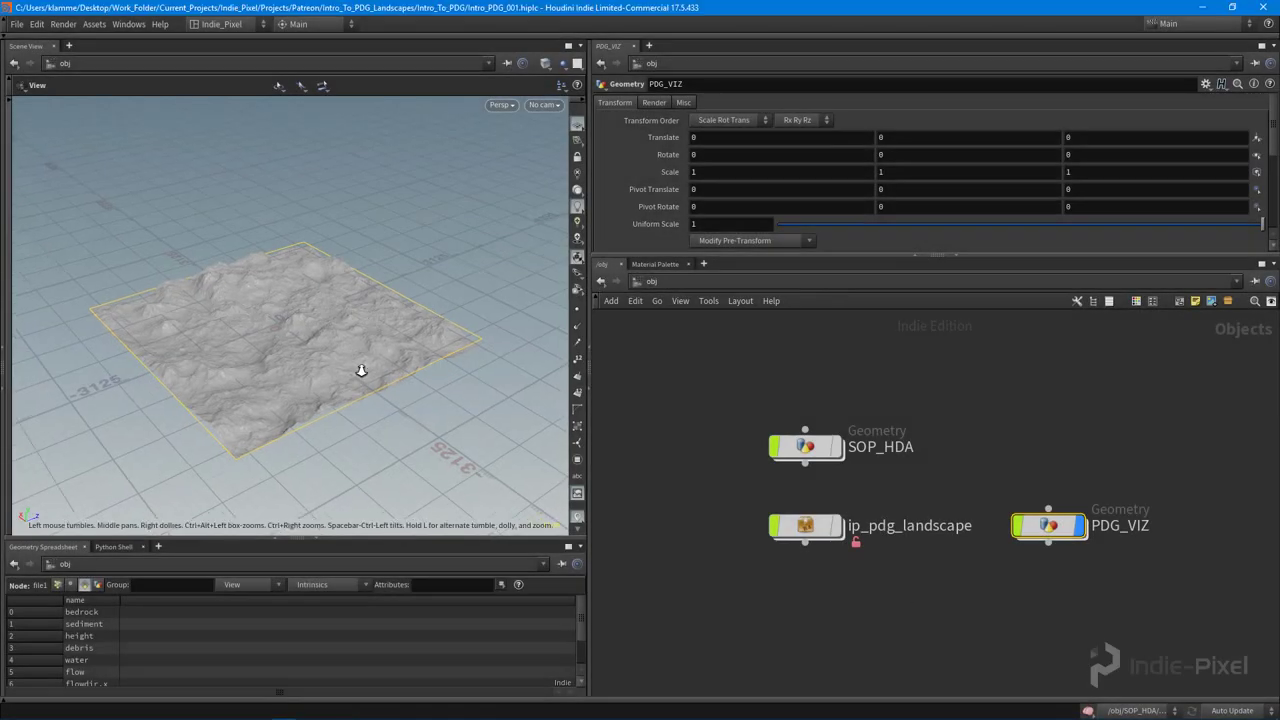
# Step: Inside SOP_HDA, duplicate file1 as file2 and line it up beside file1
pyautogui.moveTo(361, 371); pyautogui.dragTo(390, 365)
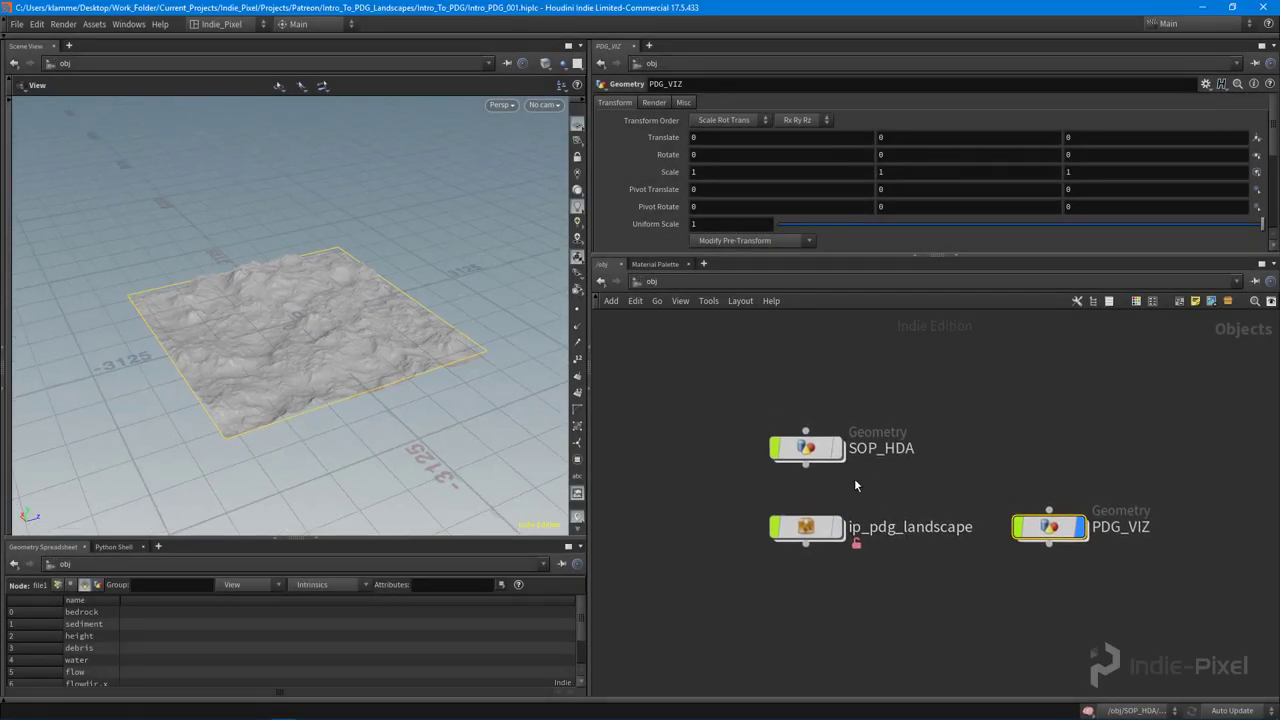
pyautogui.doubleClick(806, 447)
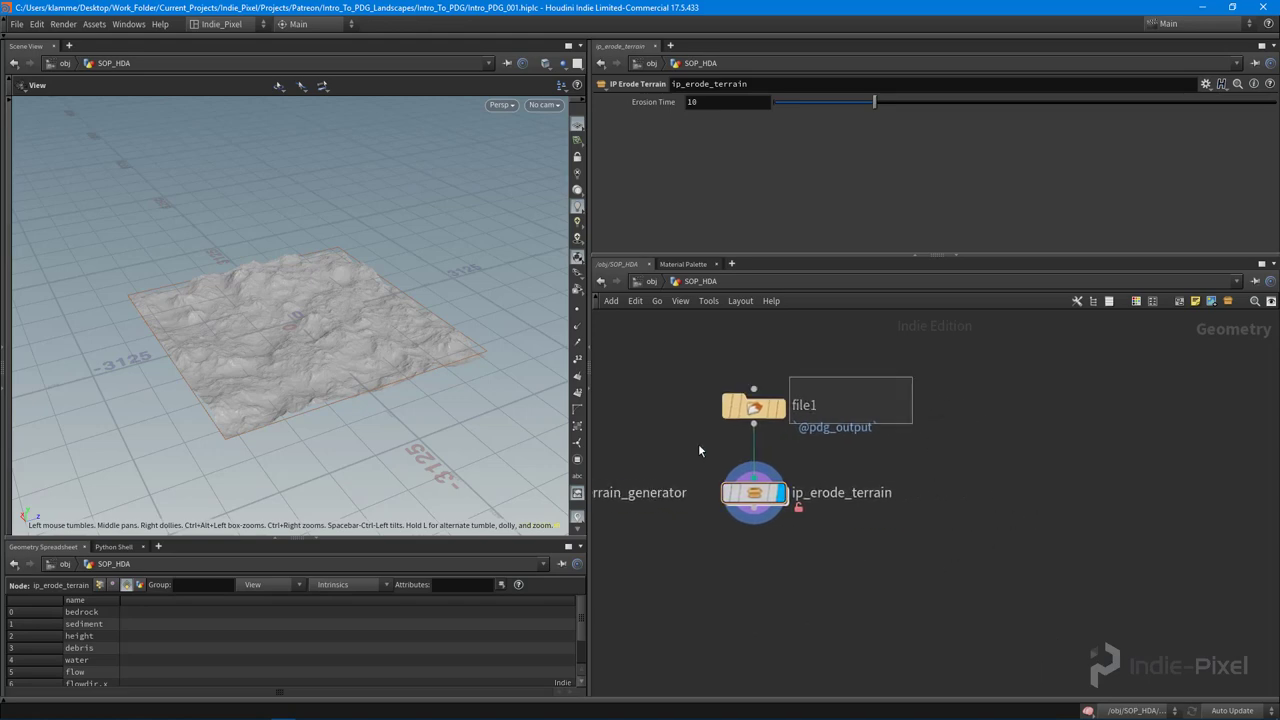
pyautogui.keyDown('alt'); pyautogui.moveTo(754, 405); pyautogui.dragTo(964, 408); pyautogui.keyUp('alt')
pyautogui.moveTo(718, 418)
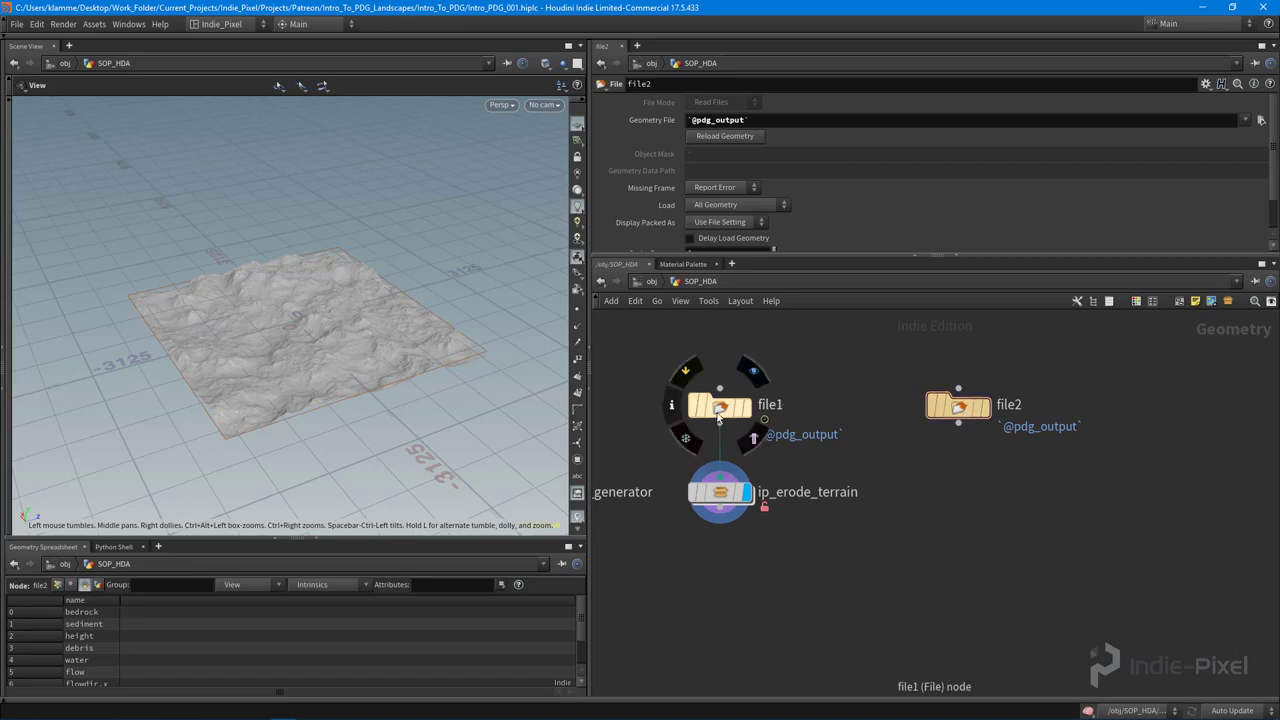
pyautogui.moveTo(966, 405); pyautogui.dragTo(974, 405)
# Step: Search the node menu for 'sub' to add a Subnetwork
pyautogui.press('Tab')
pyautogui.write('sub')
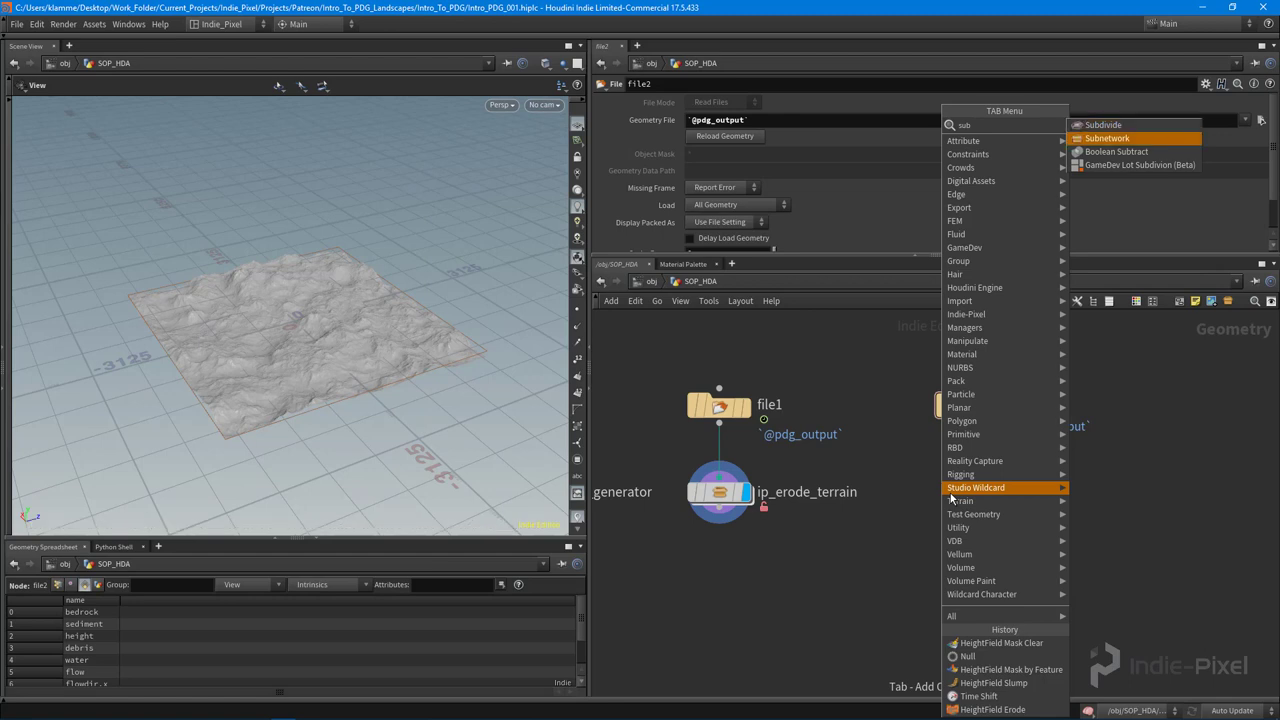
pyautogui.press('Escape')
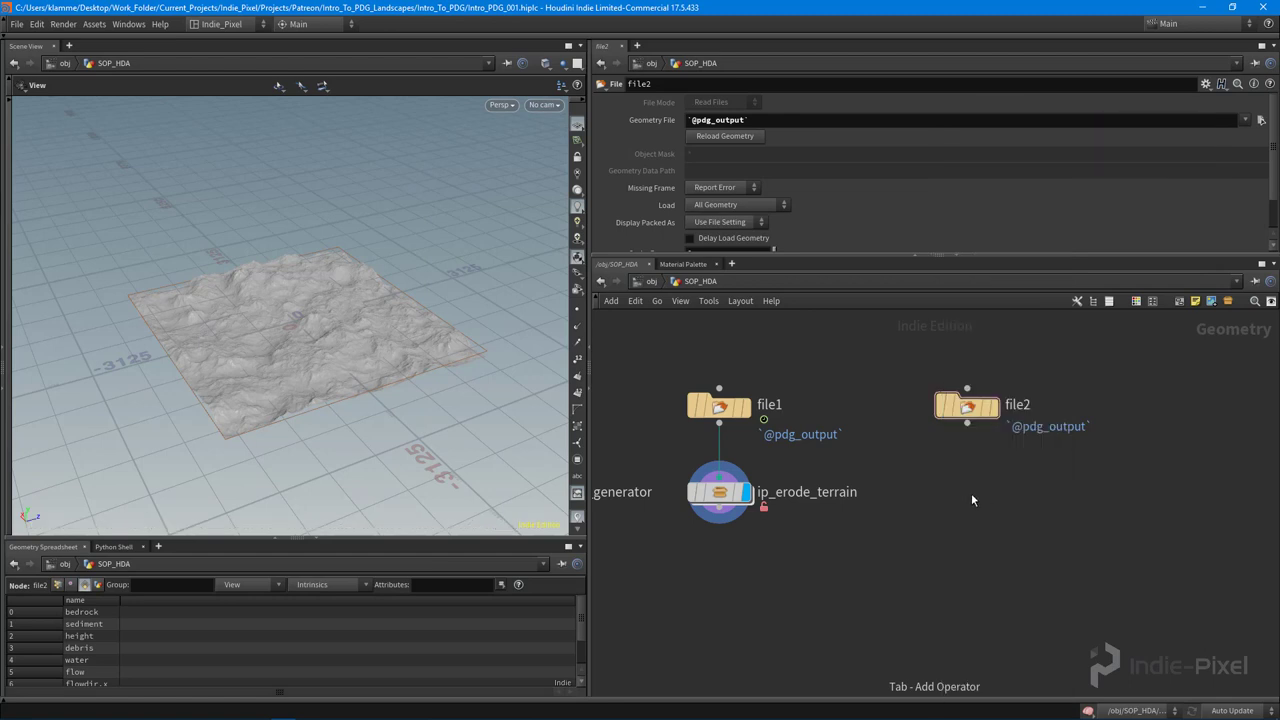
# Step: Place subnet1 below file2, wired to it, and make it the displayed node
pyautogui.click(960, 487)
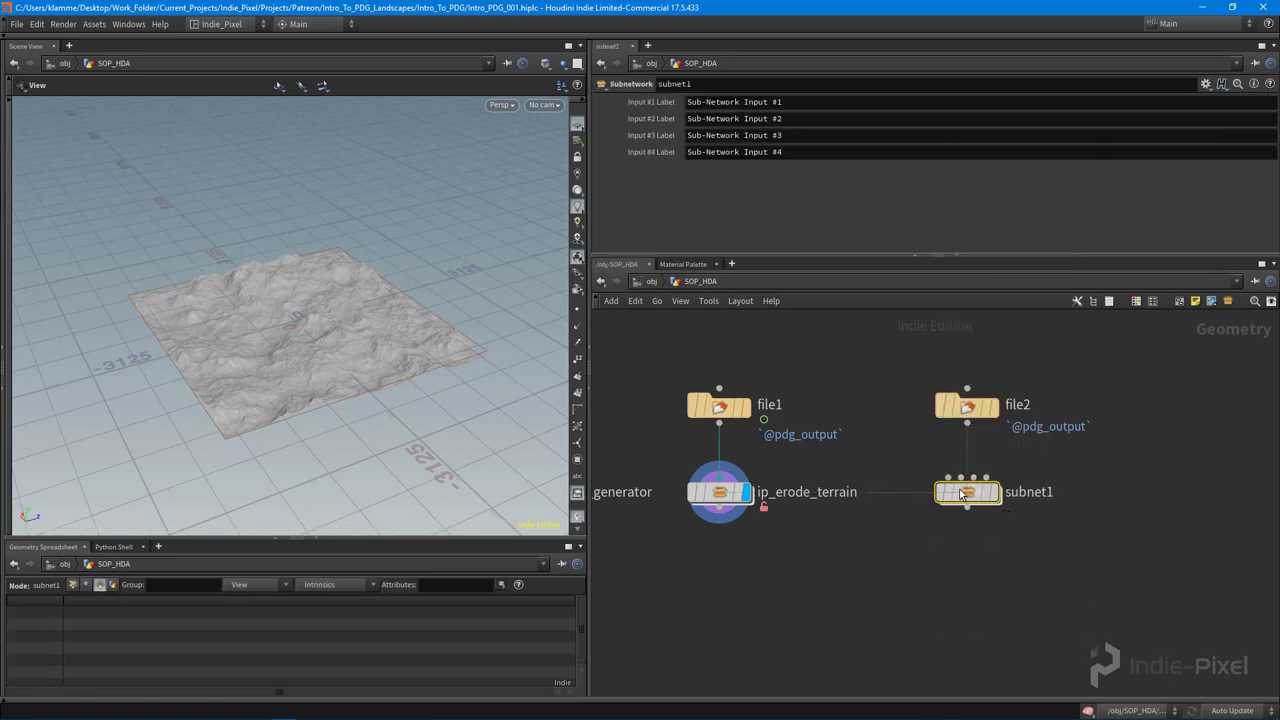
pyautogui.scroll(4, 980, 490)
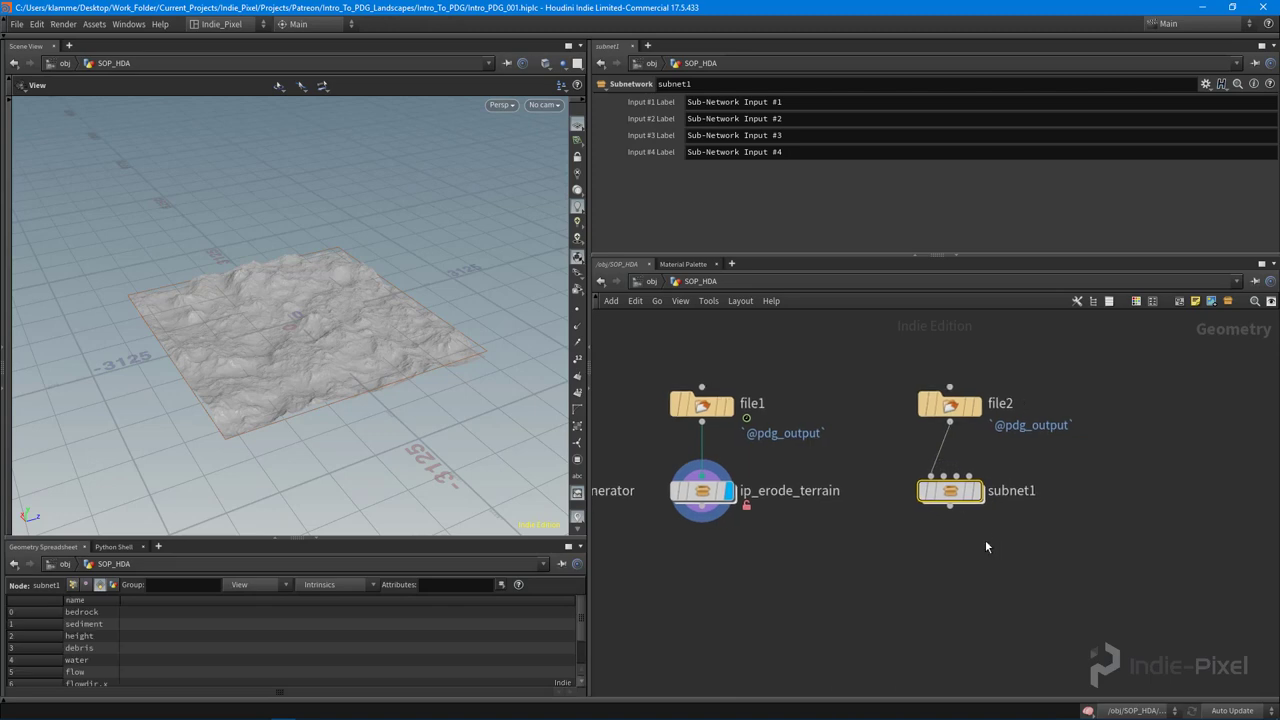
pyautogui.click(980, 488)
pyautogui.moveTo(951, 494); pyautogui.dragTo(938, 477, button='middle')
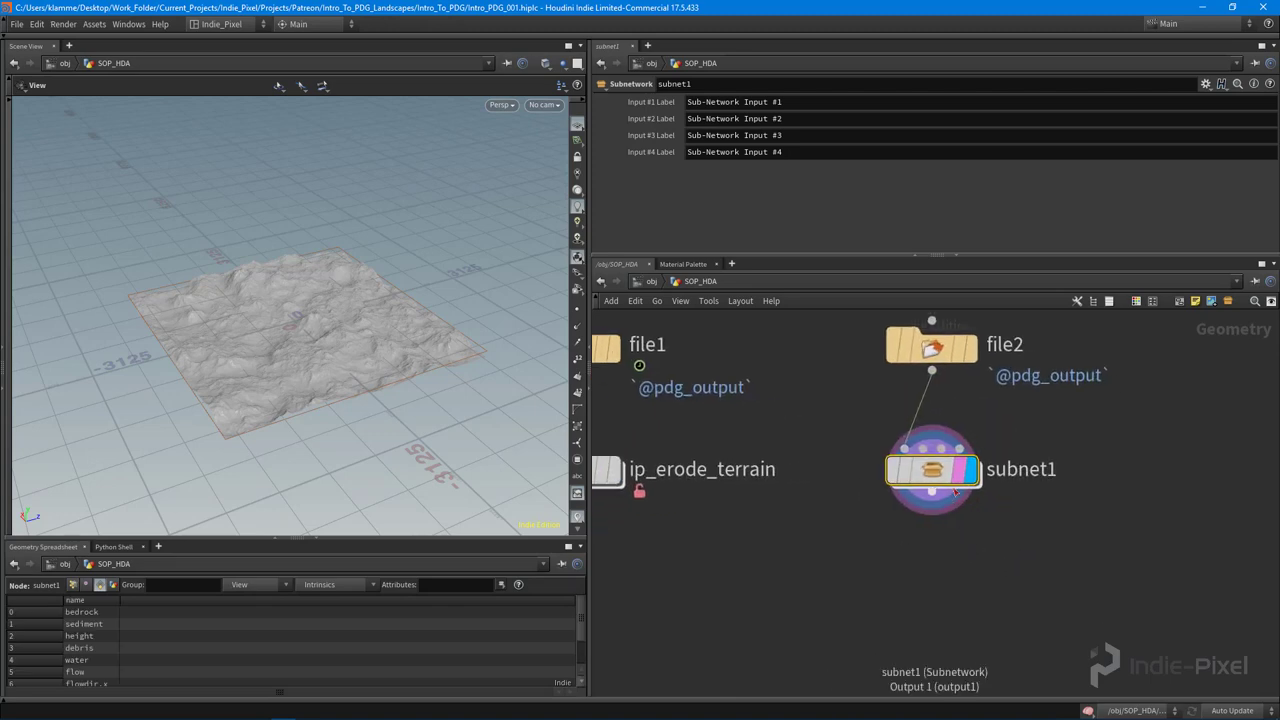
pyautogui.scroll(-2, 1017, 536)
# Step: Rename subnet1 to ip_terrain_layers, correcting the 'ip_textre_layers' typo
pyautogui.doubleClick(1032, 489)
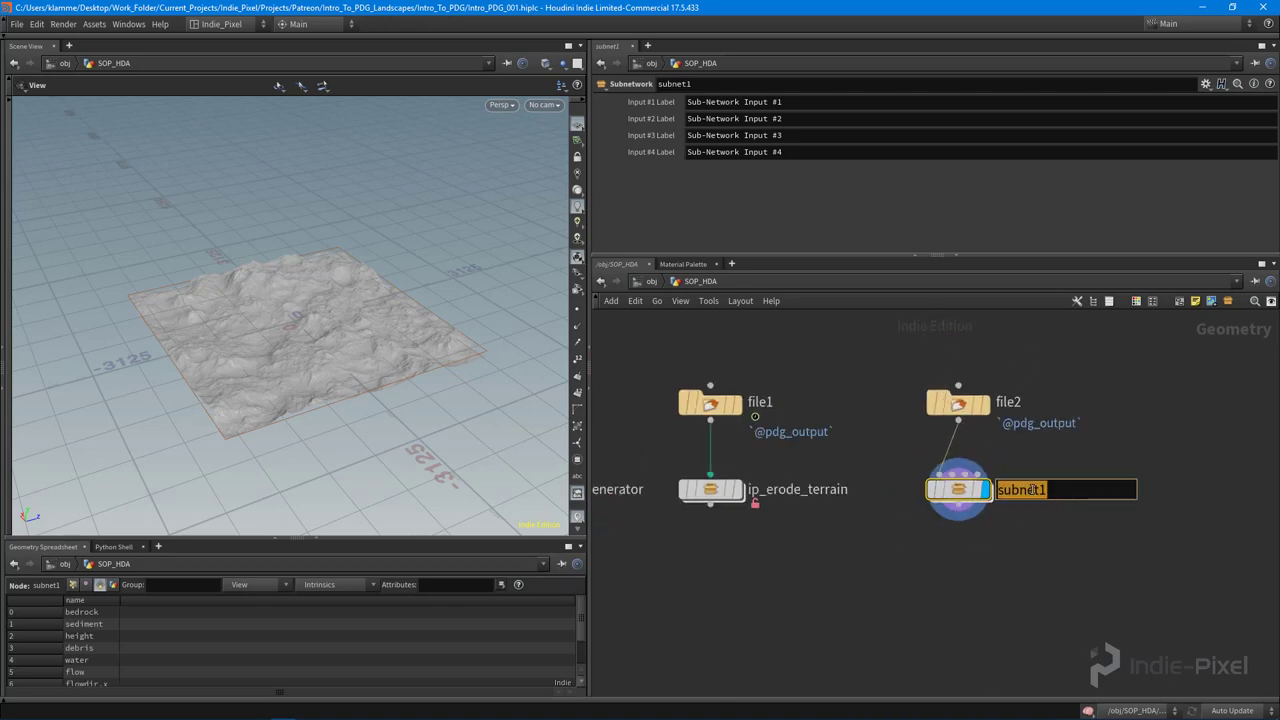
pyautogui.write('ip_')
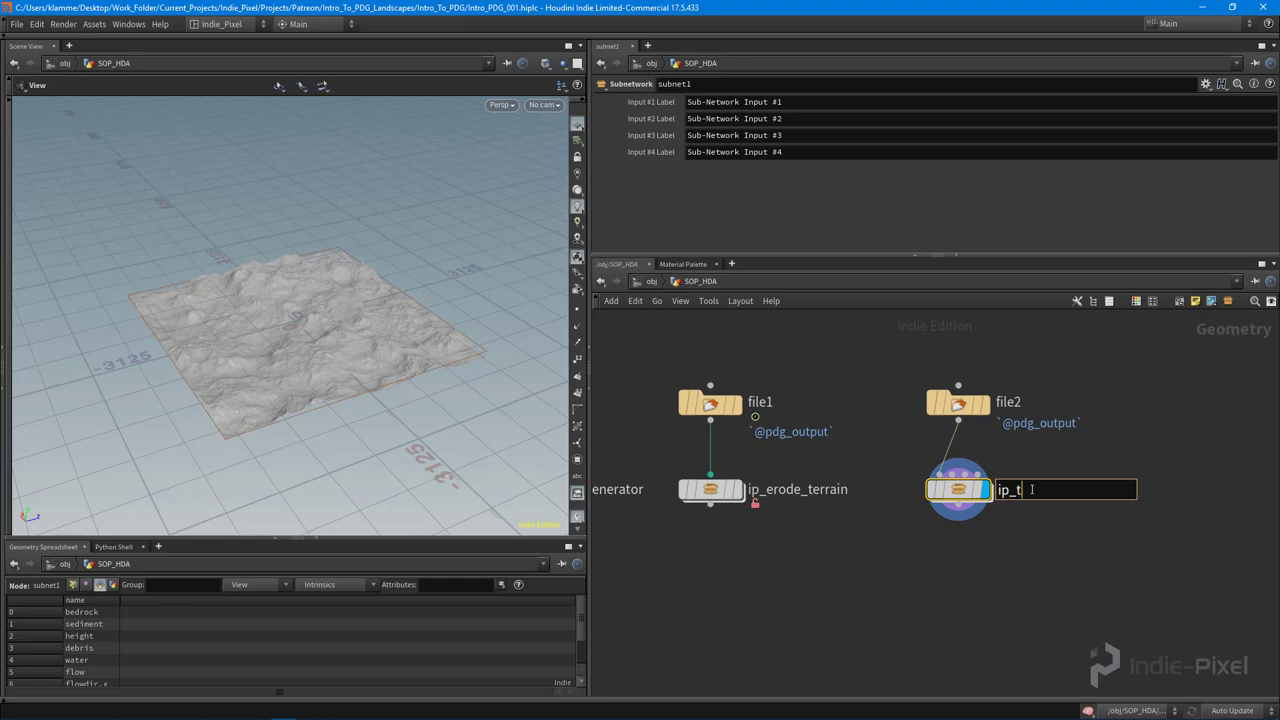
pyautogui.write('textre_layers')
pyautogui.press('Return')
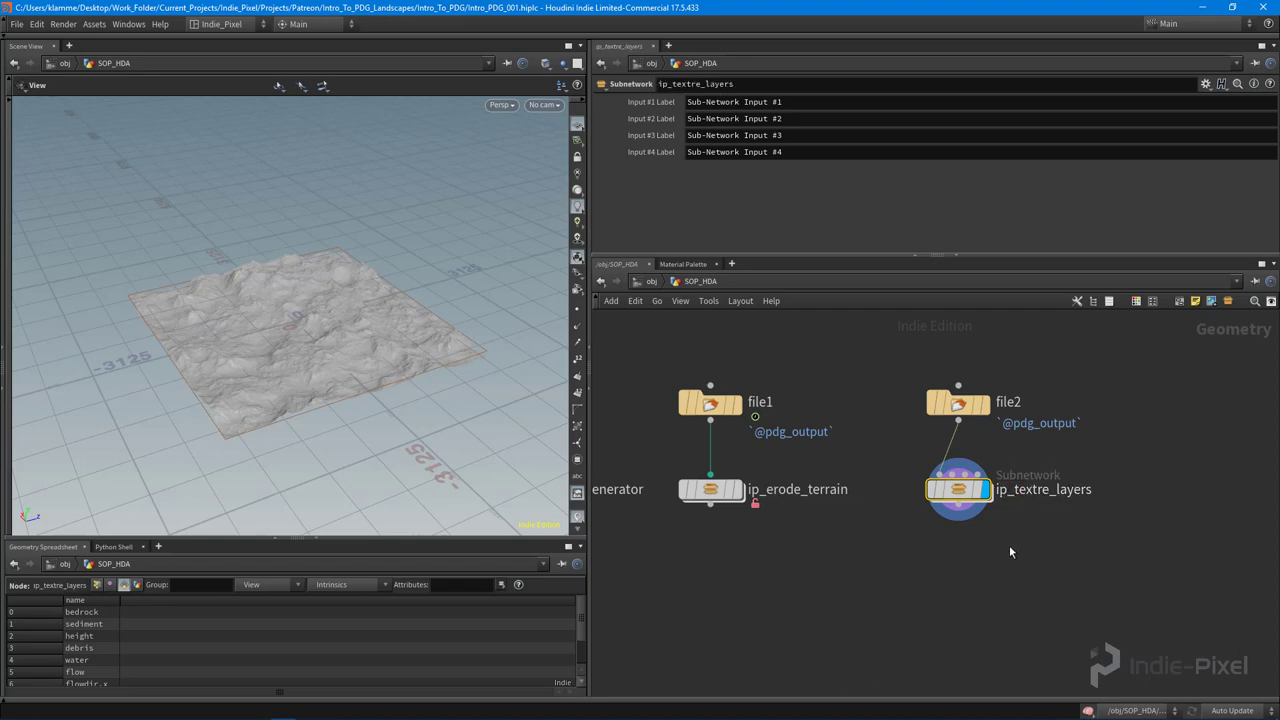
pyautogui.doubleClick(1053, 490)
pyautogui.press('BackSpace')
pyautogui.press('BackSpace')
pyautogui.press('BackSpace')
pyautogui.press('BackSpace')
pyautogui.press('BackSpace')
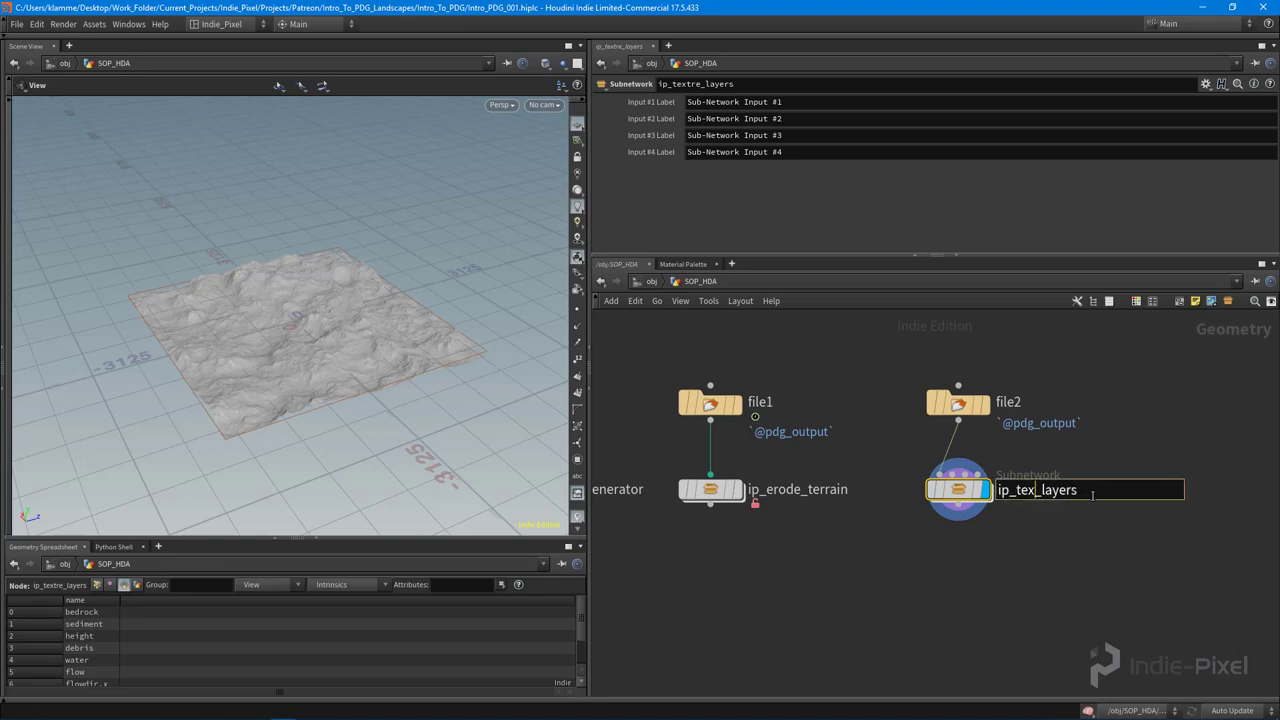
pyautogui.write('errain')
pyautogui.press('Return')
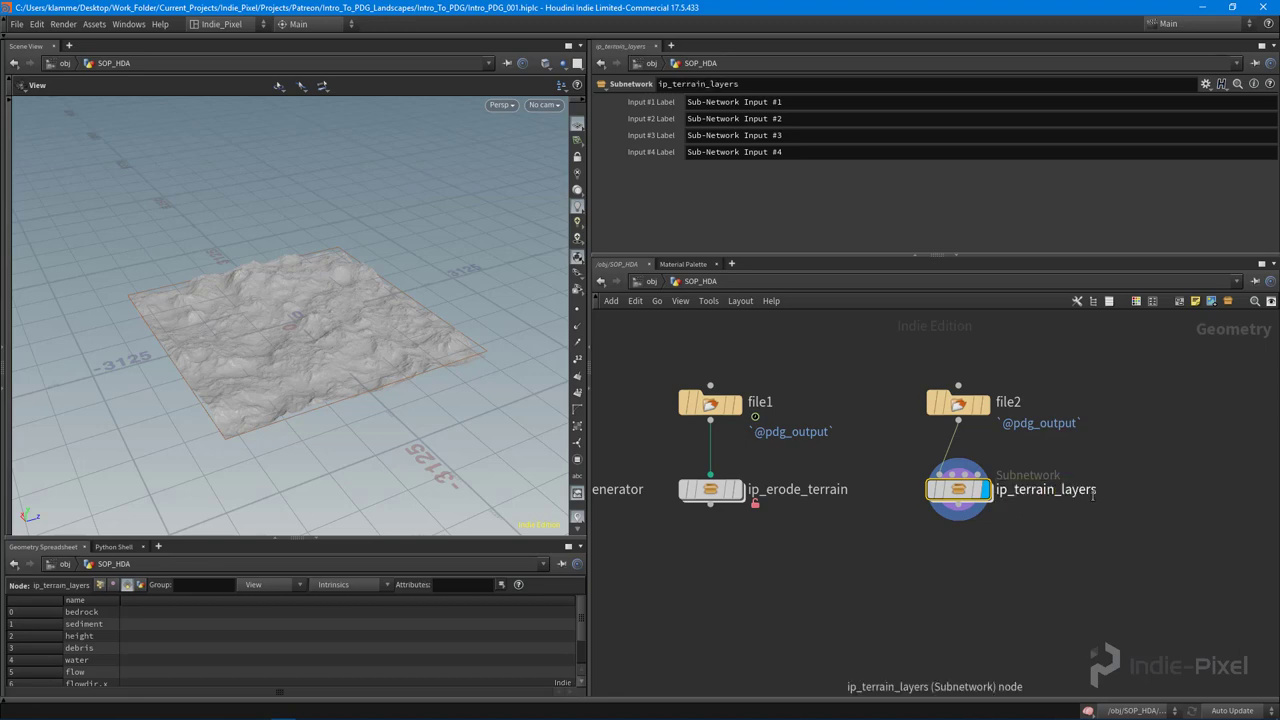
# Step: Start a digital asset with operator name ip_terrain_layers and label IP Terrain Layers
pyautogui.rightClick(958, 478)
pyautogui.click(1000, 674)
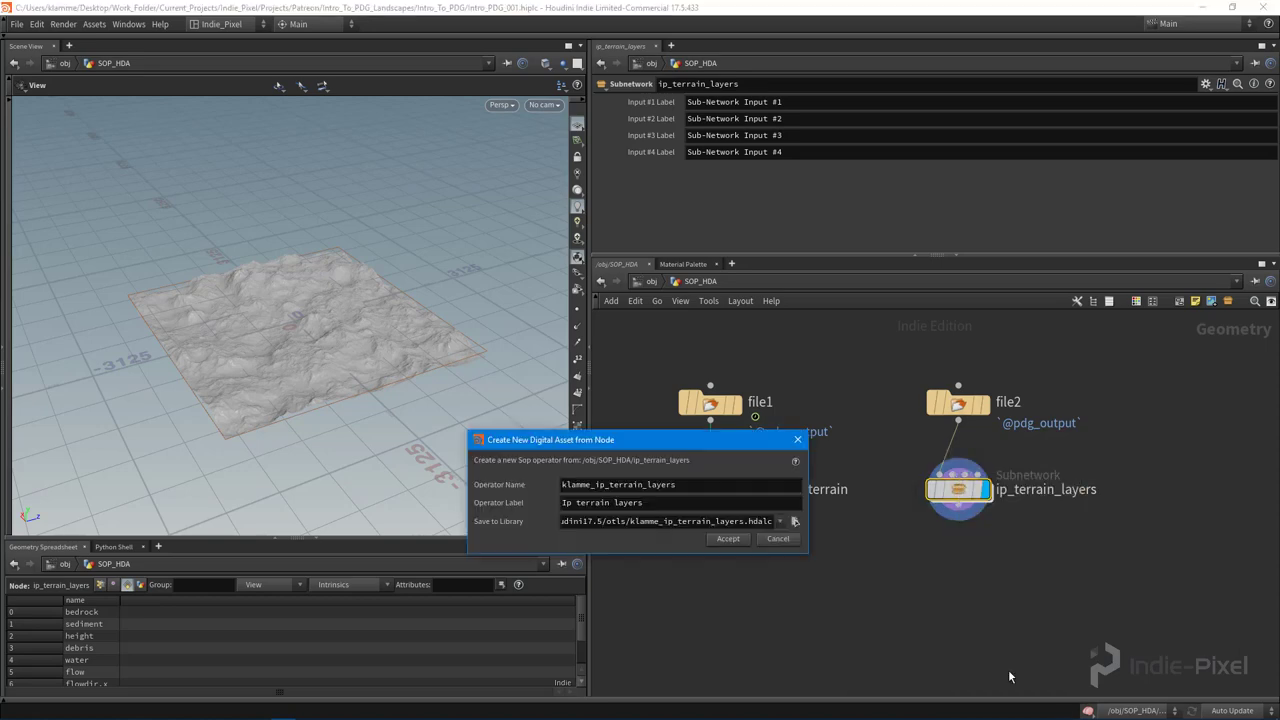
pyautogui.moveTo(597, 485); pyautogui.dragTo(561, 485)
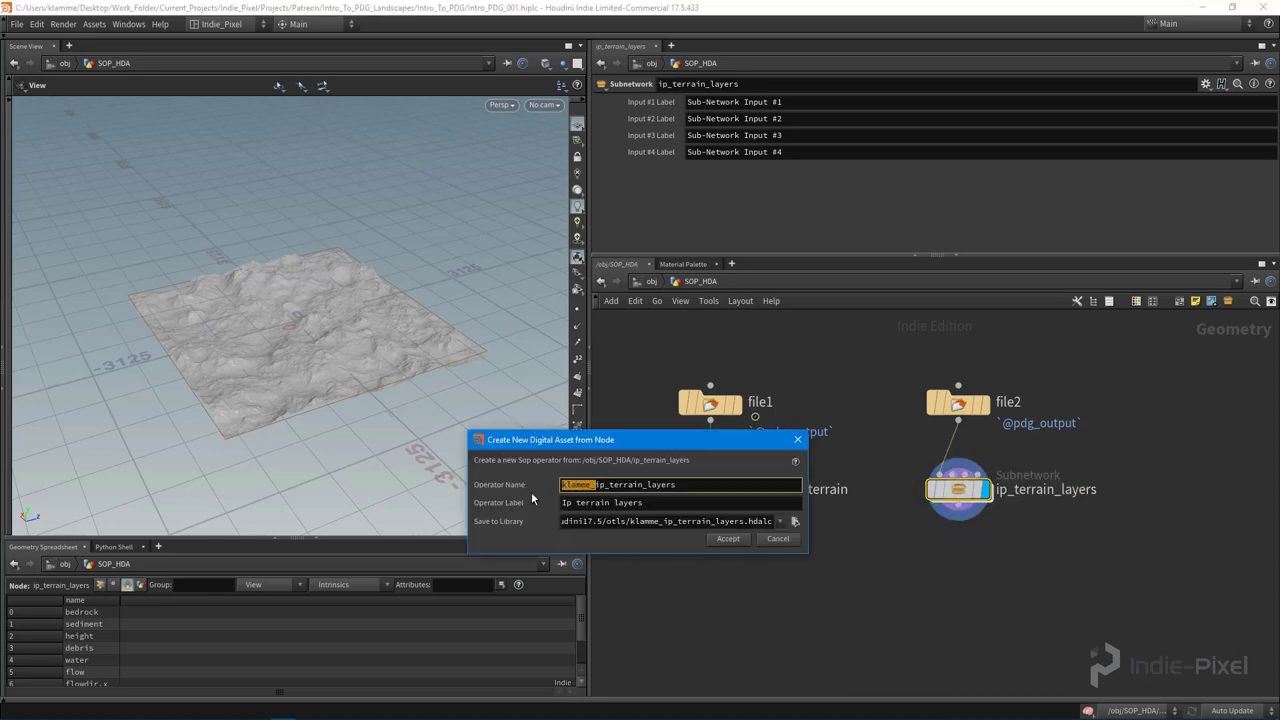
pyautogui.press('BackSpace')
pyautogui.click(740, 502)
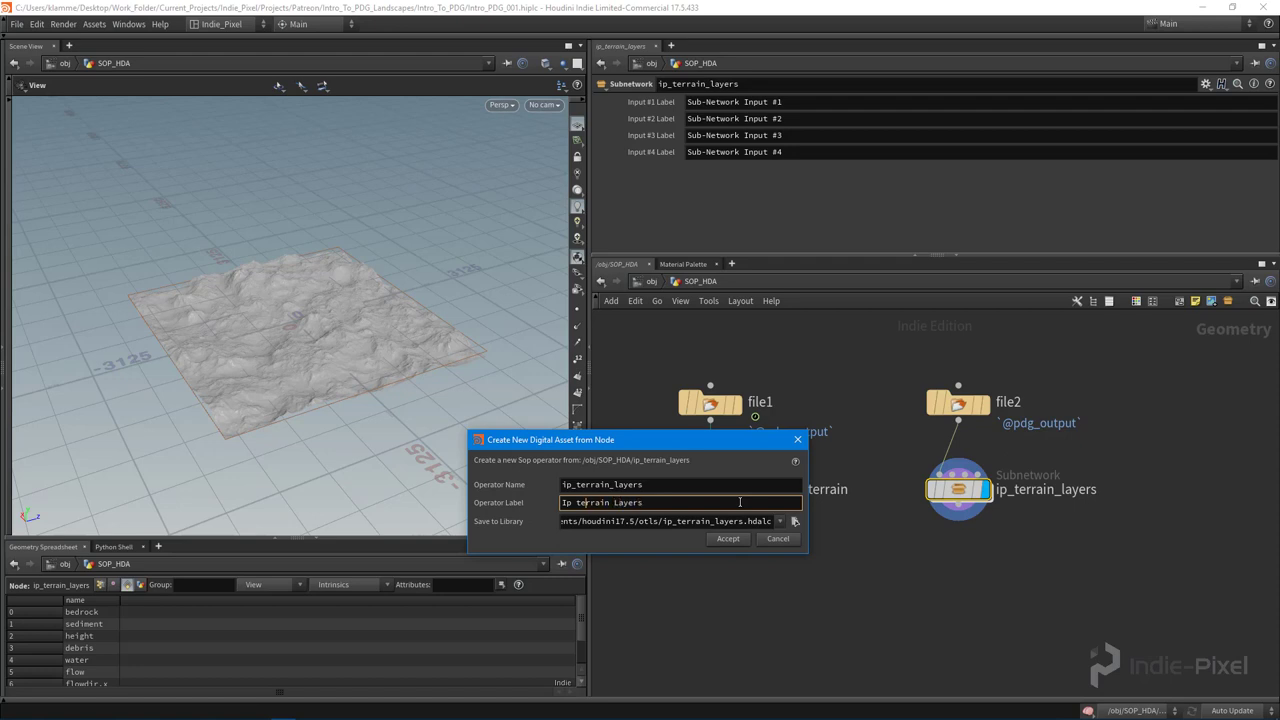
pyautogui.press('BackSpace')
pyautogui.write('T')
pyautogui.press('Left')
pyautogui.press('Left')
pyautogui.press('BackSpace')
pyautogui.write('P')
# Step: Save the asset library in the project's $JOB/hda folder and accept the type properties
pyautogui.click(795, 521)
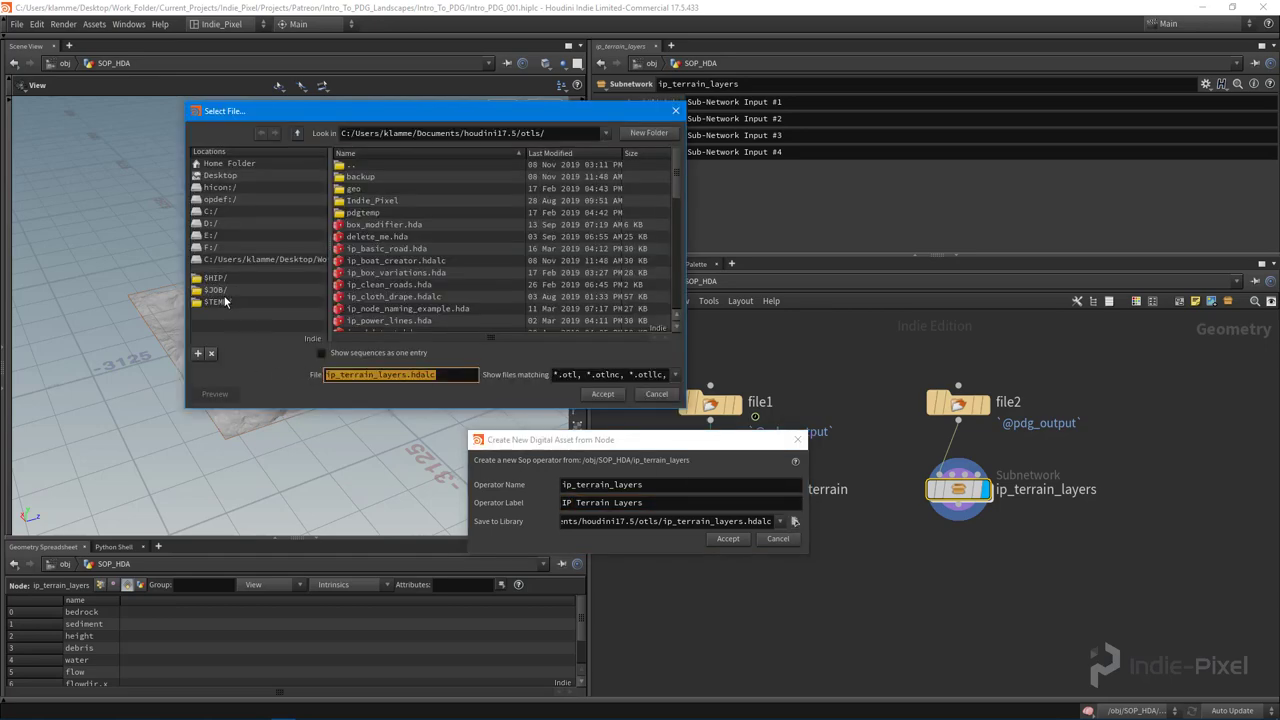
pyautogui.click(222, 290)
pyautogui.doubleClick(355, 200)
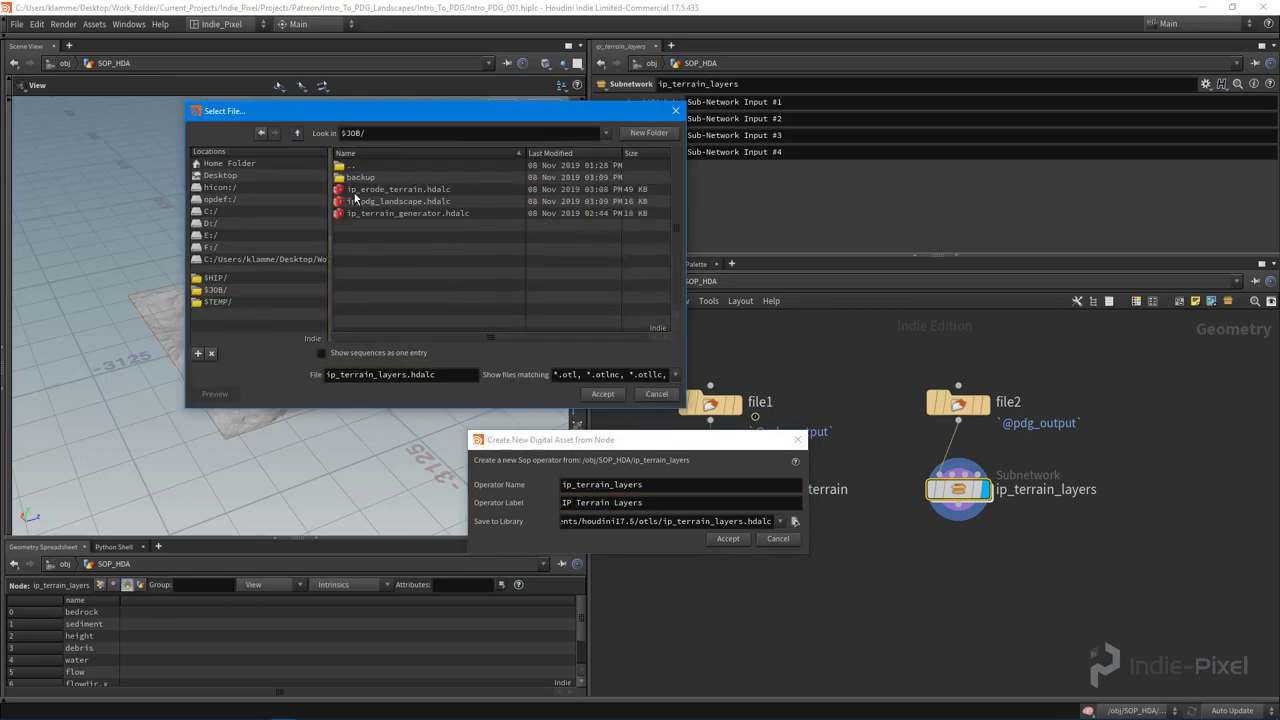
pyautogui.click(602, 393)
pyautogui.click(727, 538)
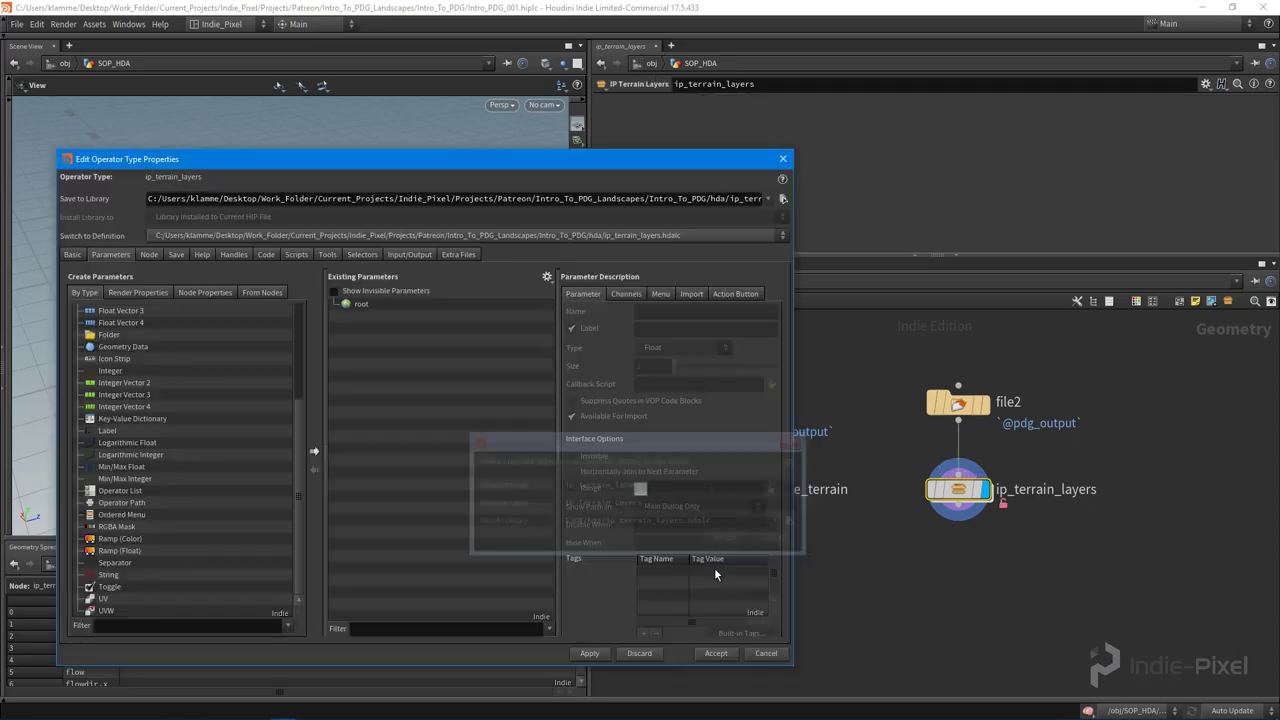
pyautogui.moveTo(514, 161); pyautogui.dragTo(502, 129)
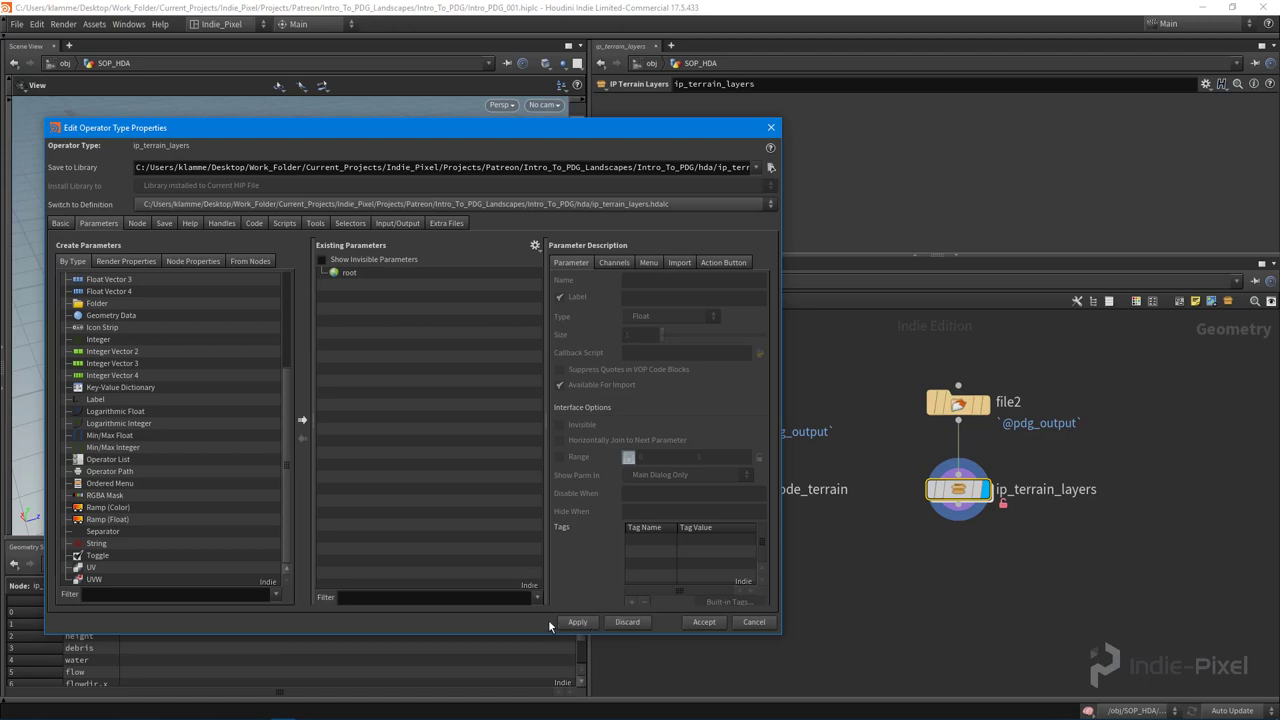
pyautogui.click(704, 622)
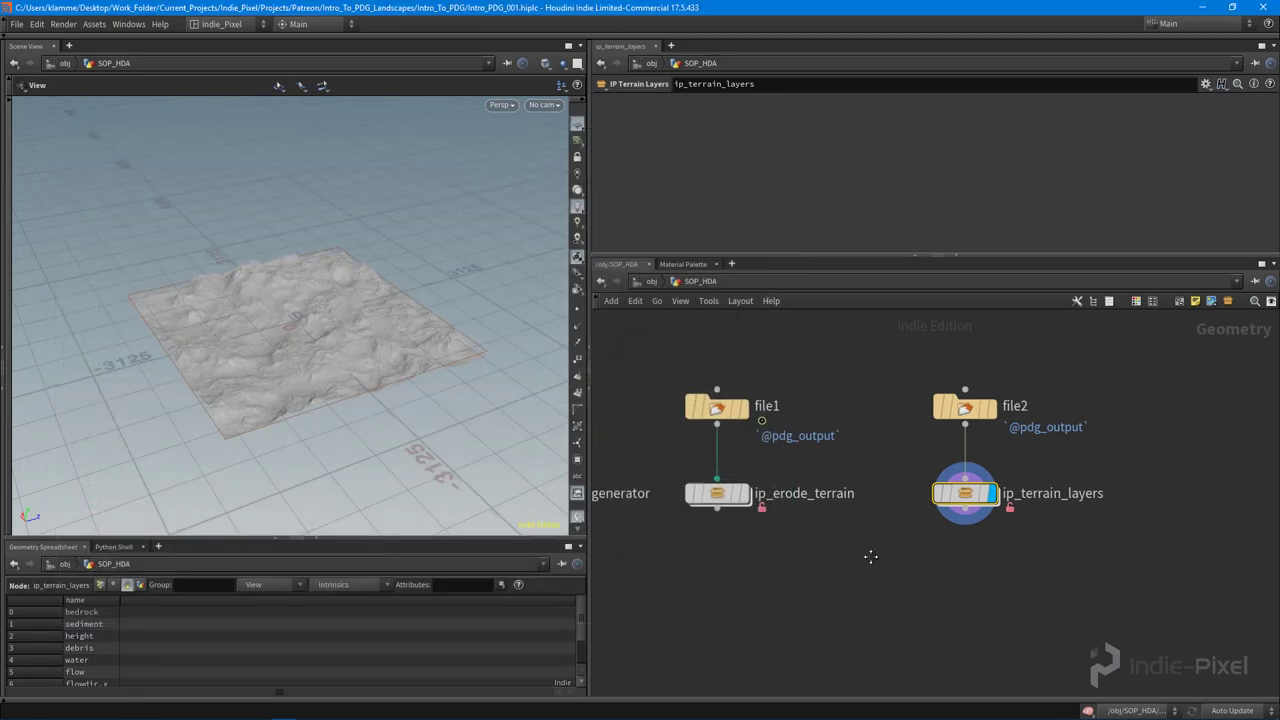
pyautogui.doubleClick(948, 491)
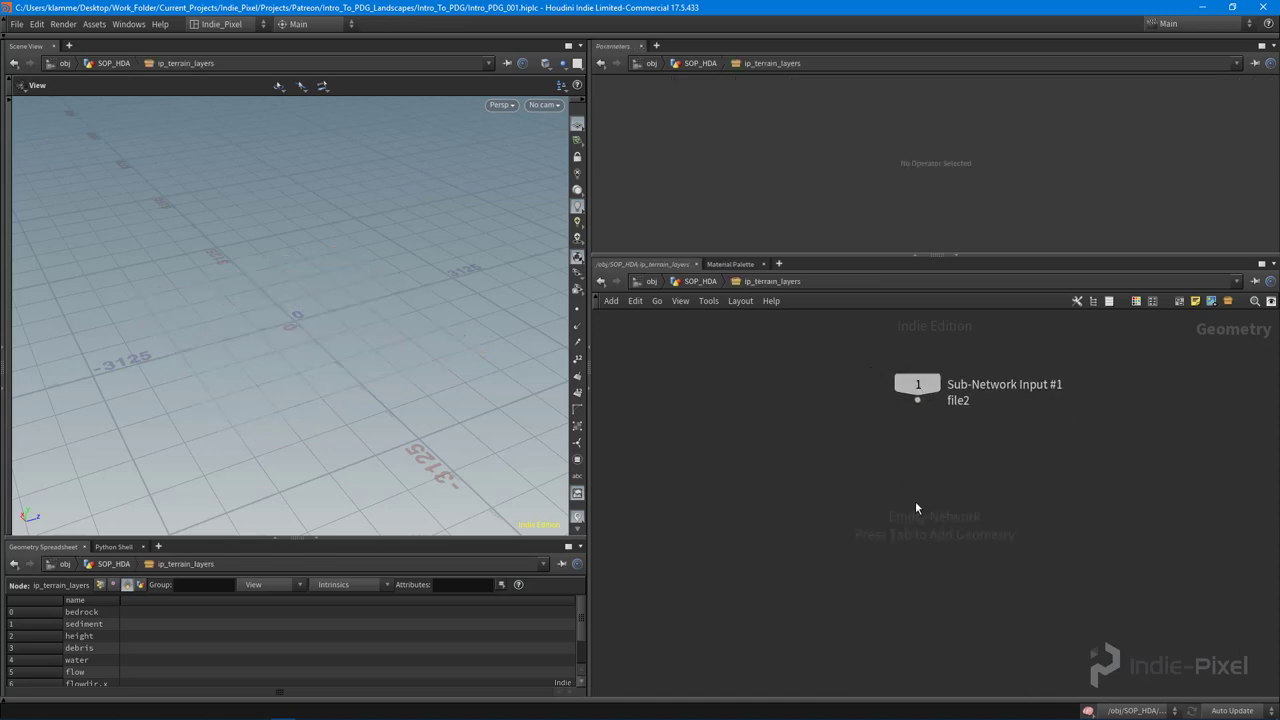
pyautogui.press('Tab')
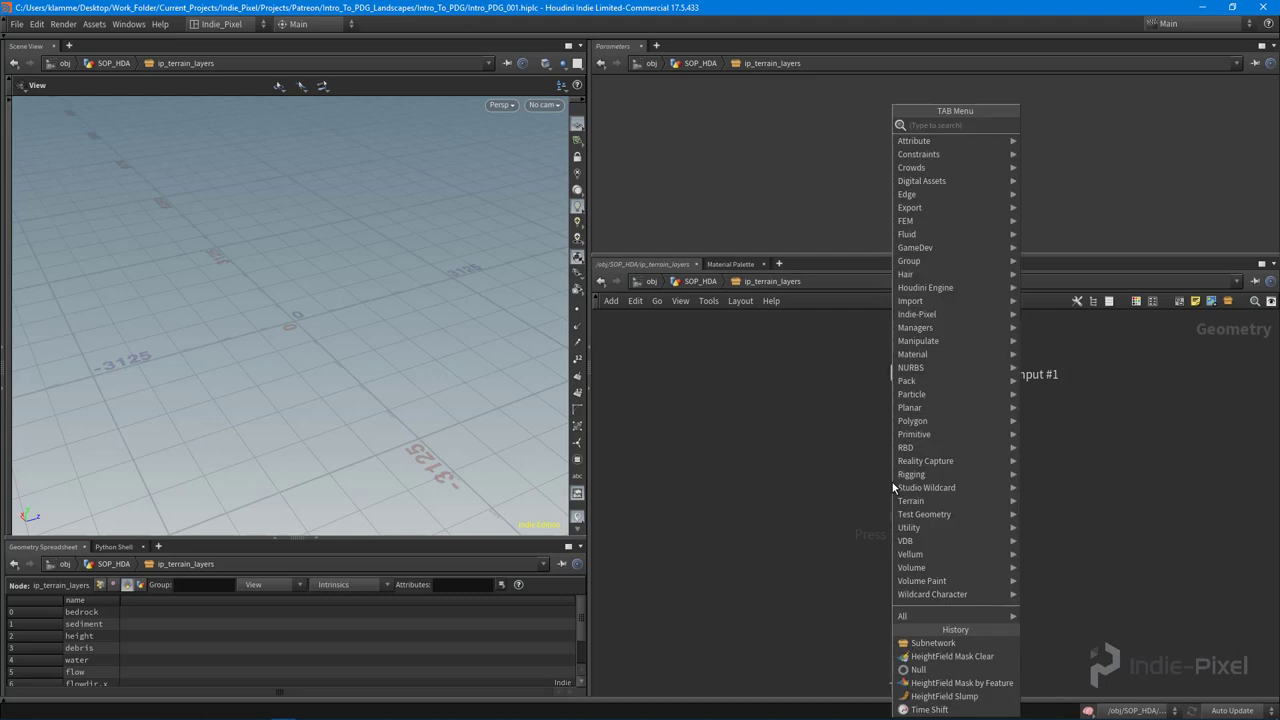
pyautogui.write('volu')
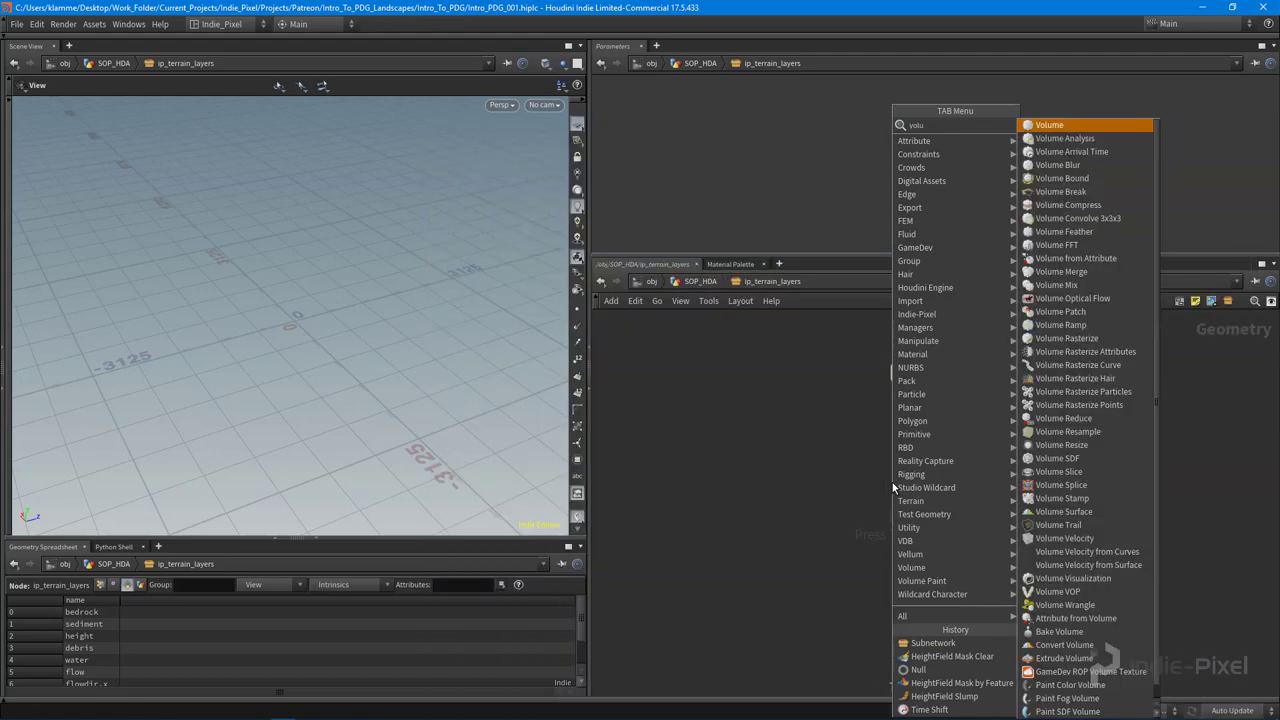
pyautogui.click(1030, 605)
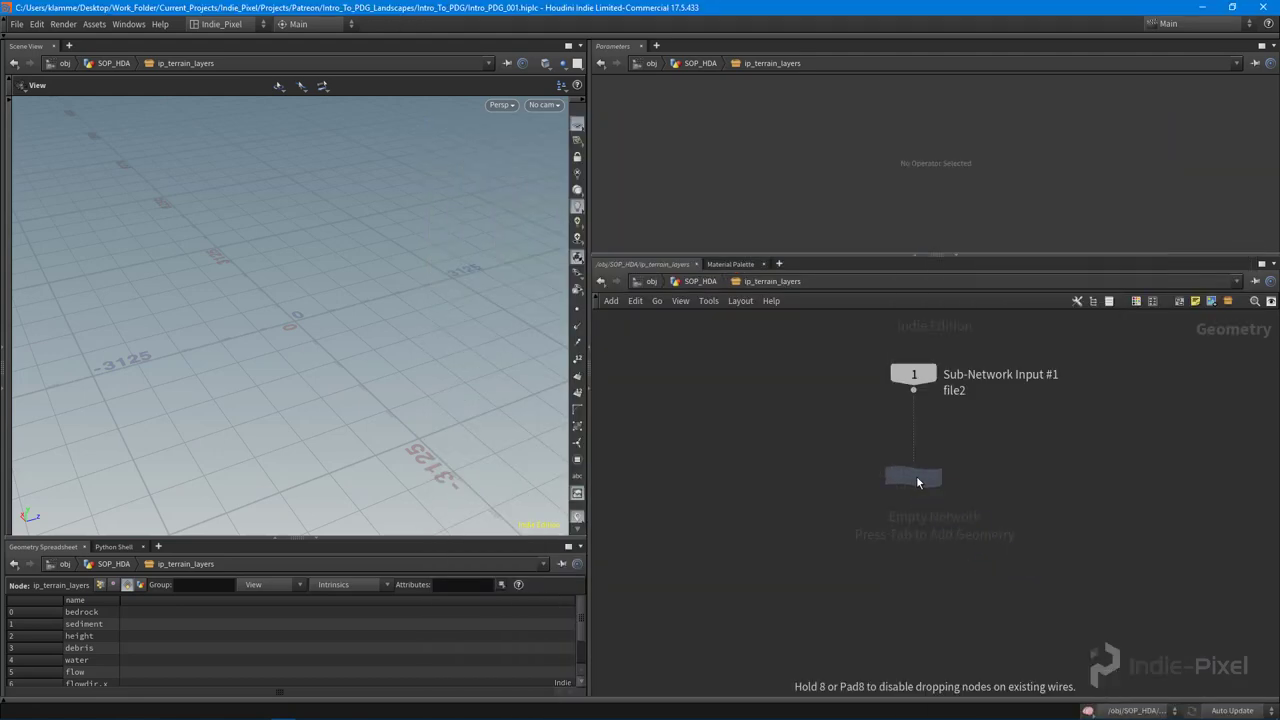
pyautogui.click(914, 475)
pyautogui.moveTo(913, 391); pyautogui.dragTo(913, 457)
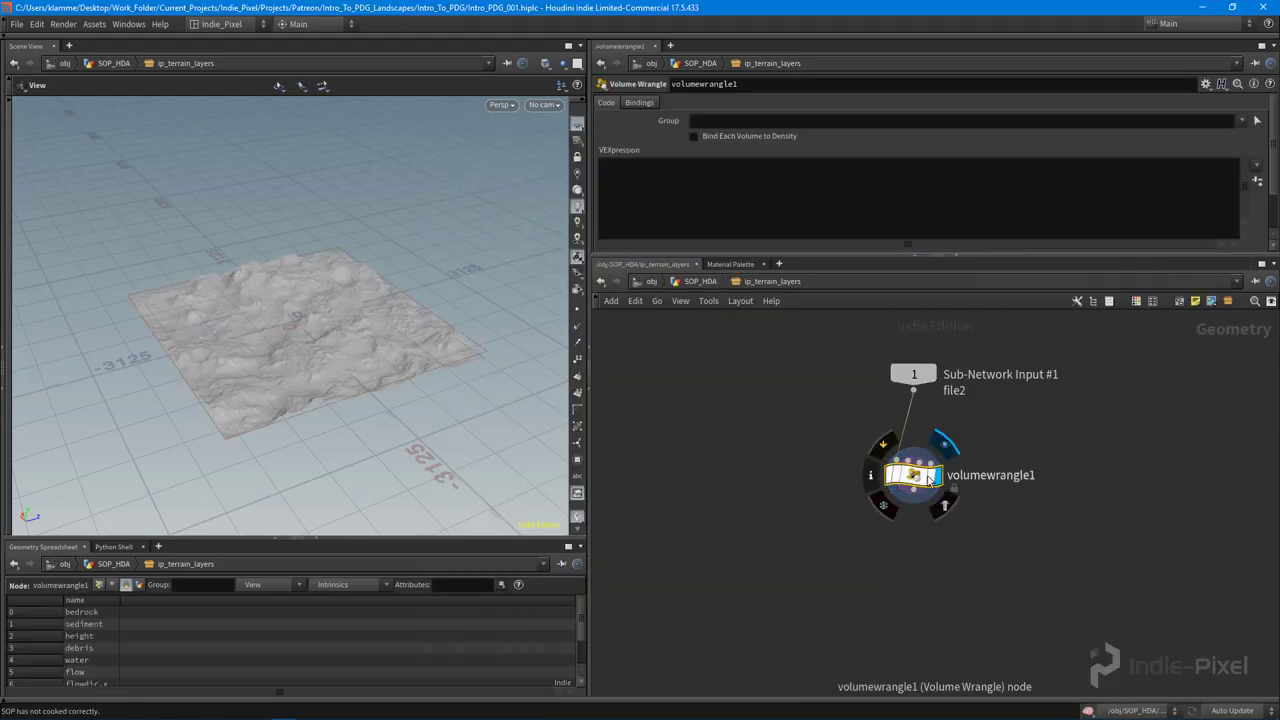
pyautogui.moveTo(996, 257); pyautogui.dragTo(996, 301)
pyautogui.click(781, 184)
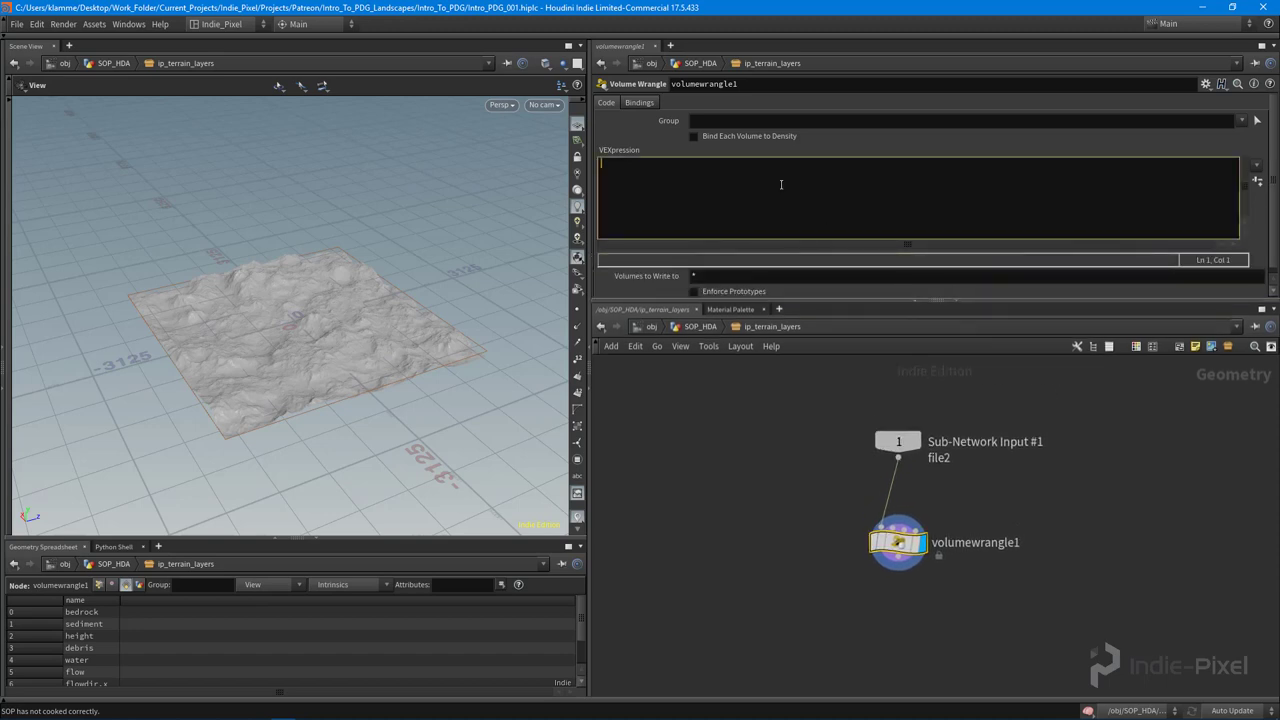
pyautogui.write('@mask = 1;')
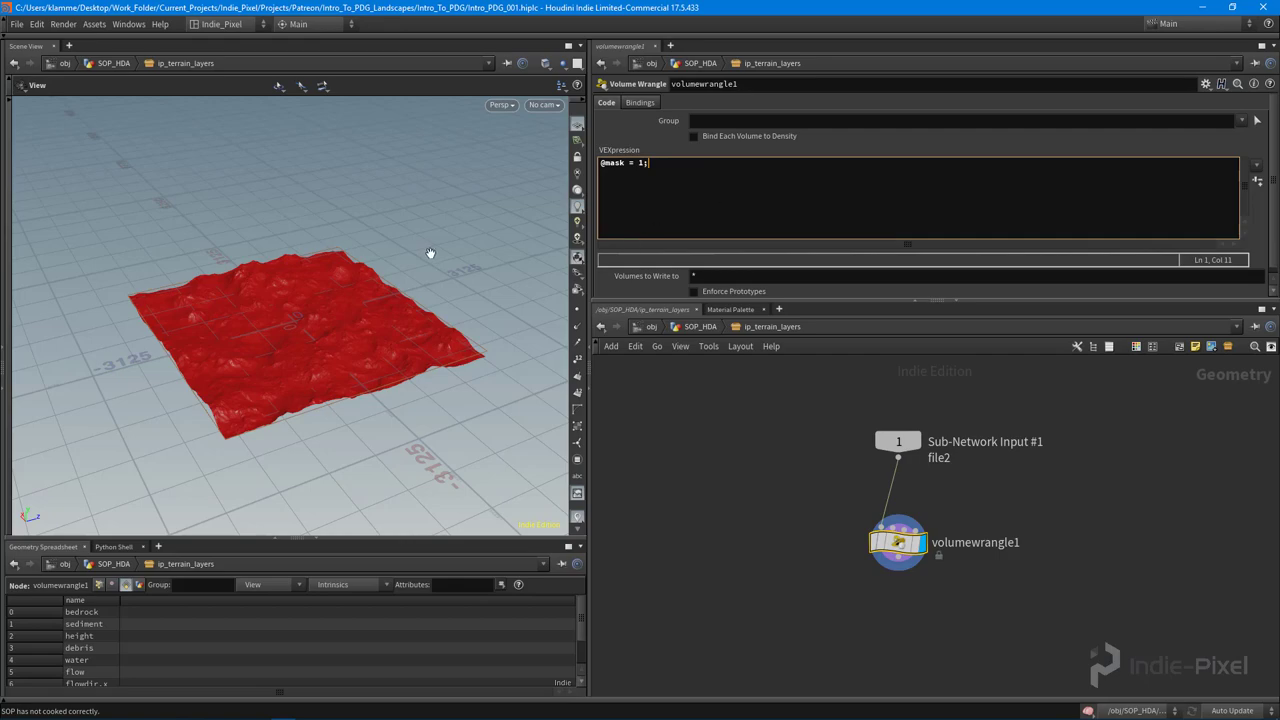
# Step: Orbit and zoom around the fully red masked terrain to inspect it
pyautogui.moveTo(283, 363); pyautogui.dragTo(313, 361, button='right')
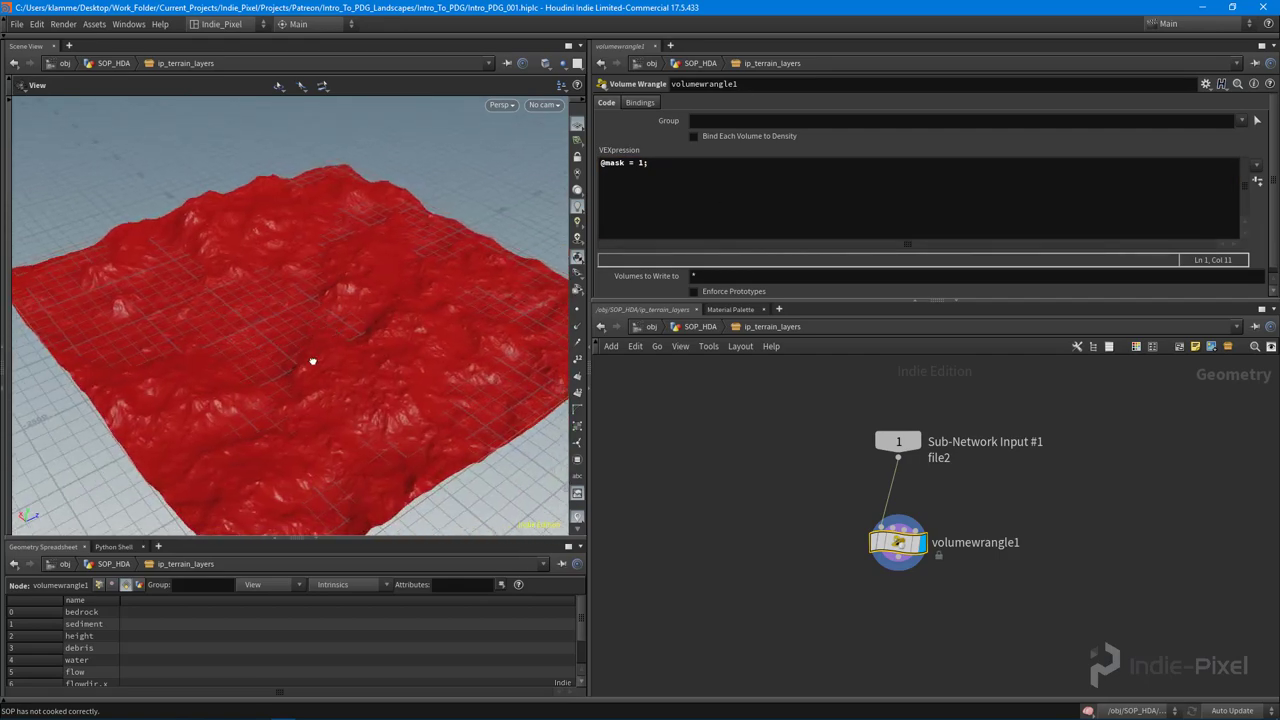
pyautogui.moveTo(313, 361); pyautogui.dragTo(400, 334)
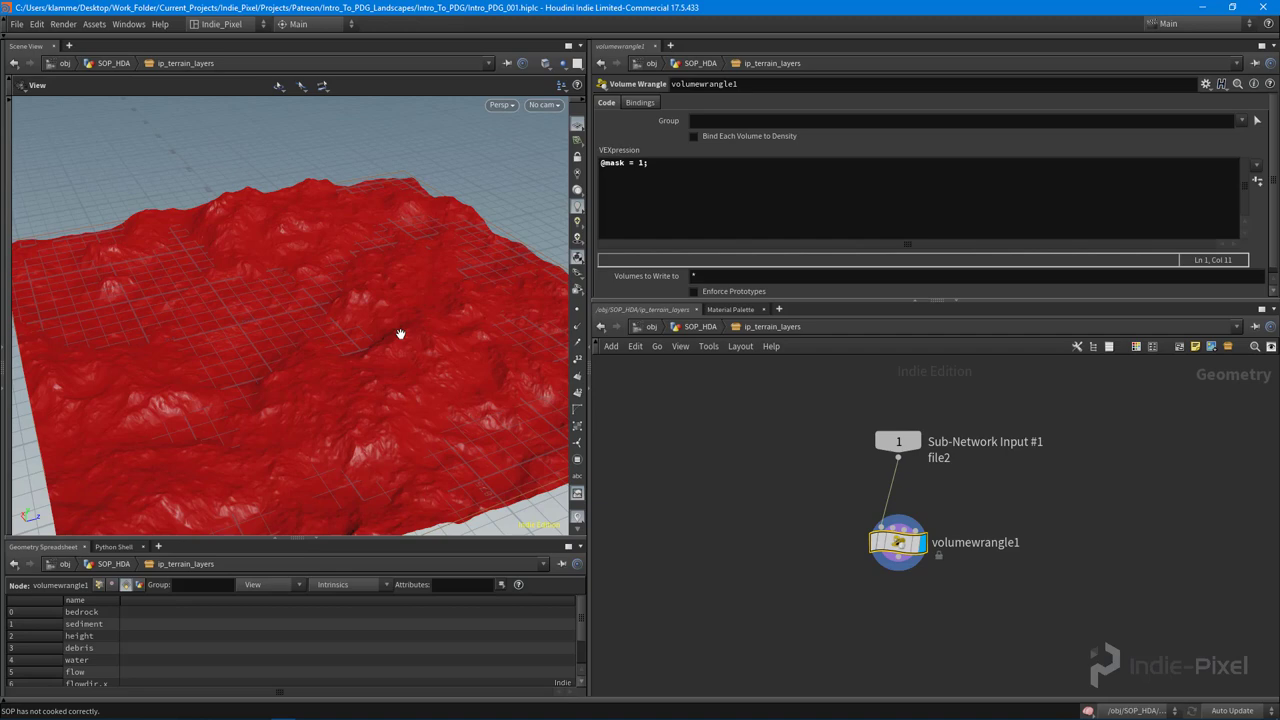
pyautogui.moveTo(409, 331); pyautogui.dragTo(303, 343, button='right')
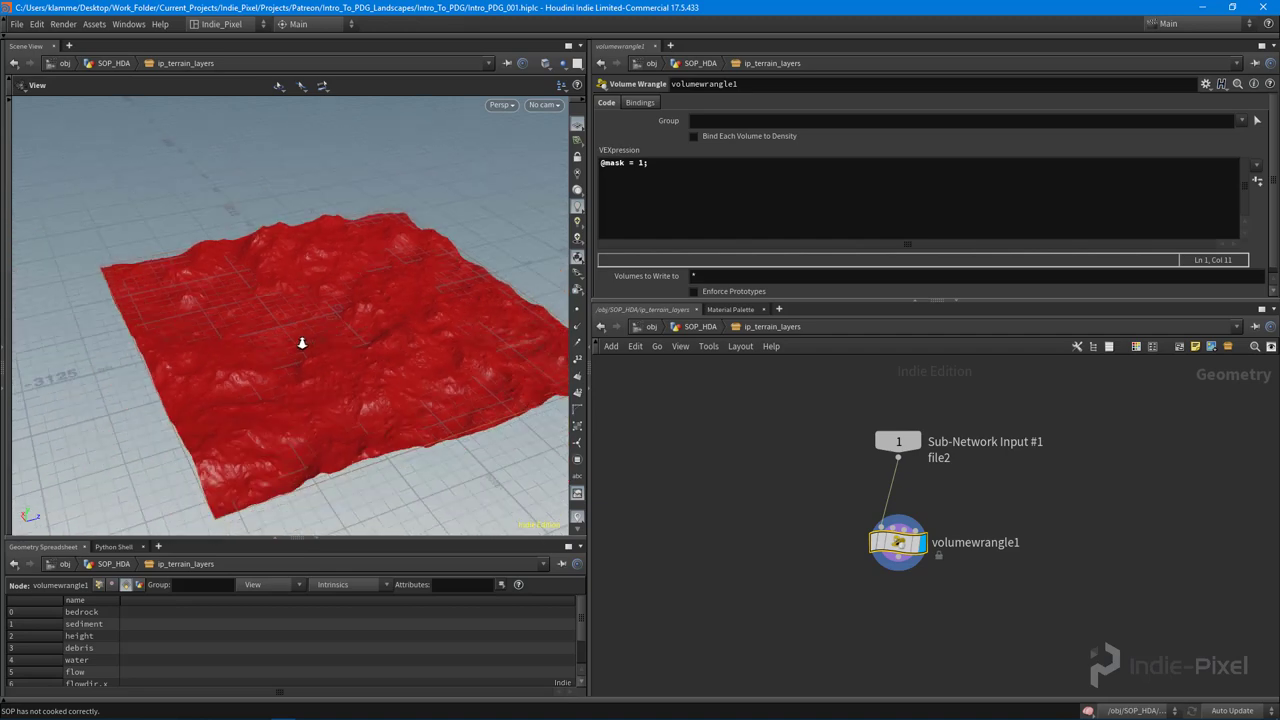
pyautogui.moveTo(303, 343)
pyautogui.mouseDown()
pyautogui.moveTo(343, 345)
pyautogui.moveTo(333, 333)
pyautogui.moveTo(357, 317)
pyautogui.moveTo(323, 330)
pyautogui.mouseUp()
pyautogui.moveTo(981, 596); pyautogui.dragTo(975, 531, button='middle')
pyautogui.moveTo(412, 335); pyautogui.dragTo(438, 402)
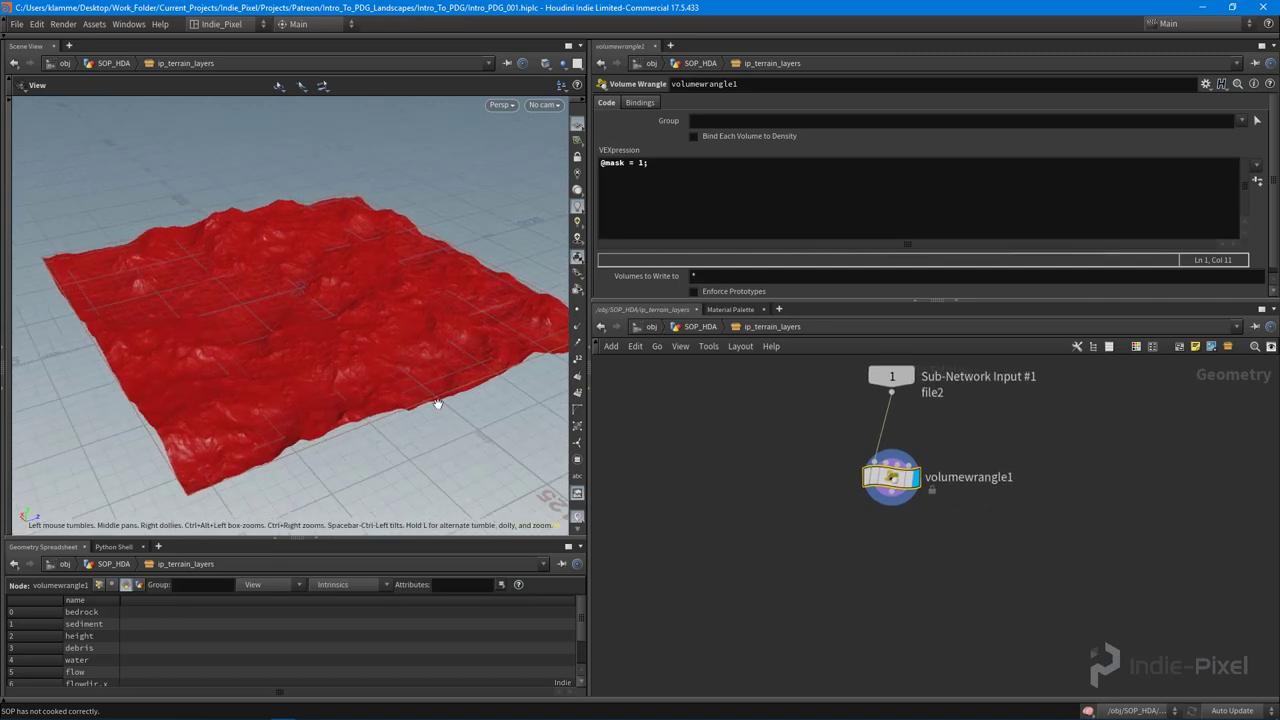
pyautogui.moveTo(852, 583); pyautogui.dragTo(834, 532, button='middle')
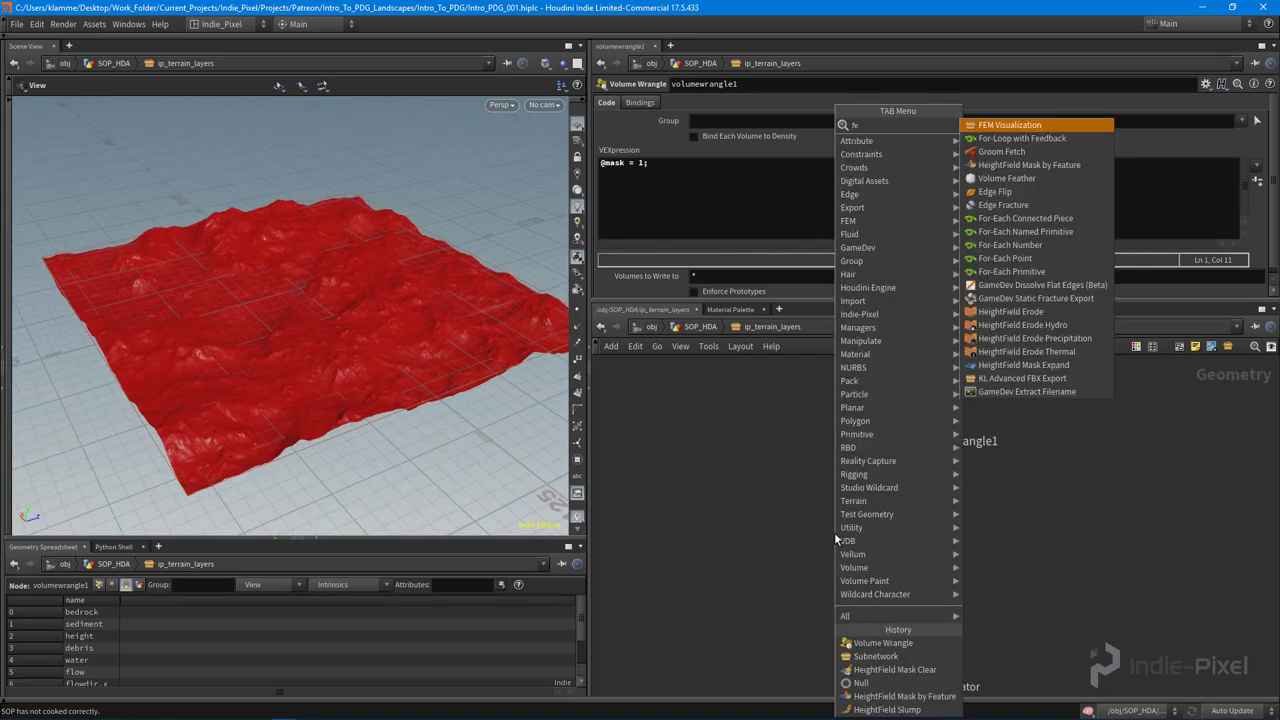
# Step: Add a HeightField Mask by Feature wired directly under volumewrangle1
pyautogui.press('Tab')
pyautogui.write('feature')
pyautogui.press('Return')
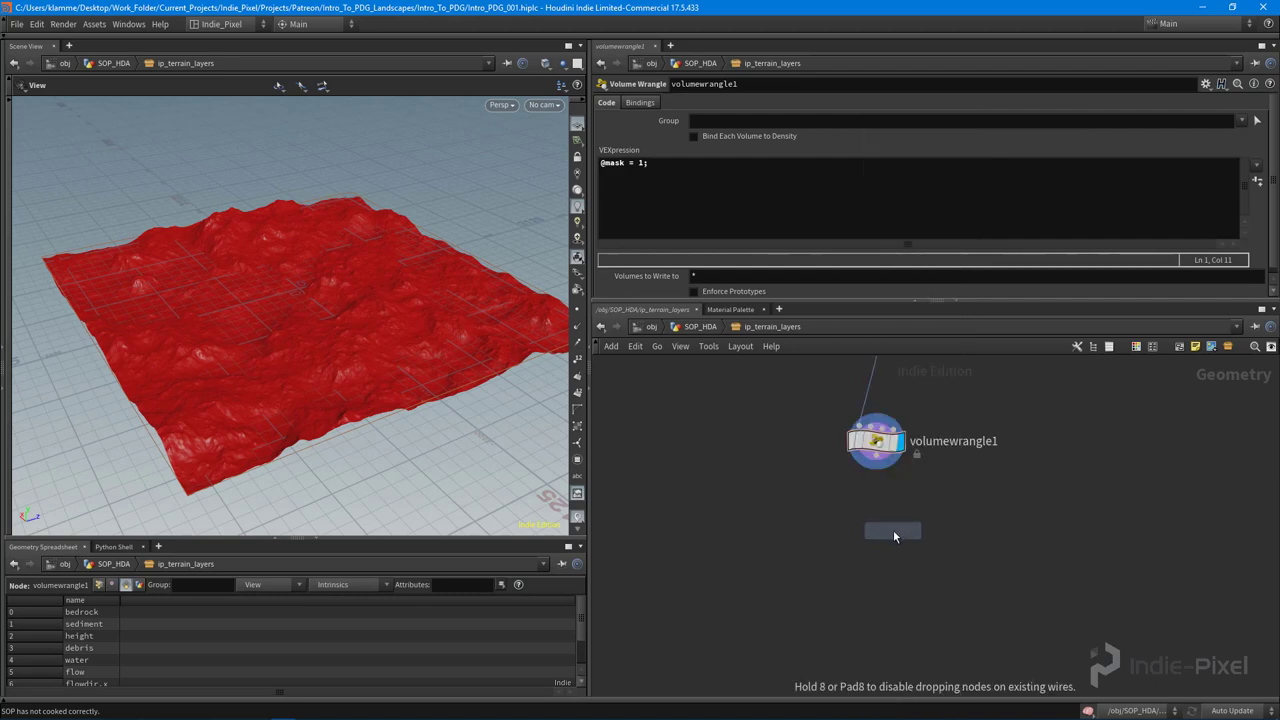
pyautogui.click(893, 530)
pyautogui.scroll(3, 884, 484)
pyautogui.click(876, 453)
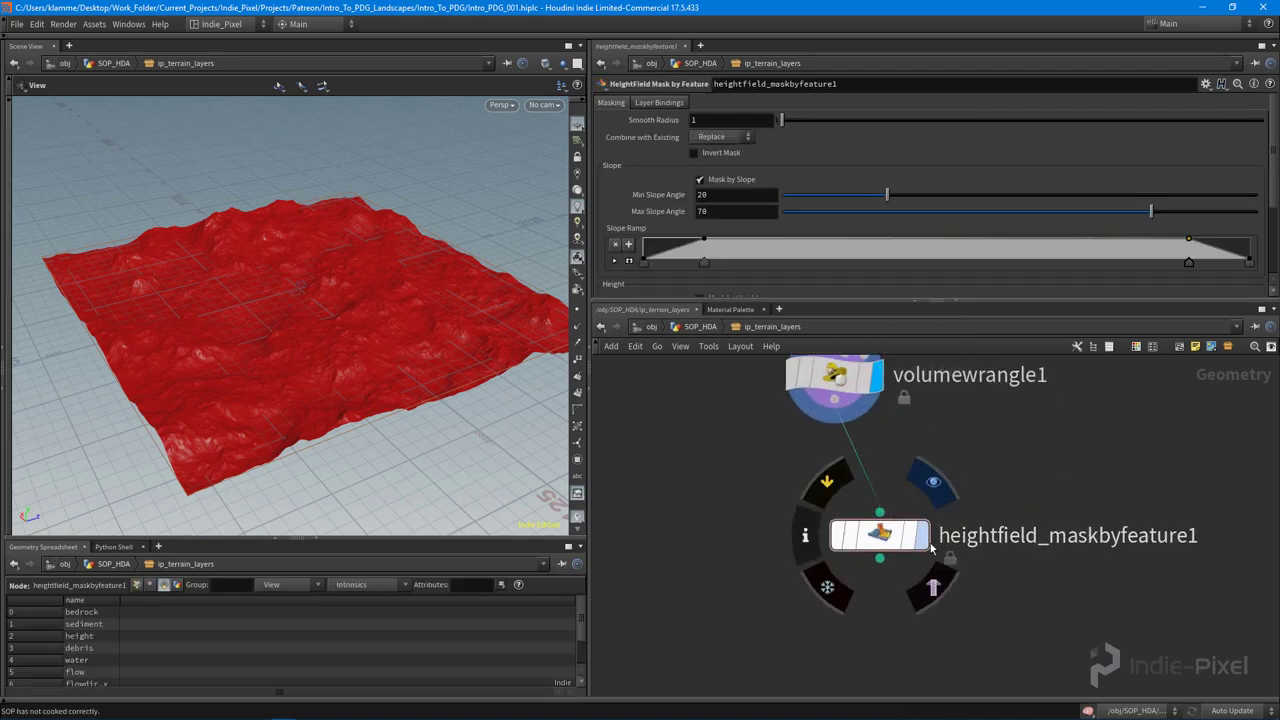
pyautogui.click(902, 576)
pyautogui.moveTo(286, 371); pyautogui.dragTo(380, 340)
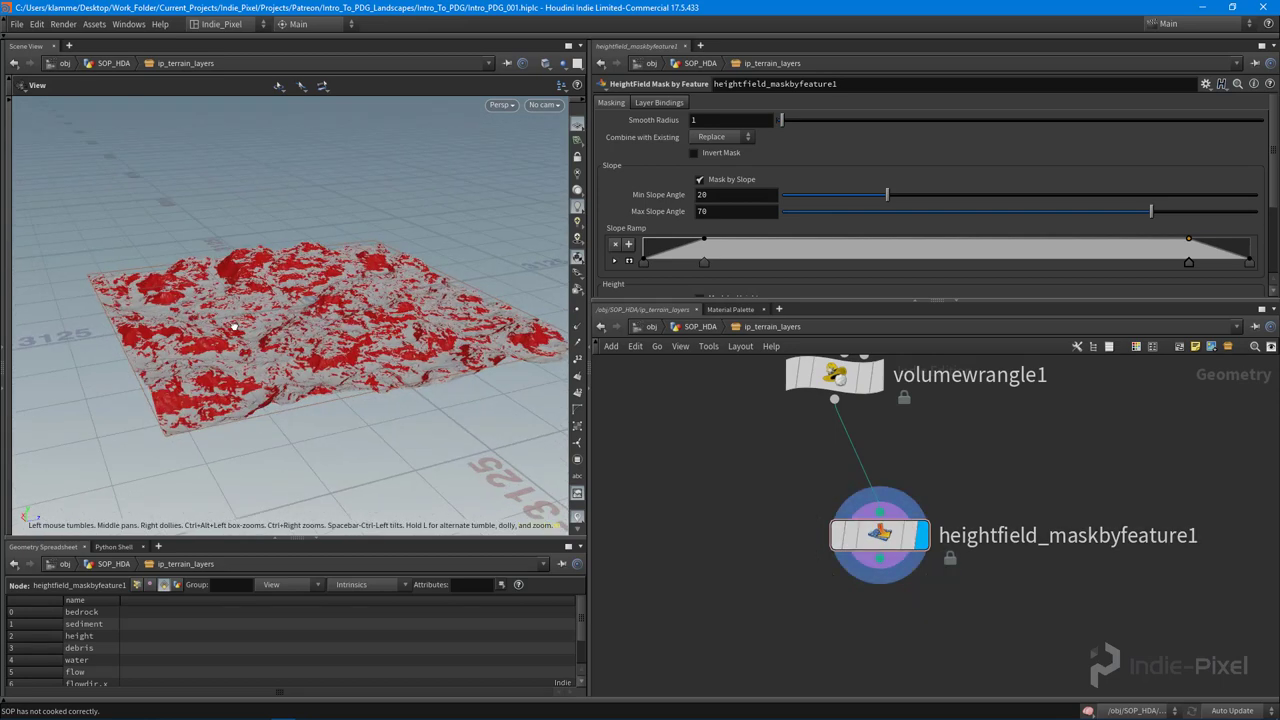
pyautogui.moveTo(340, 380); pyautogui.dragTo(287, 384)
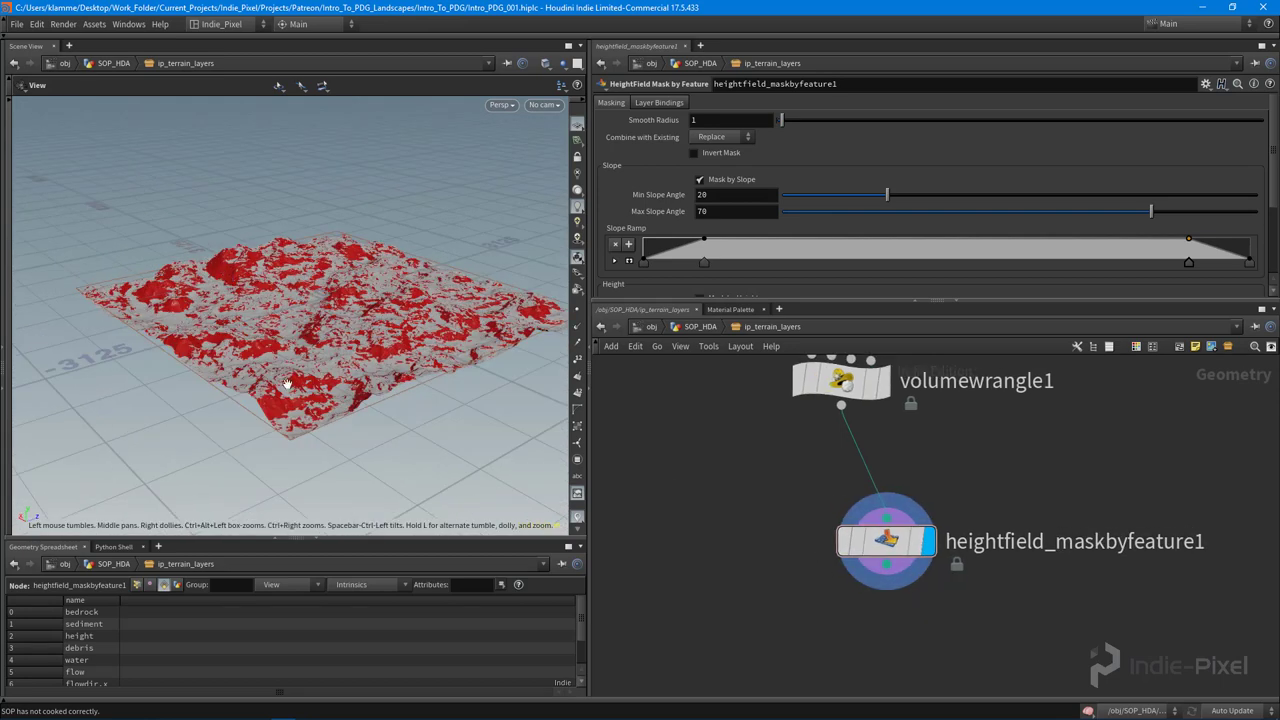
pyautogui.moveTo(712, 520); pyautogui.dragTo(881, 509, button='middle')
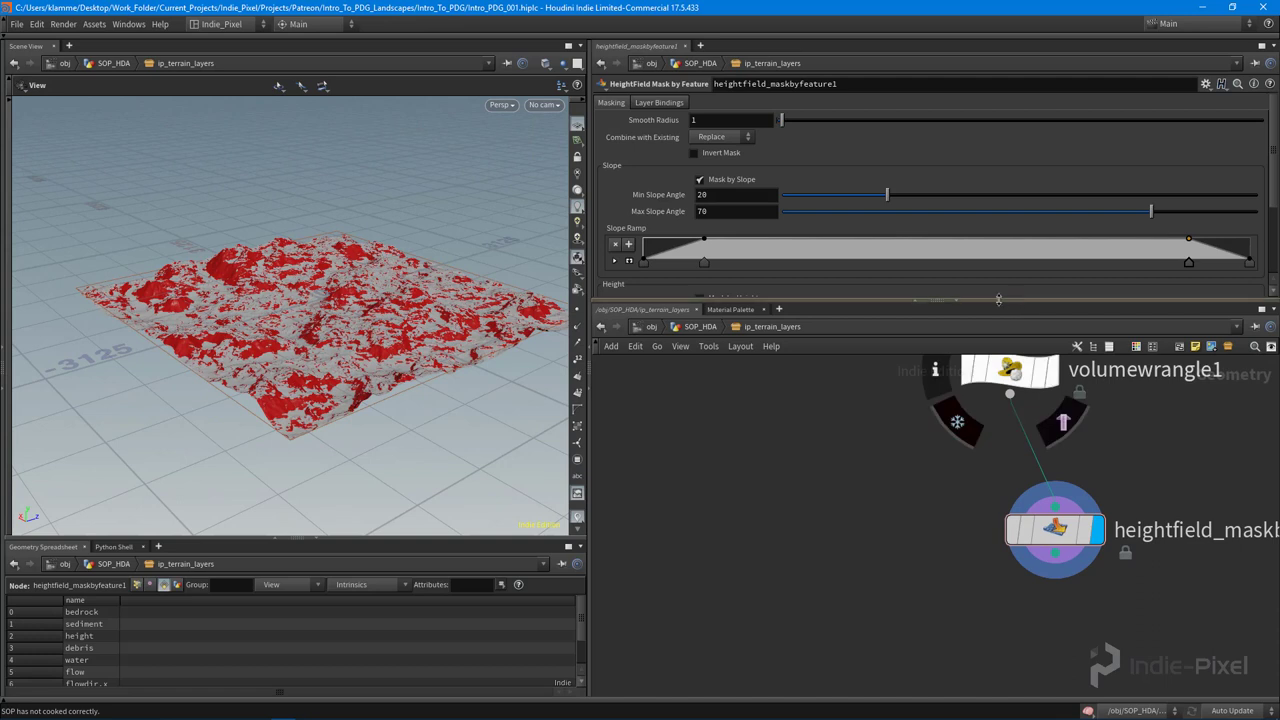
pyautogui.moveTo(1080, 517); pyautogui.dragTo(990, 561, button='middle')
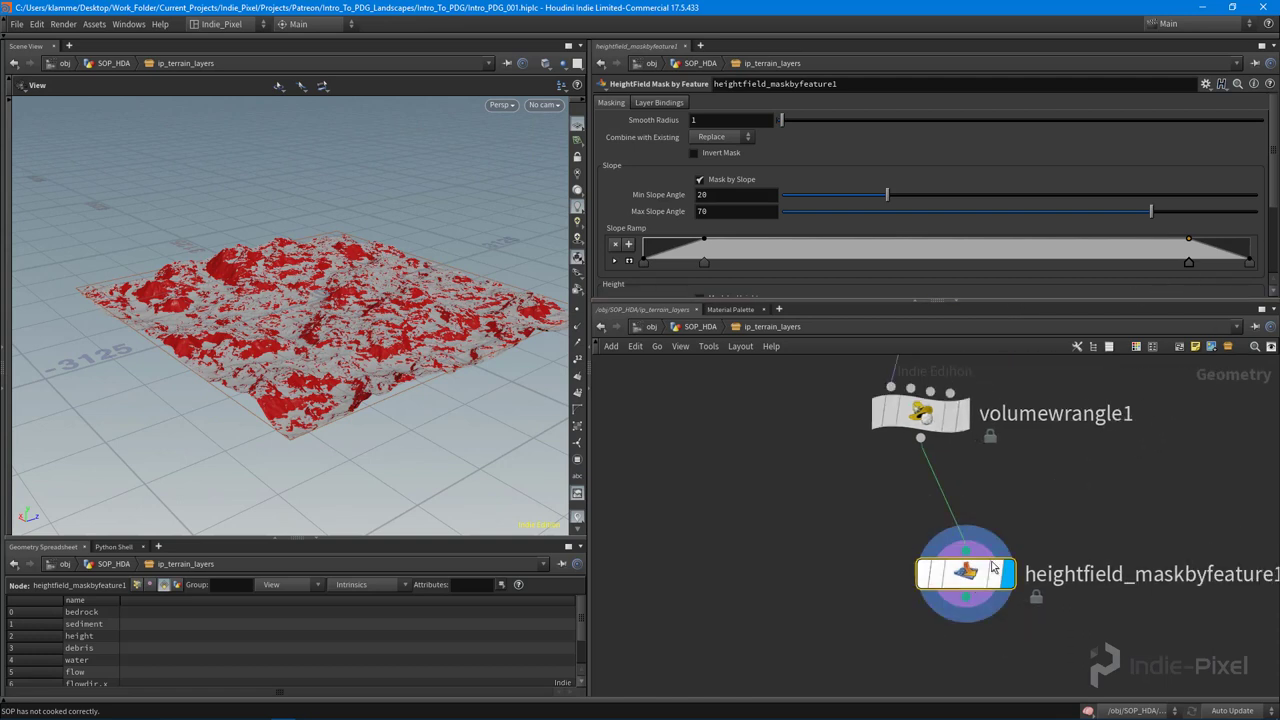
pyautogui.moveTo(991, 558); pyautogui.dragTo(946, 531)
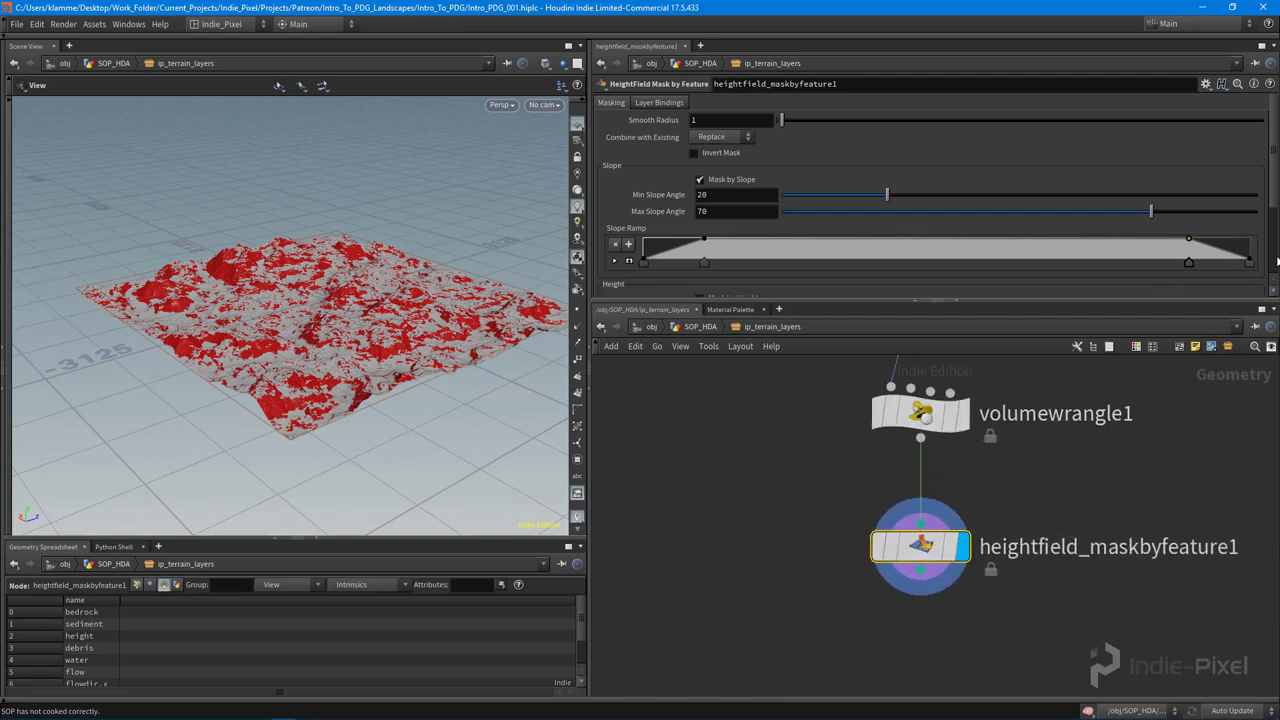
# Step: Flatten the Slope Ramp, set slope range 27.4 to 90 degrees, and invert the mask
pyautogui.moveTo(1248, 262); pyautogui.dragTo(1247, 240)
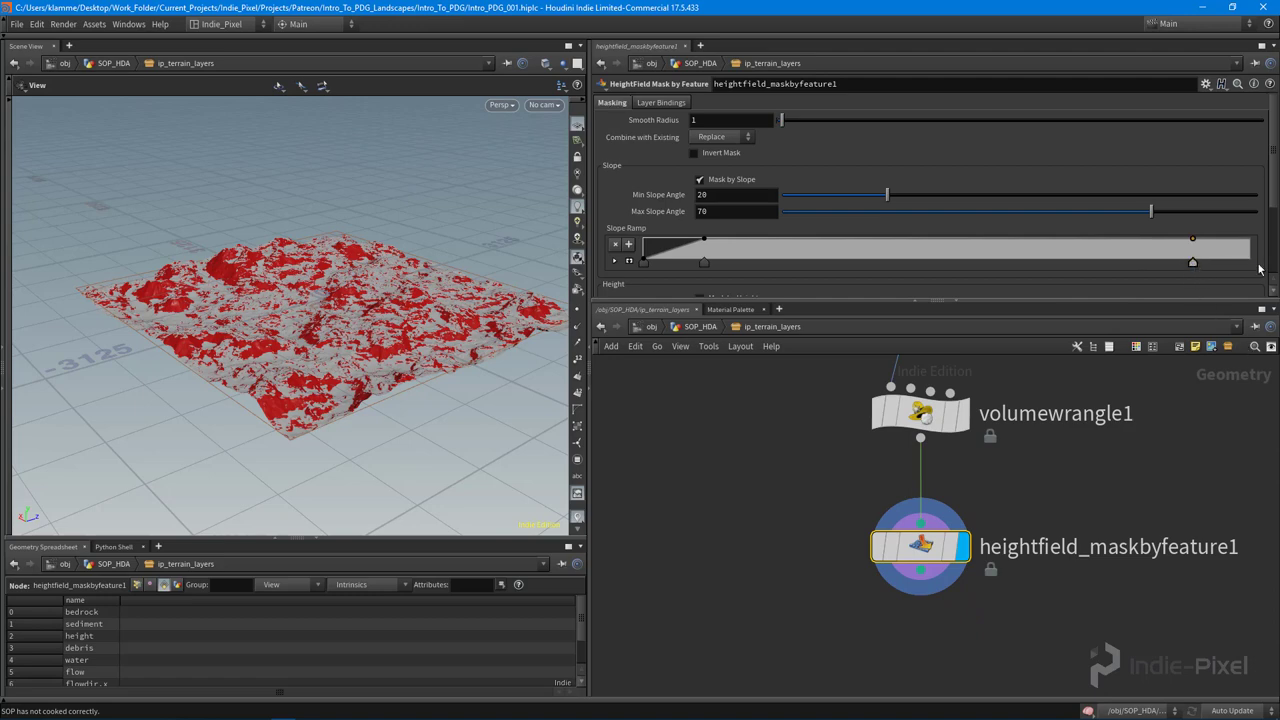
pyautogui.moveTo(1151, 211); pyautogui.dragTo(1258, 211)
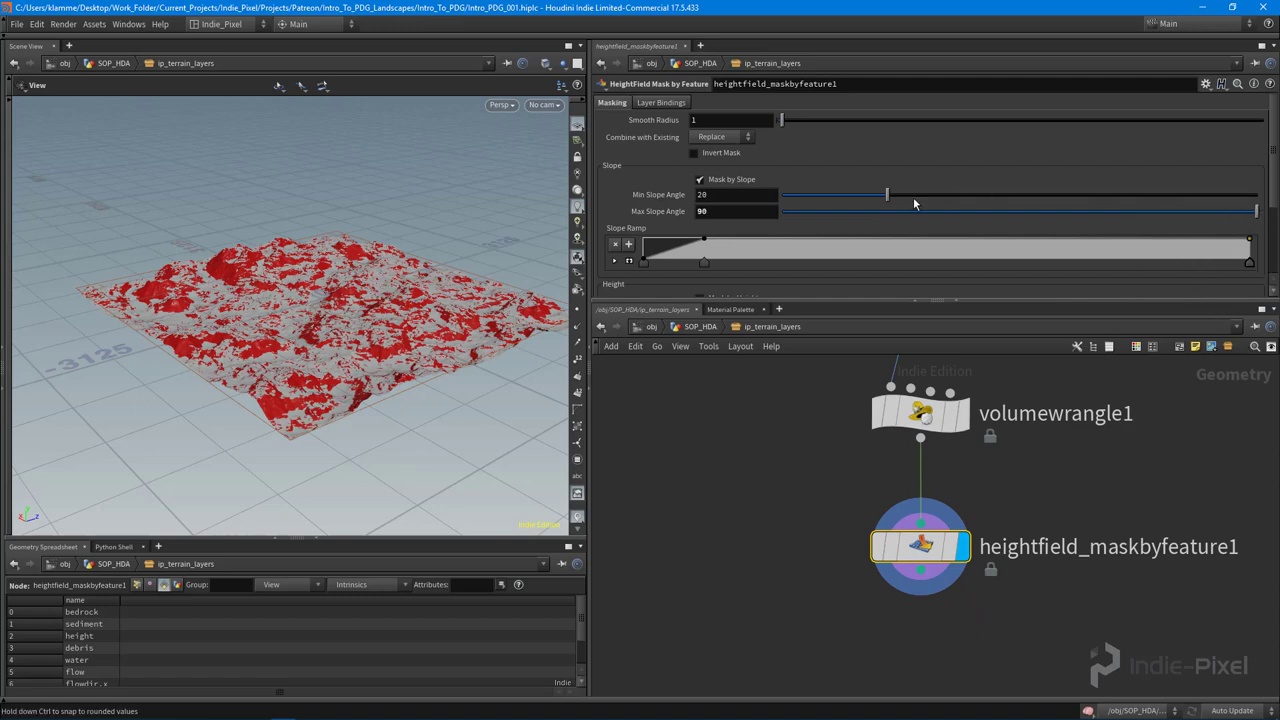
pyautogui.moveTo(933, 195)
pyautogui.mouseDown()
pyautogui.moveTo(951, 195)
pyautogui.moveTo(926, 193)
pyautogui.mouseUp()
pyautogui.moveTo(286, 294); pyautogui.dragTo(326, 360)
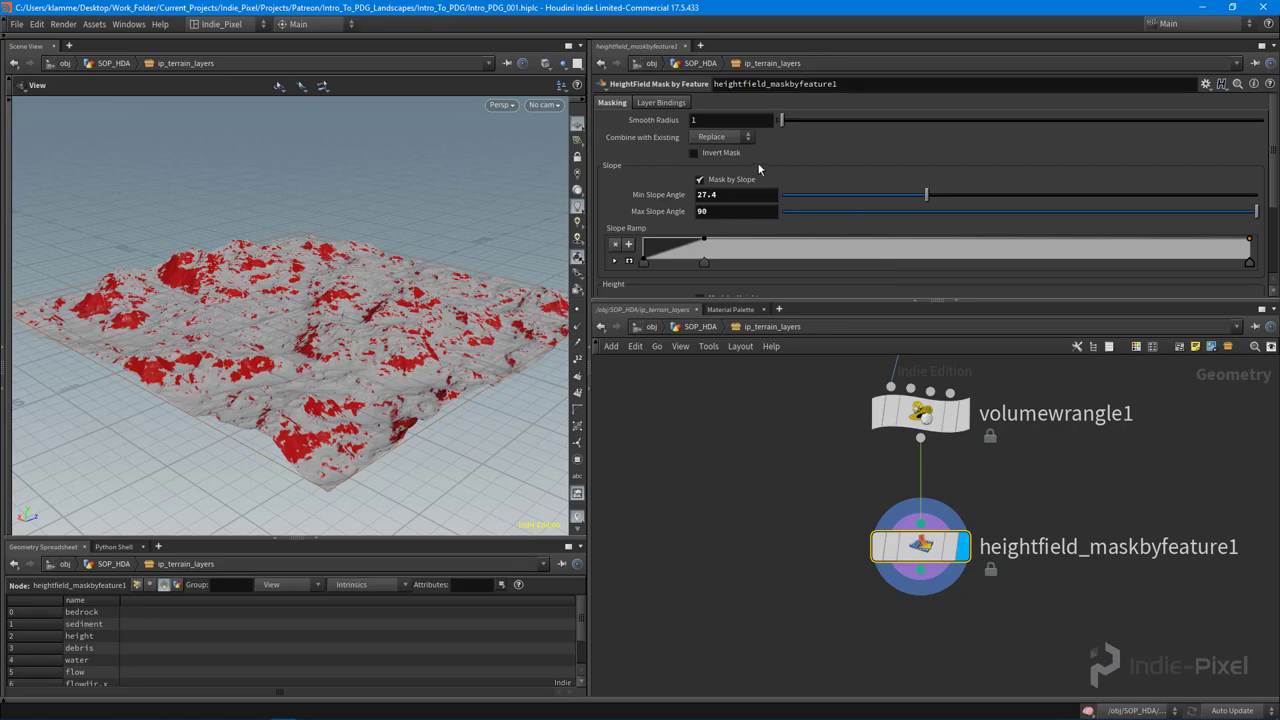
pyautogui.moveTo(304, 318); pyautogui.dragTo(298, 362)
pyautogui.scroll(-3, 872, 500)
pyautogui.scroll(2, 960, 500)
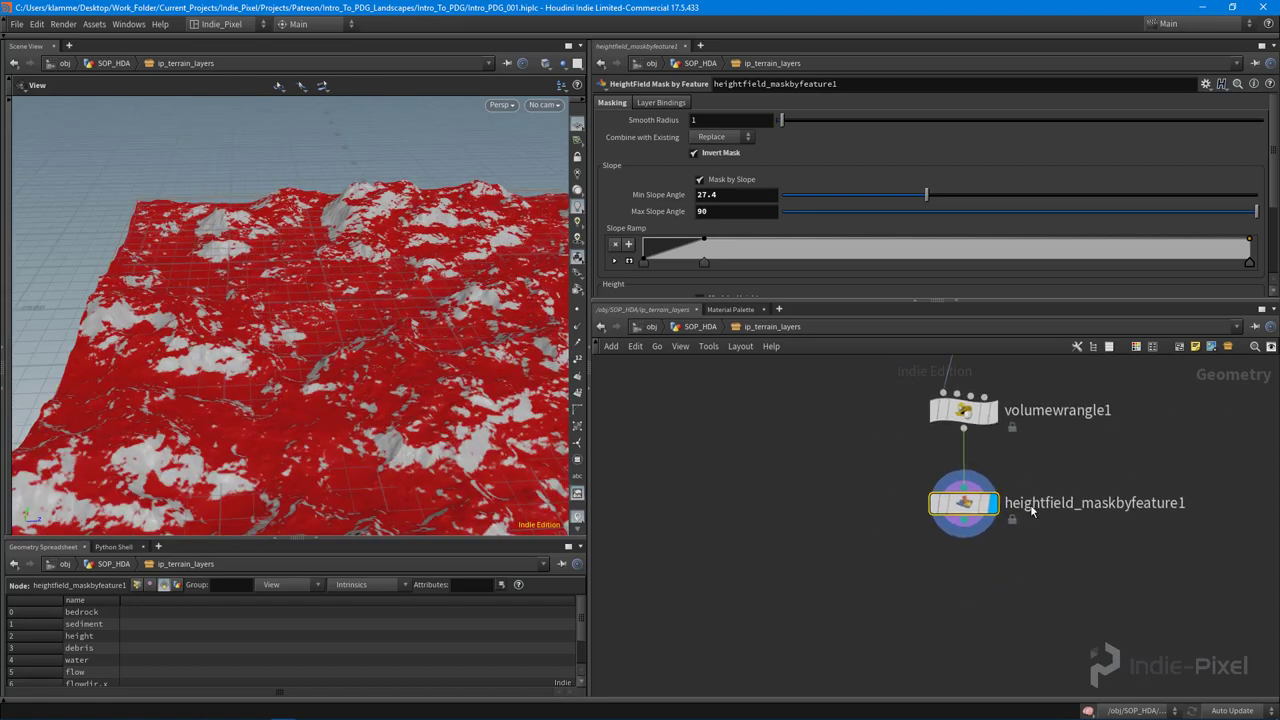
pyautogui.moveTo(955, 507)
pyautogui.moveTo(955, 507); pyautogui.dragTo(1067, 505)
pyautogui.press('Tab')
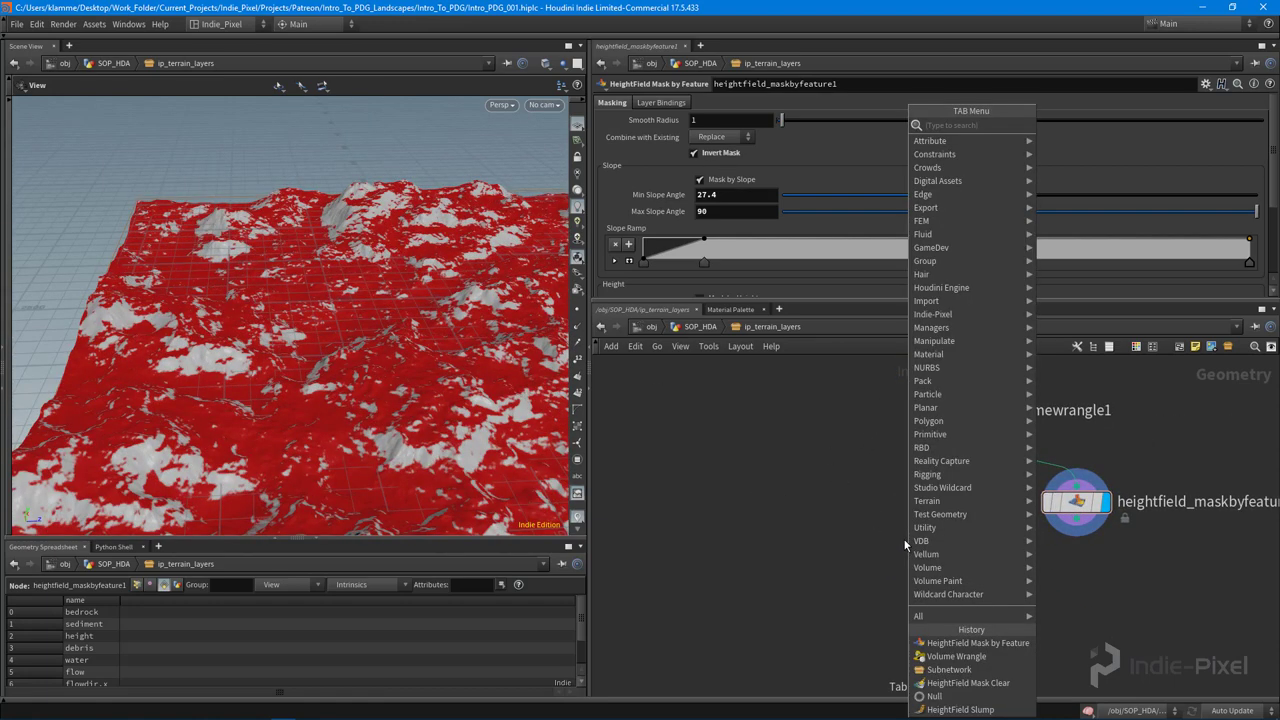
# Step: Add a HeightField Layer with volumewrangle1 in input 1 and the slope mask in input 2
pyautogui.write('height')
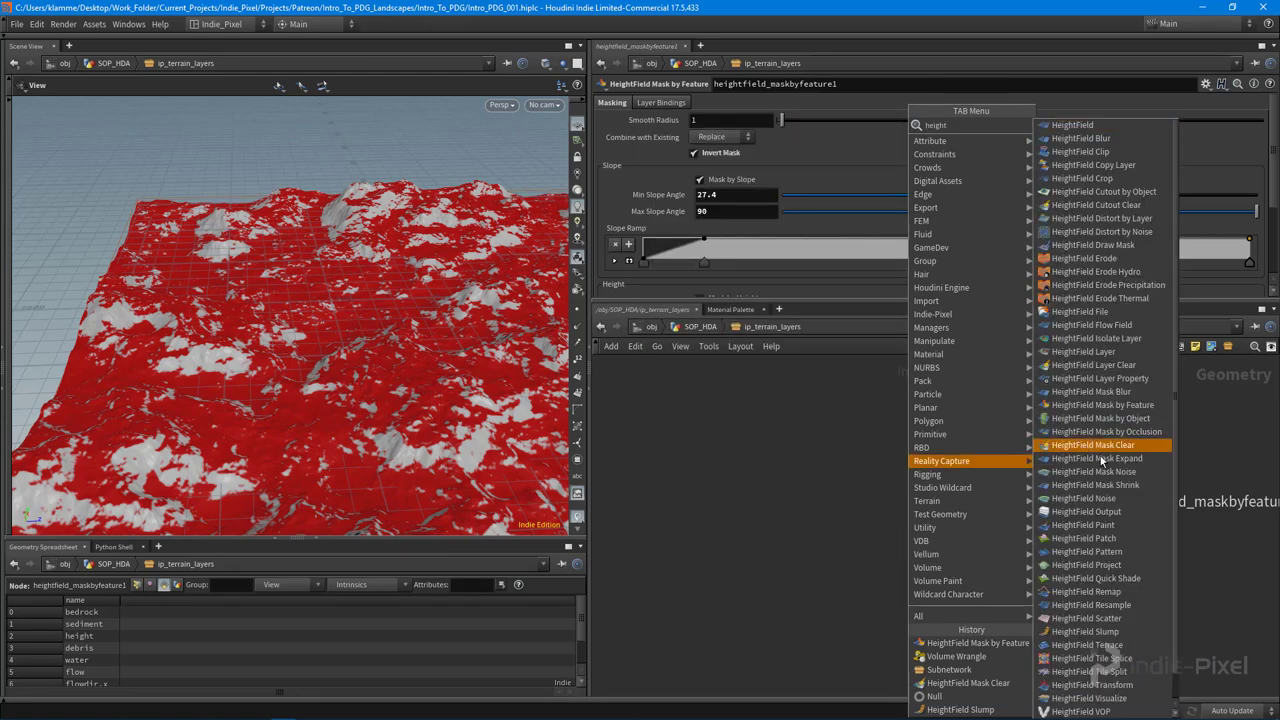
pyautogui.scroll(-1, 1100, 575)
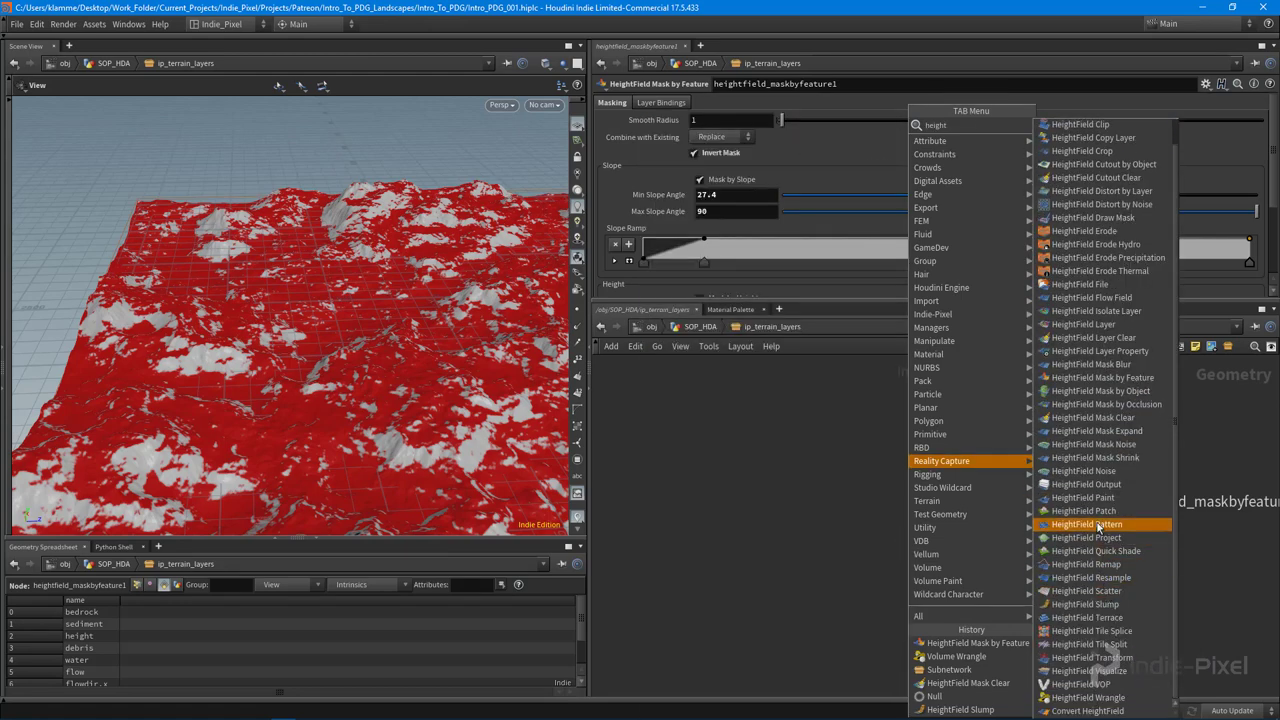
pyautogui.click(1086, 324)
pyautogui.click(979, 577)
pyautogui.moveTo(964, 430); pyautogui.dragTo(962, 585)
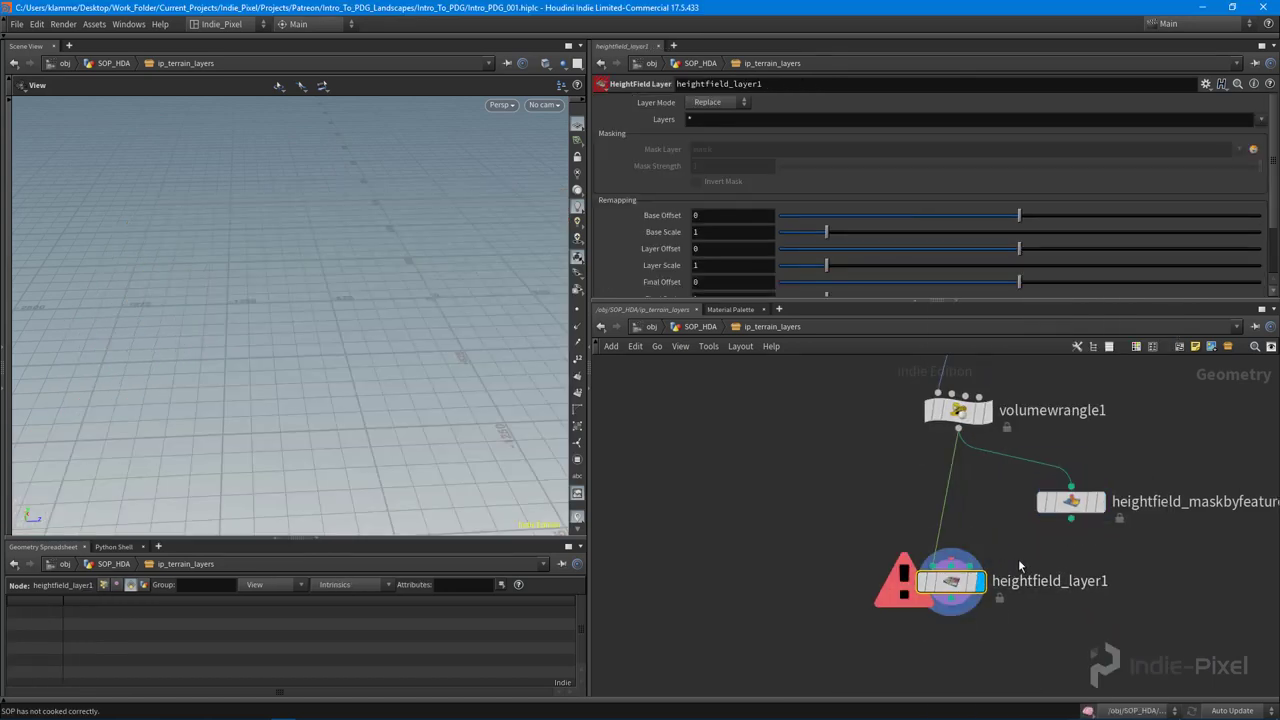
pyautogui.moveTo(1072, 522); pyautogui.dragTo(968, 575)
pyautogui.click(954, 567)
# Step: Set heightfield_layer1's Layers to 'mask' and Layer Mode to Difference, then compare results
pyautogui.click(713, 117)
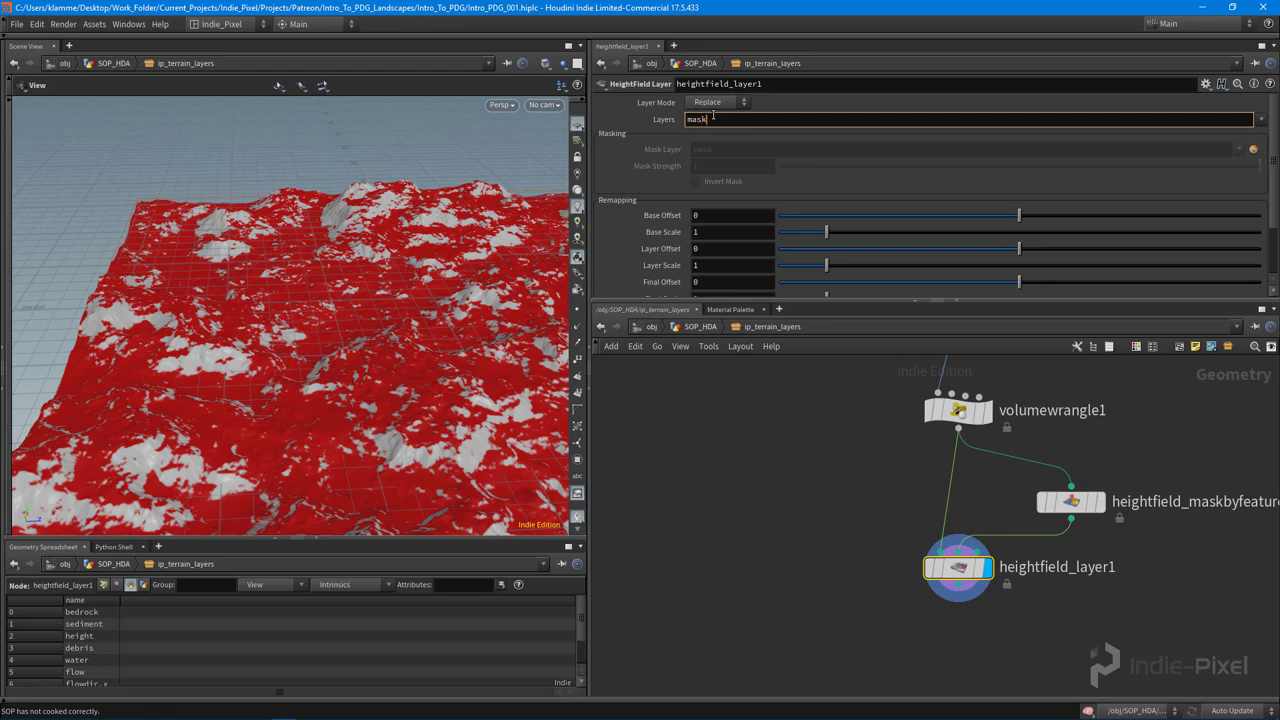
pyautogui.press('Return')
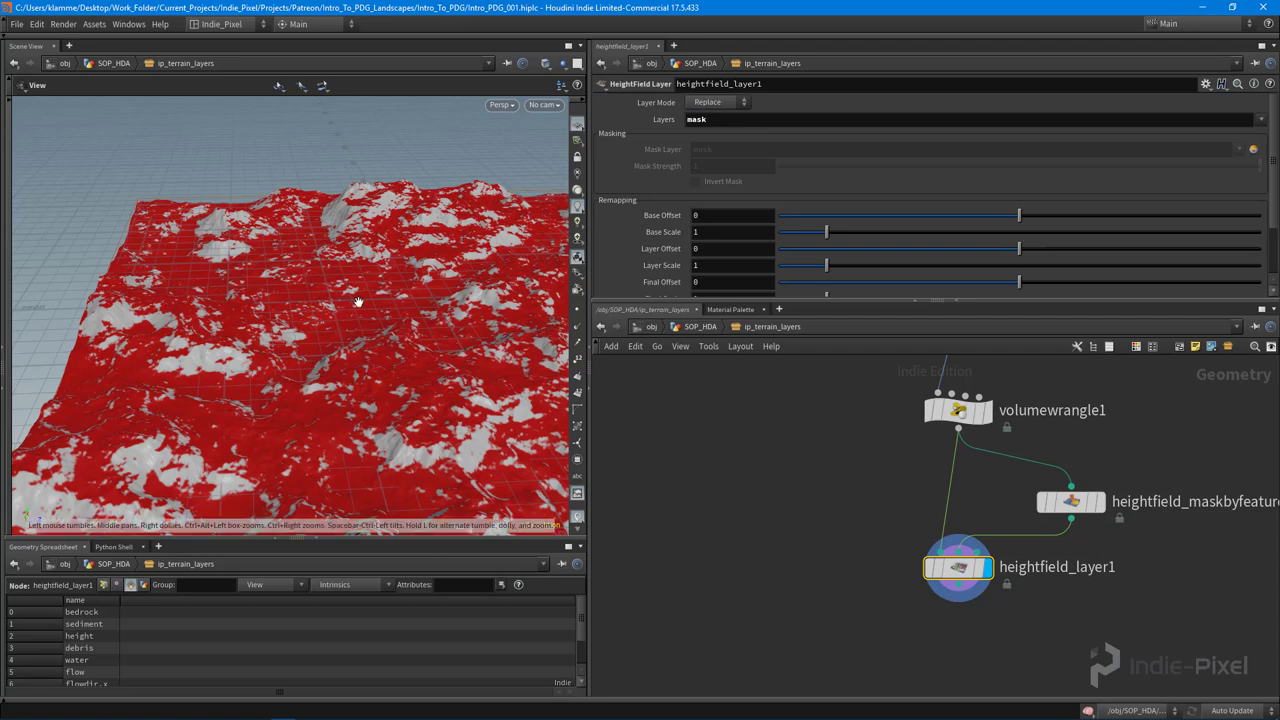
pyautogui.click(718, 102)
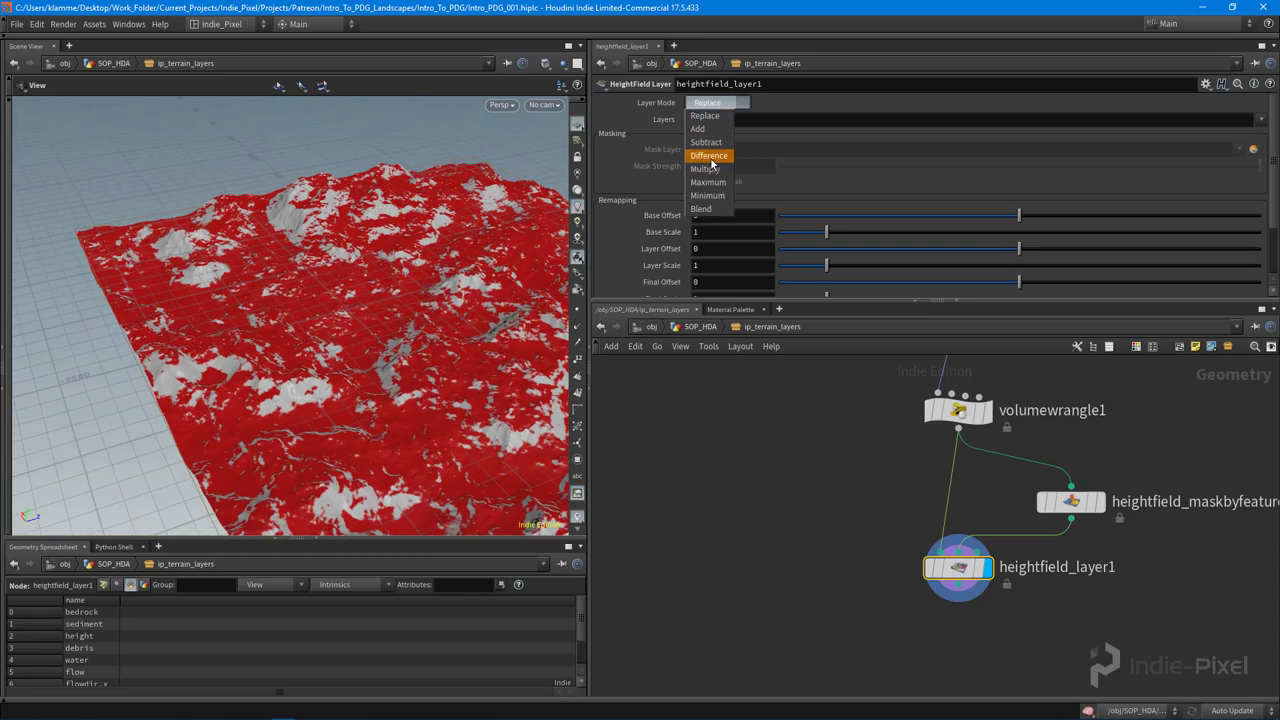
pyautogui.click(708, 155)
pyautogui.moveTo(430, 234); pyautogui.dragTo(245, 220)
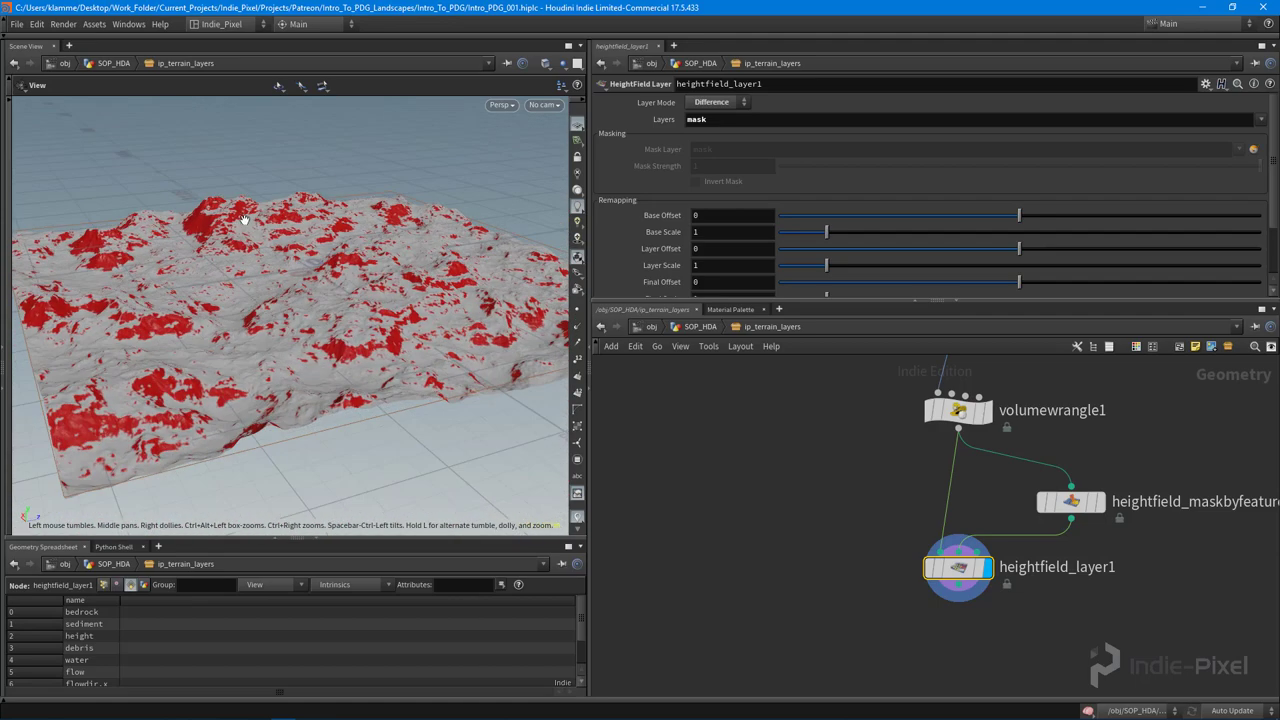
pyautogui.moveTo(298, 290); pyautogui.dragTo(386, 295)
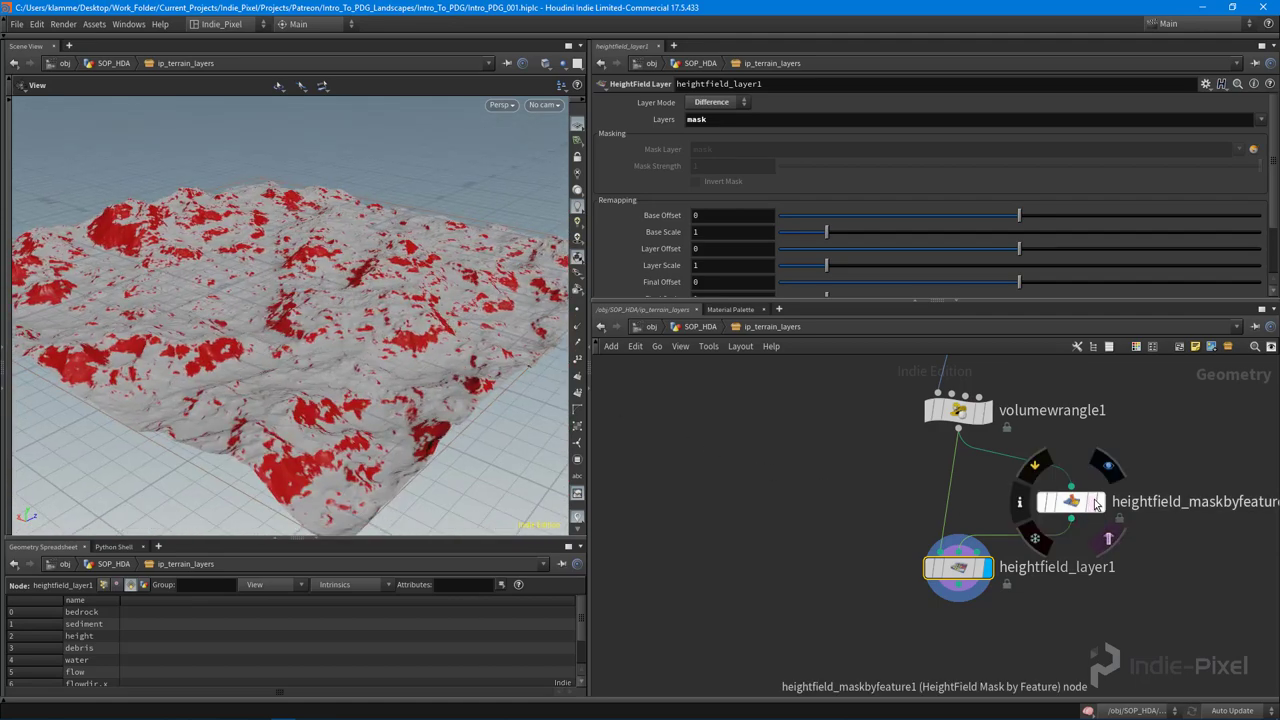
pyautogui.click(1099, 502)
pyautogui.click(976, 536)
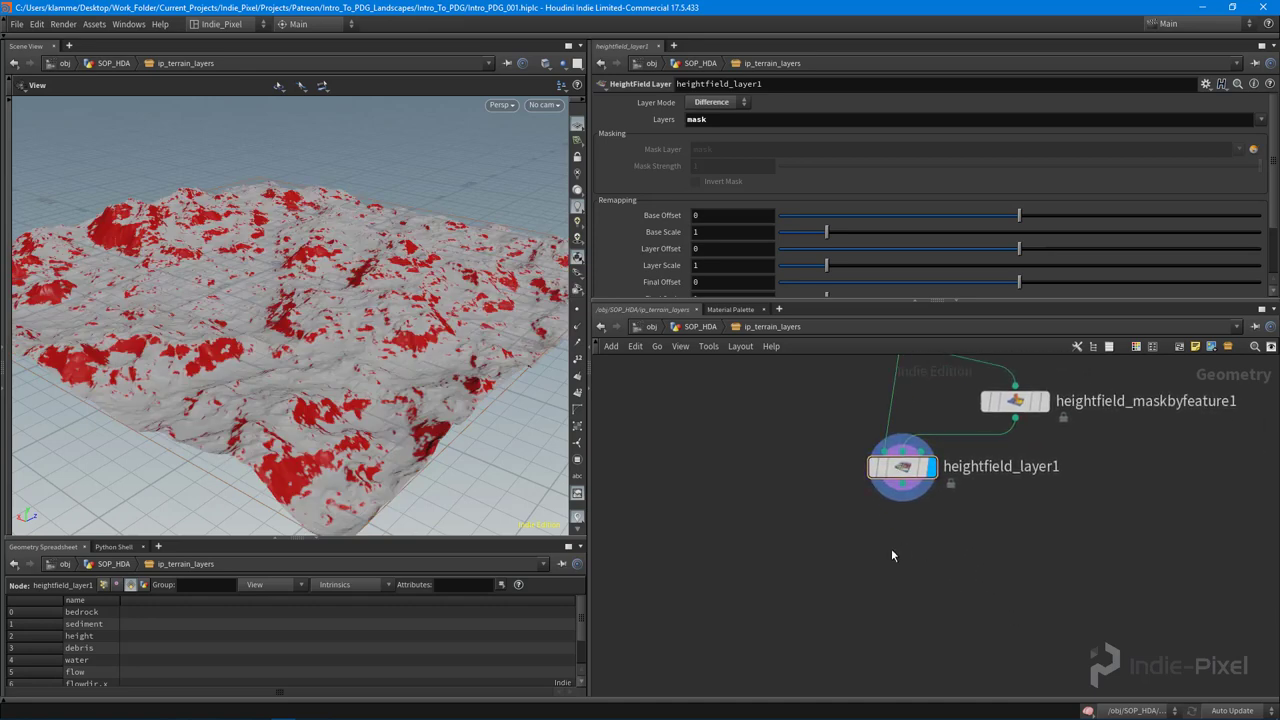
pyautogui.press('Tab')
# Step: Add a HeightField Copy Layer below heightfield_layer1
pyautogui.write('copy')
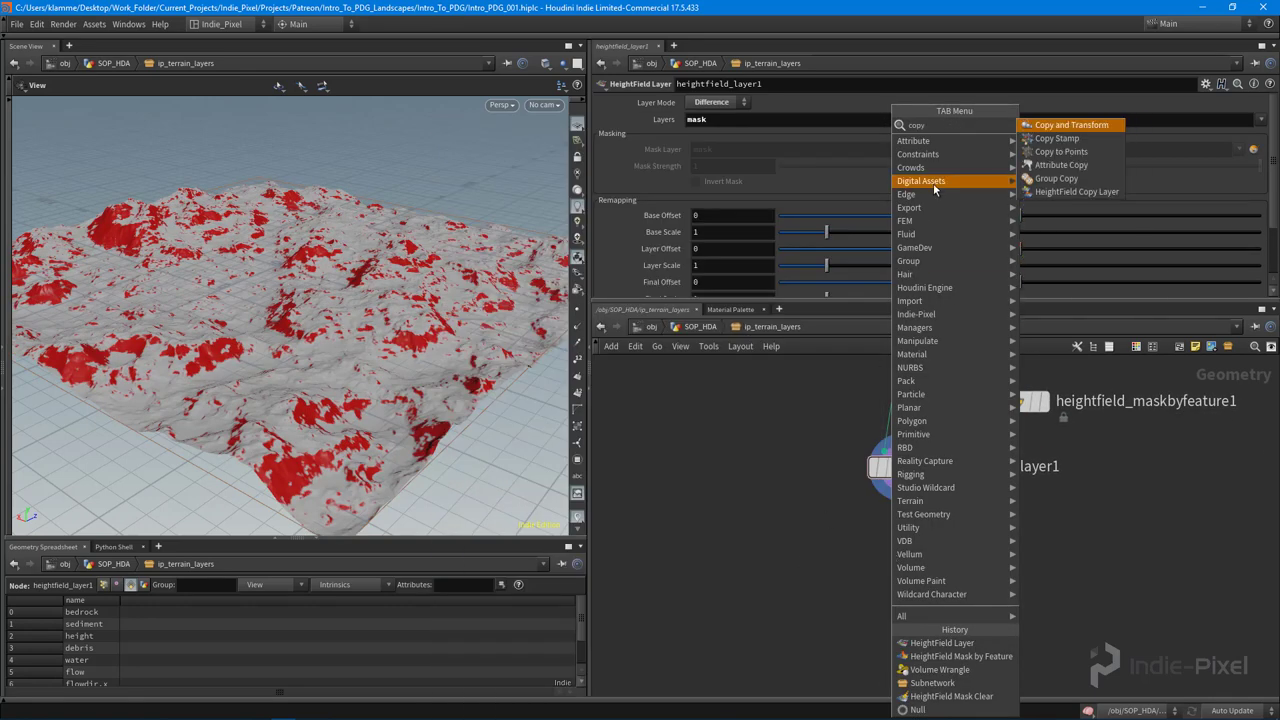
pyautogui.click(1070, 191)
pyautogui.click(908, 540)
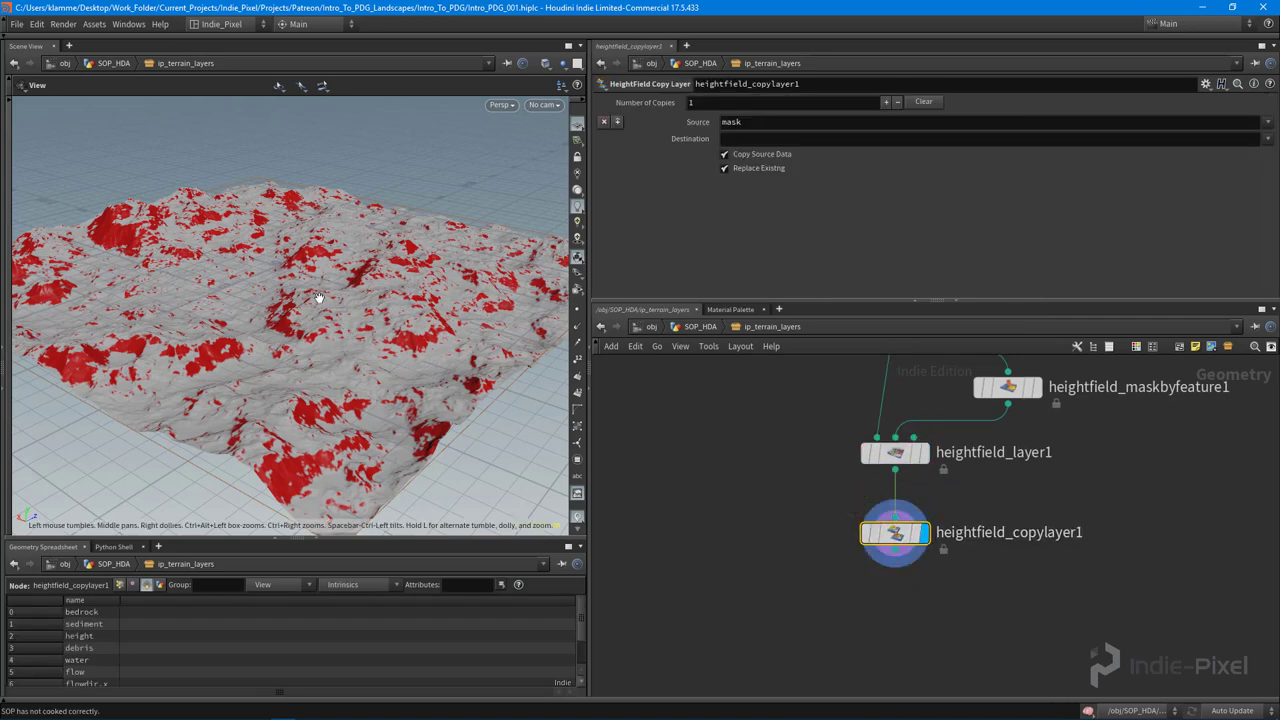
pyautogui.moveTo(306, 294); pyautogui.dragTo(348, 104)
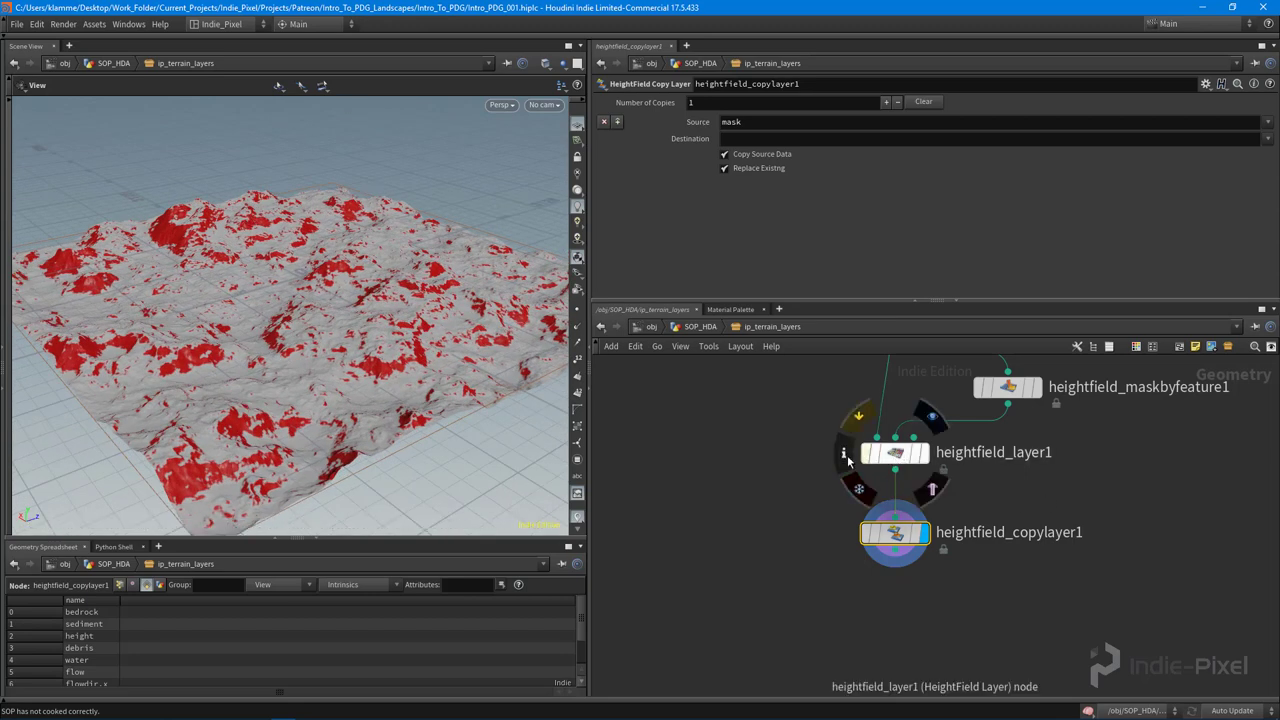
# Step: Check heightfield_layer1's node info to confirm it contains a mask volume
pyautogui.click(845, 457)
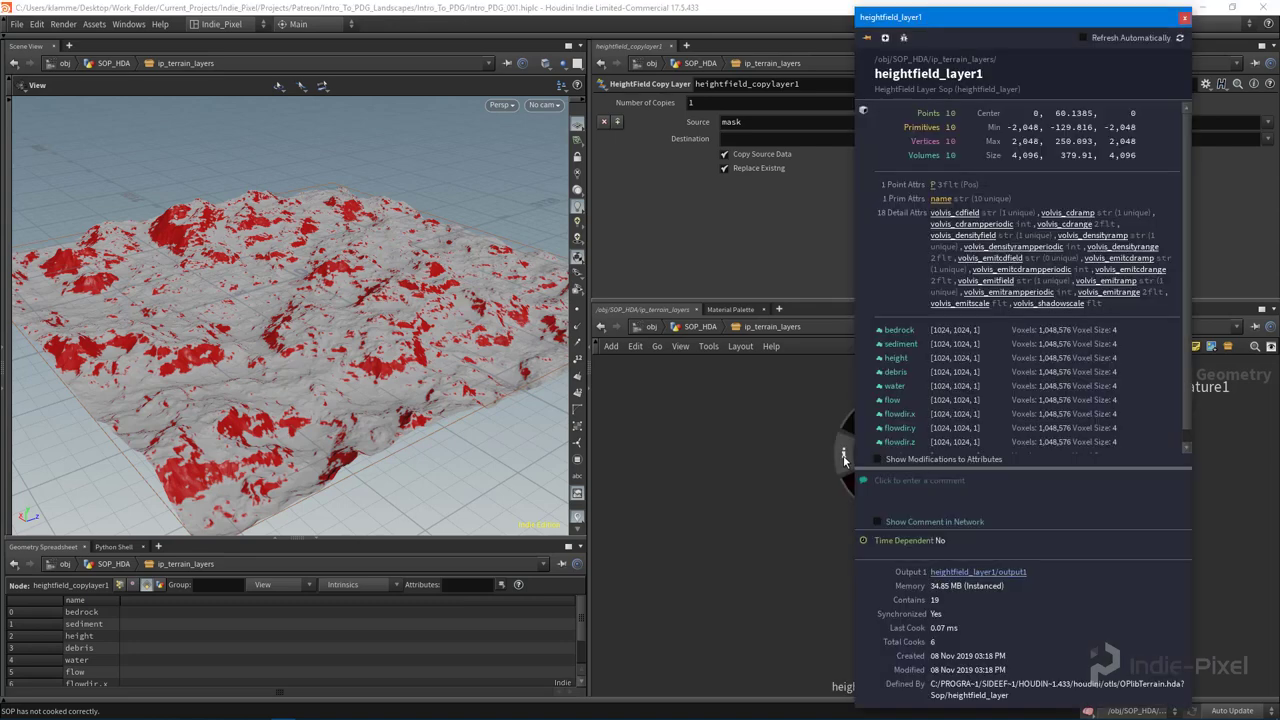
pyautogui.scroll(-1, 913, 378)
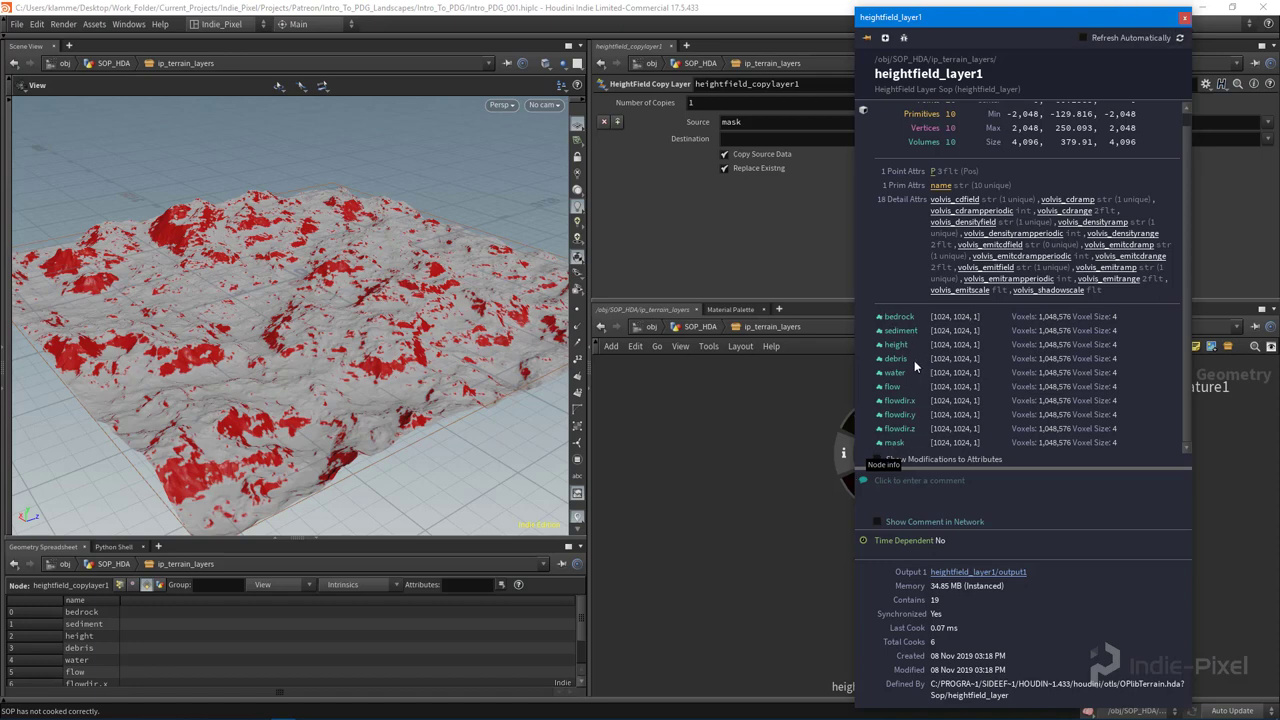
pyautogui.click(1185, 19)
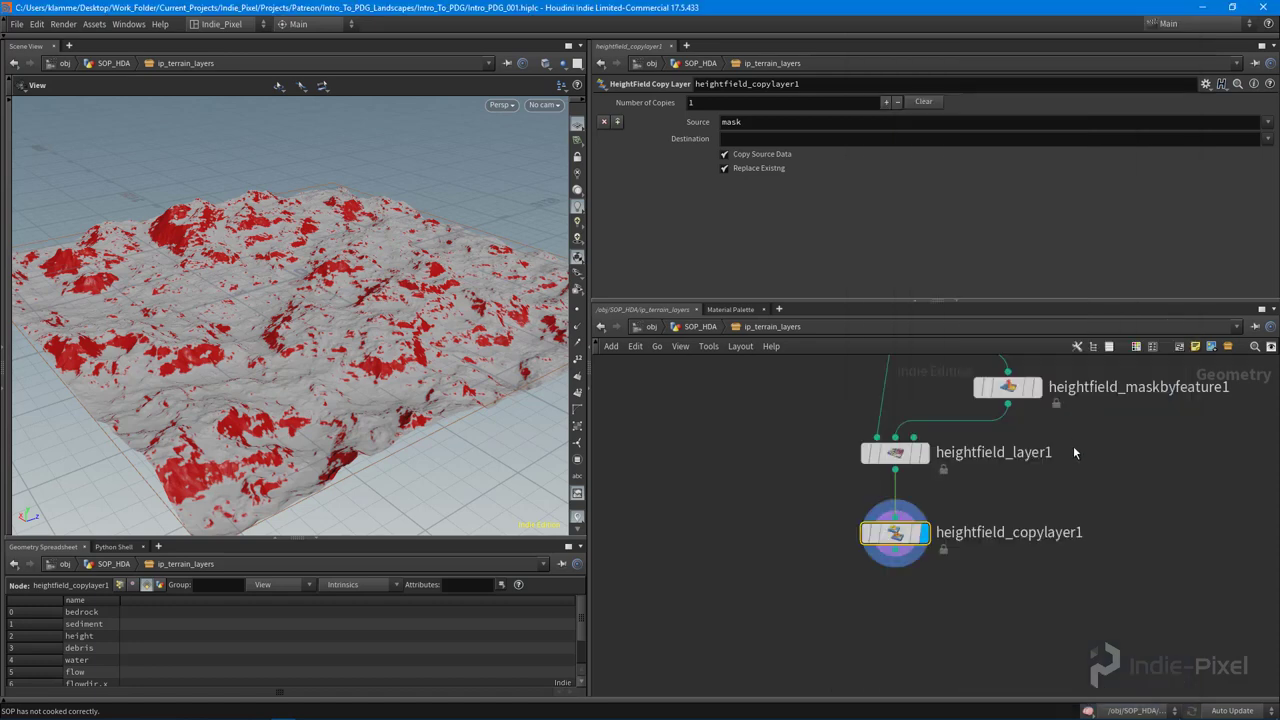
pyautogui.scroll(5, 1073, 445)
# Step: Drop a Blast node onto the wire below Sub-Network Input #1
pyautogui.moveTo(947, 445); pyautogui.dragTo(932, 490, button='middle')
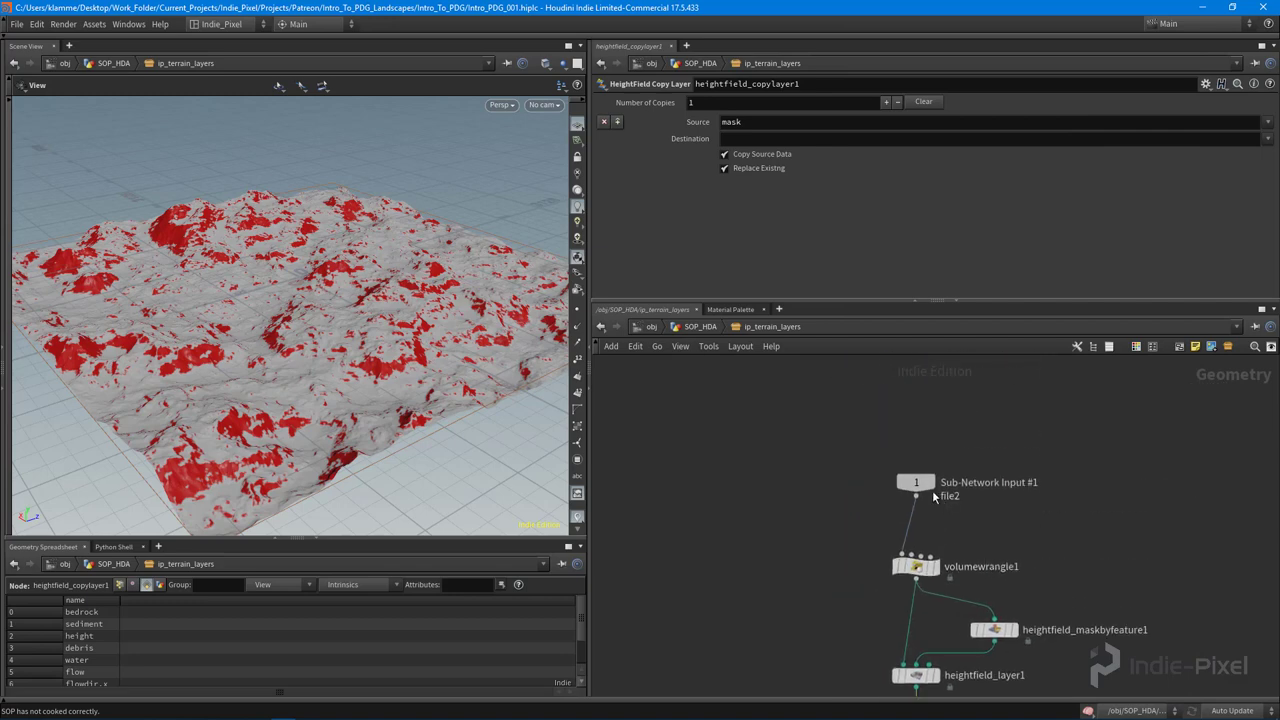
pyautogui.press('Tab')
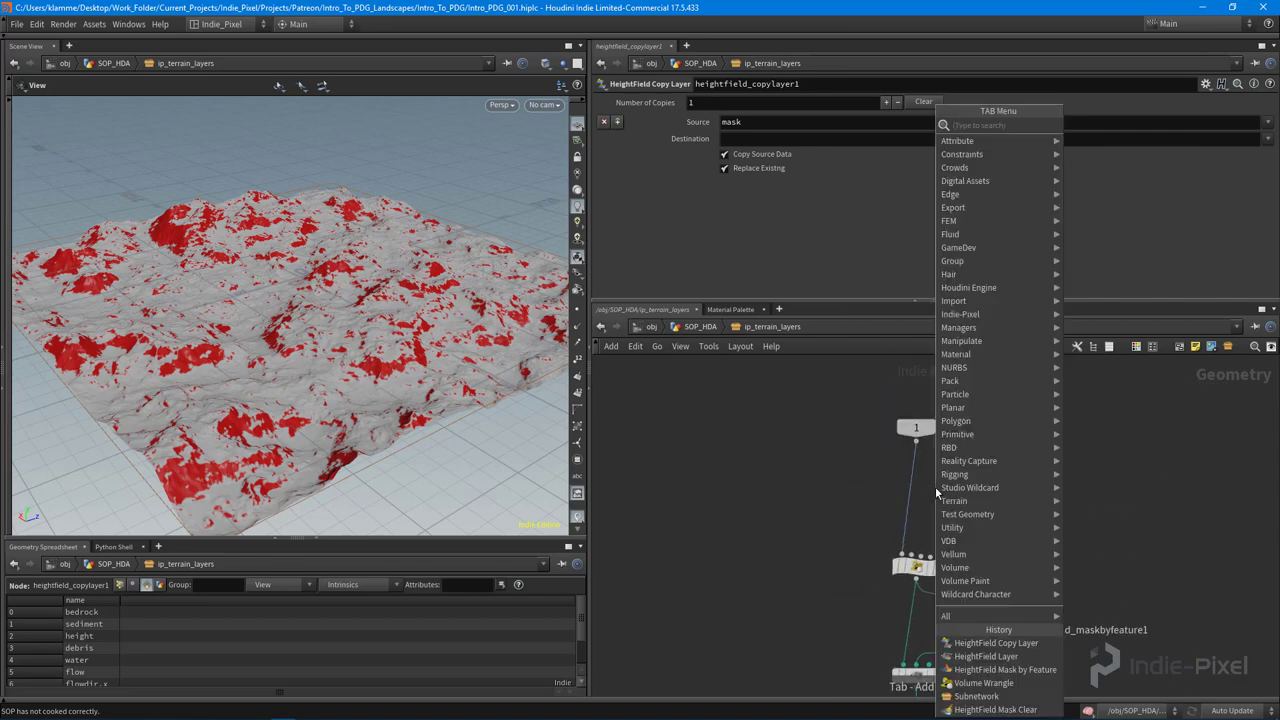
pyautogui.press('Return')
pyautogui.scroll(3, 936, 488)
pyautogui.click(937, 487)
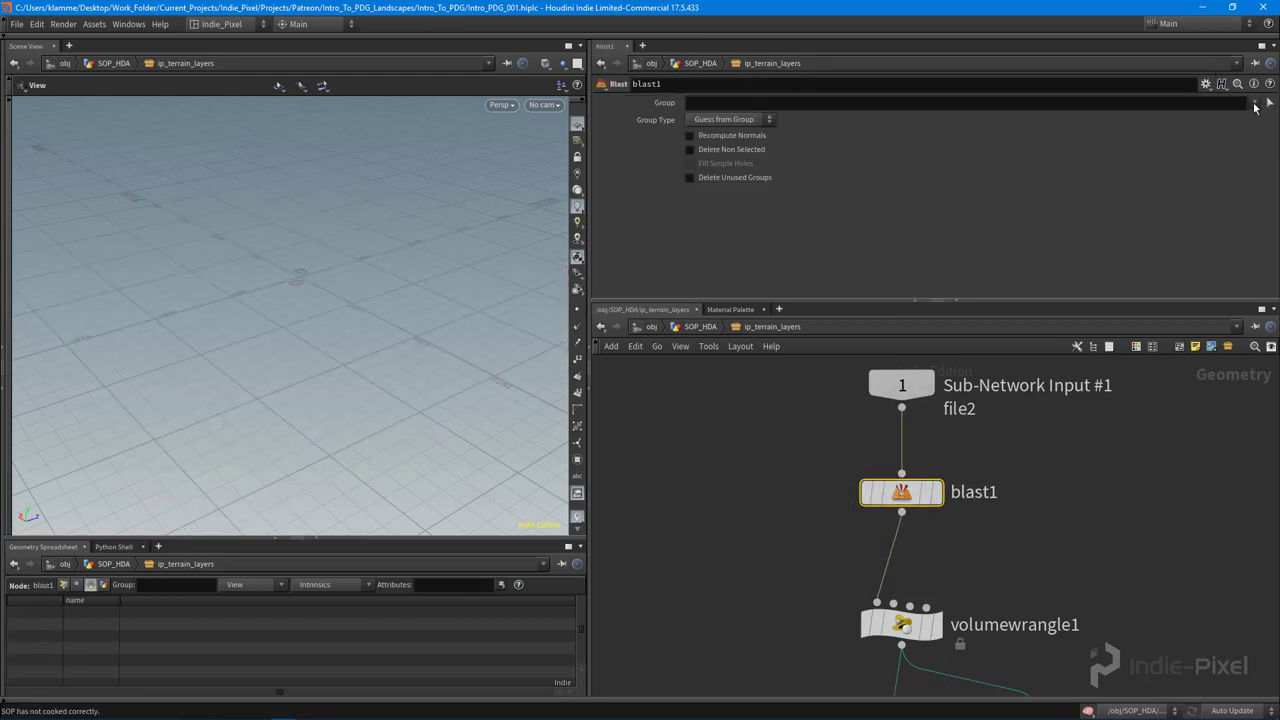
pyautogui.click(1253, 103)
pyautogui.click(1235, 117)
pyautogui.click(1253, 103)
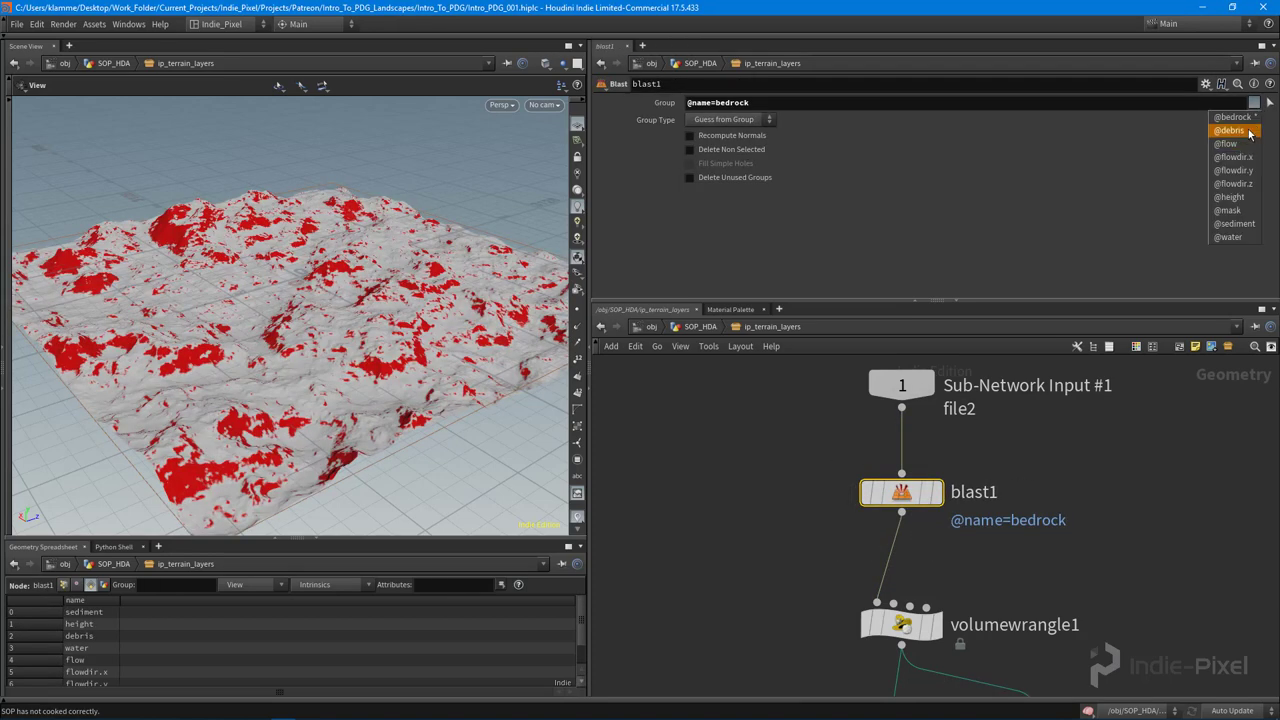
pyautogui.click(1230, 130)
pyautogui.click(1253, 103)
pyautogui.click(1230, 144)
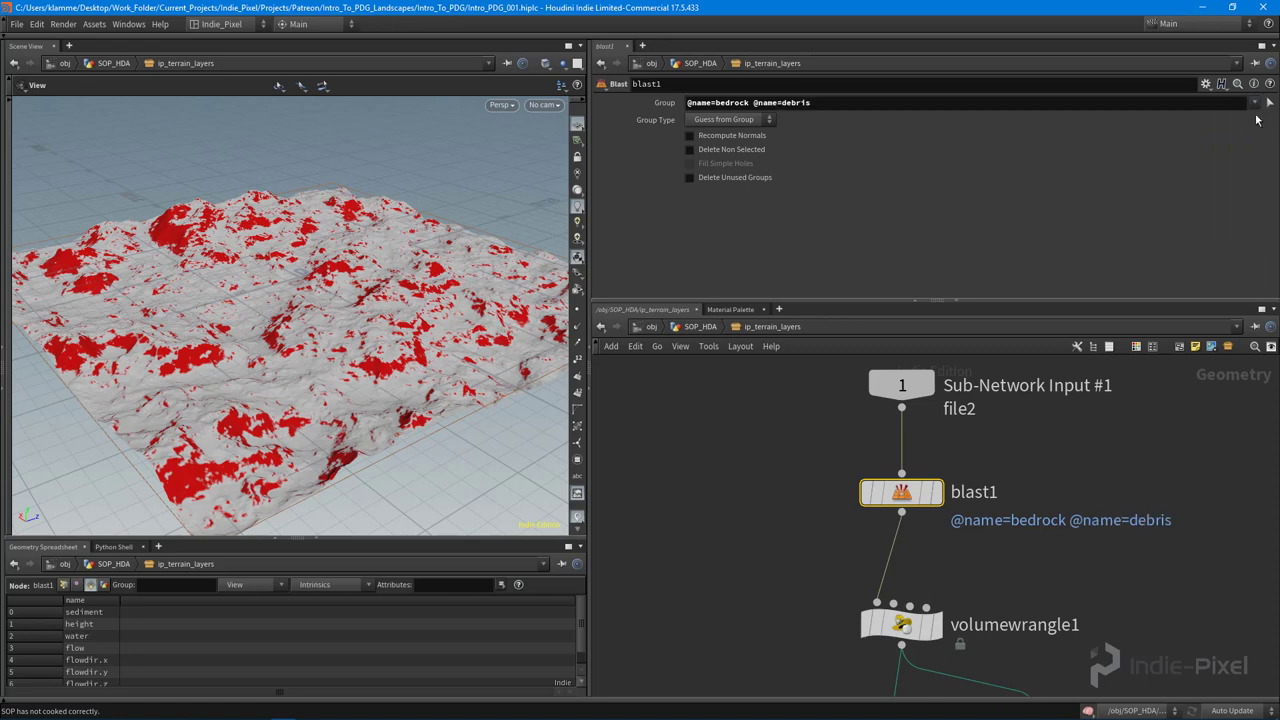
pyautogui.click(1253, 103)
pyautogui.click(1233, 157)
pyautogui.click(1253, 103)
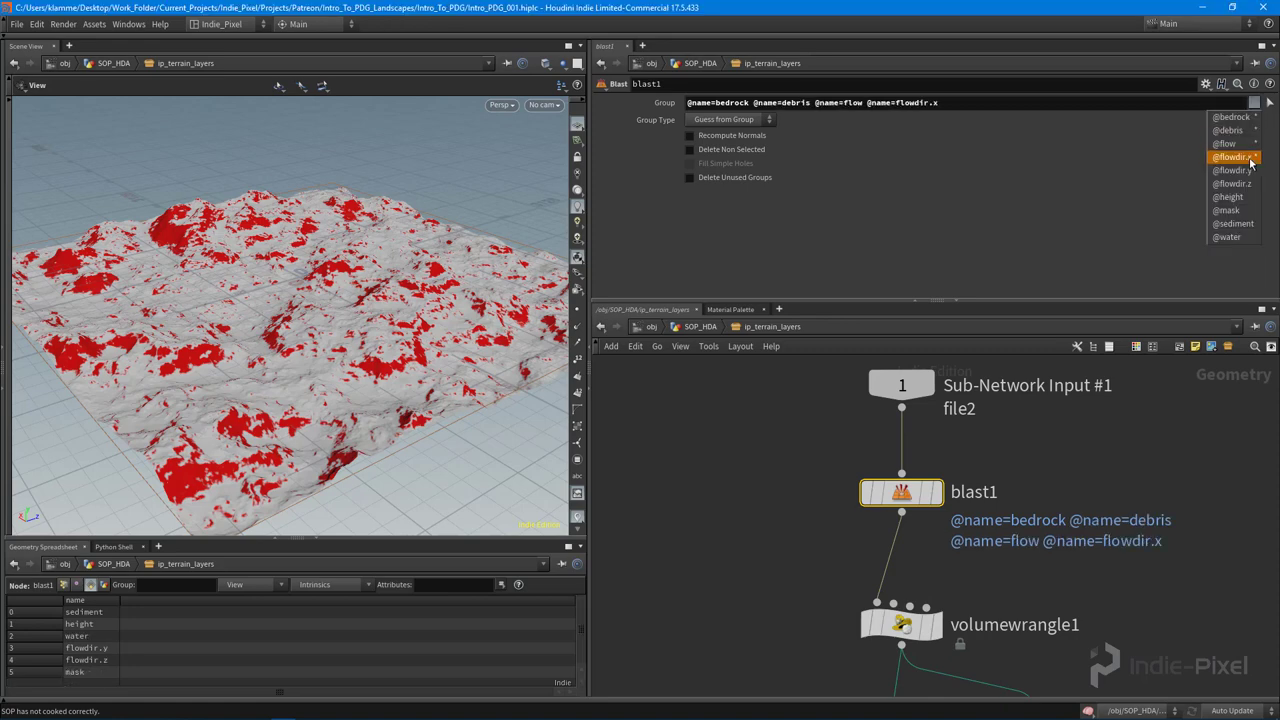
pyautogui.click(1249, 178)
pyautogui.click(1253, 103)
pyautogui.click(1233, 184)
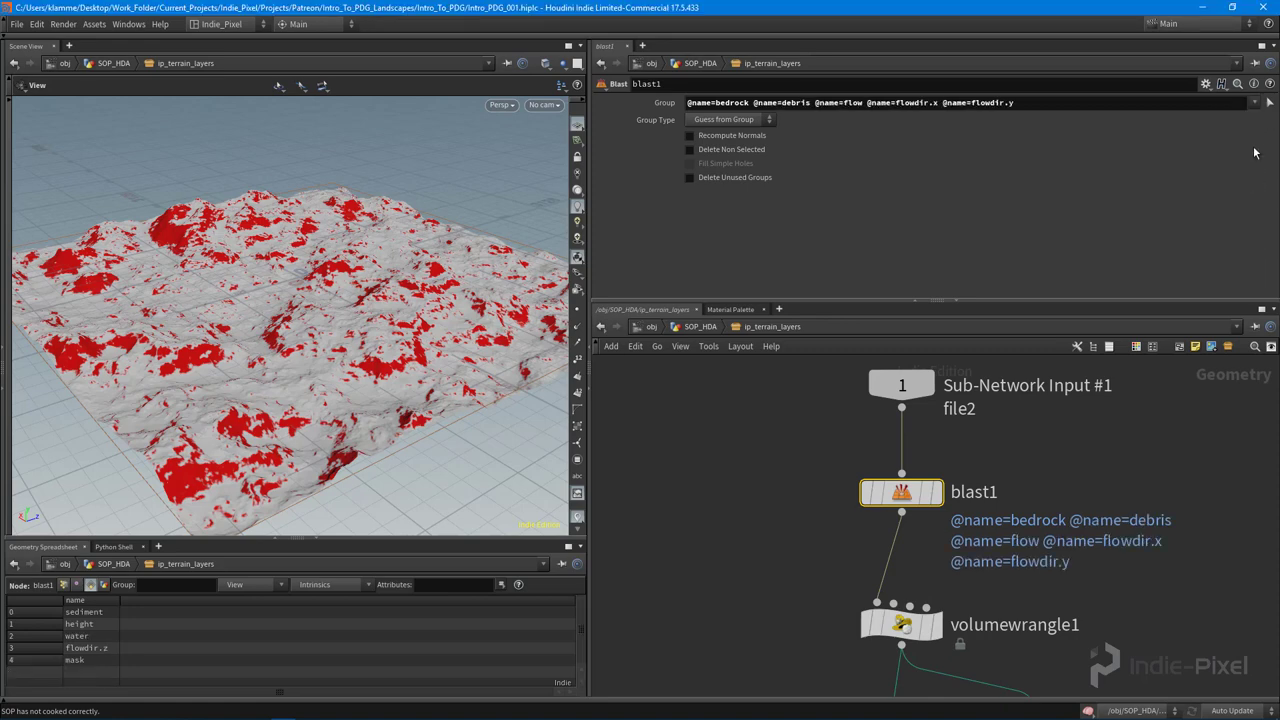
pyautogui.click(1253, 103)
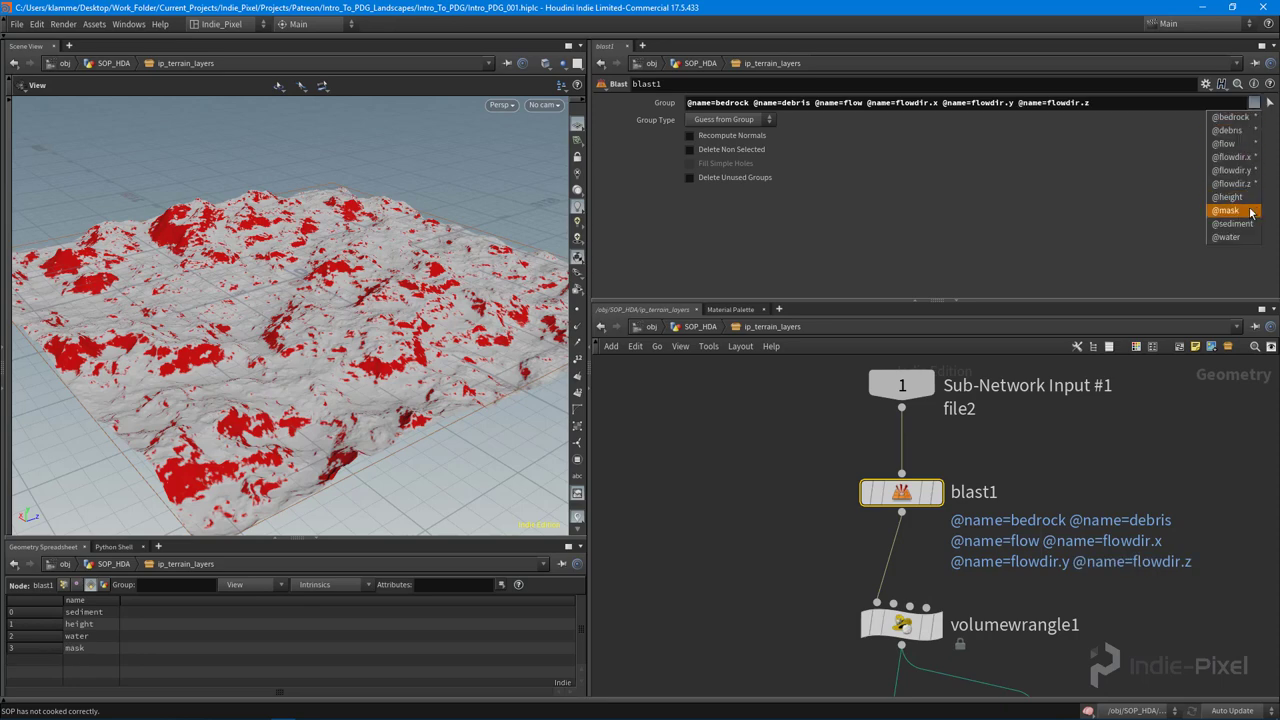
pyautogui.click(1233, 224)
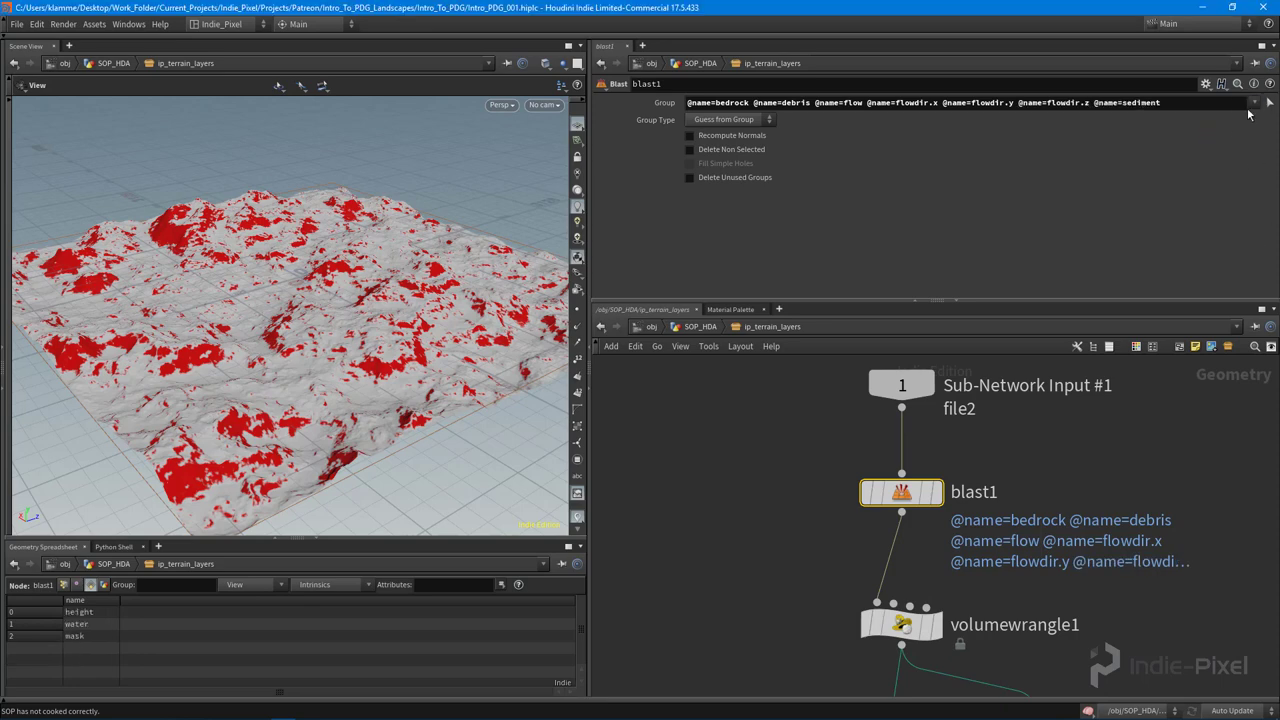
pyautogui.click(1253, 103)
pyautogui.click(1167, 179)
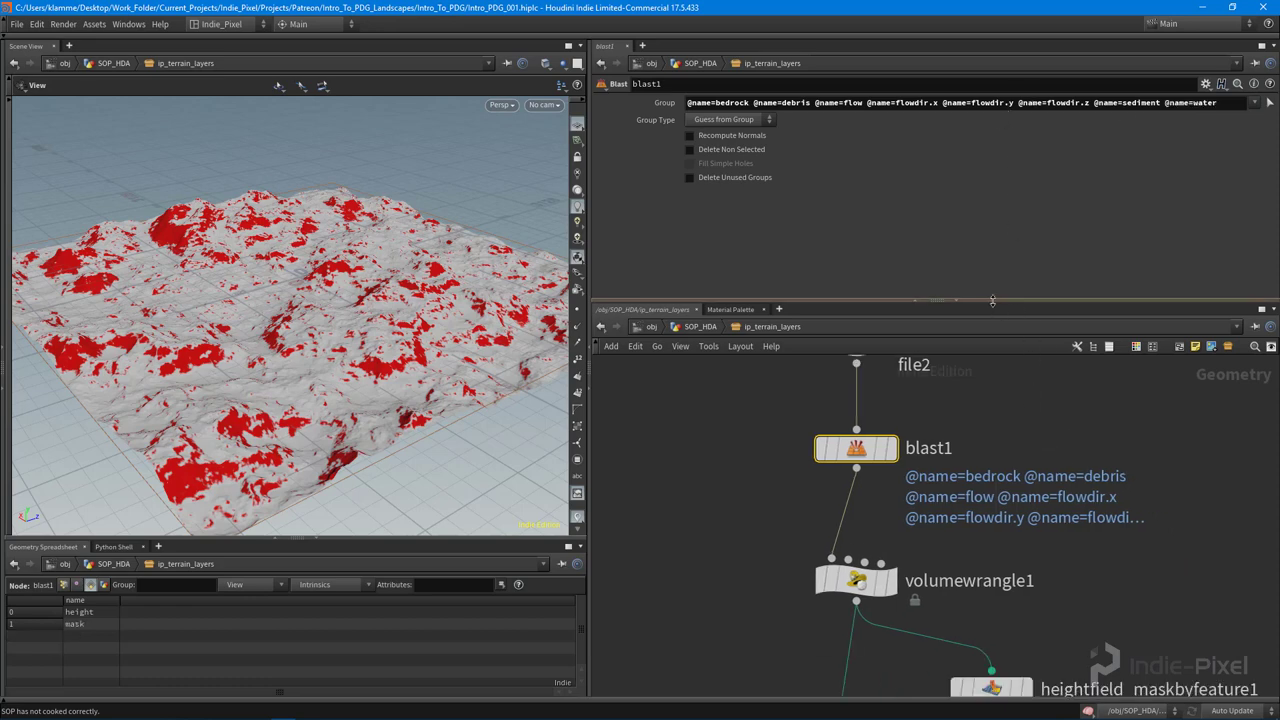
pyautogui.moveTo(998, 304); pyautogui.dragTo(984, 230)
pyautogui.scroll(-5, 931, 370)
# Step: Set heightfield_copylayer1's Destination to rock, copying from mask
pyautogui.scroll(5, 986, 500)
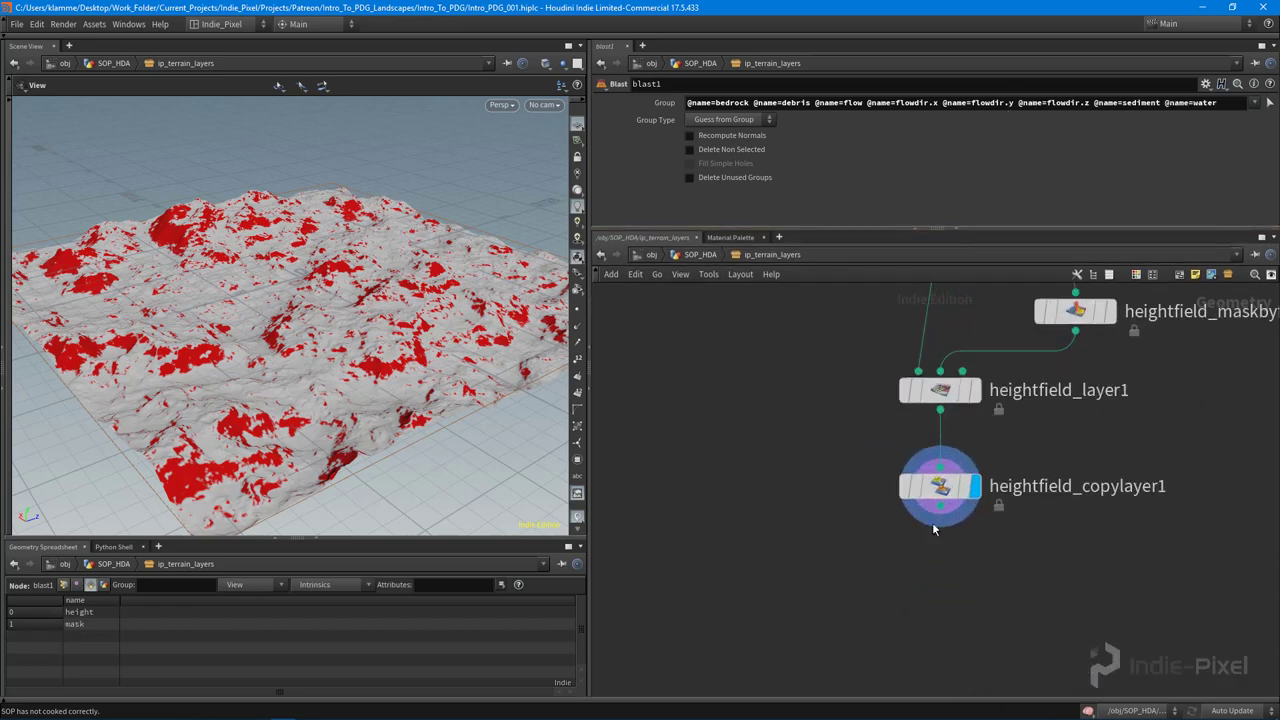
pyautogui.click(932, 515)
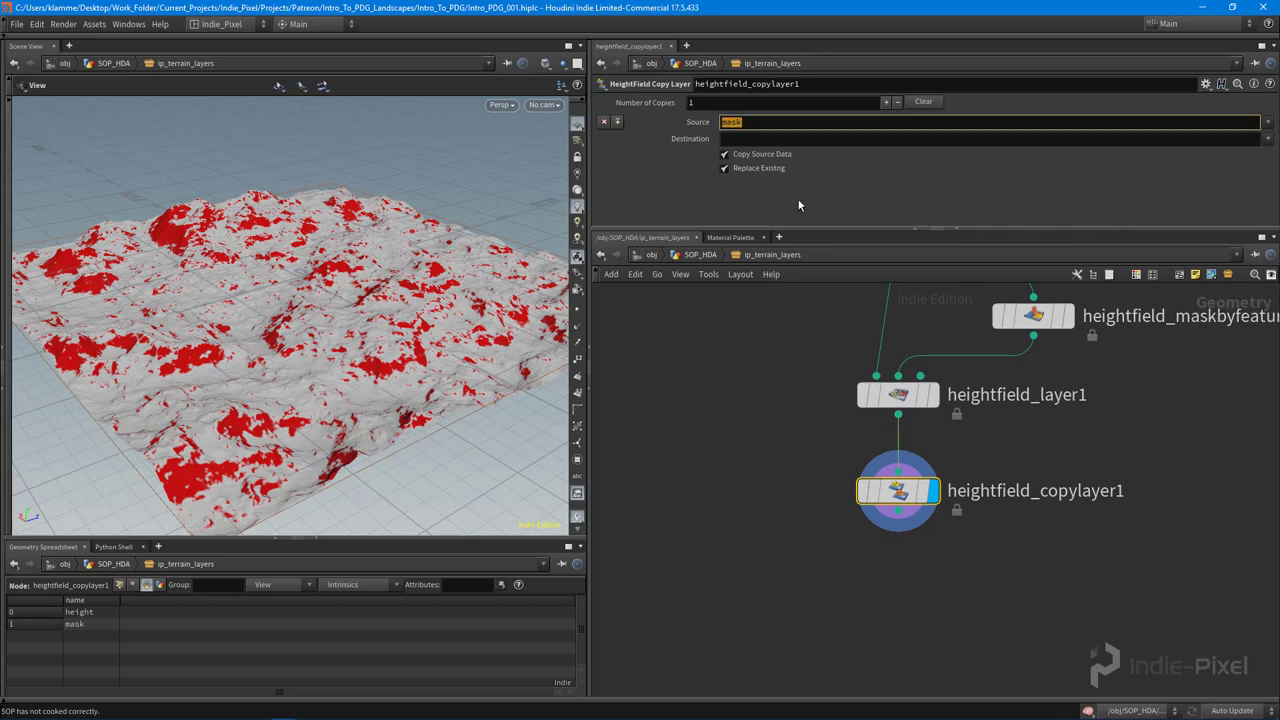
pyautogui.click(738, 139)
pyautogui.click(782, 140)
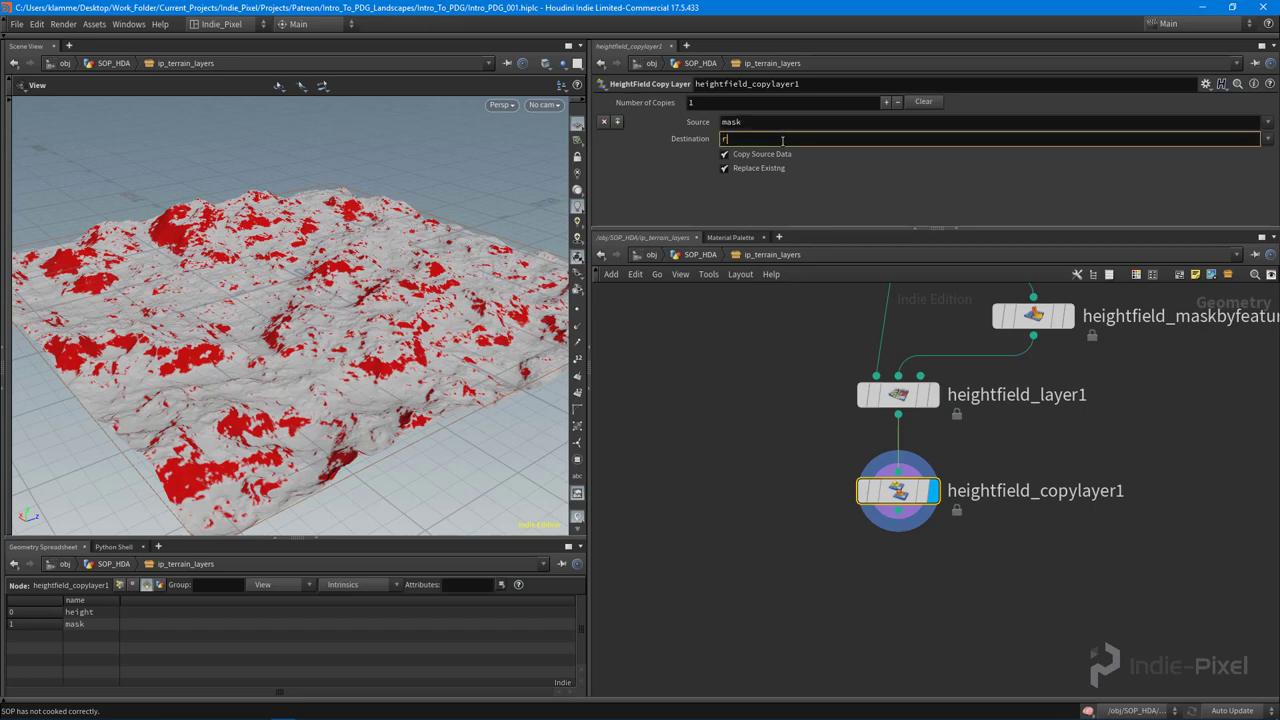
pyautogui.press('Return')
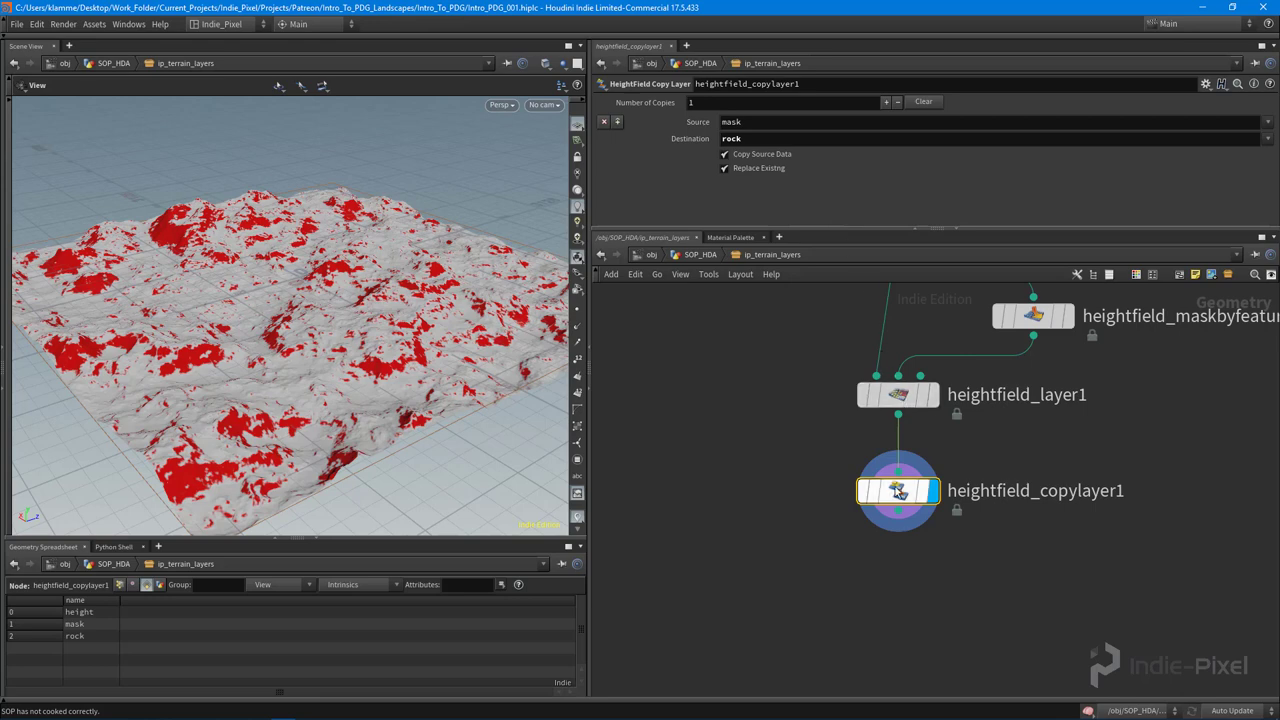
pyautogui.click(838, 492)
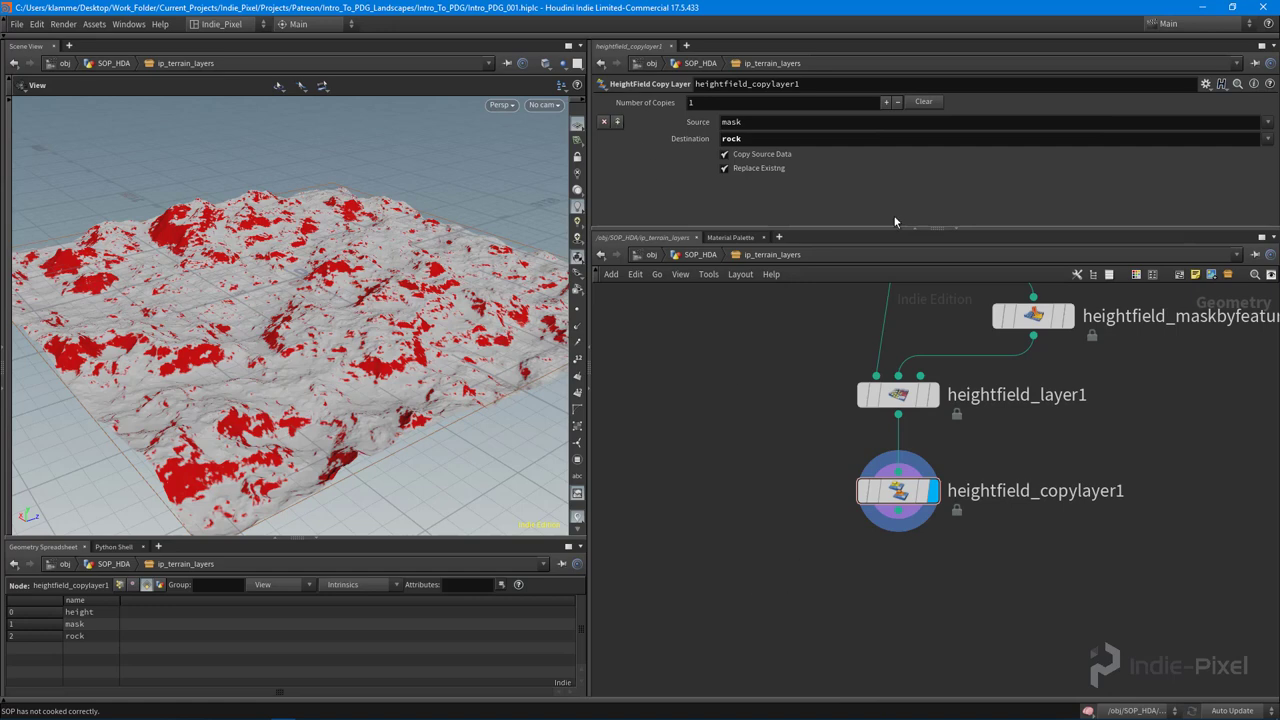
pyautogui.moveTo(900, 229); pyautogui.dragTo(868, 347)
# Step: Add a second copy entry with Destination dirt
pyautogui.click(617, 122)
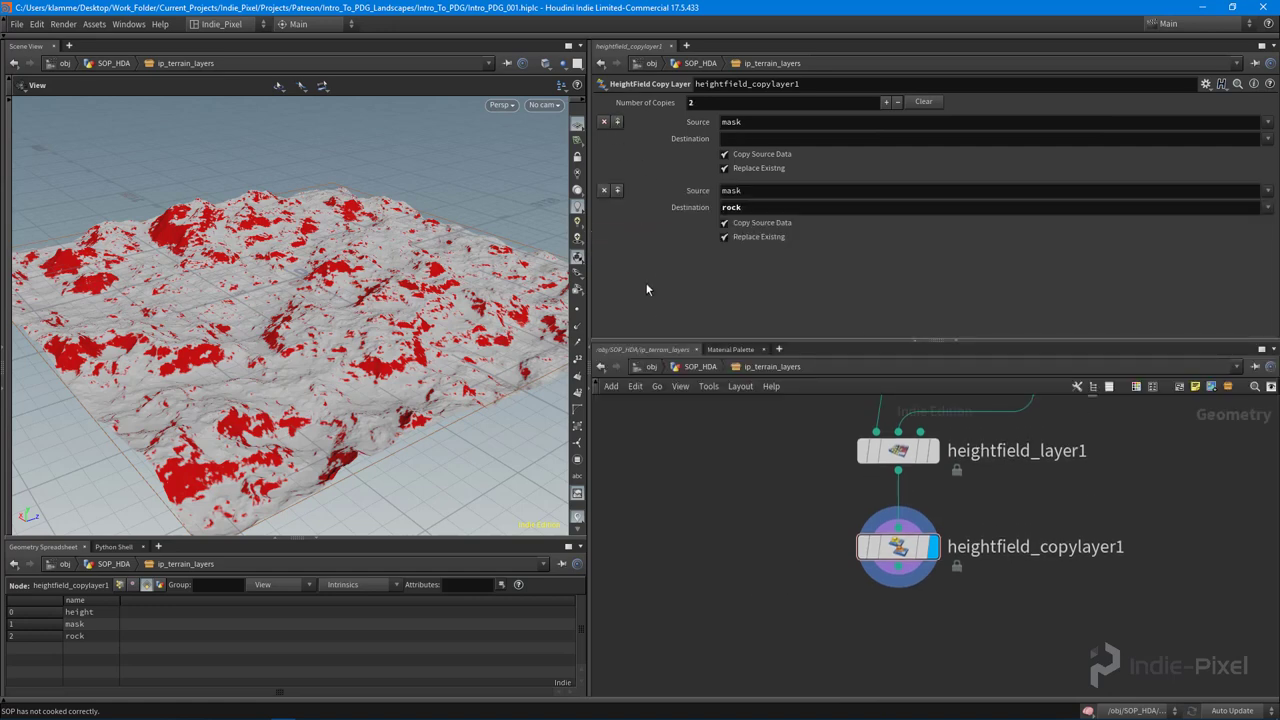
pyautogui.click(742, 137)
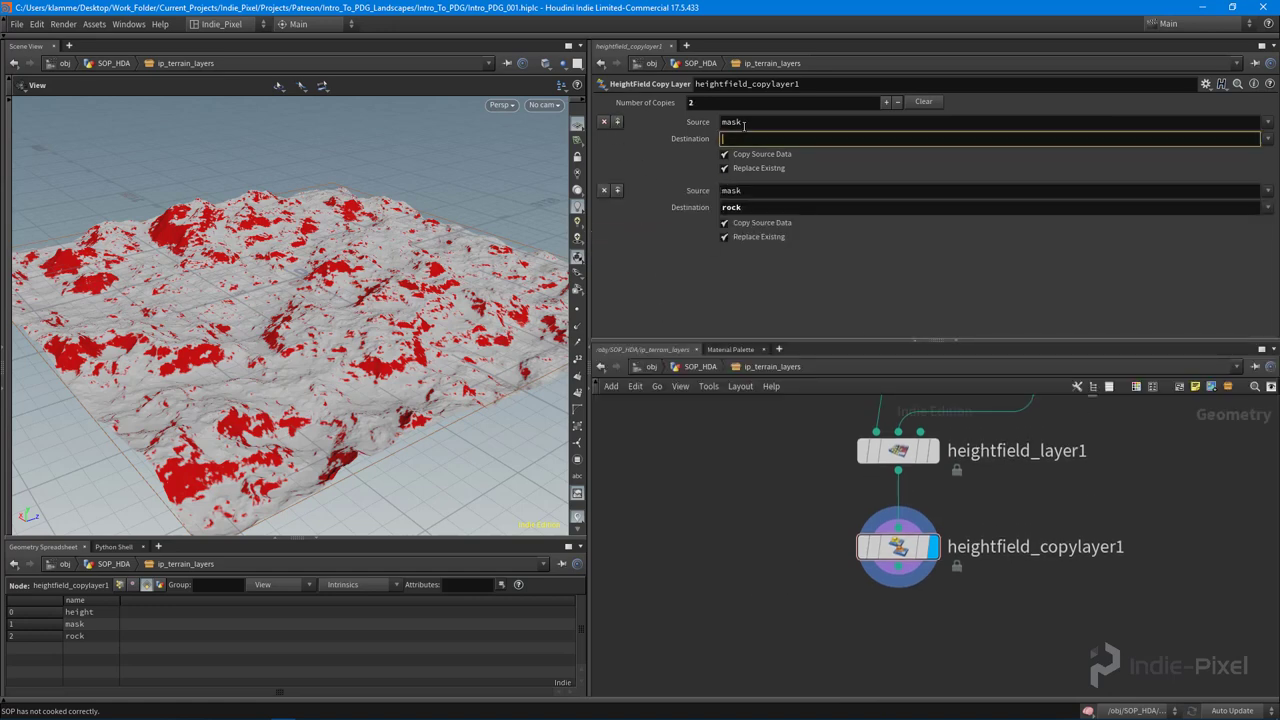
pyautogui.write('dirt')
pyautogui.press('Return')
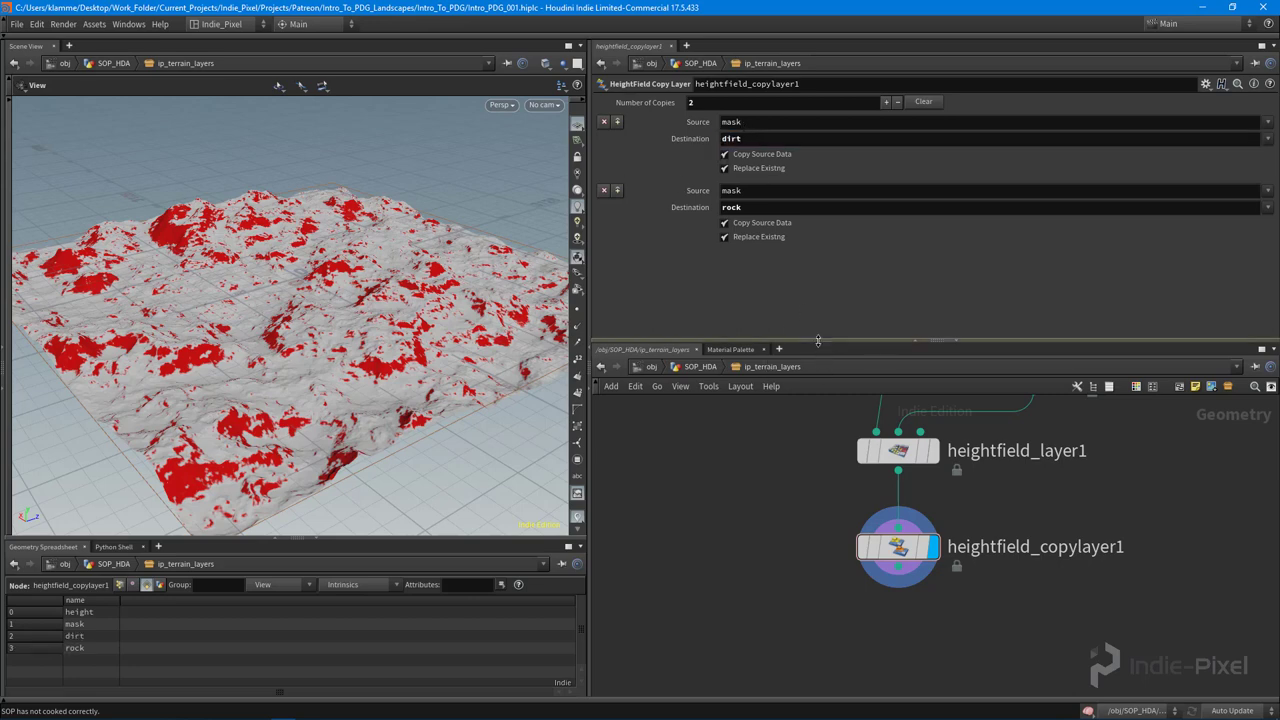
pyautogui.moveTo(823, 342); pyautogui.dragTo(840, 313)
pyautogui.moveTo(979, 622); pyautogui.dragTo(950, 618, button='middle')
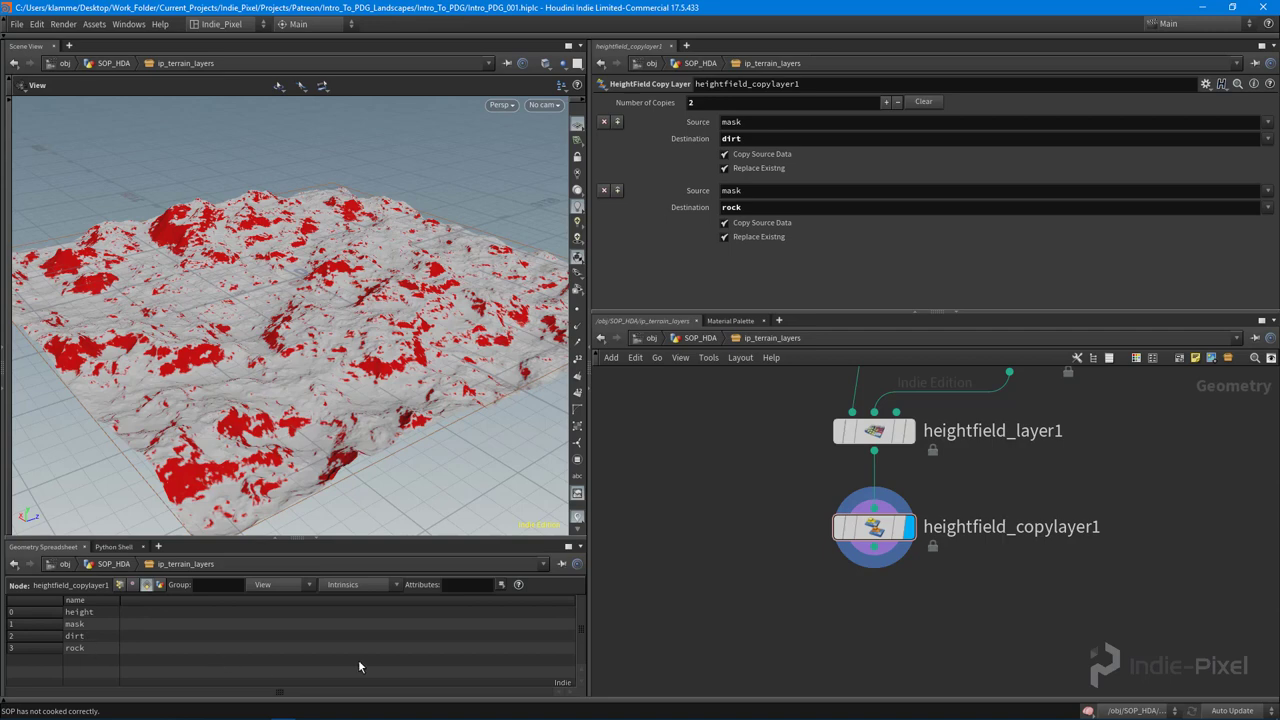
pyautogui.scroll(-3, 849, 569)
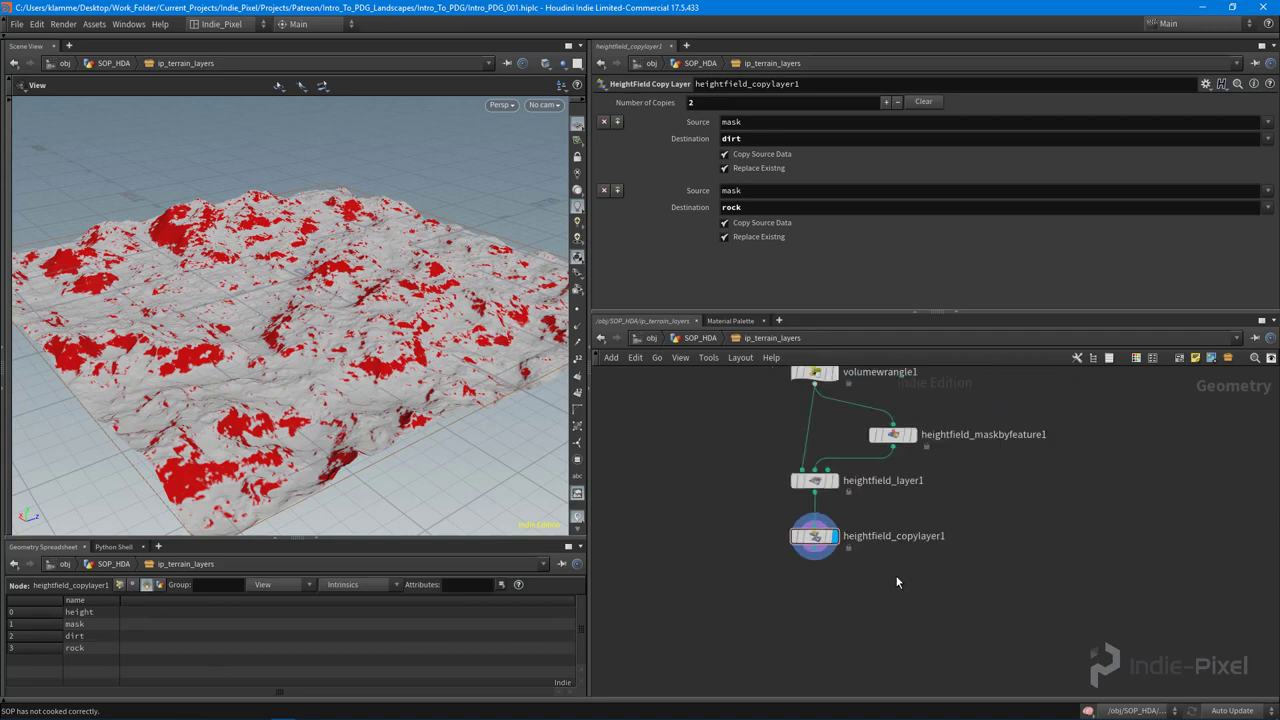
# Step: Add a HeightField Layer node below heightfield_copylayer1, deleting a mistaken agentcollisionlayer1 first
pyautogui.scroll(4, 870, 580)
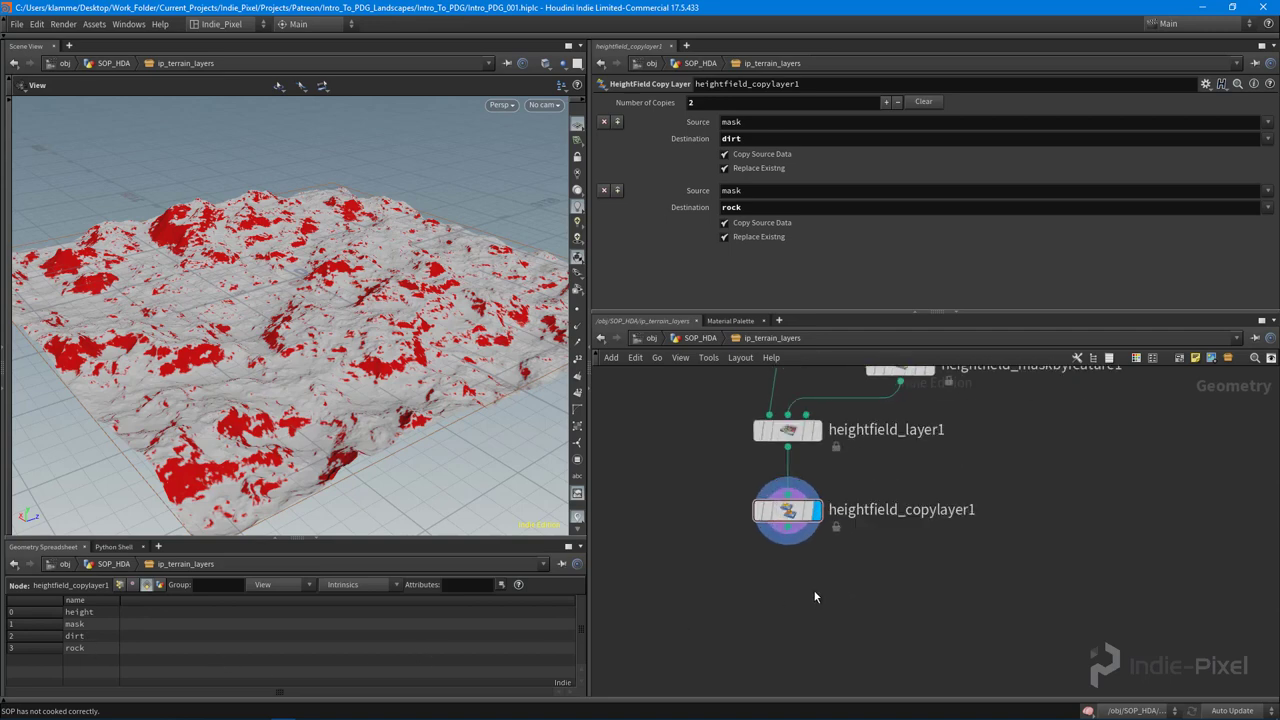
pyautogui.press('Tab')
pyautogui.write('lay')
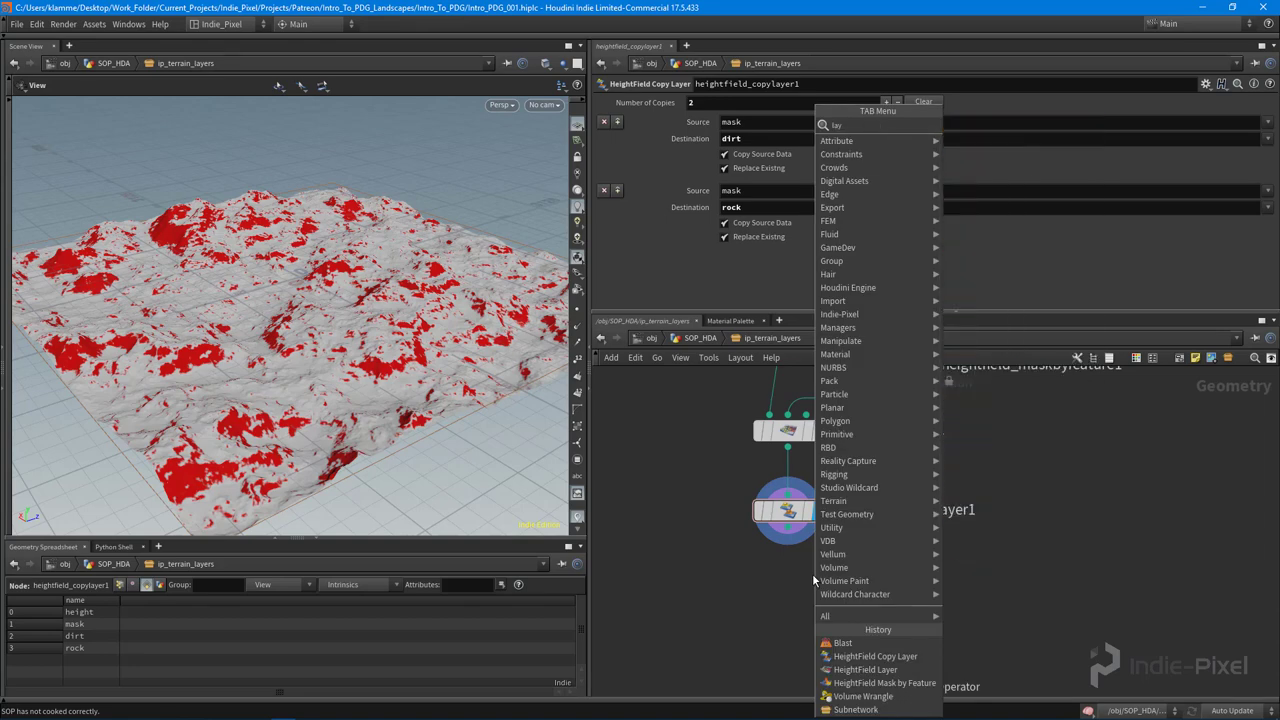
pyautogui.press('Return')
pyautogui.click(818, 576)
pyautogui.scroll(2, 825, 585)
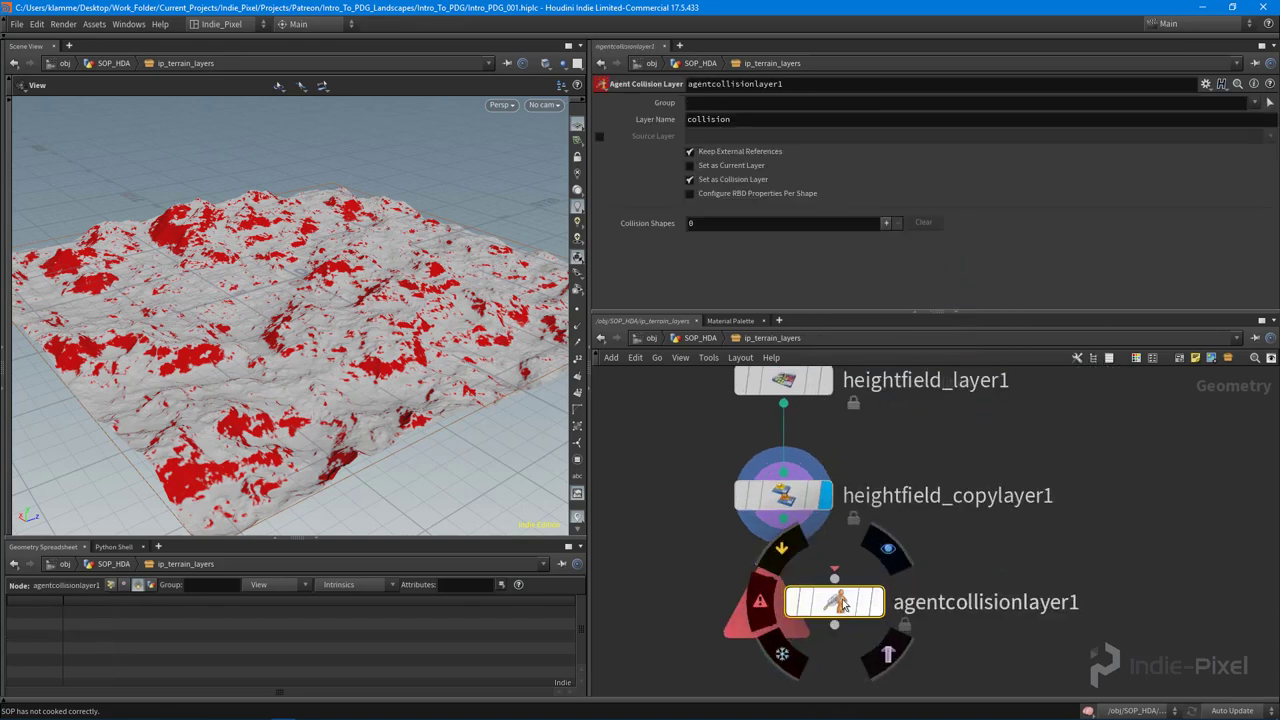
pyautogui.press('Delete')
pyautogui.press('Tab')
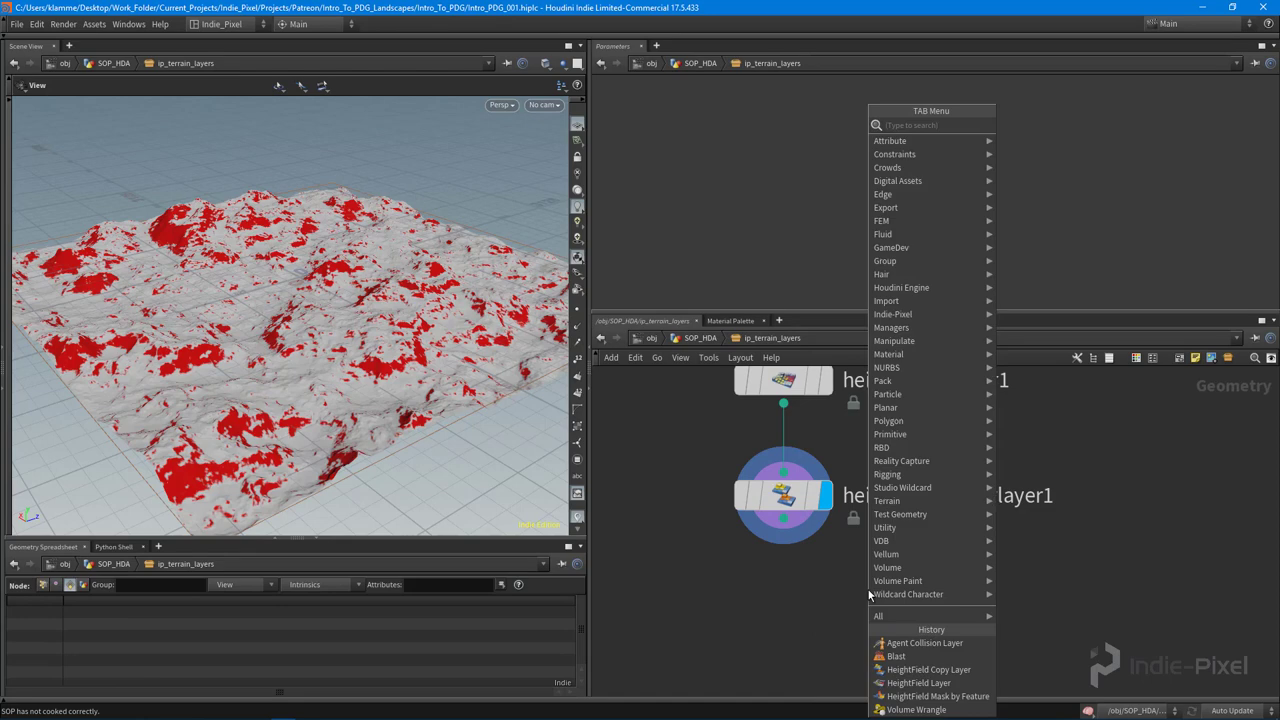
pyautogui.write('layer')
pyautogui.press('Down')
pyautogui.press('Down')
pyautogui.press('Down')
pyautogui.press('Down')
pyautogui.press('Down')
pyautogui.press('Down')
pyautogui.press('Down')
pyautogui.press('Down')
pyautogui.press('Down')
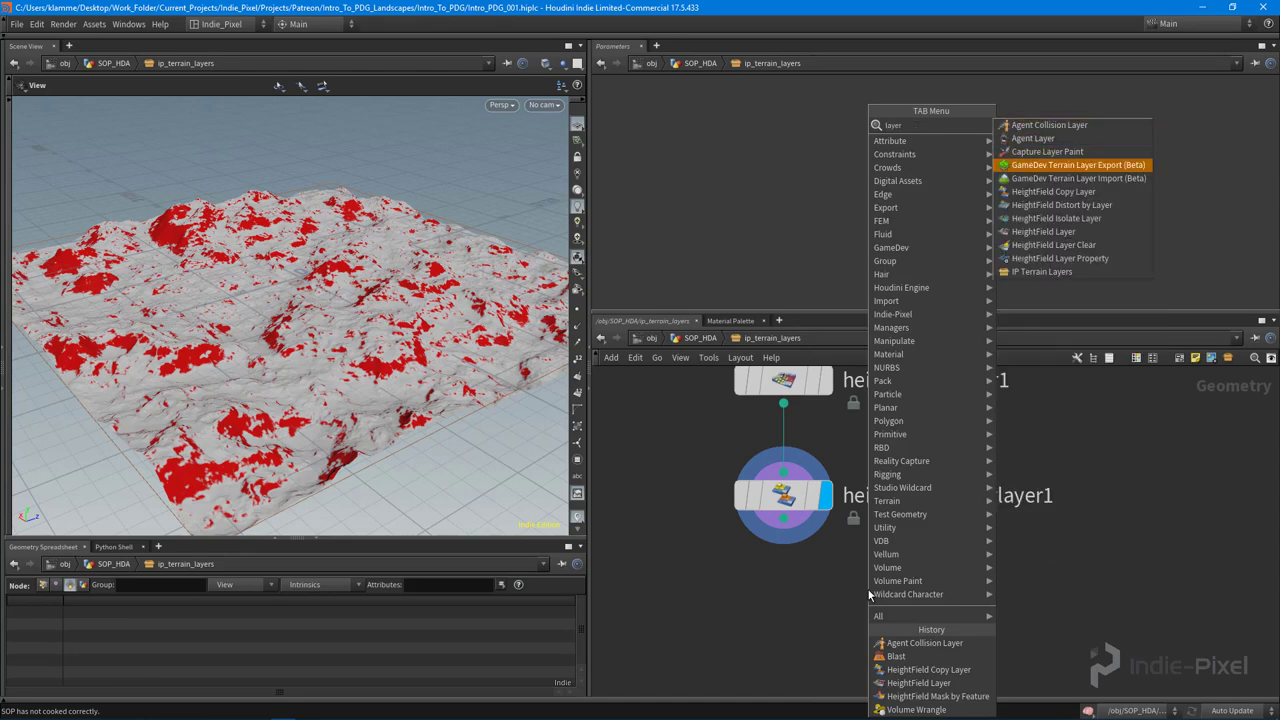
pyautogui.press('Return')
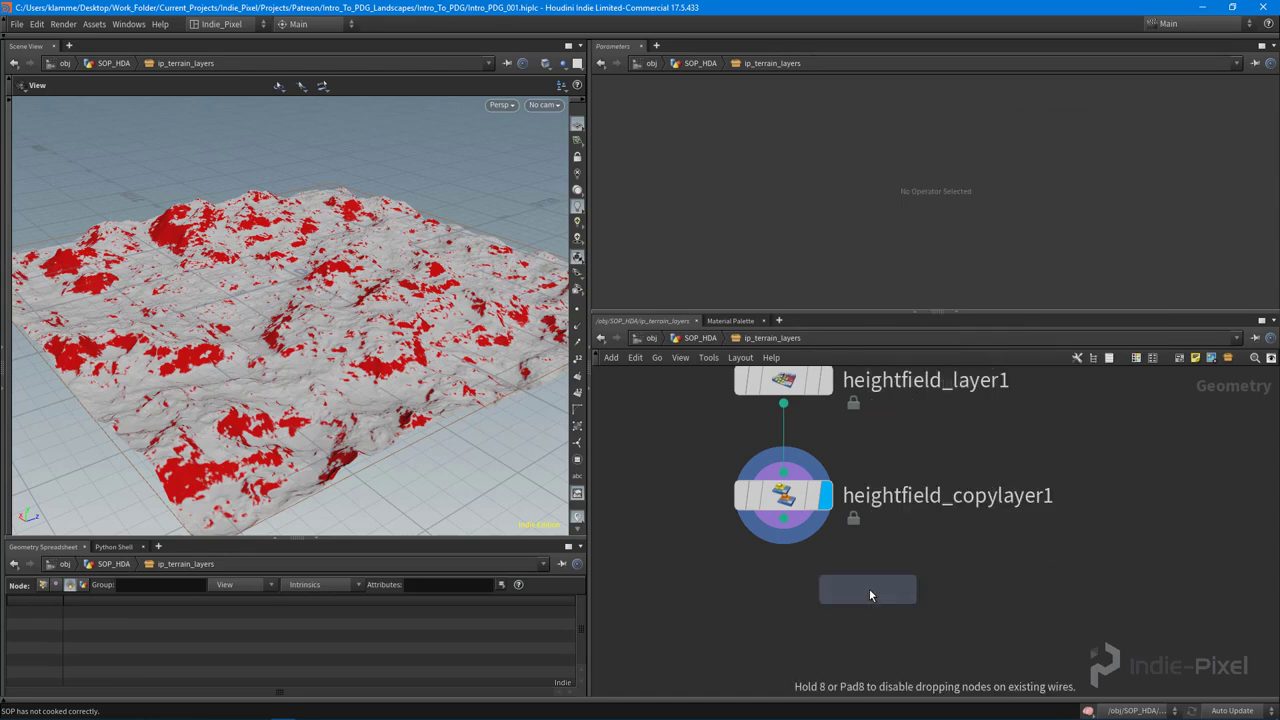
pyautogui.click(796, 550)
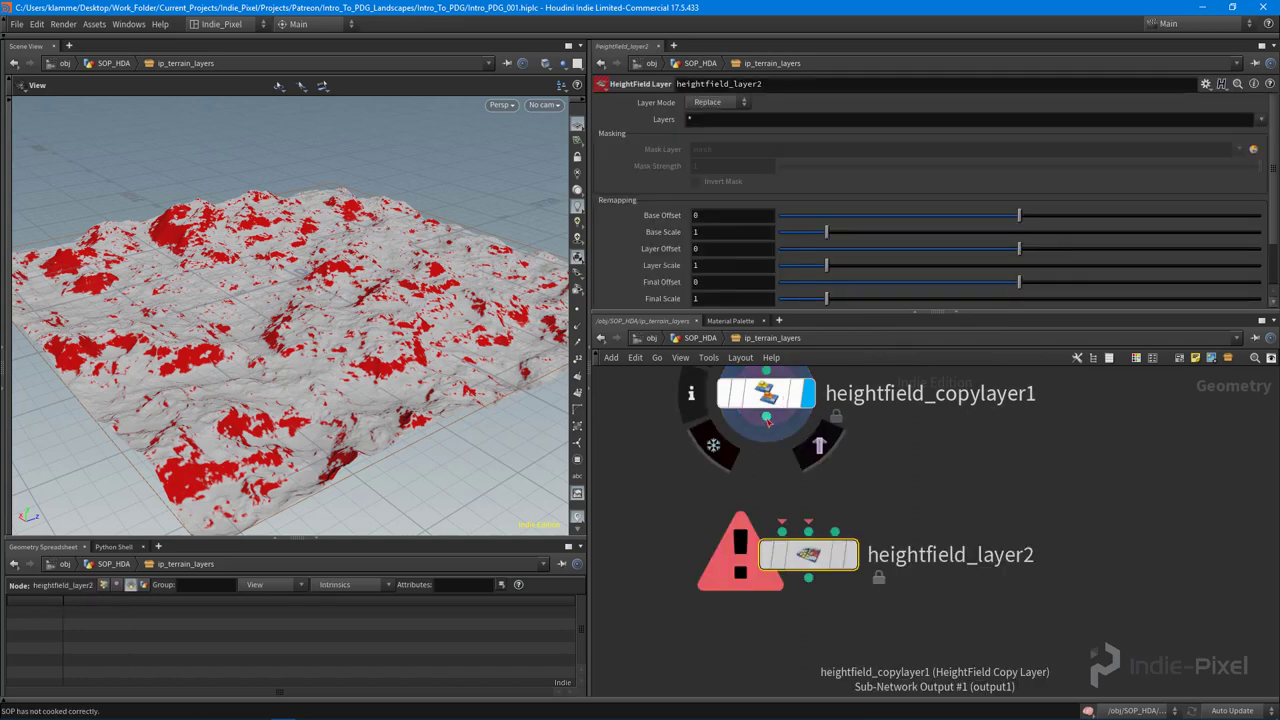
# Step: Wire heightfield_maskbyfeature1 into heightfield_layer2's second input, display it, and align it under heightfield_copylayer1
pyautogui.scroll(-4, 816, 567)
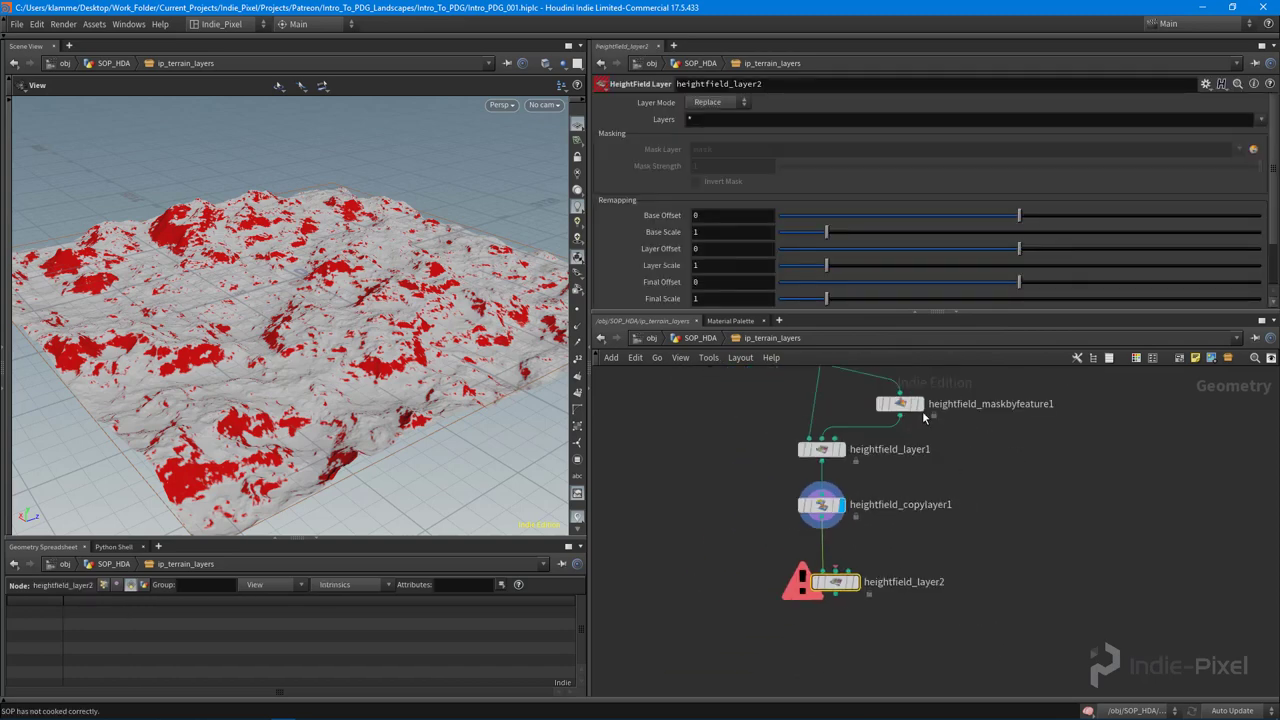
pyautogui.click(901, 419)
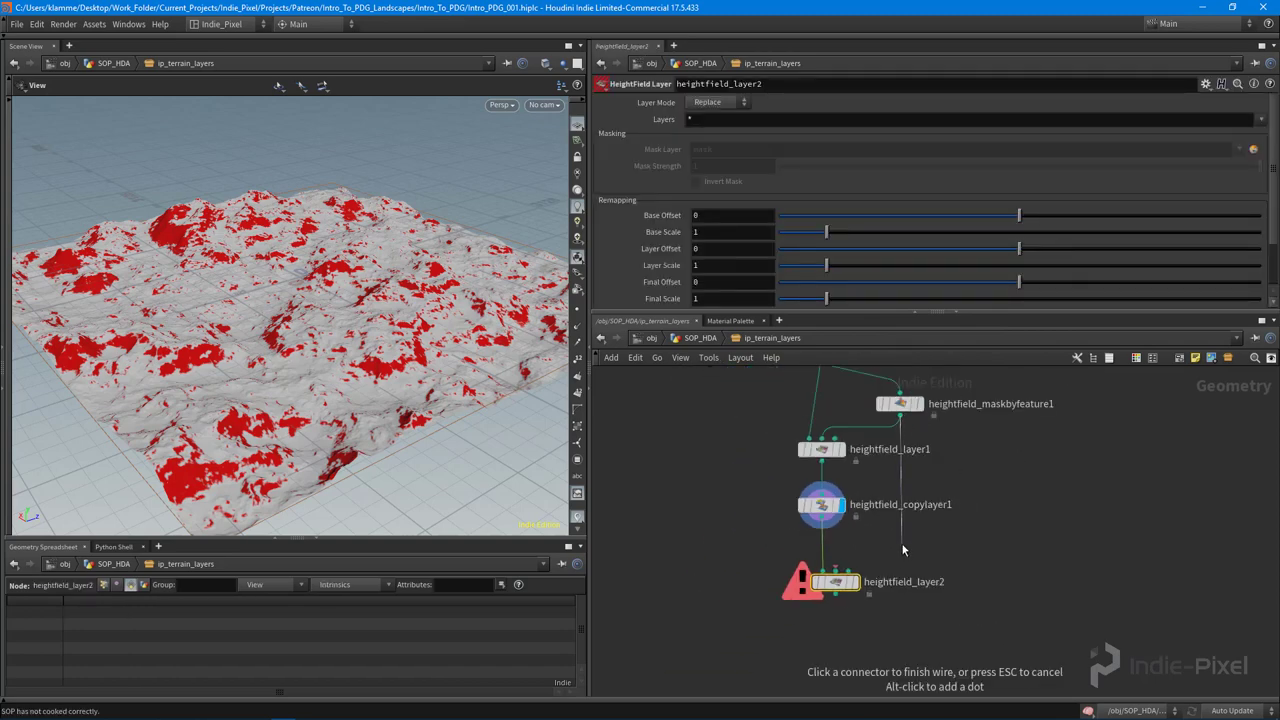
pyautogui.click(838, 569)
pyautogui.scroll(3, 857, 588)
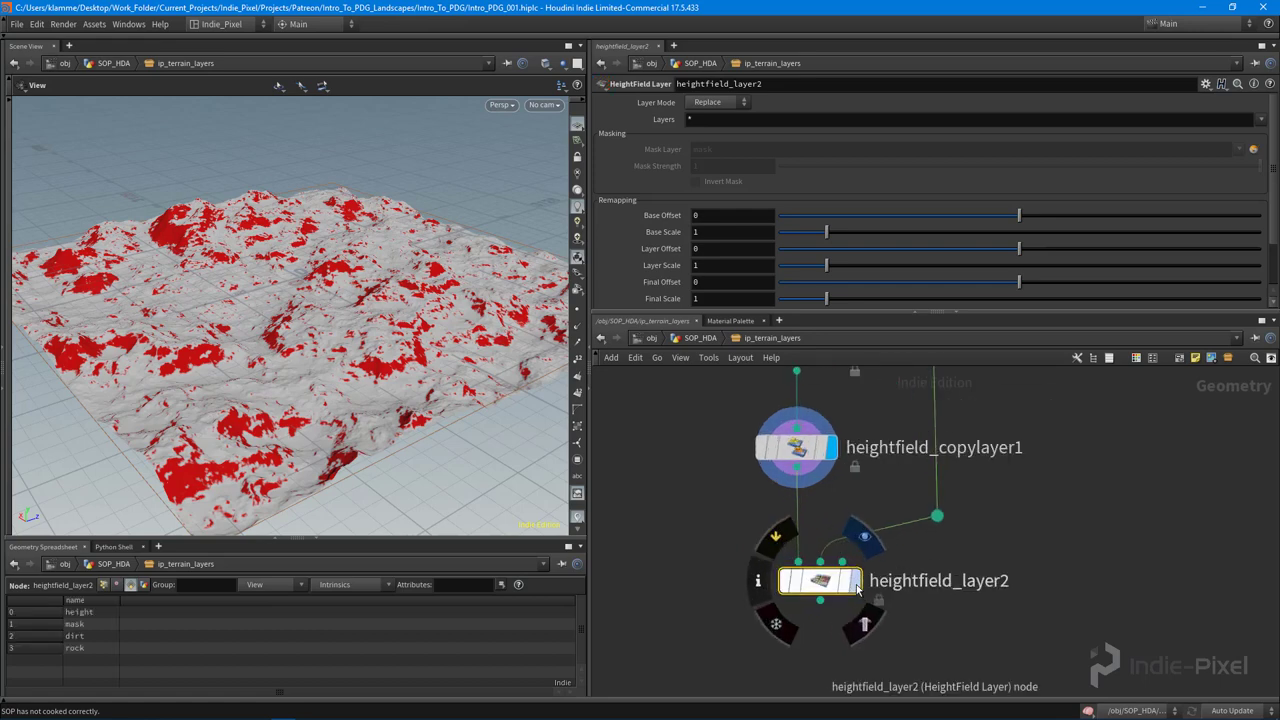
pyautogui.click(857, 588)
pyautogui.moveTo(816, 589); pyautogui.dragTo(793, 572)
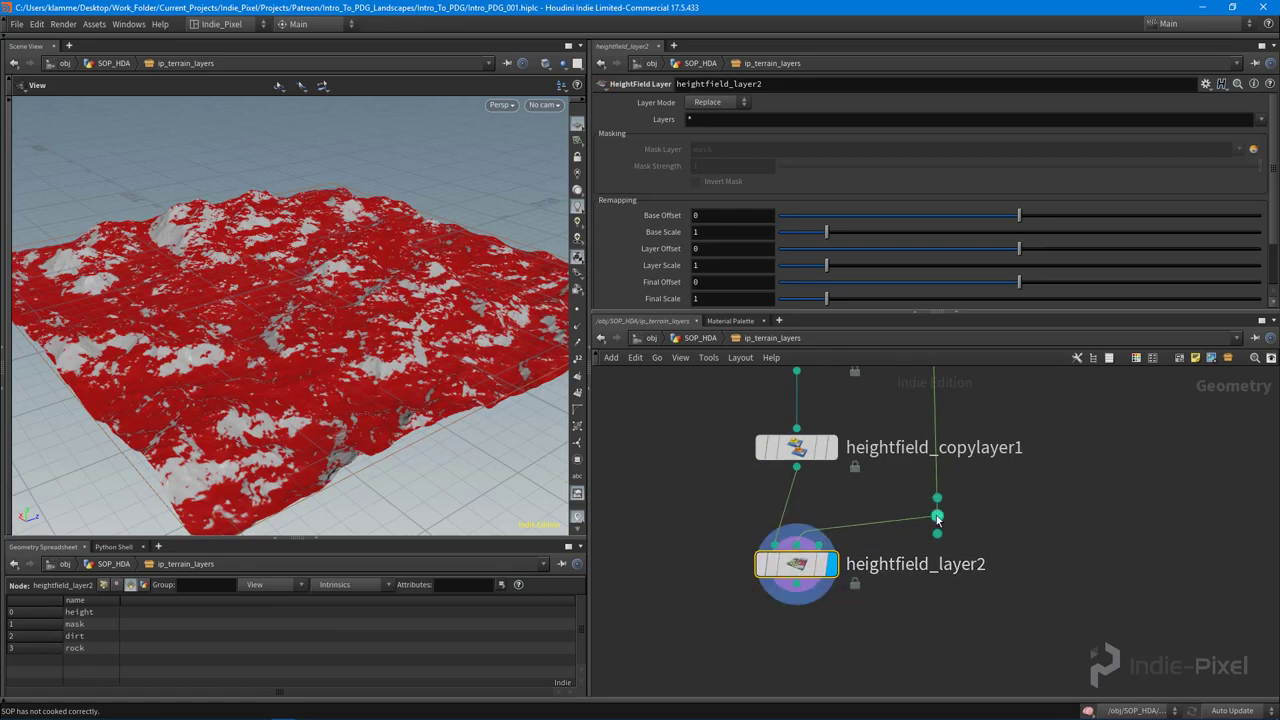
pyautogui.moveTo(937, 517); pyautogui.dragTo(932, 533)
# Step: Set heightfield_layer2's Layers field to dirt
pyautogui.click(705, 118)
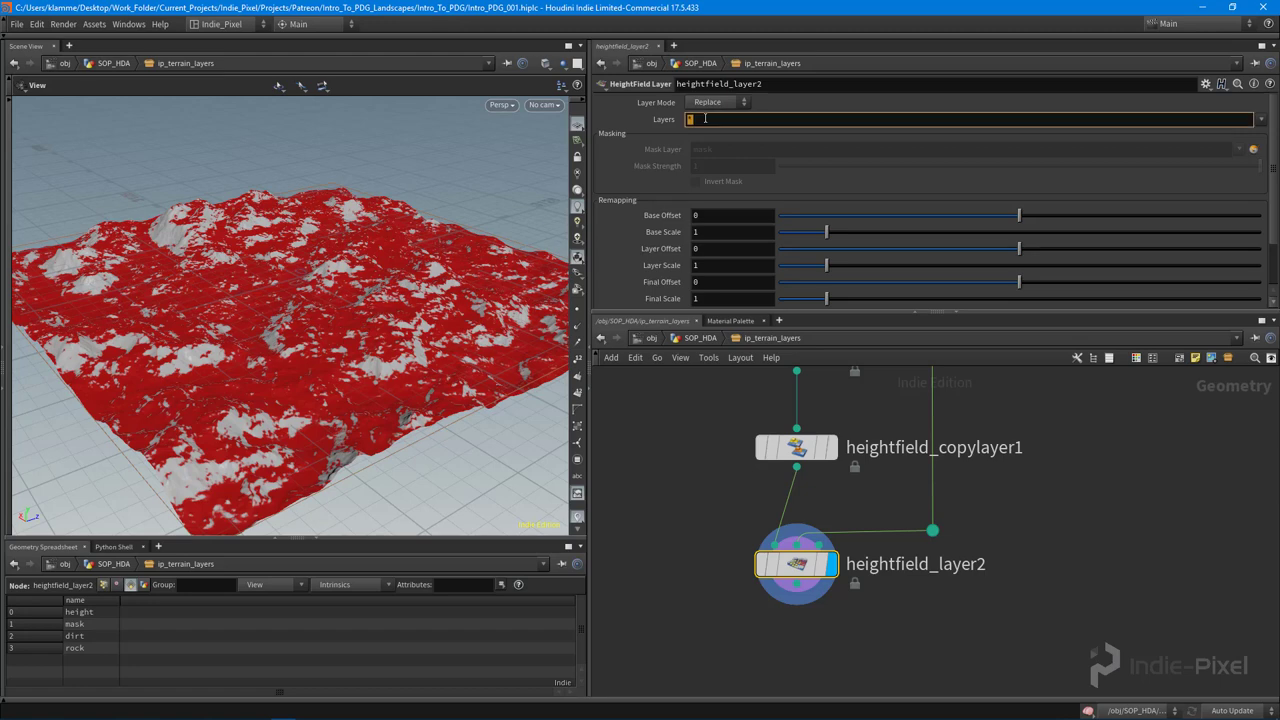
pyautogui.write('dirt')
pyautogui.press('Return')
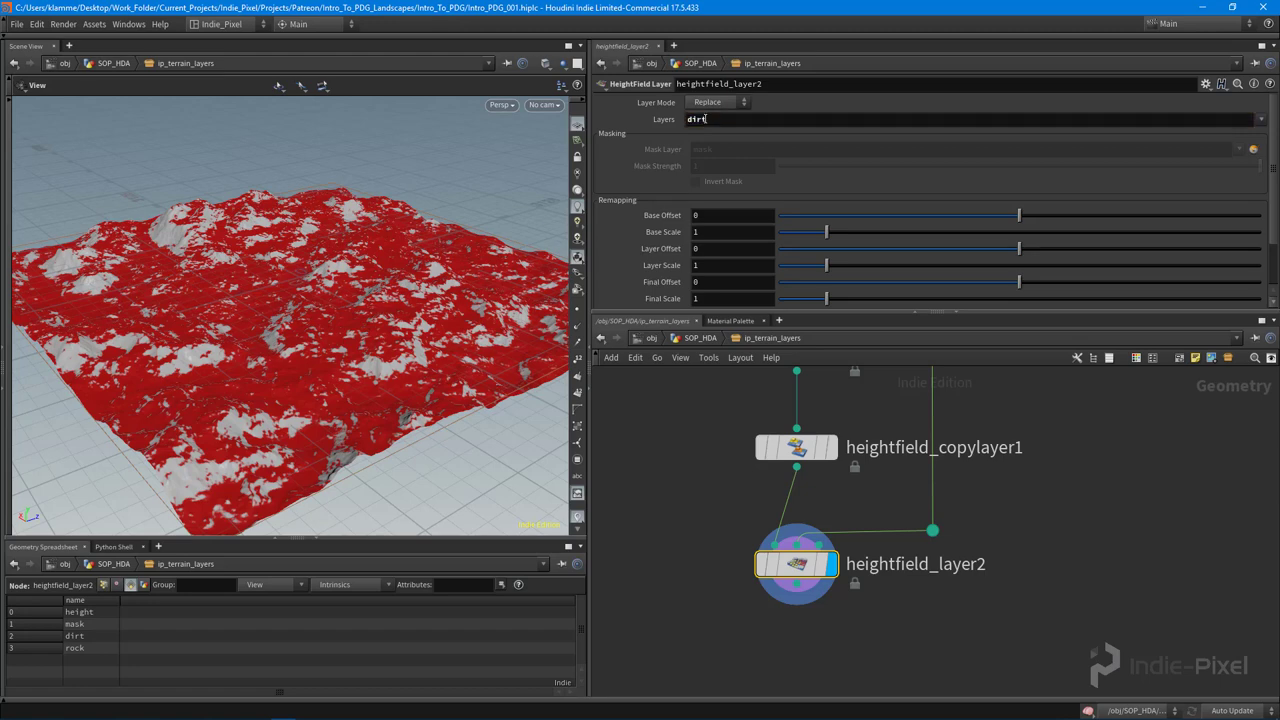
pyautogui.scroll(-3, 976, 487)
pyautogui.moveTo(957, 486)
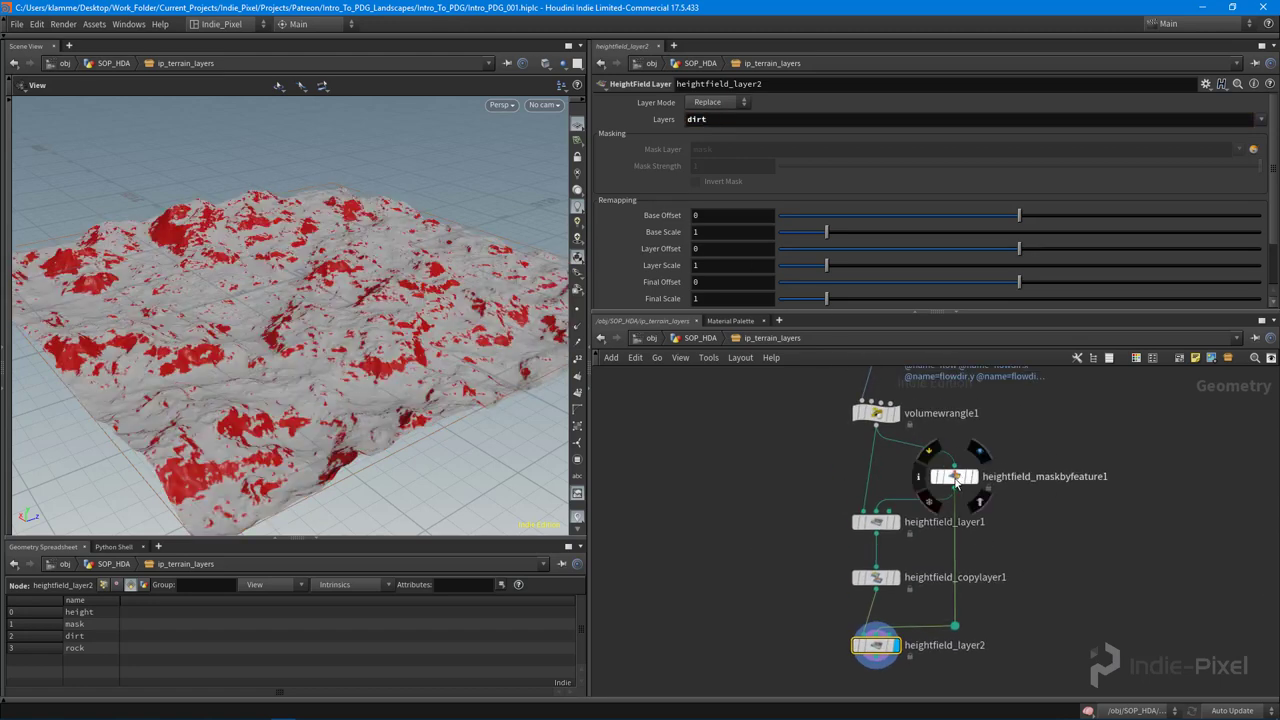
pyautogui.scroll(-2, 1007, 595)
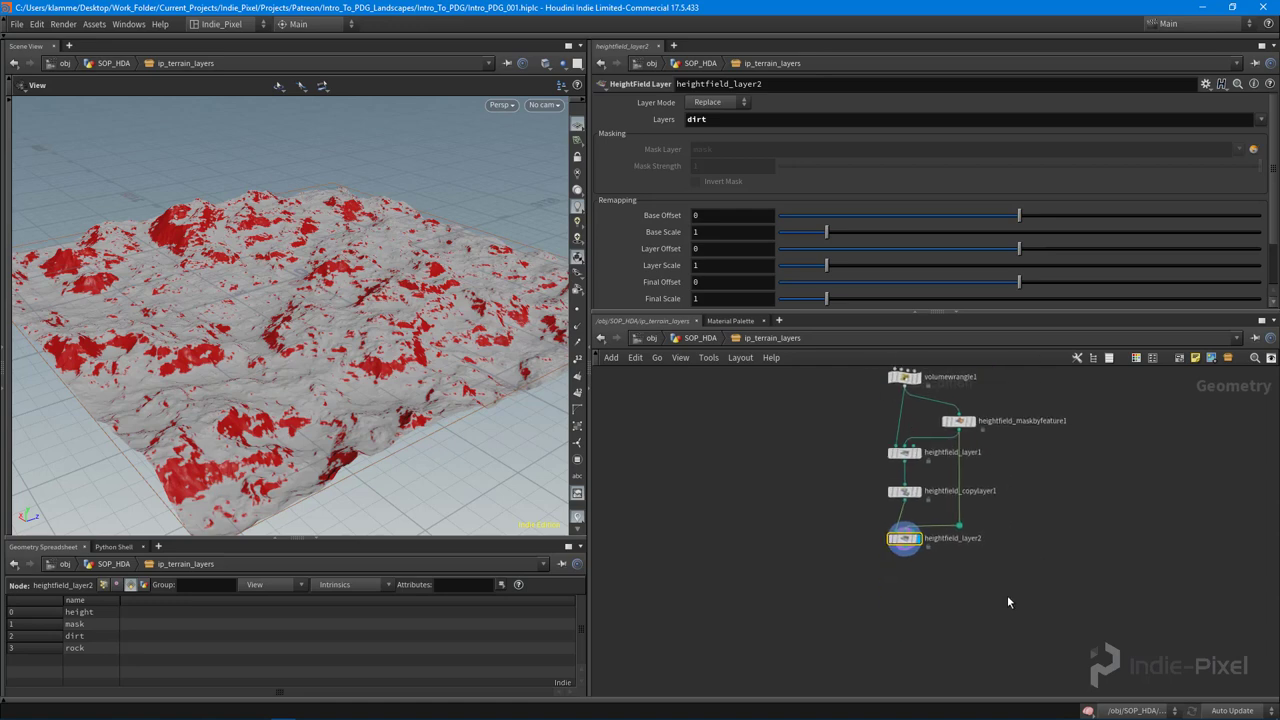
pyautogui.scroll(3, 758, 528)
# Step: Add a plain Visualize node wired under heightfield_layer2, then delete it
pyautogui.press('Tab')
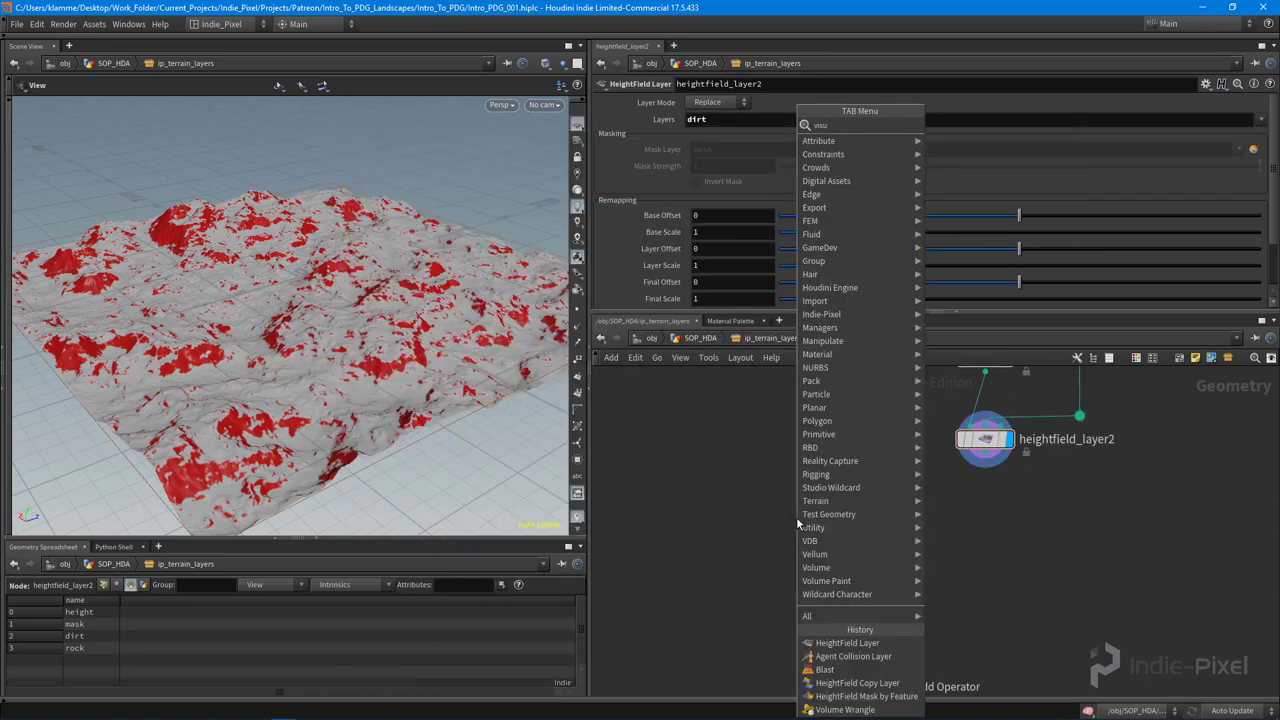
pyautogui.write('visual')
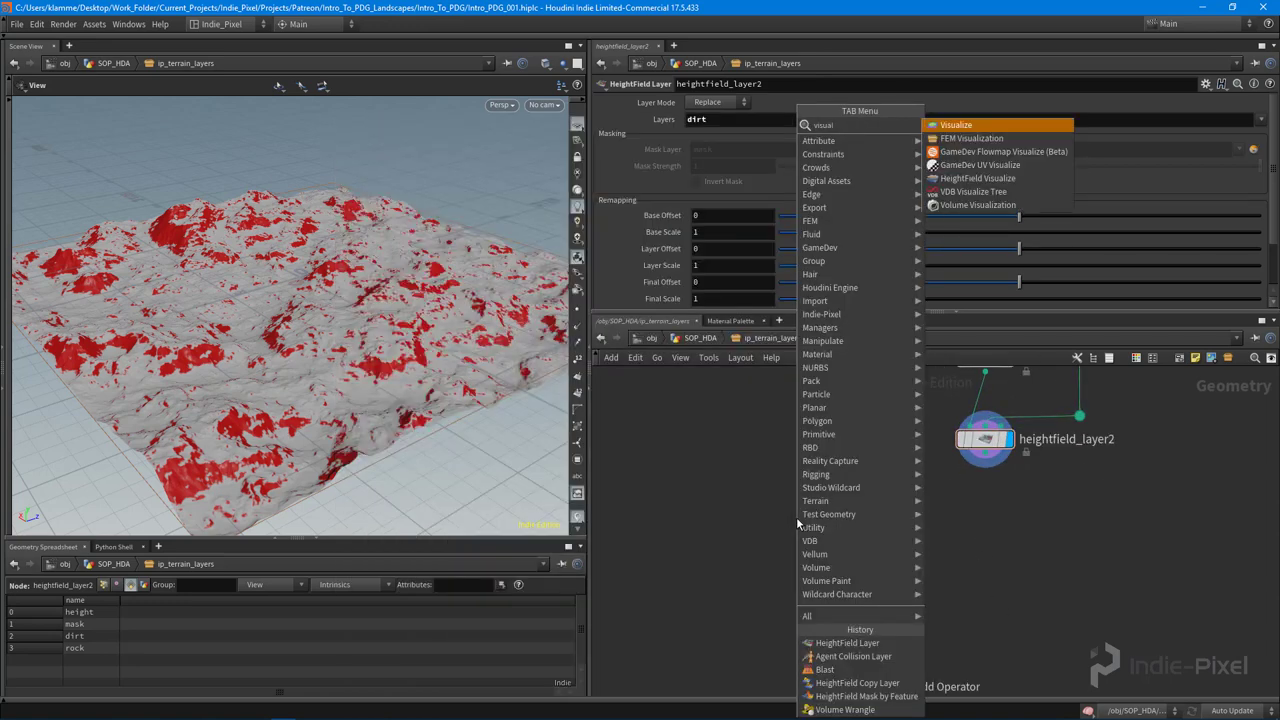
pyautogui.press('Return')
pyautogui.click(866, 508)
pyautogui.scroll(2, 926, 474)
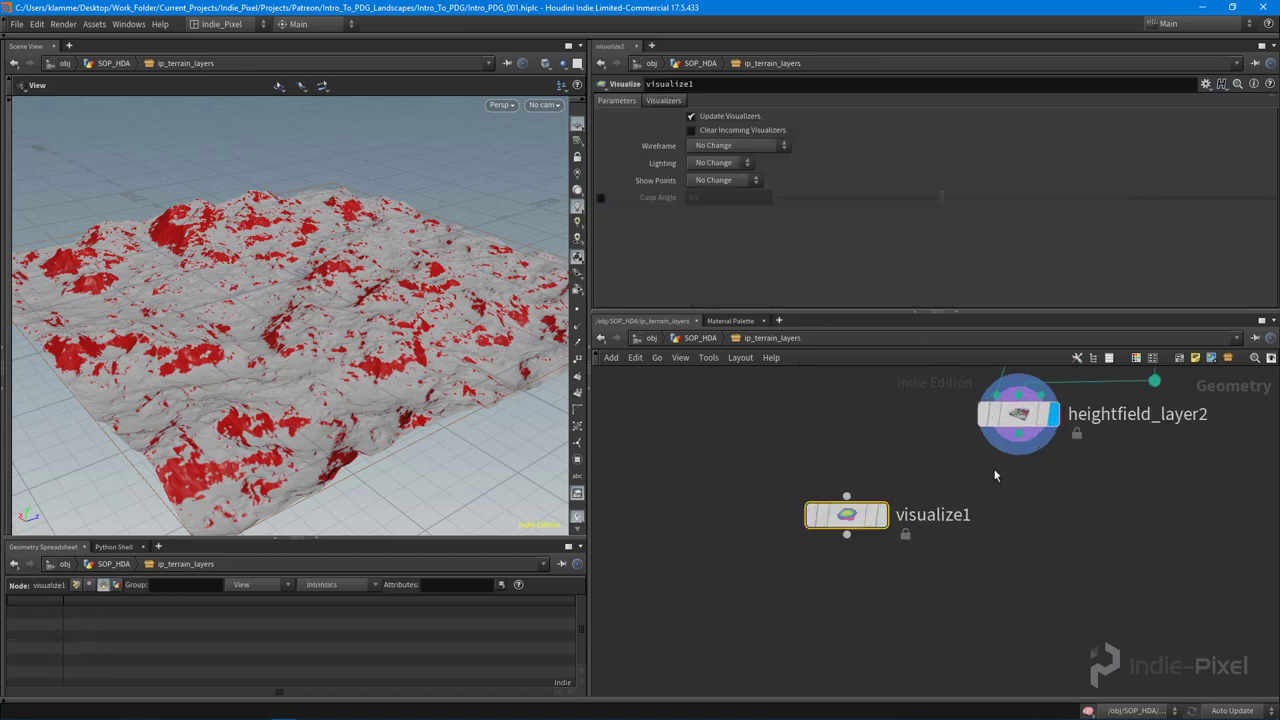
pyautogui.moveTo(850, 515); pyautogui.dragTo(811, 494)
pyautogui.click(842, 493)
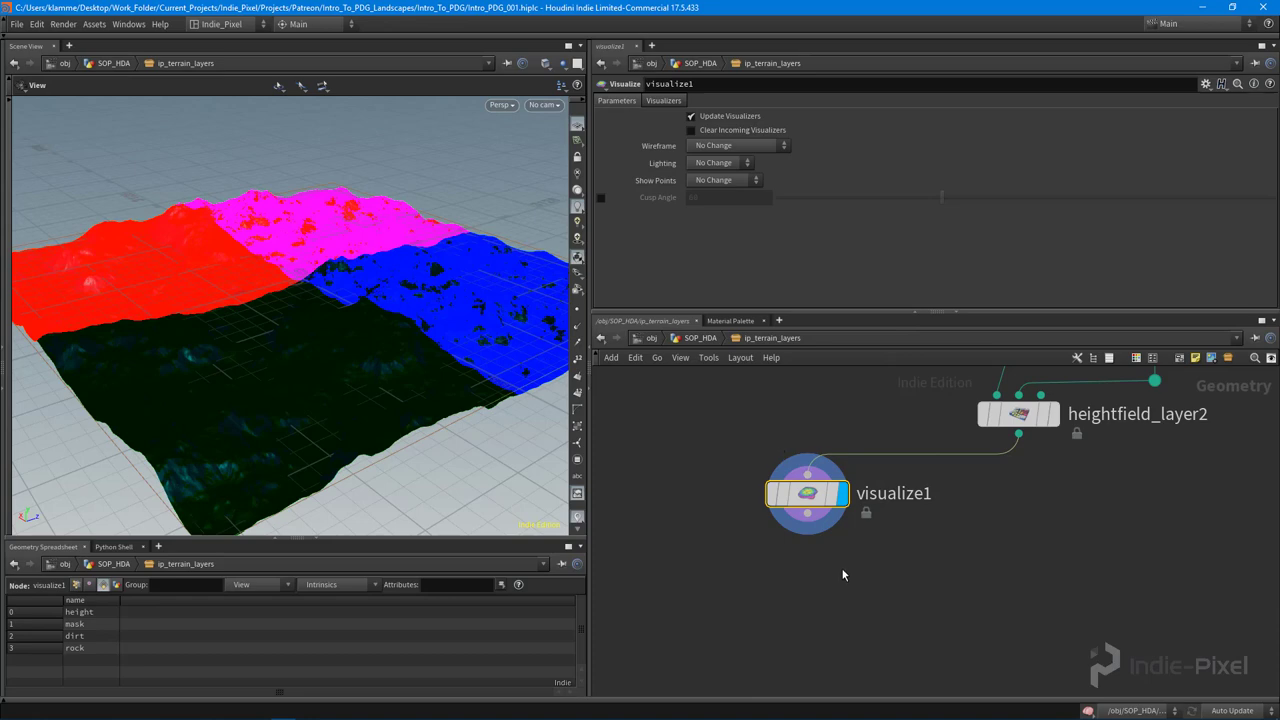
pyautogui.press('Delete')
# Step: Place a HeightField Visualize node, heightfield_visualize1, below heightfield_layer2
pyautogui.press('Tab')
pyautogui.write('h')
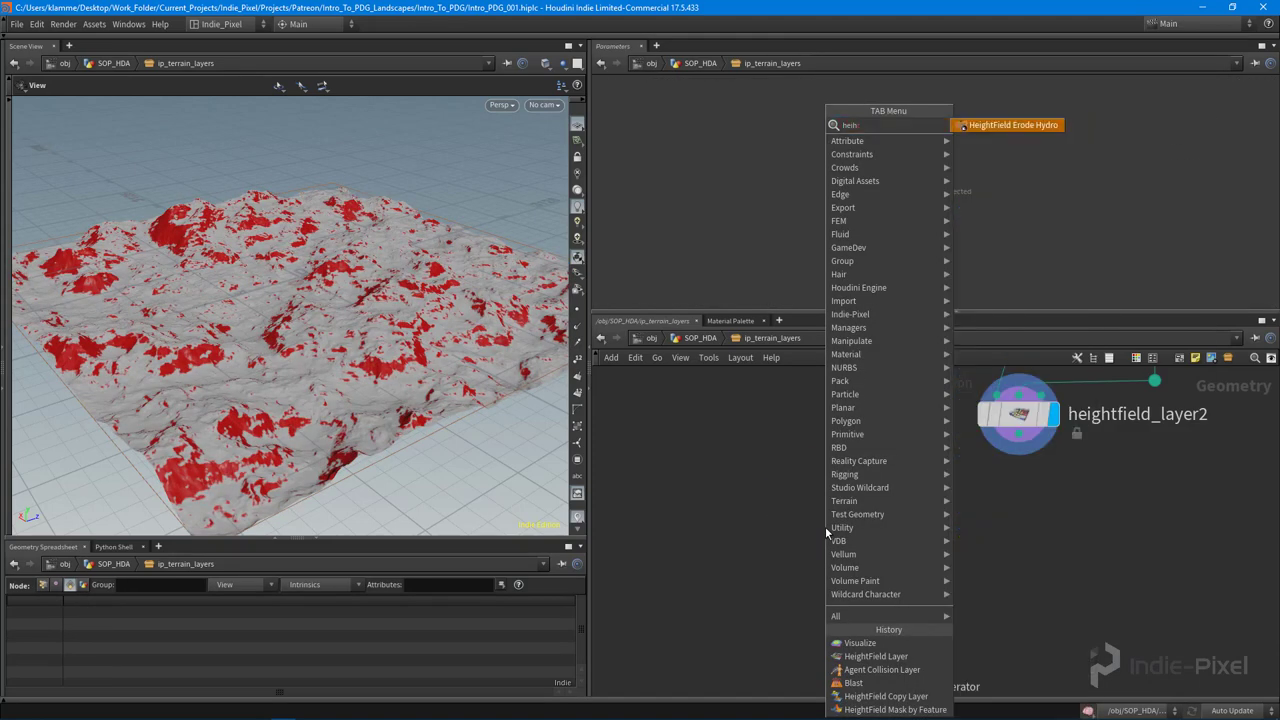
pyautogui.press('Escape')
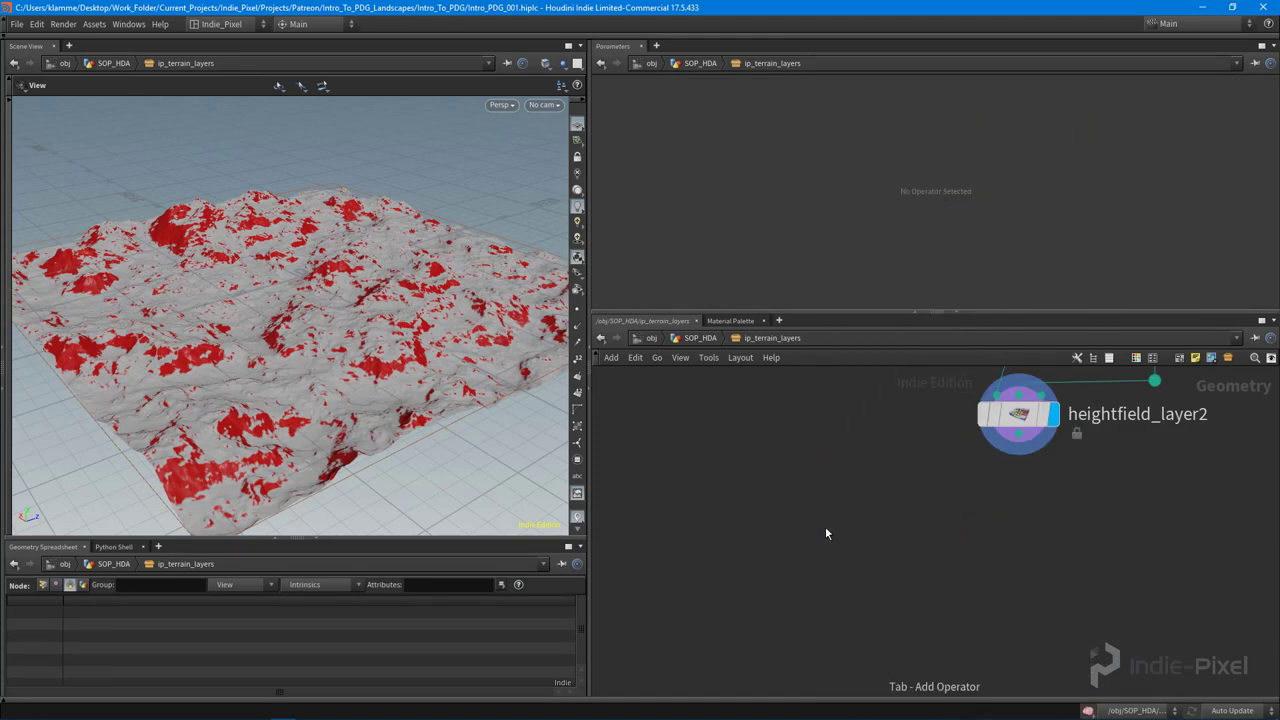
pyautogui.press('Tab')
pyautogui.write('visu')
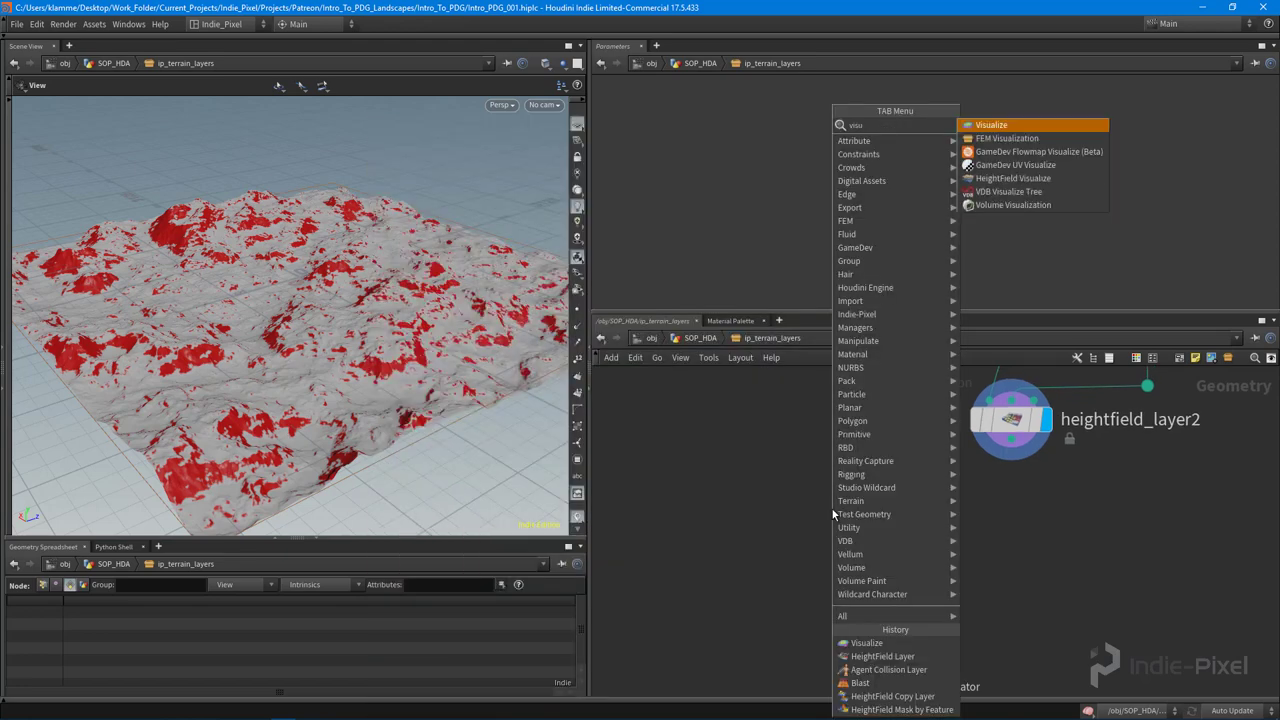
pyautogui.press('Down')
pyautogui.press('Down')
pyautogui.press('Down')
pyautogui.press('Down')
pyautogui.press('Return')
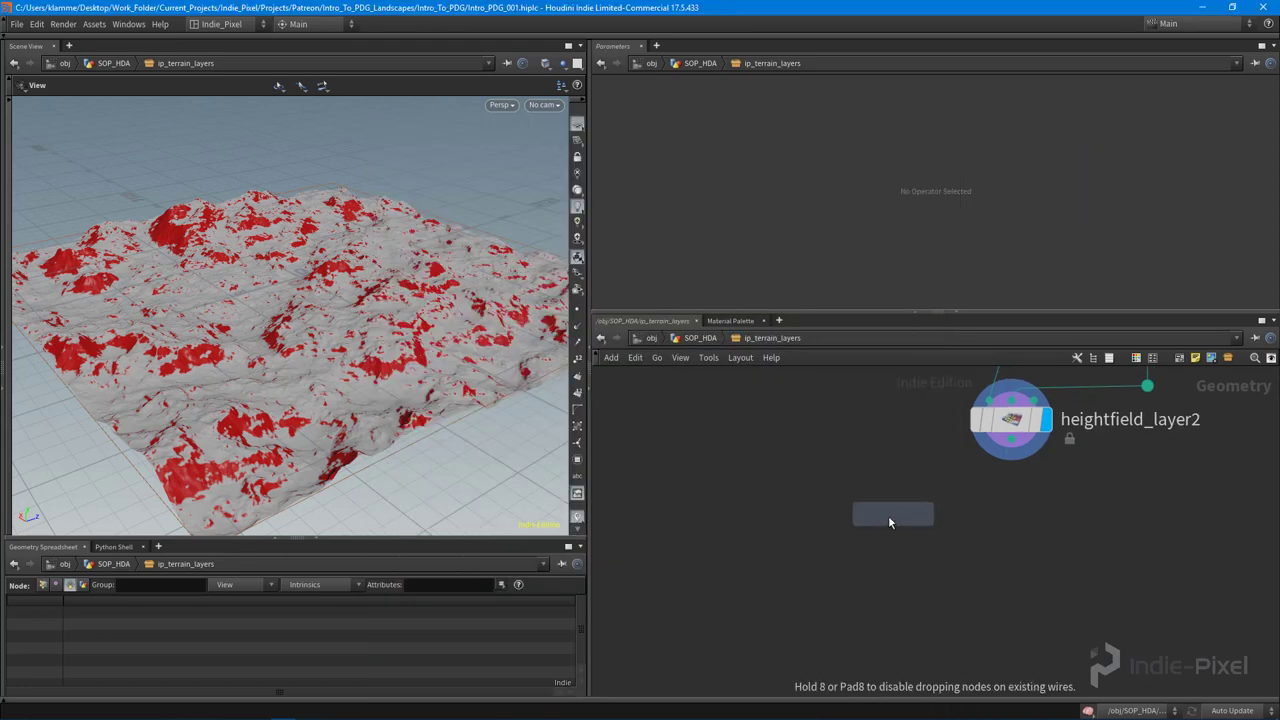
pyautogui.click(868, 530)
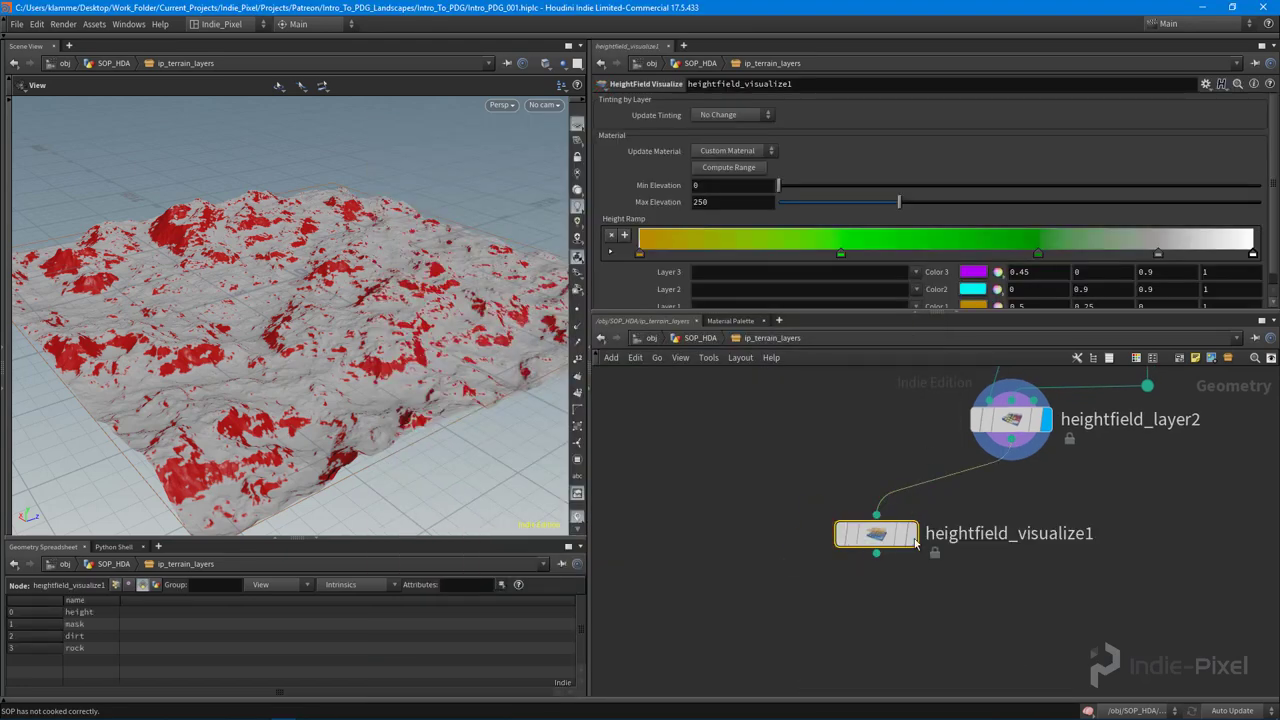
# Step: Remove four Height Ramp keys and set the remaining key's colour to black
pyautogui.keyDown('ctrl'); pyautogui.click(1252, 254); pyautogui.keyUp('ctrl')
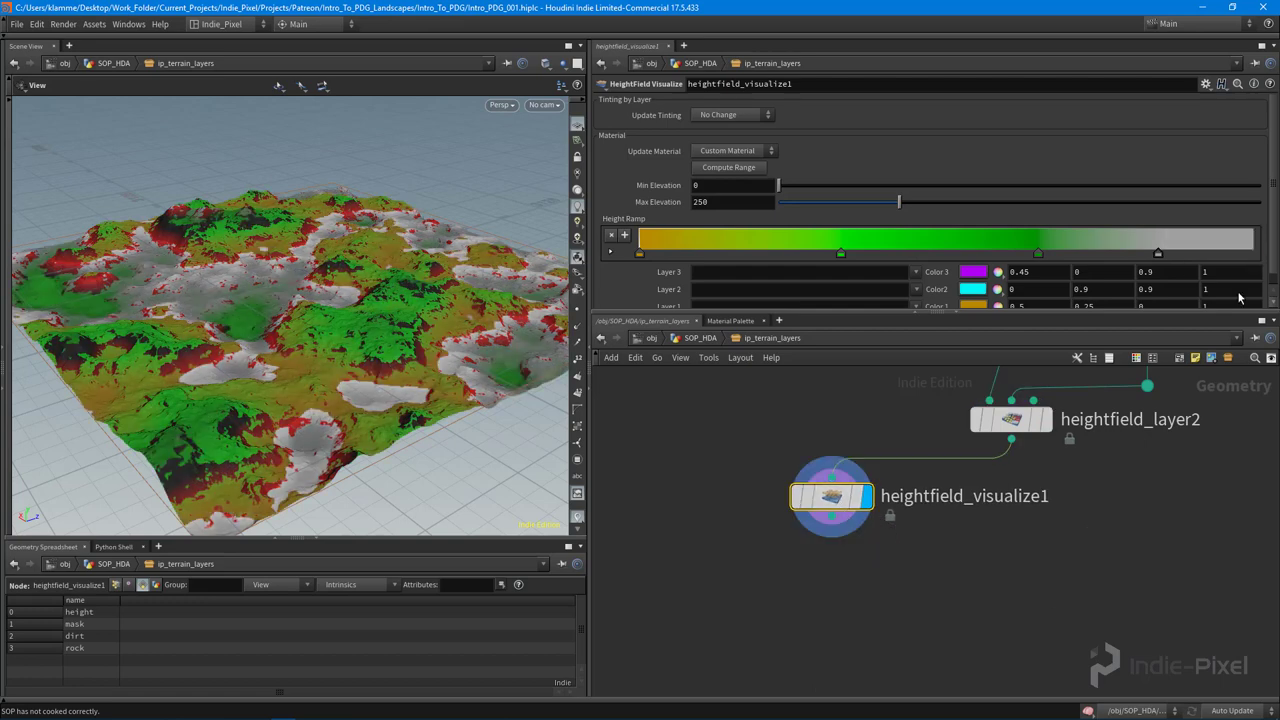
pyautogui.keyDown('ctrl'); pyautogui.click(1158, 254); pyautogui.keyUp('ctrl')
pyautogui.keyDown('ctrl'); pyautogui.click(1041, 254); pyautogui.keyUp('ctrl')
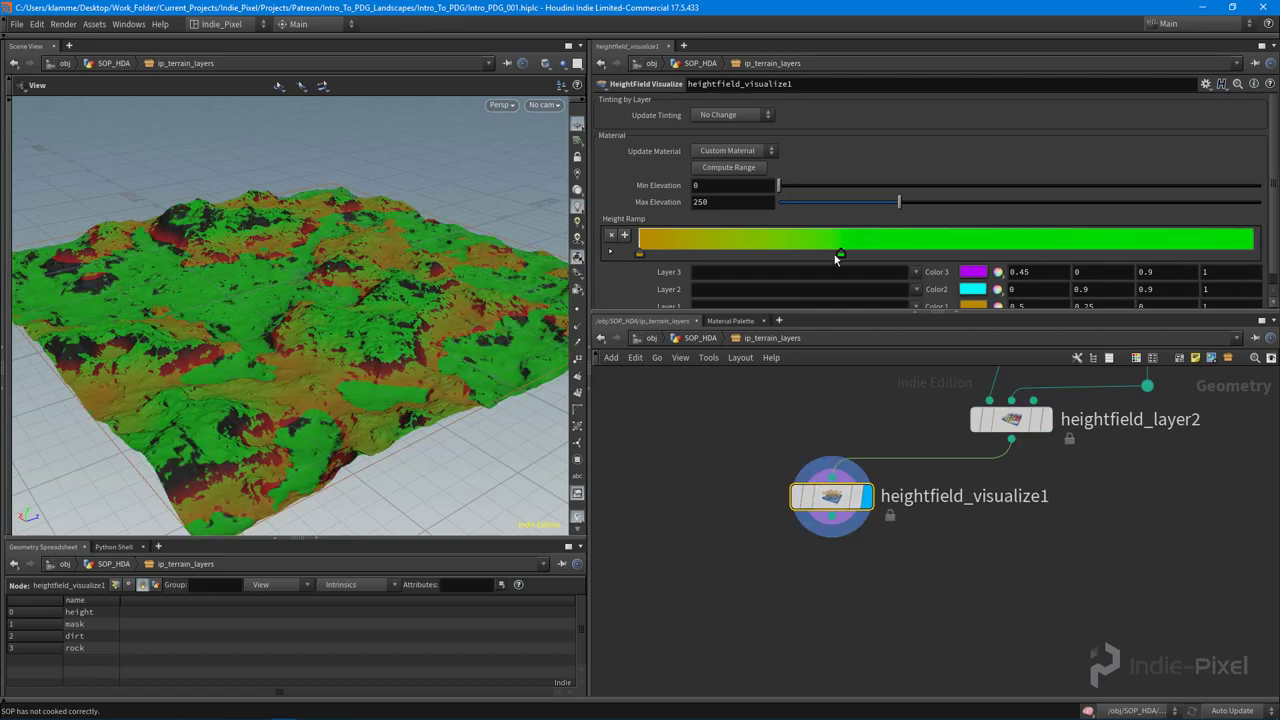
pyautogui.keyDown('ctrl'); pyautogui.click(840, 254); pyautogui.keyUp('ctrl')
pyautogui.doubleClick(640, 256)
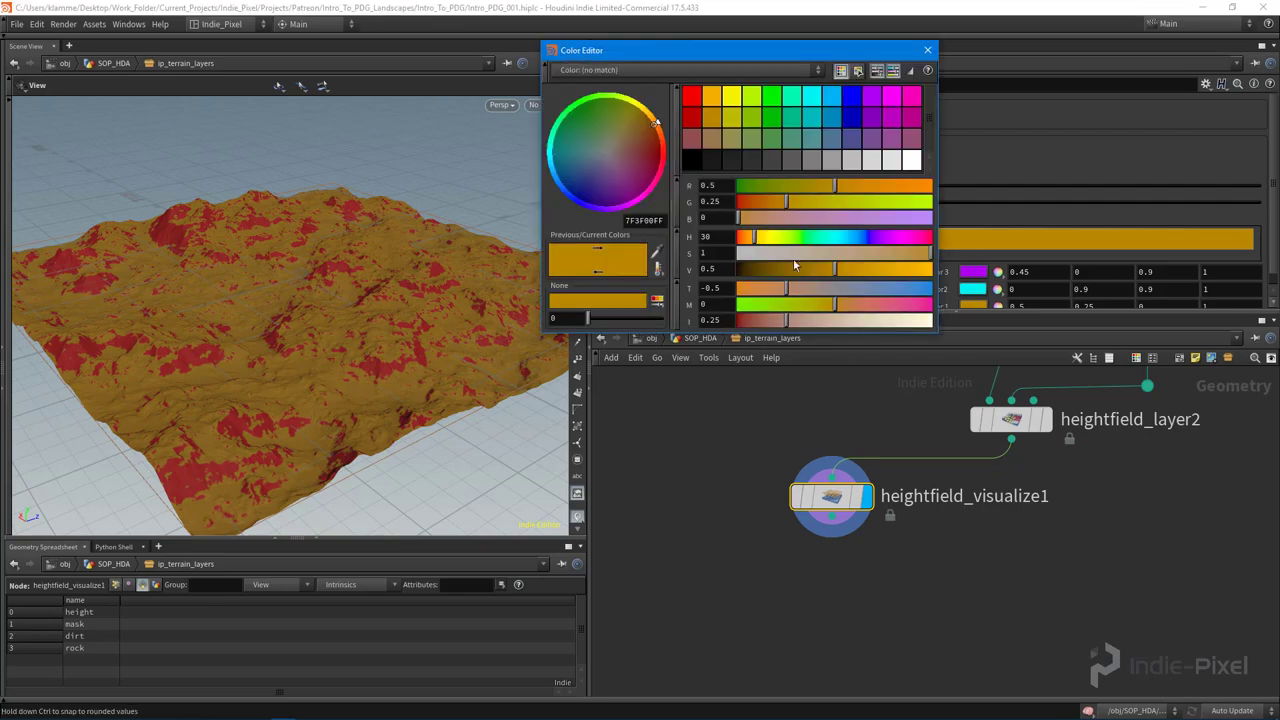
pyautogui.moveTo(752, 268); pyautogui.dragTo(737, 268)
pyautogui.click(927, 49)
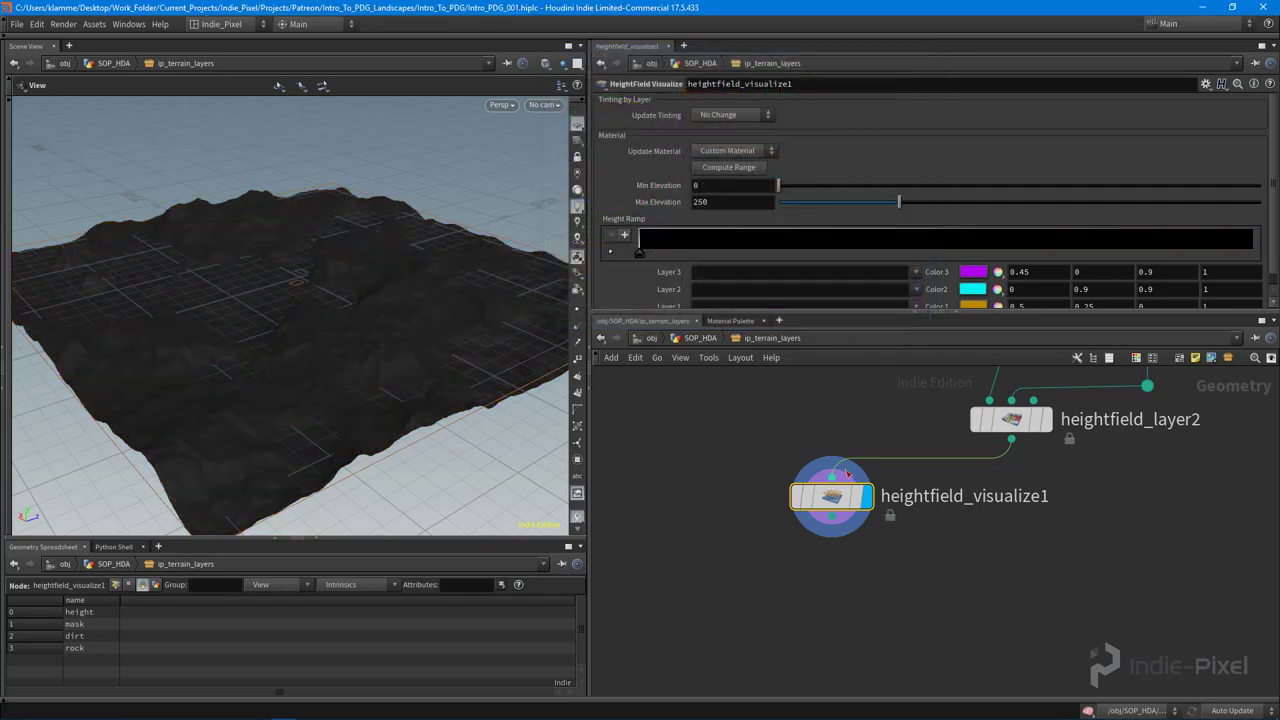
# Step: Move heightfield_visualize1 down and left and search the node menu for 'cl'
pyautogui.moveTo(839, 477); pyautogui.dragTo(740, 555)
pyautogui.press('Tab')
pyautogui.write('cl')
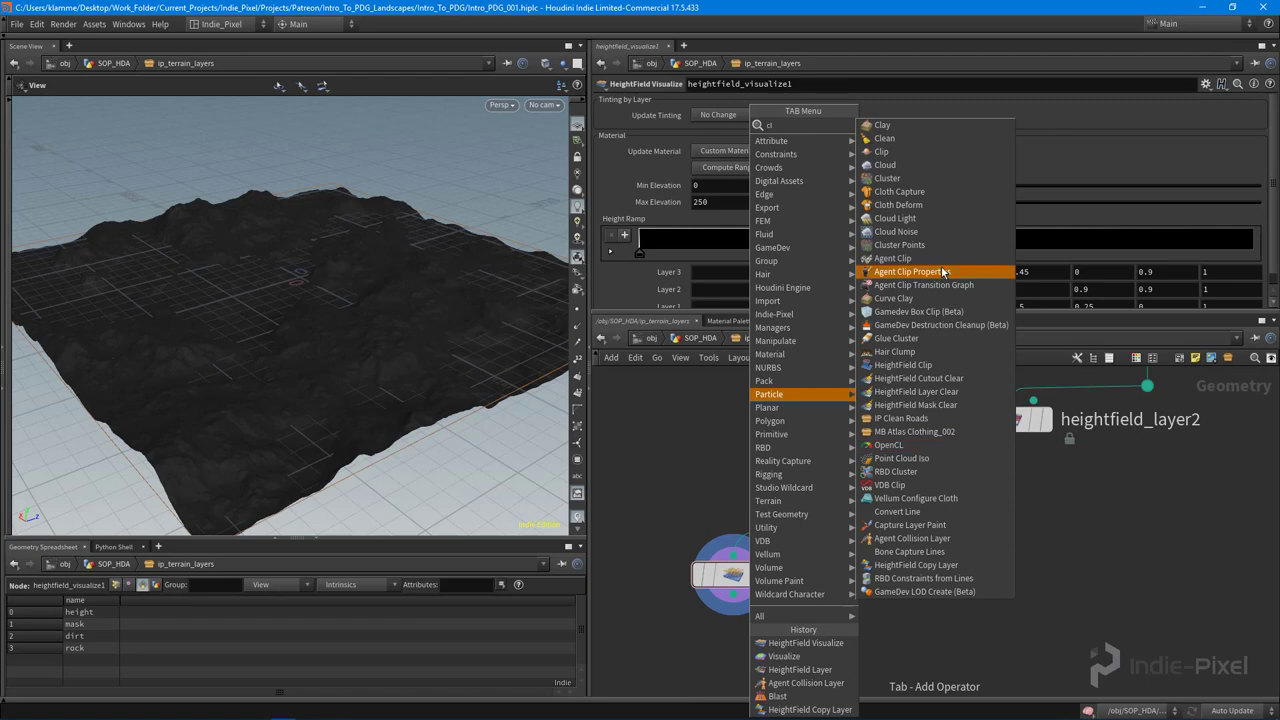
pyautogui.press('Escape')
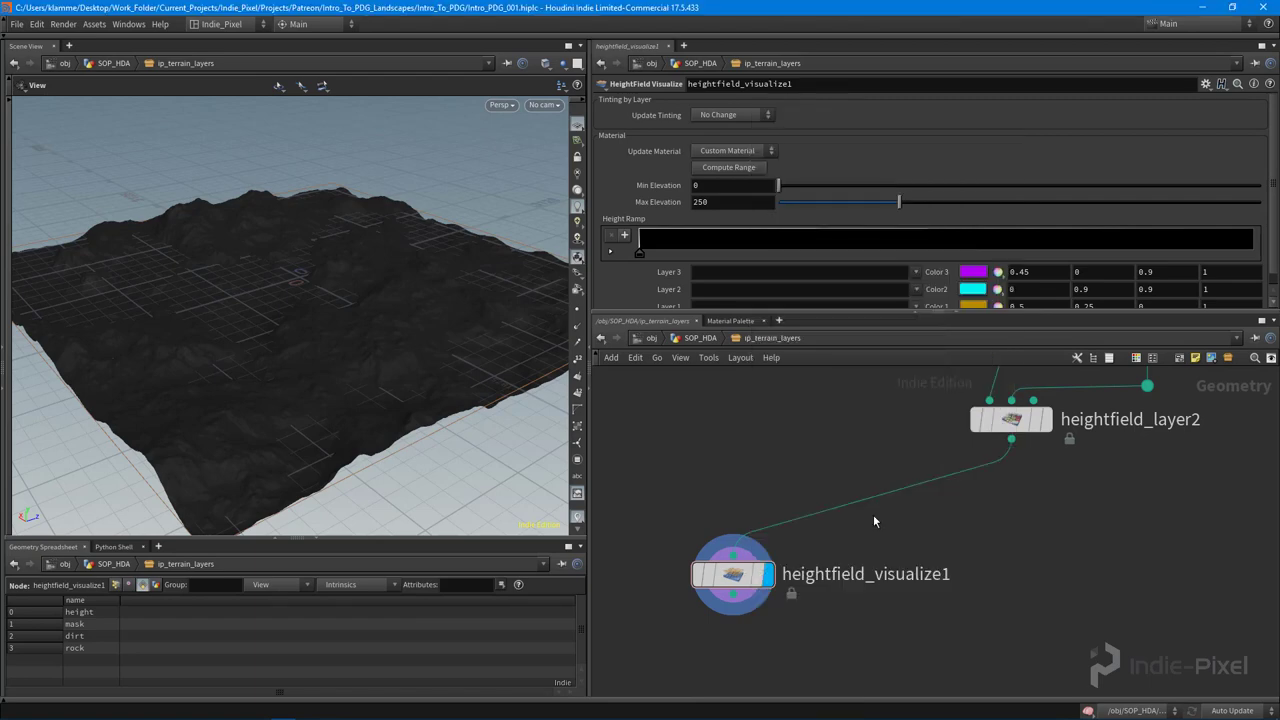
# Step: Place a HeightField Layer Clear node between heightfield_layer2 and heightfield_visualize1
pyautogui.click(878, 503)
pyautogui.moveTo(855, 490); pyautogui.dragTo(737, 487)
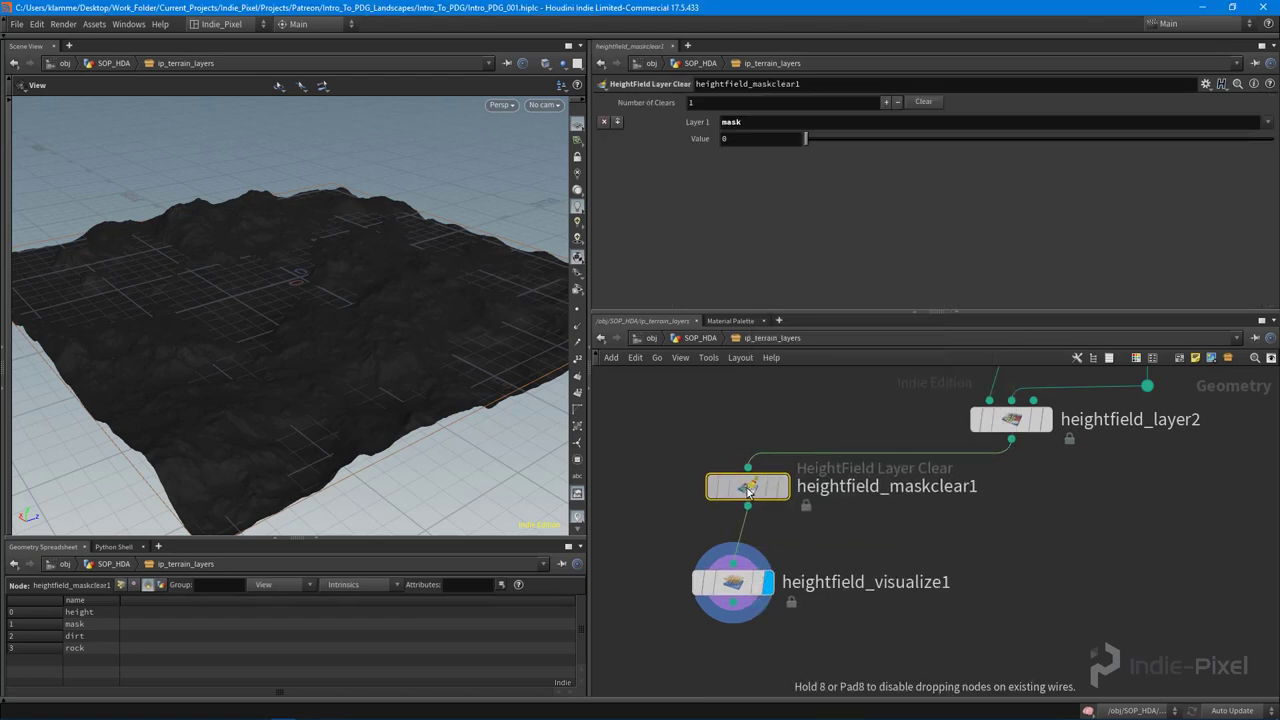
pyautogui.moveTo(868, 537); pyautogui.dragTo(892, 491, button='middle')
# Step: Set heightfield_visualize1's Layer 3 to rock and Layer 2 to dirt, viewing the terrain low
pyautogui.click(757, 533)
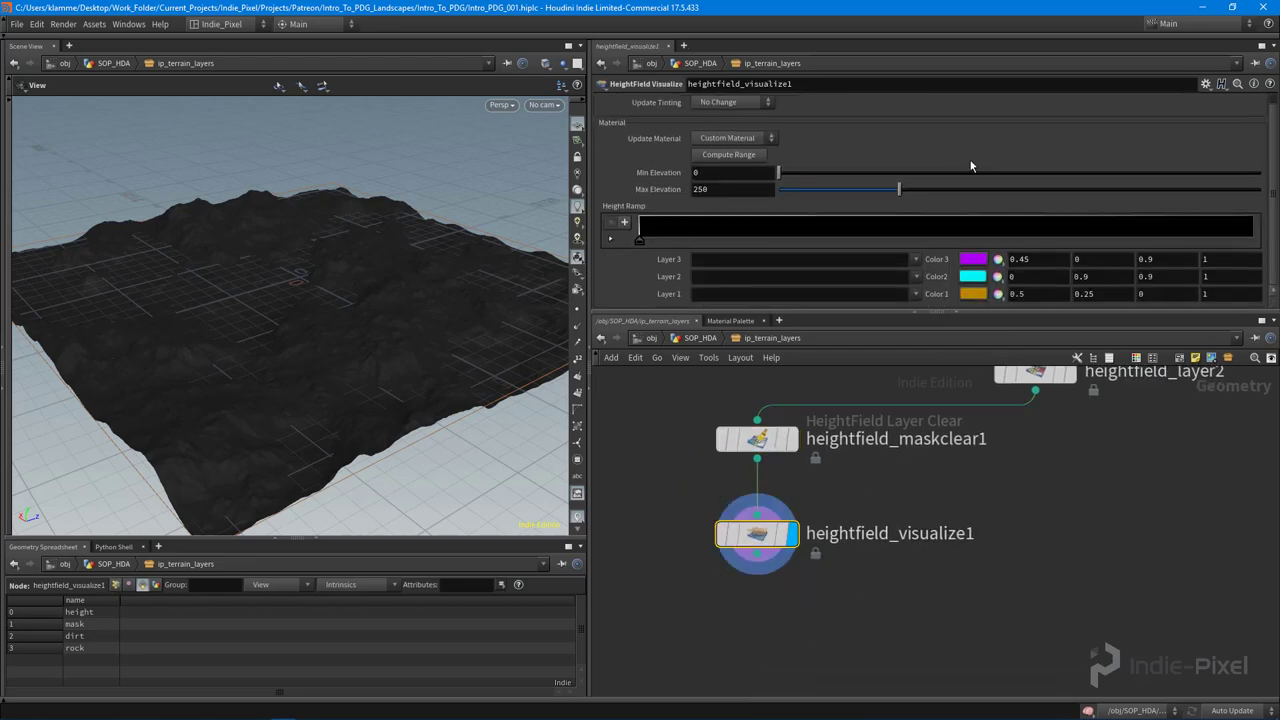
pyautogui.click(915, 259)
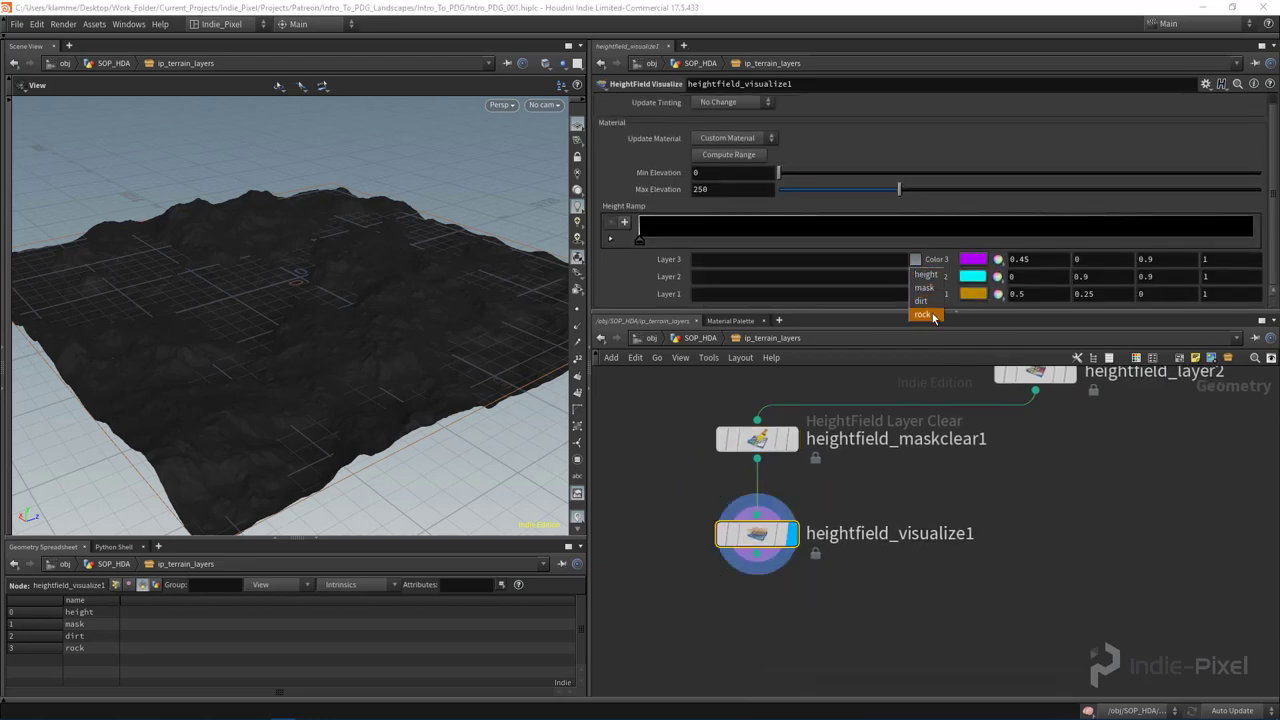
pyautogui.click(930, 316)
pyautogui.click(915, 276)
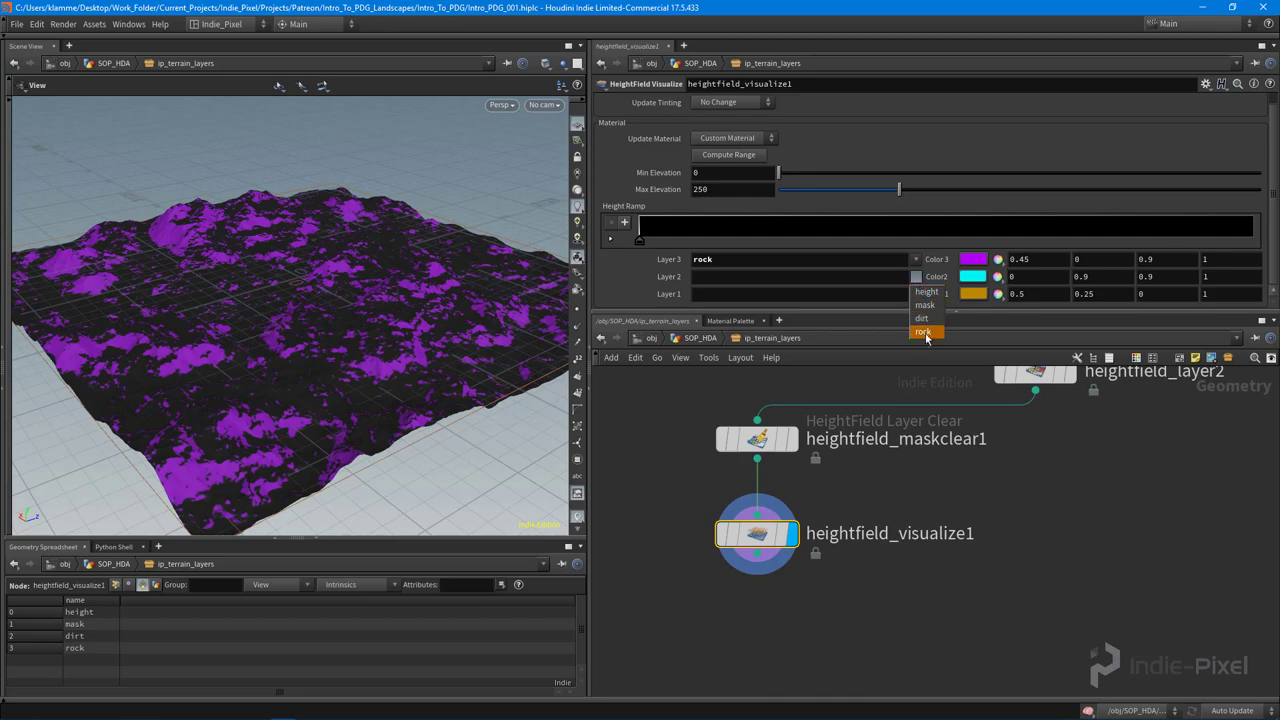
pyautogui.click(928, 318)
pyautogui.scroll(10, 358, 323)
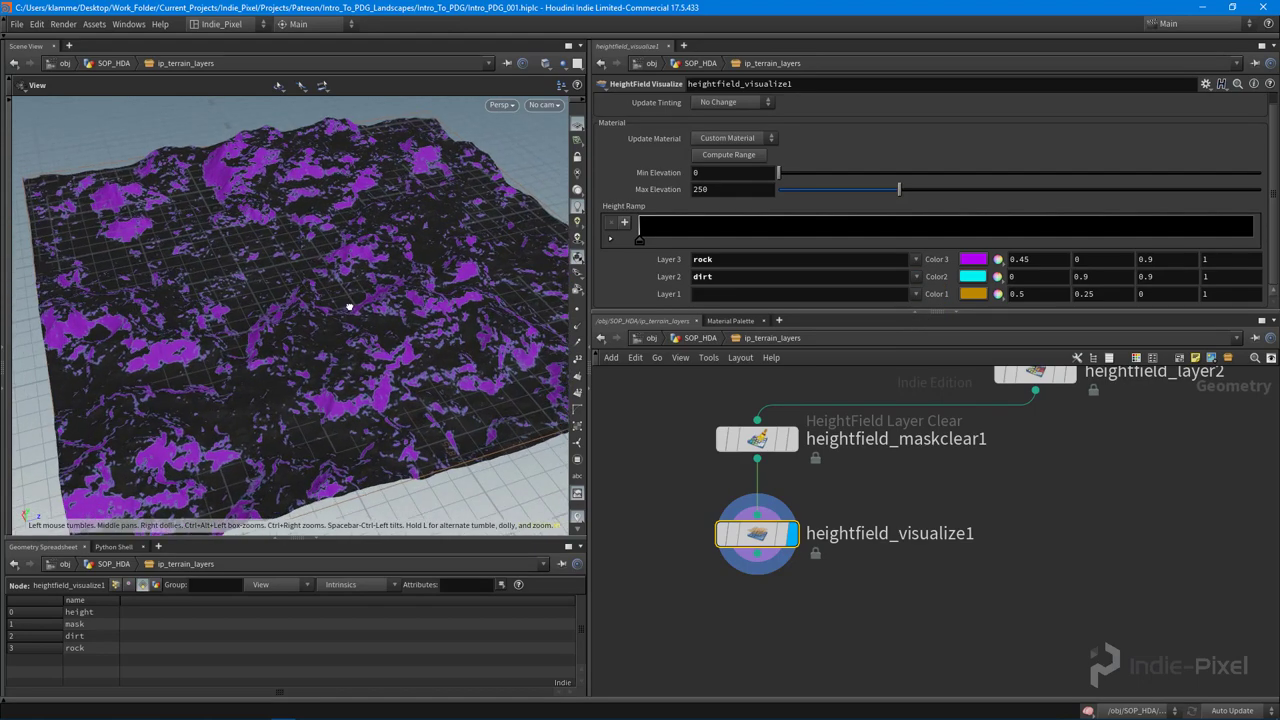
pyautogui.moveTo(389, 298); pyautogui.dragTo(370, 420)
pyautogui.scroll(-3, 943, 600)
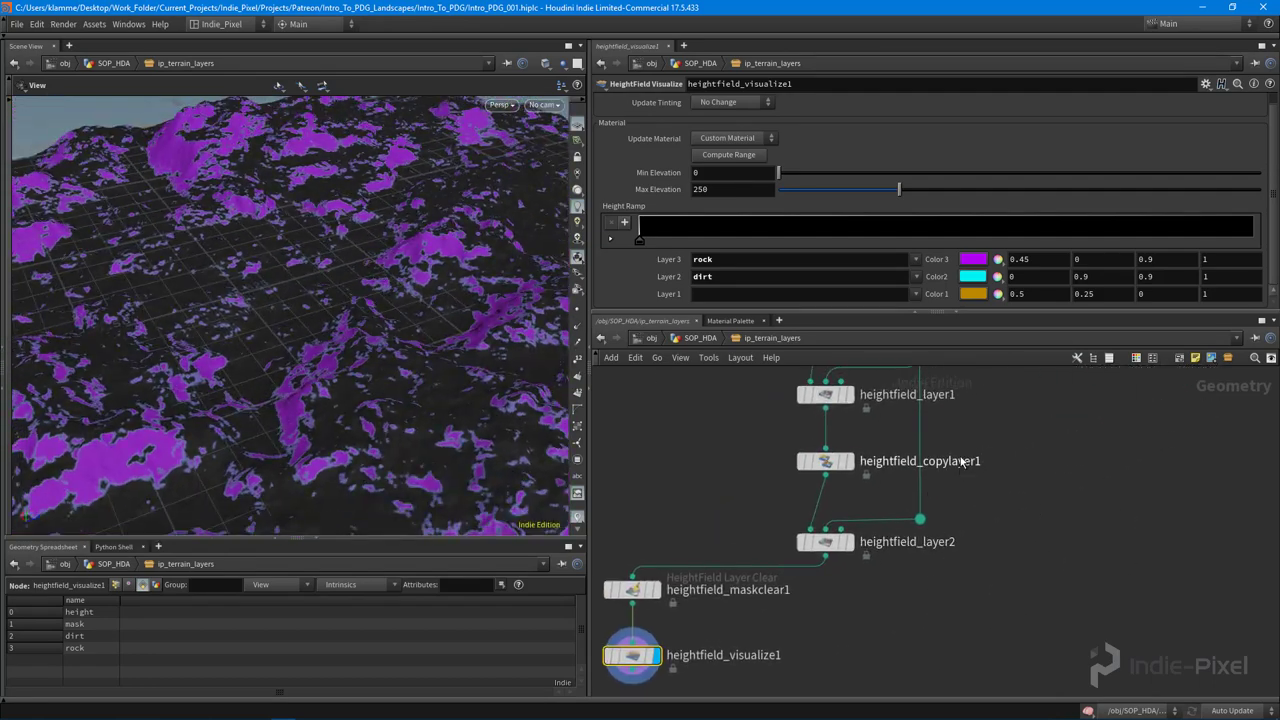
# Step: Review heightfield_maskbyfeature1 and heightfield_layer2 by displaying and selecting each
pyautogui.scroll(1, 917, 452)
pyautogui.click(933, 428)
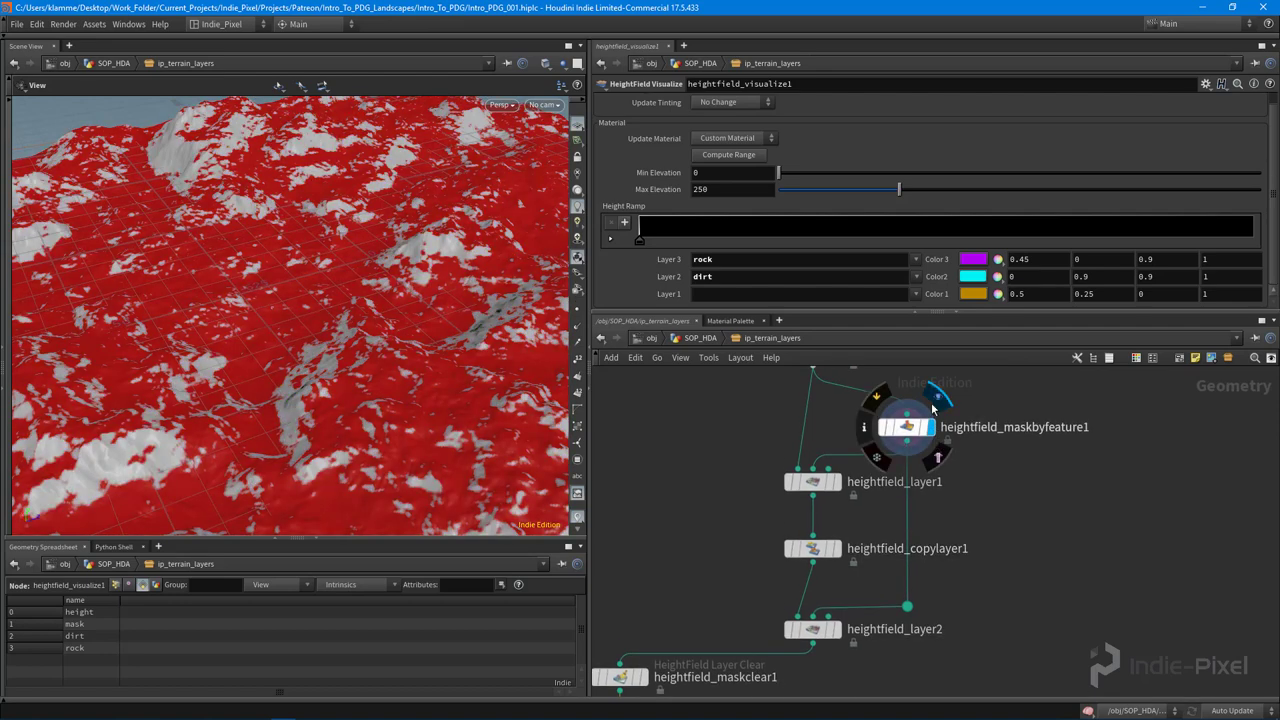
pyautogui.click(906, 427)
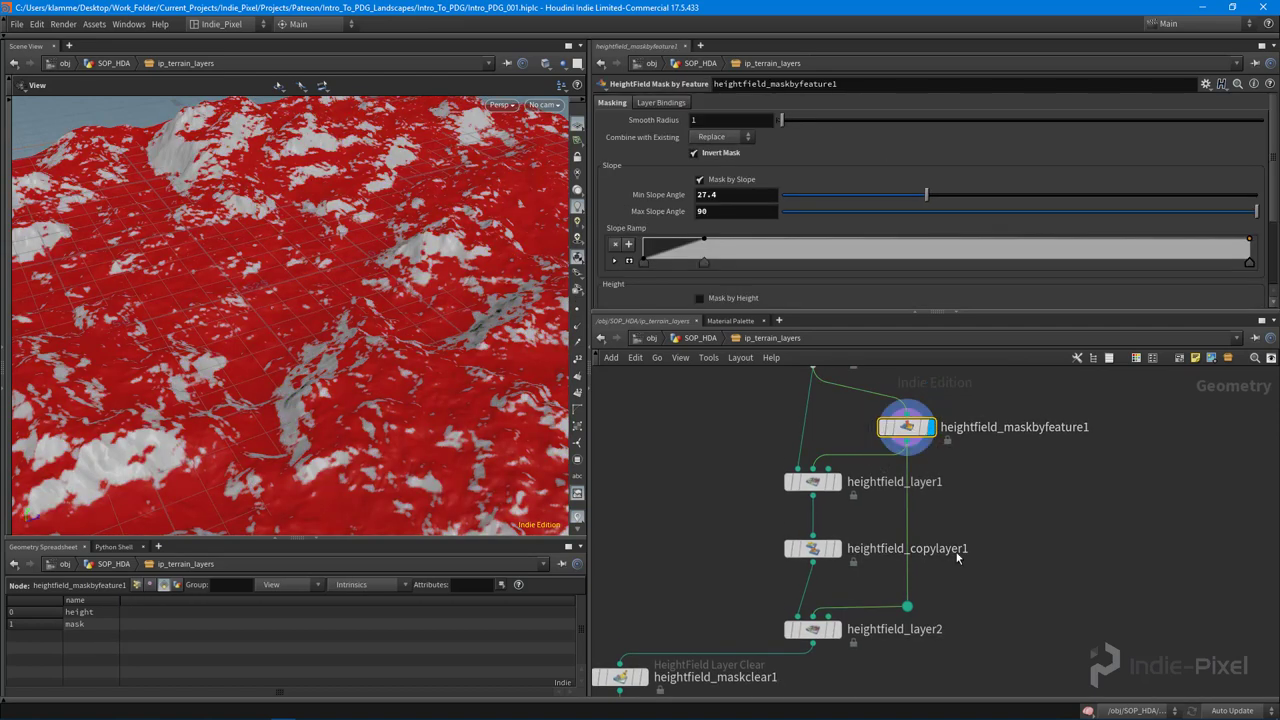
pyautogui.moveTo(840, 637); pyautogui.dragTo(836, 597, button='middle')
pyautogui.click(836, 597)
pyautogui.click(808, 590)
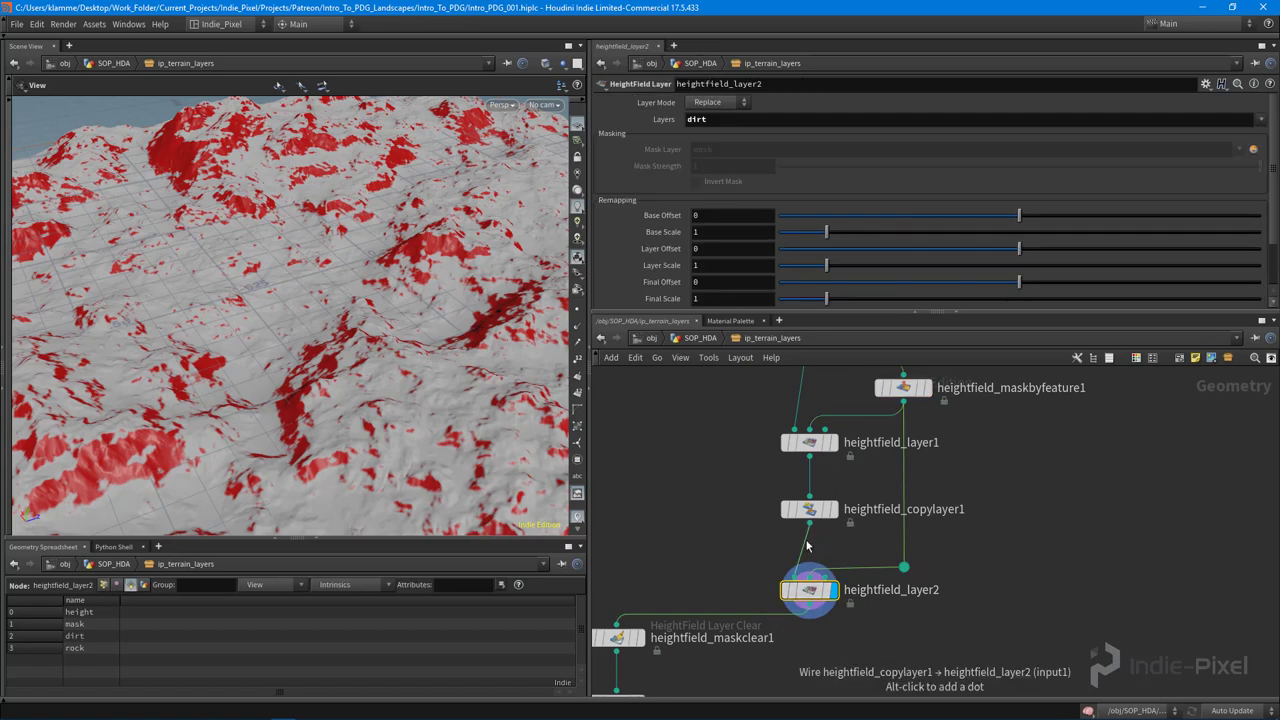
pyautogui.scroll(2, 933, 533)
# Step: Insert a HeightField Copy Layer node, heightfield_copylayer2, into the wire above heightfield_layer2
pyautogui.press('Tab')
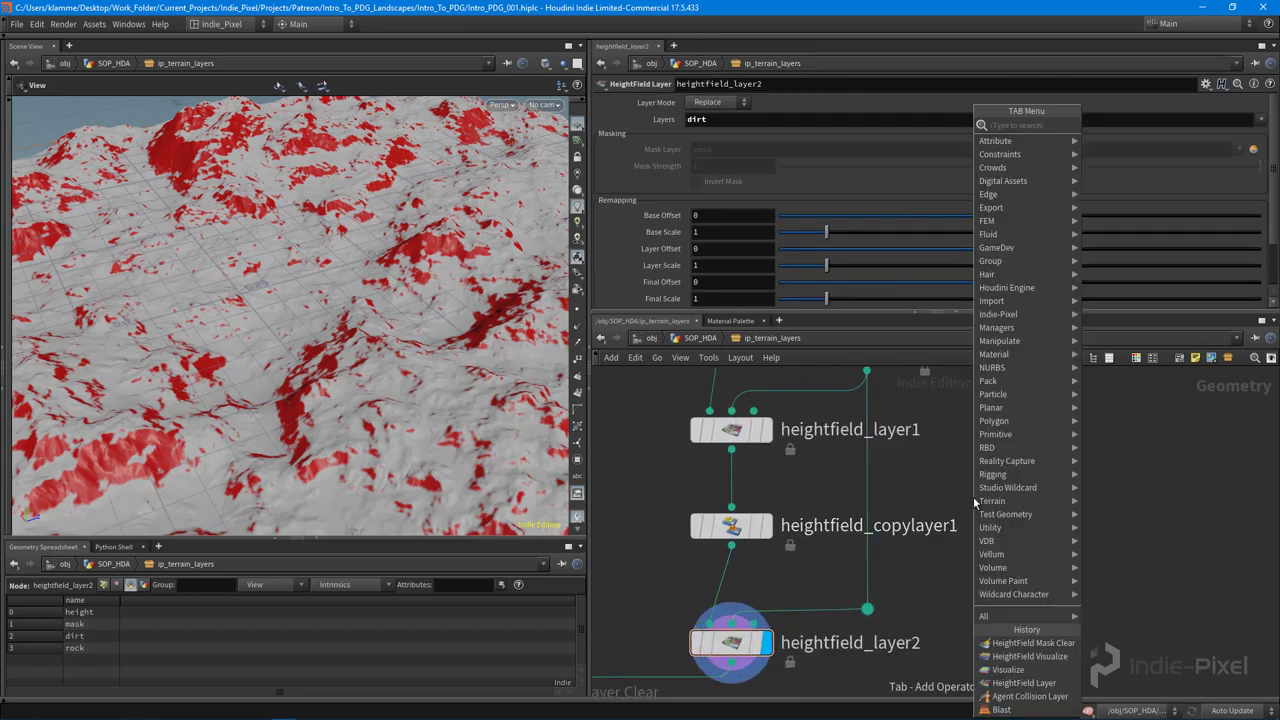
pyautogui.write('cop')
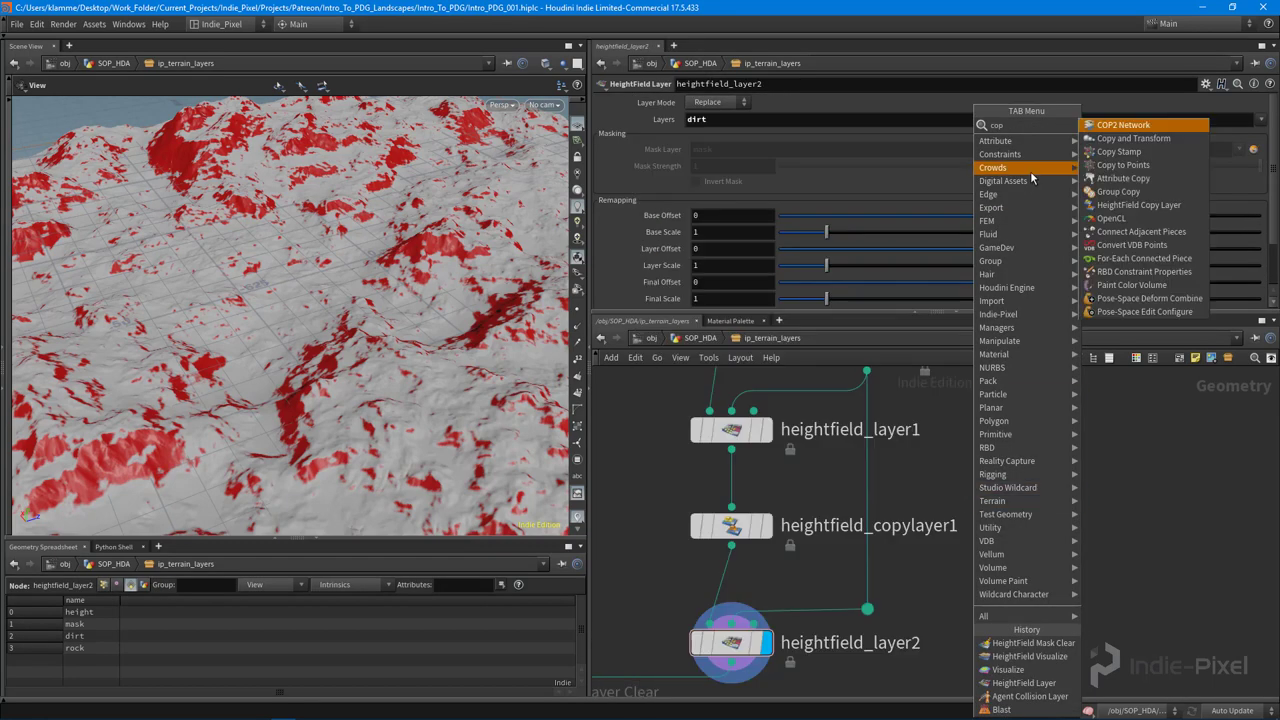
pyautogui.click(1139, 204)
pyautogui.click(894, 525)
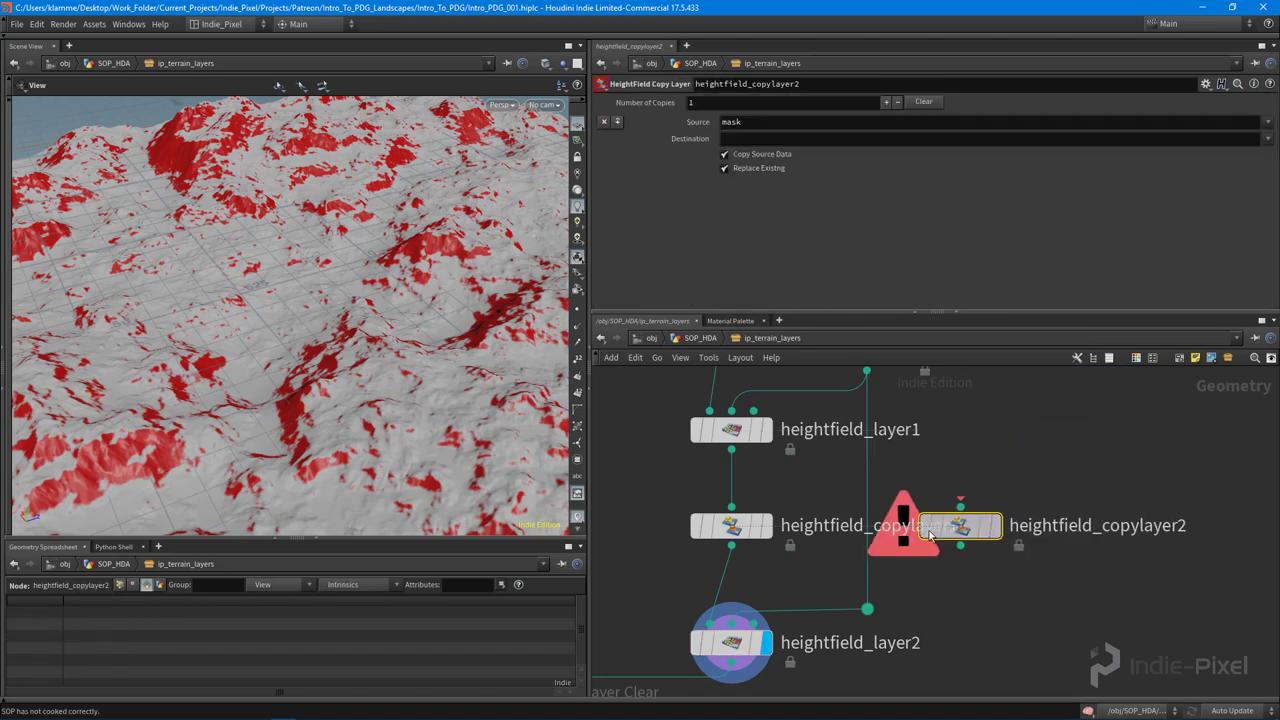
pyautogui.moveTo(894, 525); pyautogui.dragTo(867, 525)
pyautogui.scroll(-4, 939, 611)
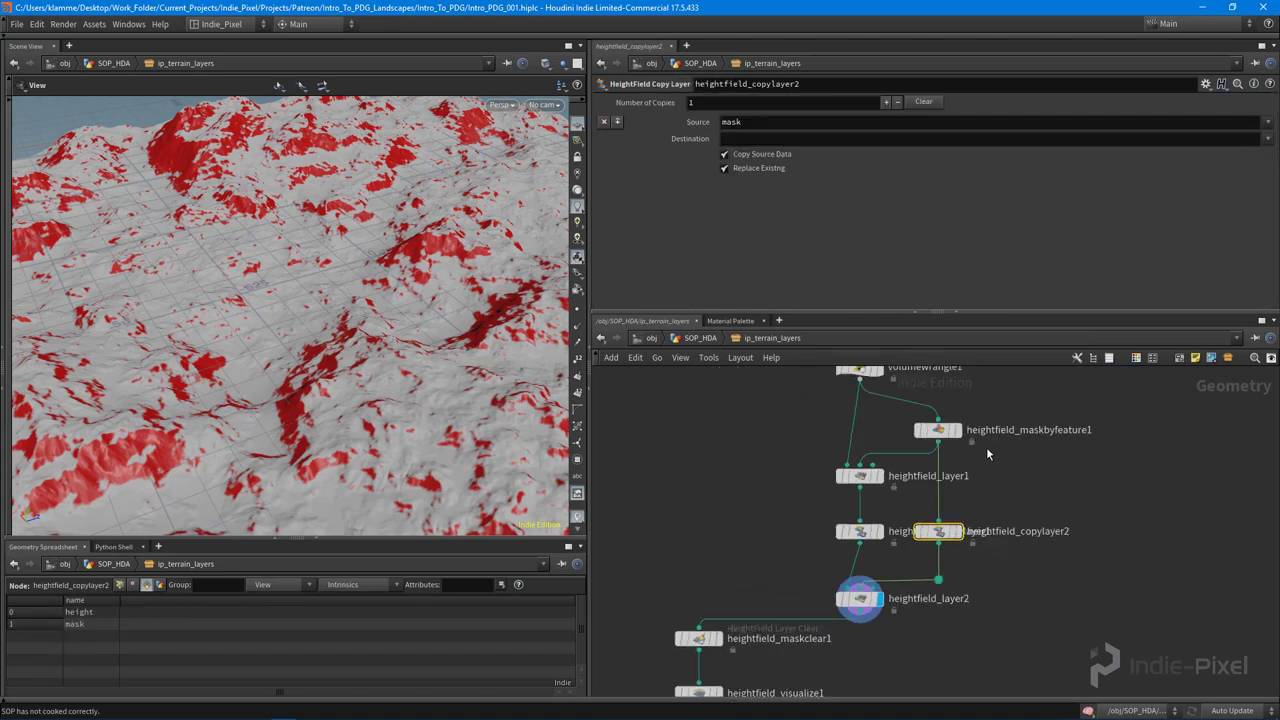
pyautogui.moveTo(740, 482); pyautogui.dragTo(783, 559)
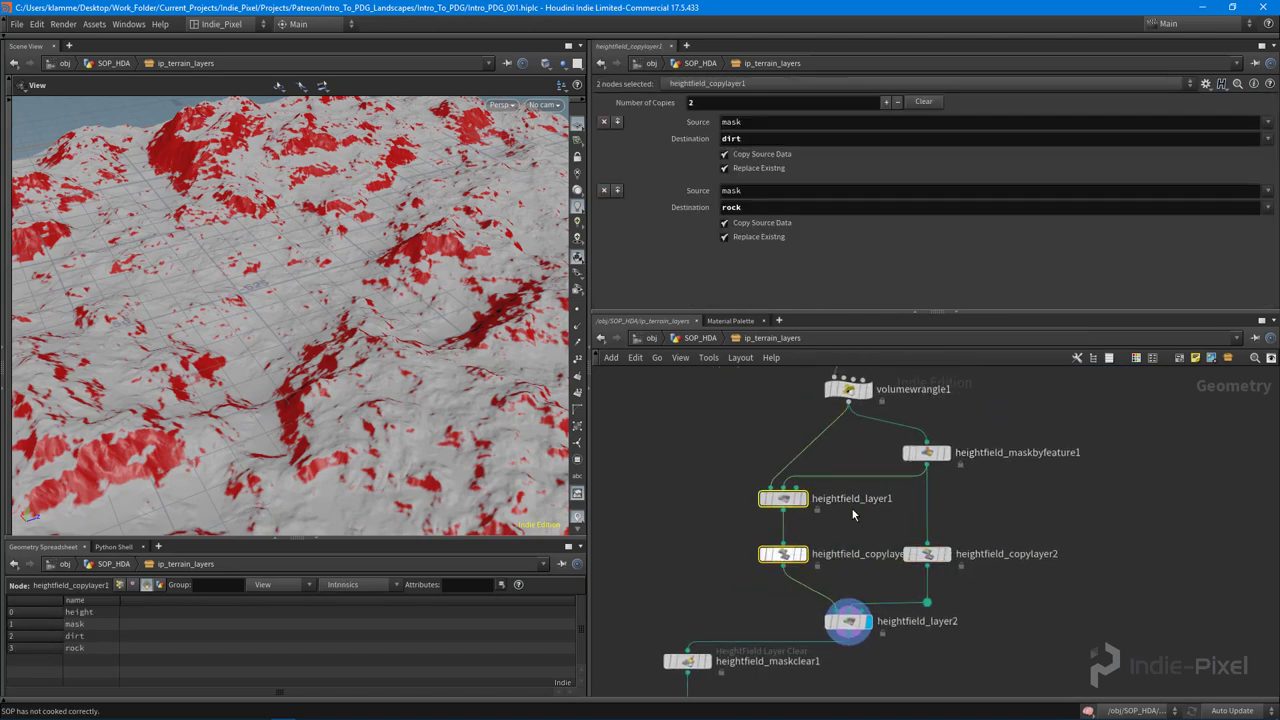
# Step: Set heightfield_copylayer2's Destination layer to dirt
pyautogui.click(927, 452)
pyautogui.click(927, 554)
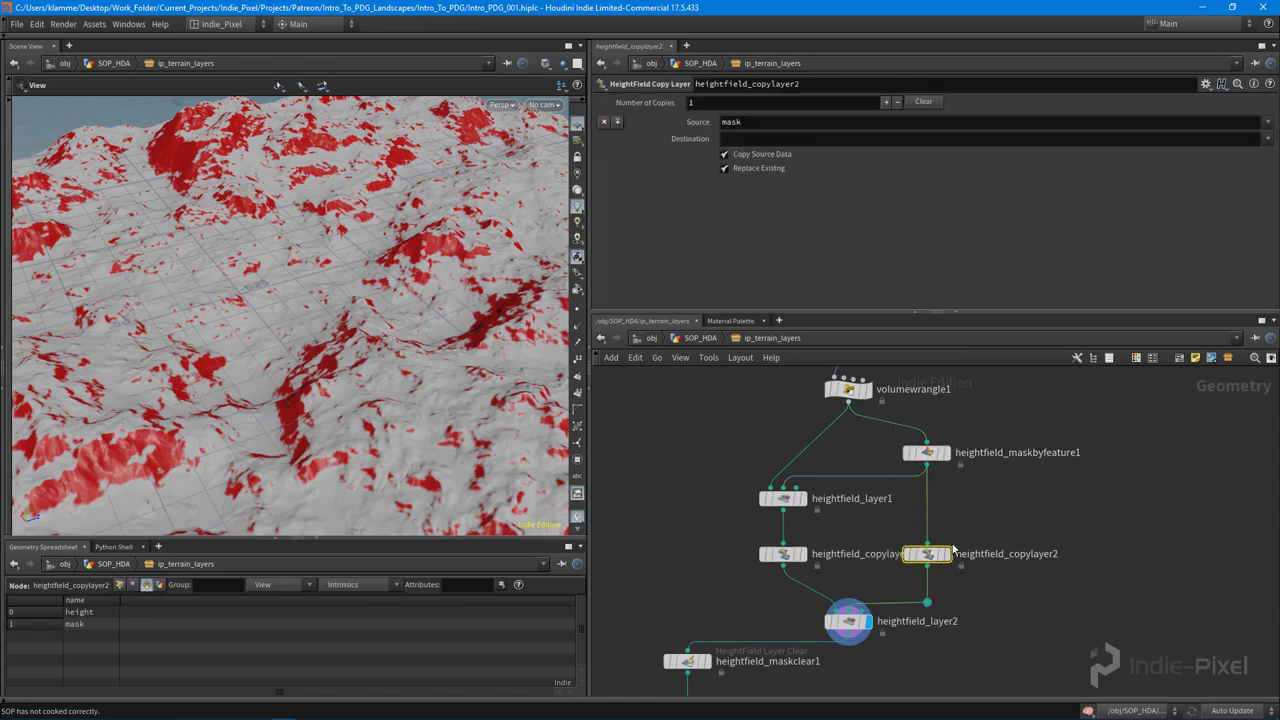
pyautogui.click(796, 140)
pyautogui.write('dirt')
pyautogui.press('Return')
# Step: Check heightfield_layer2's dirt layer and heightfield_copylayer1's mask→dirt and mask→rock copies
pyautogui.scroll(3, 870, 608)
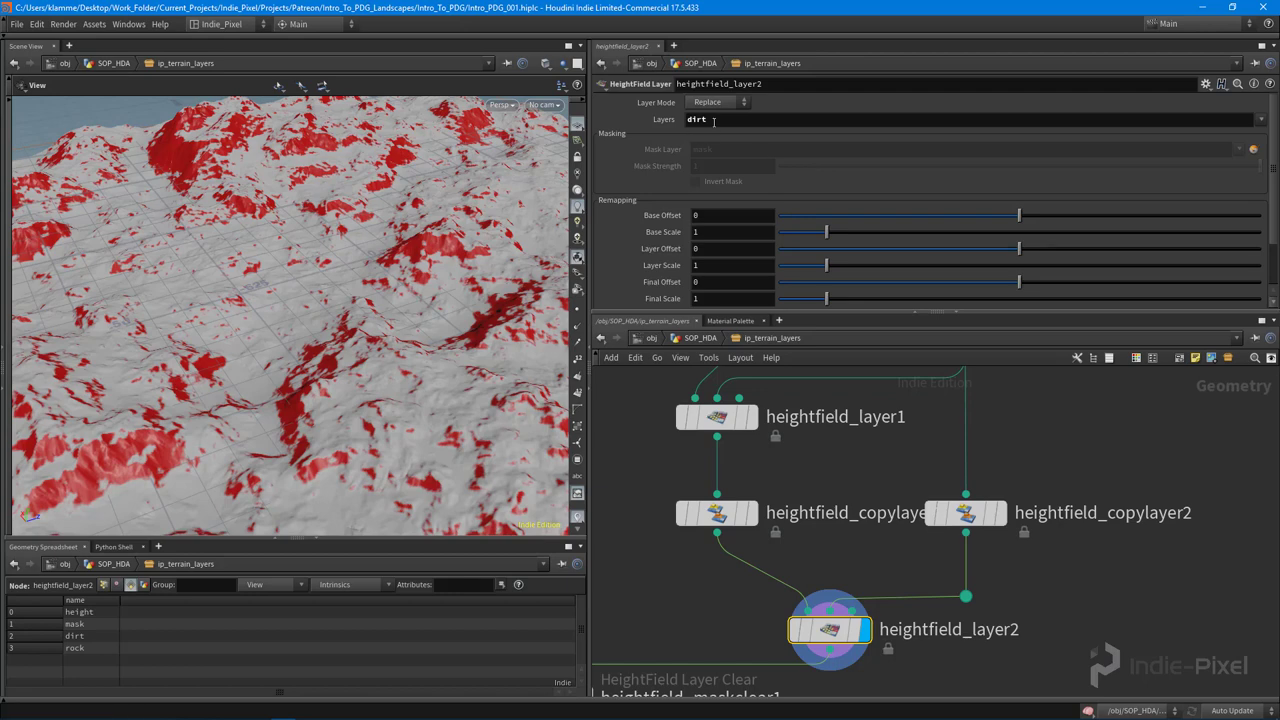
pyautogui.moveTo(708, 120); pyautogui.dragTo(683, 122)
pyautogui.moveTo(1055, 448); pyautogui.dragTo(926, 562)
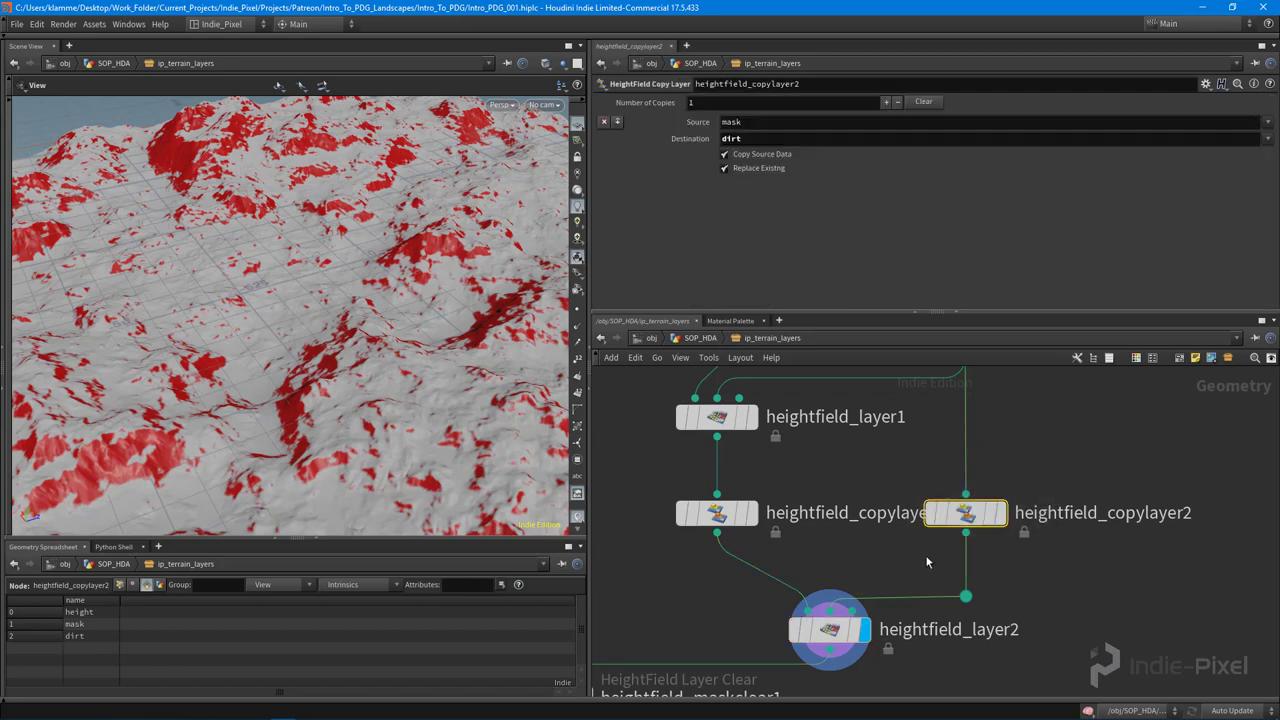
pyautogui.click(714, 514)
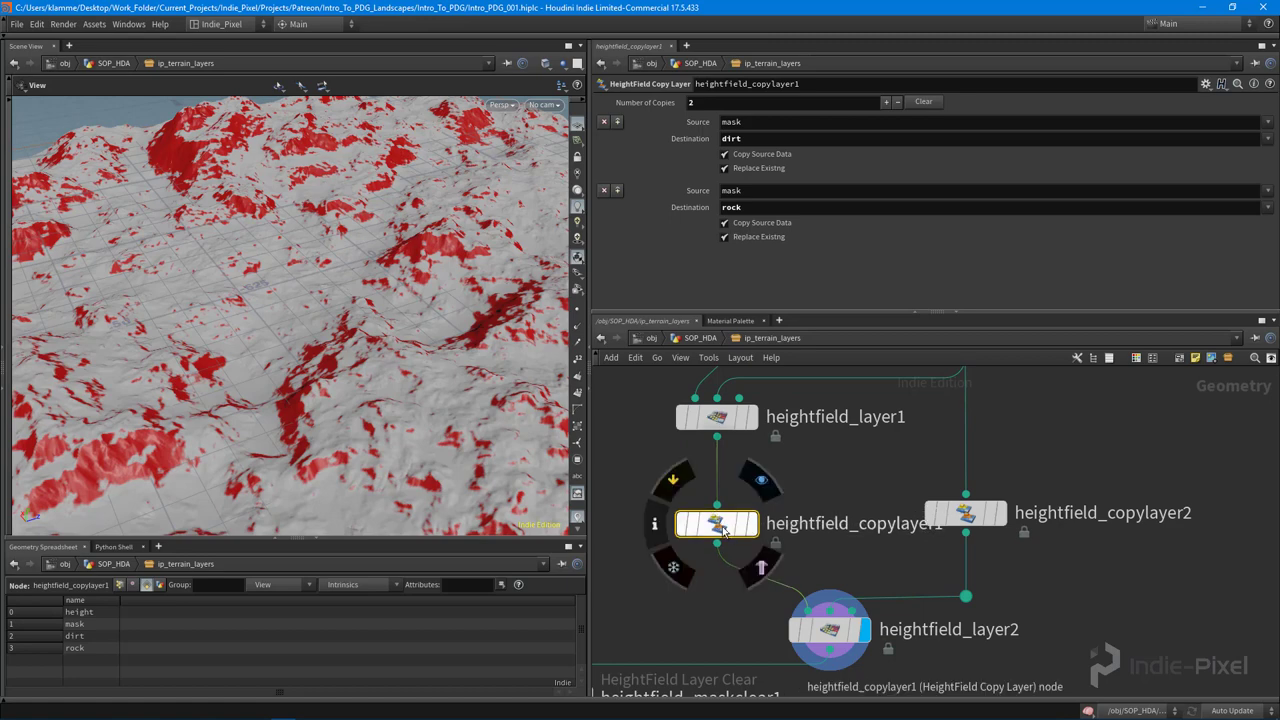
pyautogui.click(828, 632)
# Step: Display heightfield_visualize1 and colour the rock layer slate blue
pyautogui.scroll(-3, 1000, 520)
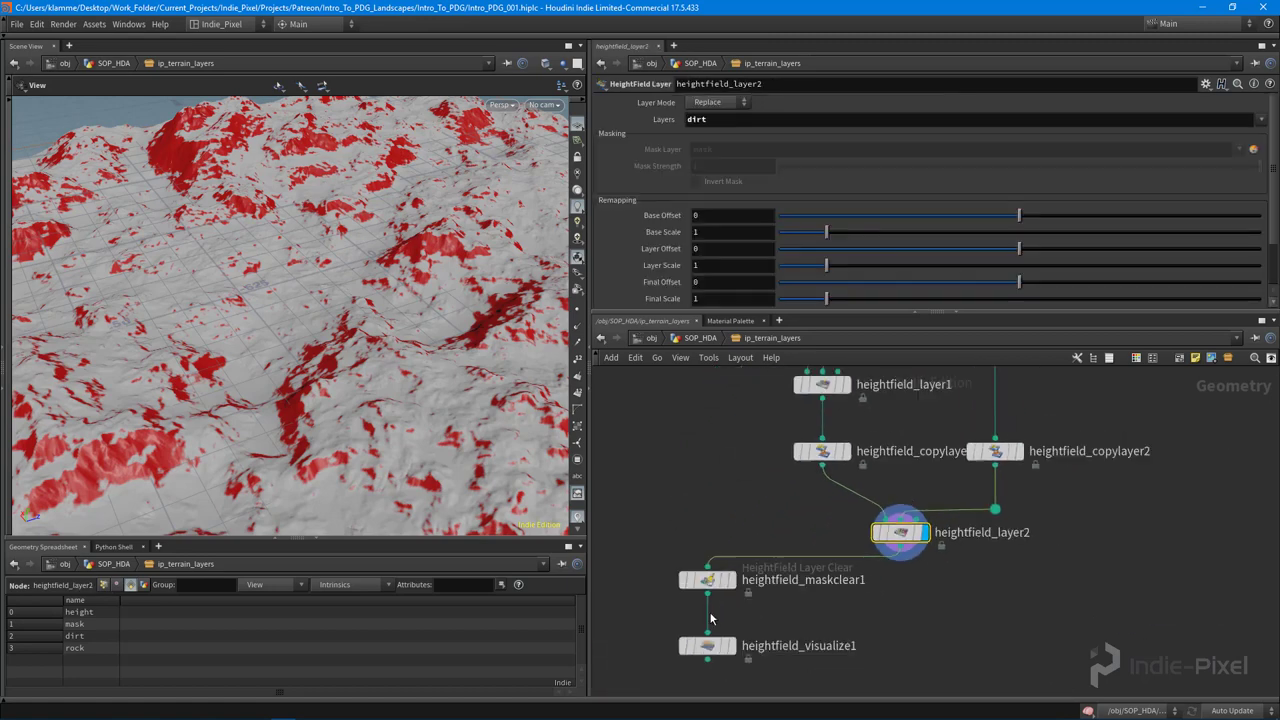
pyautogui.click(729, 645)
pyautogui.scroll(-5, 368, 322)
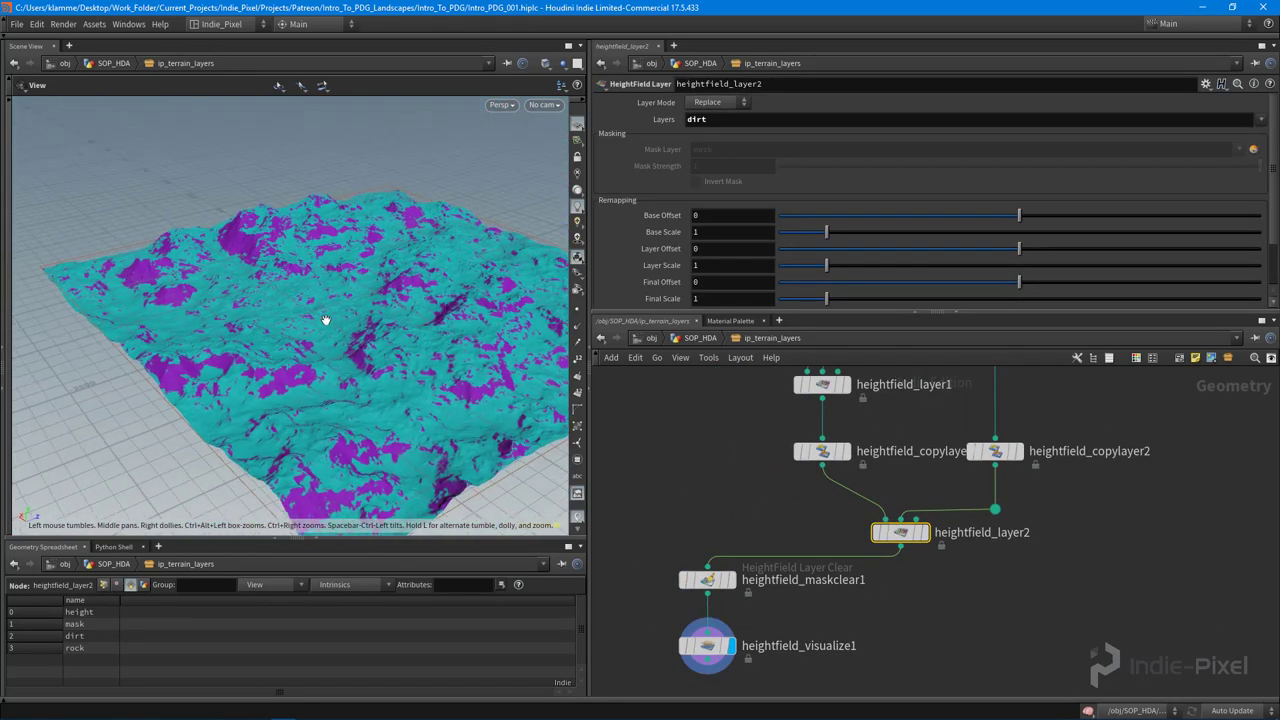
pyautogui.click(707, 645)
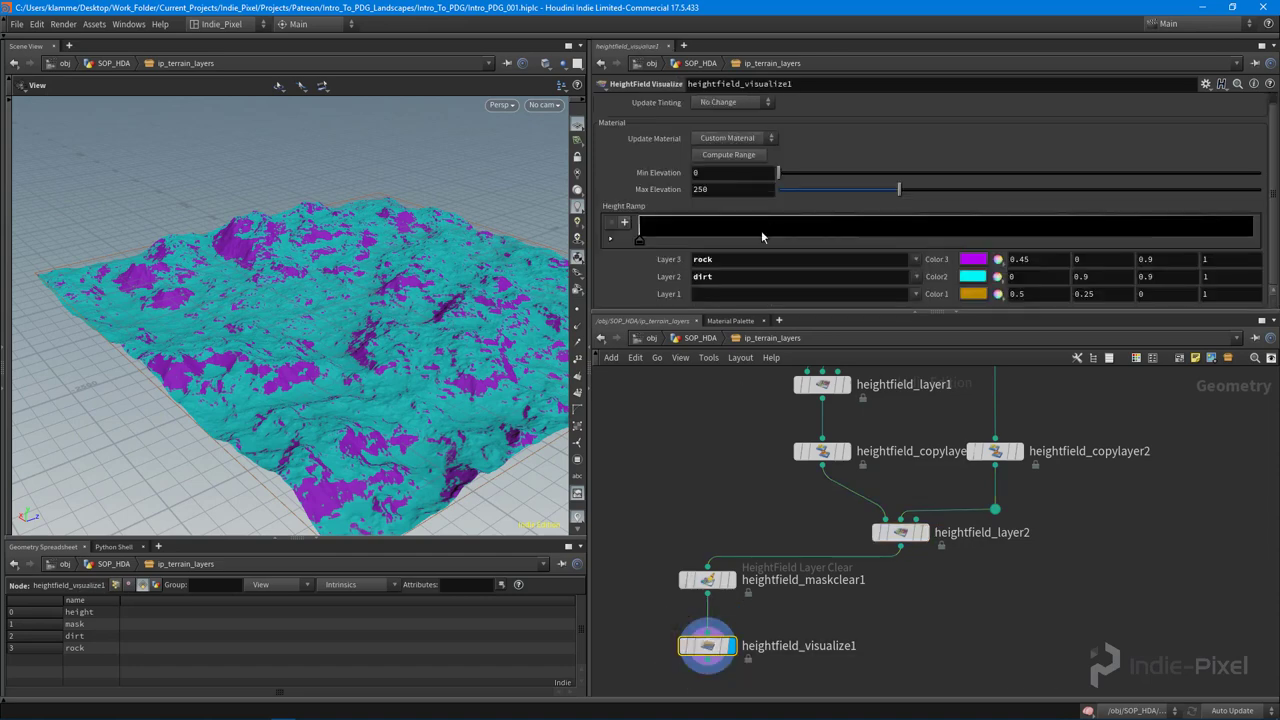
pyautogui.click(971, 259)
pyautogui.click(845, 141)
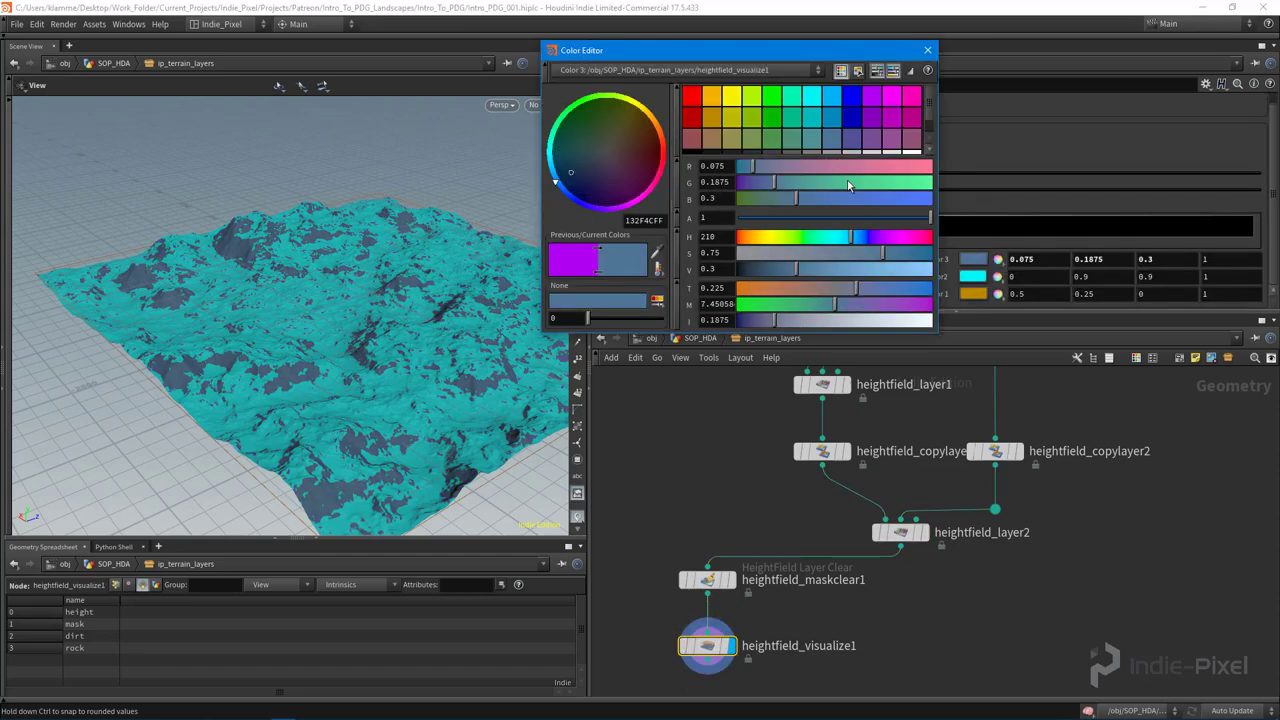
pyautogui.click(928, 49)
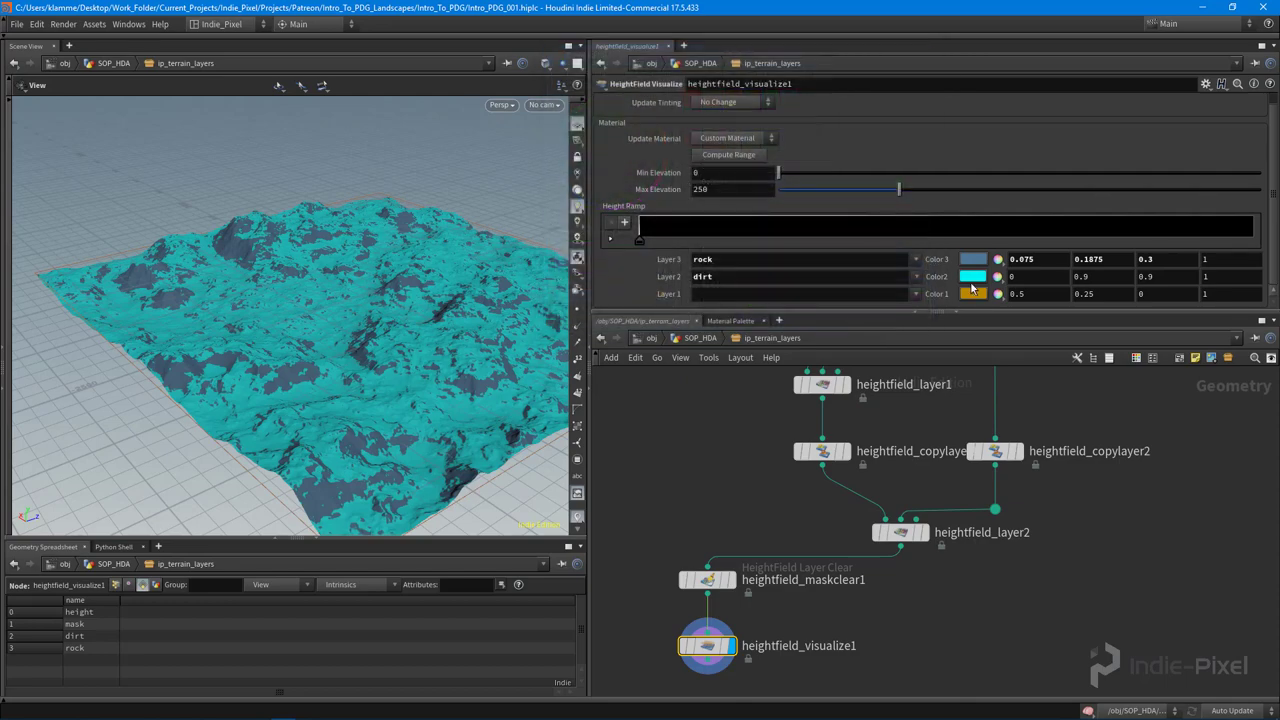
# Step: Colour the dirt layer brown and orbit the terrain to check both tones
pyautogui.click(971, 276)
pyautogui.click(711, 141)
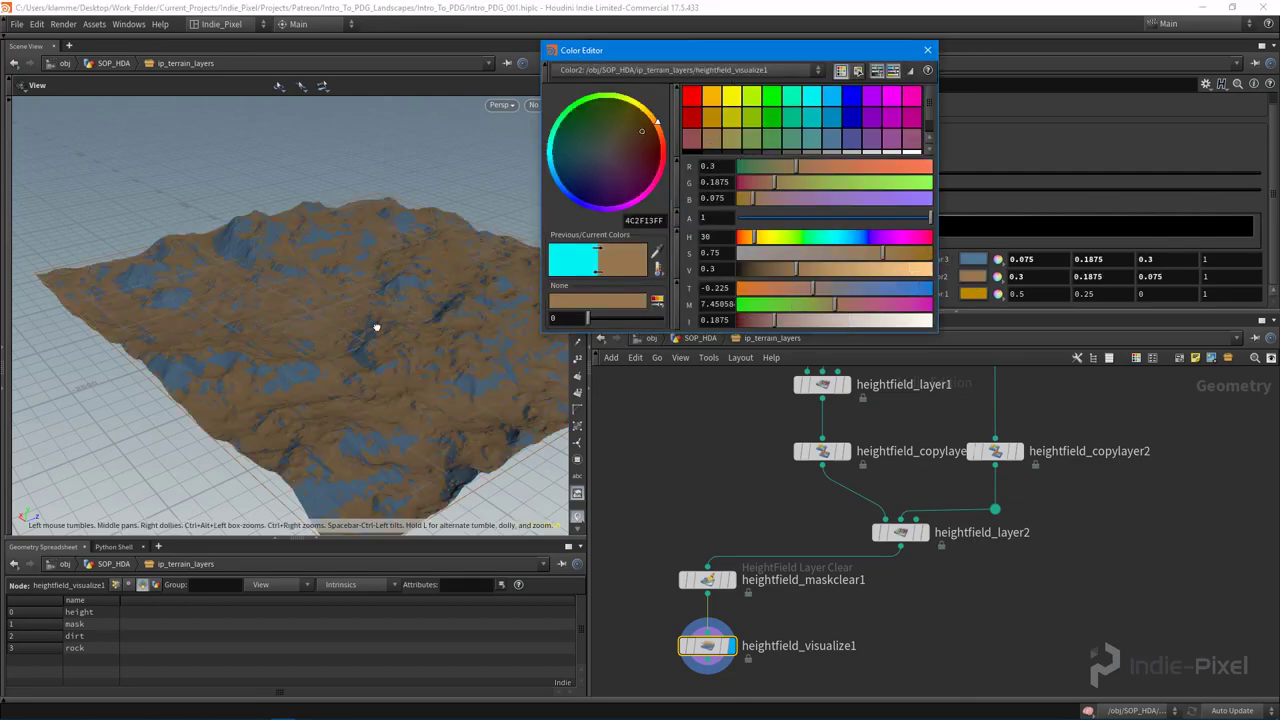
pyautogui.moveTo(374, 329); pyautogui.dragTo(366, 300)
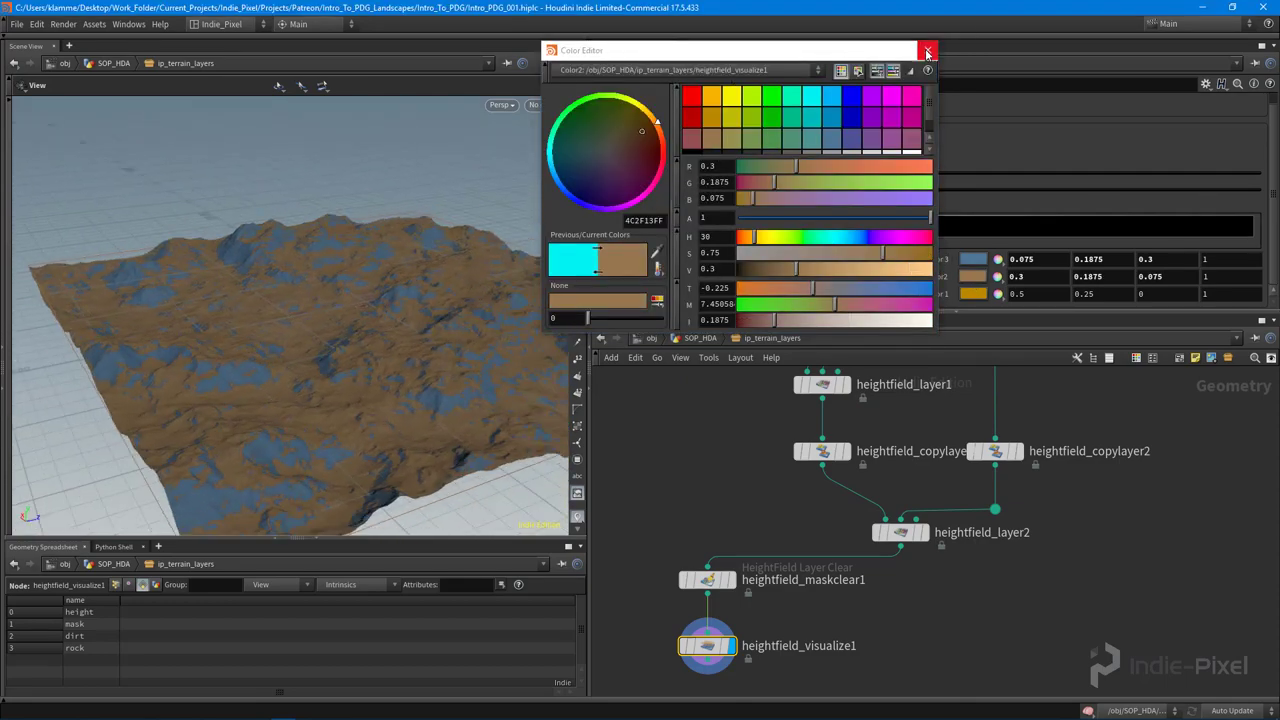
pyautogui.click(928, 49)
pyautogui.moveTo(337, 350); pyautogui.dragTo(400, 355, button='right')
pyautogui.moveTo(400, 355); pyautogui.dragTo(337, 309)
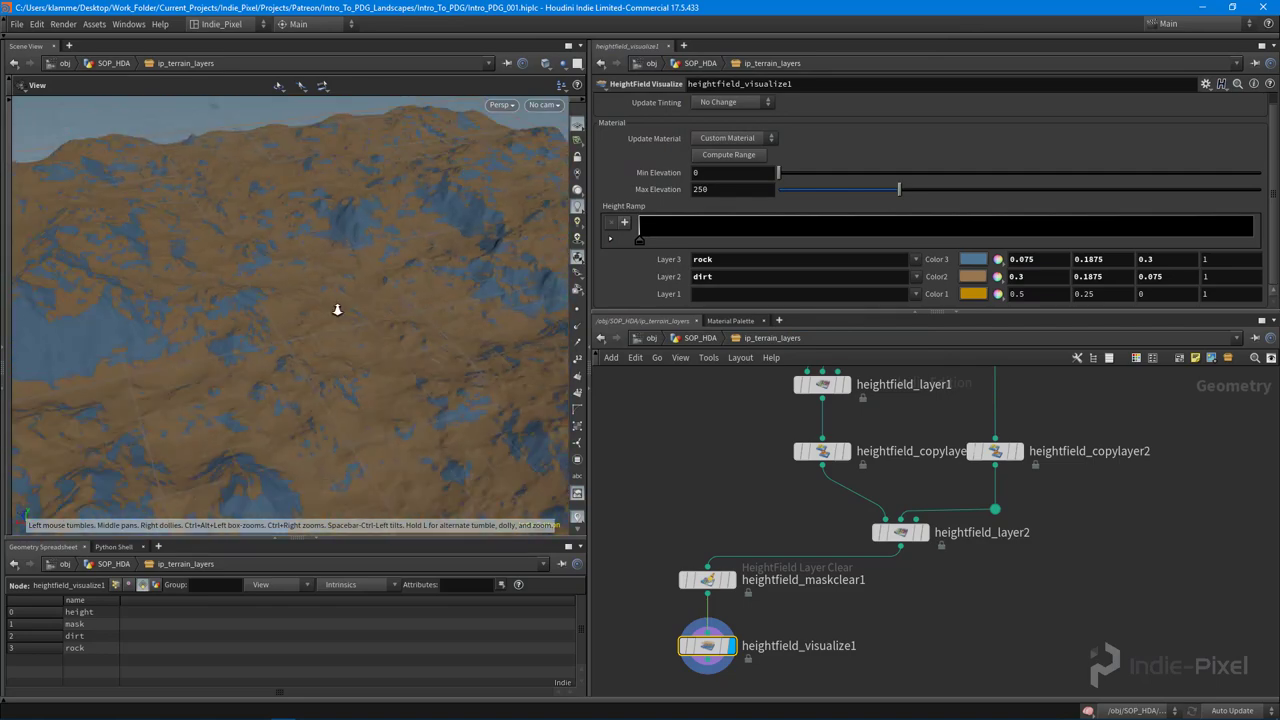
# Step: Move heightfield_maskclear1 and heightfield_visualize1 together under heightfield_layer2
pyautogui.scroll(-5, 400, 315)
pyautogui.moveTo(931, 631); pyautogui.dragTo(896, 544, button='middle')
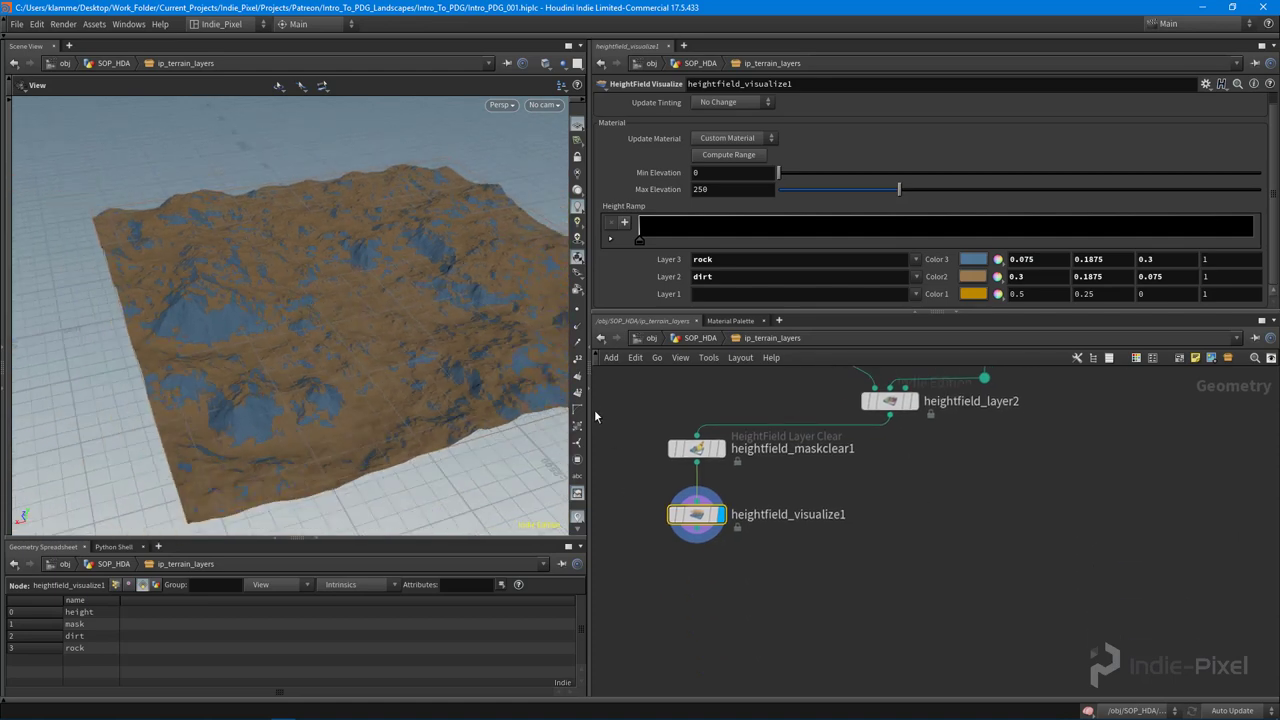
pyautogui.moveTo(594, 409); pyautogui.dragTo(760, 560)
pyautogui.moveTo(697, 448); pyautogui.dragTo(890, 473)
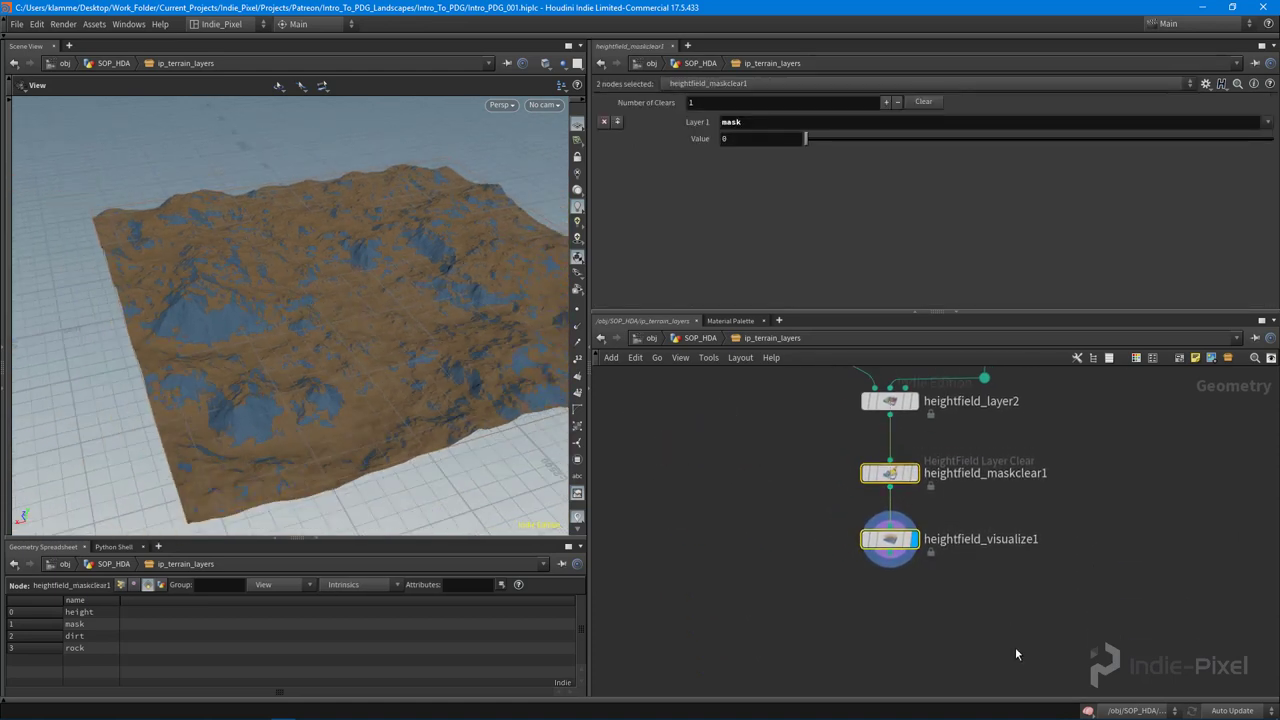
# Step: Search the node menu for 'wrang' and pick Primitive Wrangle, after dismissing an 'attr' search
pyautogui.moveTo(1016, 651); pyautogui.dragTo(945, 562, button='middle')
pyautogui.moveTo(789, 567); pyautogui.dragTo(828, 593, button='middle')
pyautogui.press('Tab')
pyautogui.write('attr')
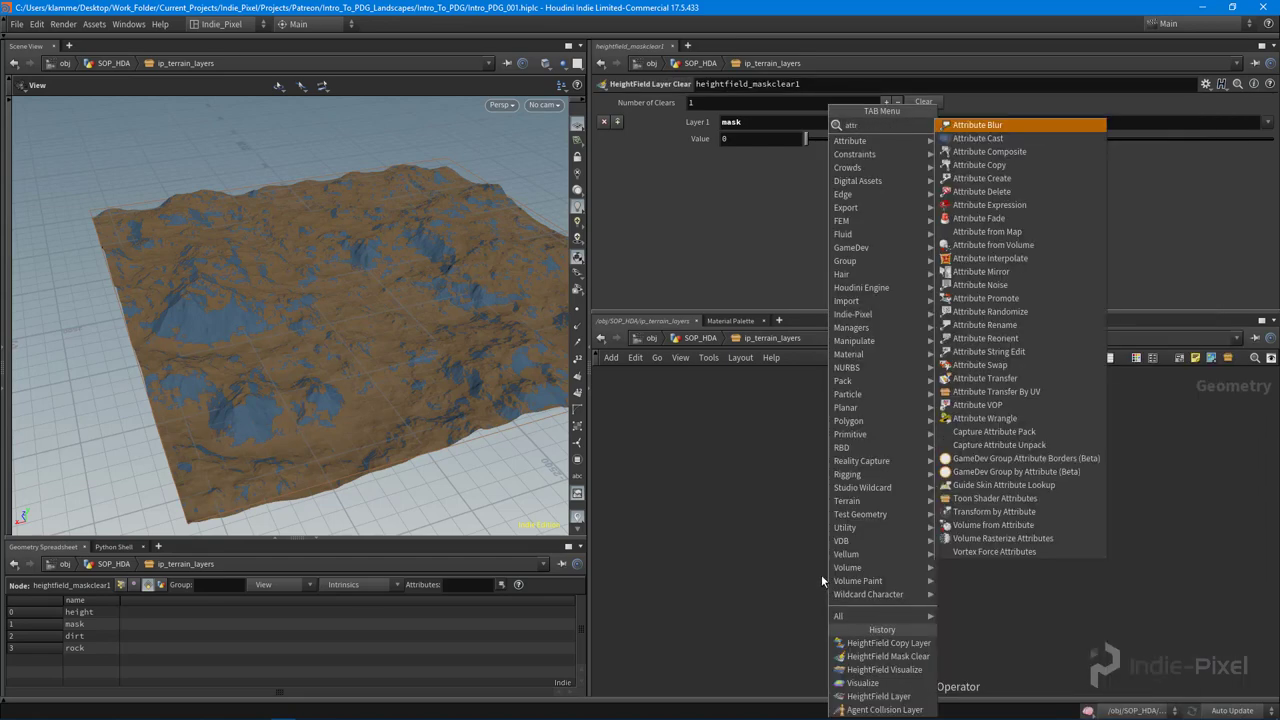
pyautogui.press('Escape')
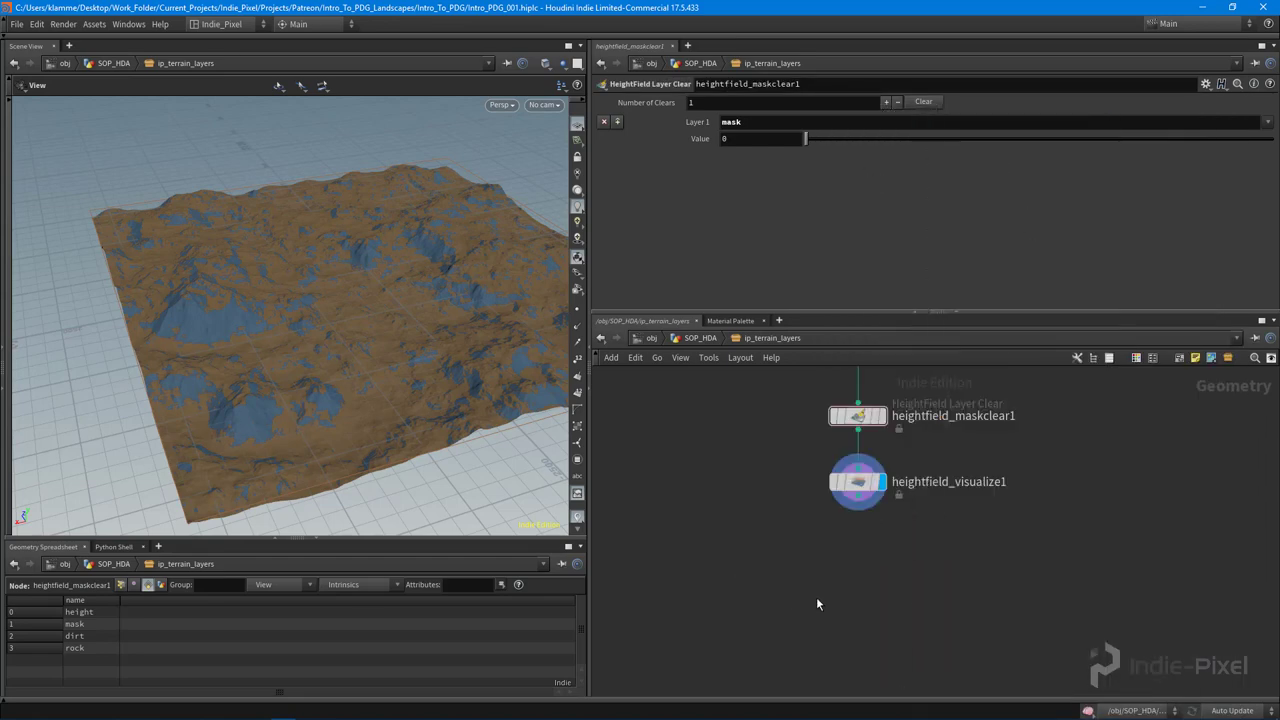
pyautogui.press('Tab')
pyautogui.write('wrang')
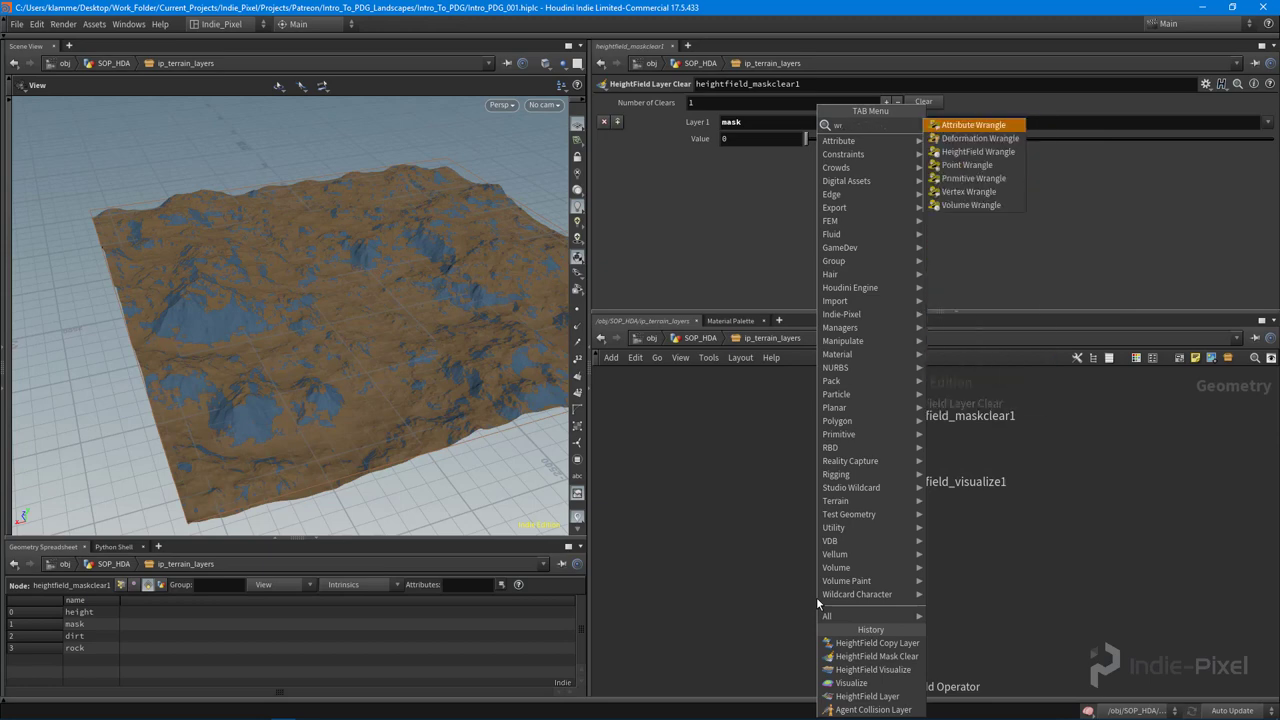
pyautogui.press('Down')
pyautogui.press('Down')
pyautogui.press('Down')
pyautogui.press('Down')
pyautogui.press('Return')
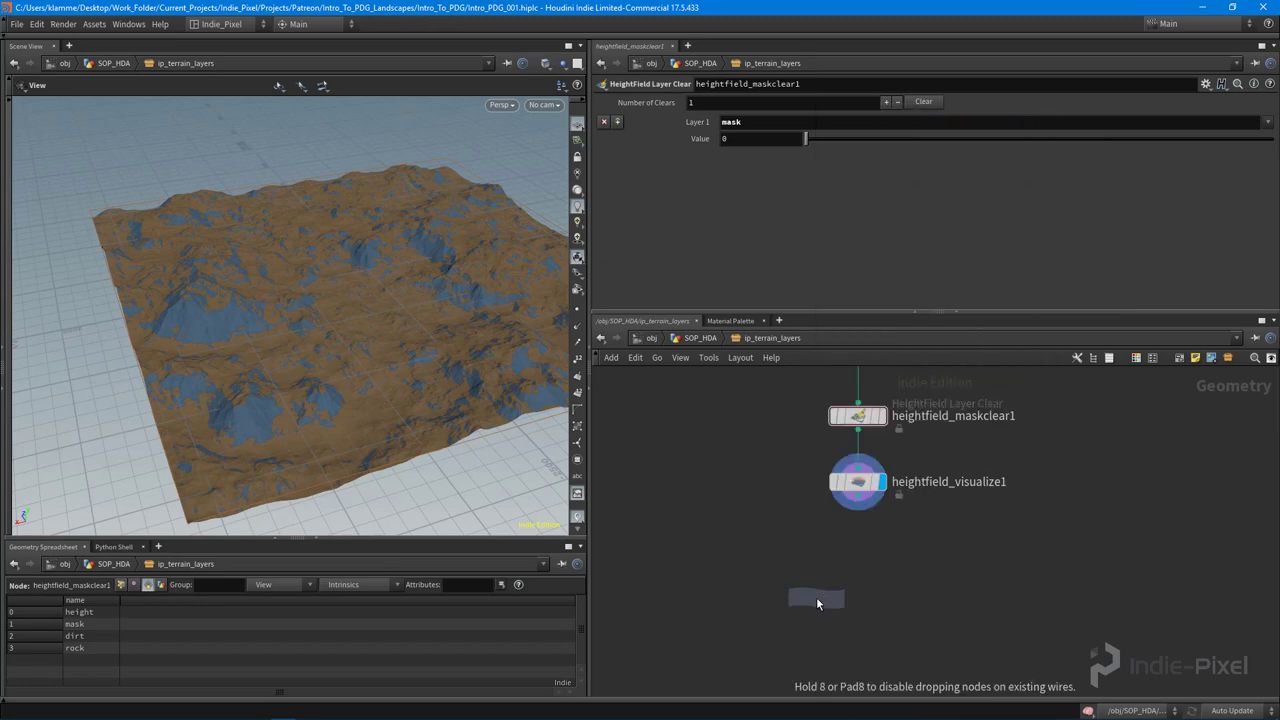
# Step: Place primitivewrangle1, wire heightfield_visualize1 into it, and make it the displayed node
pyautogui.click(857, 570)
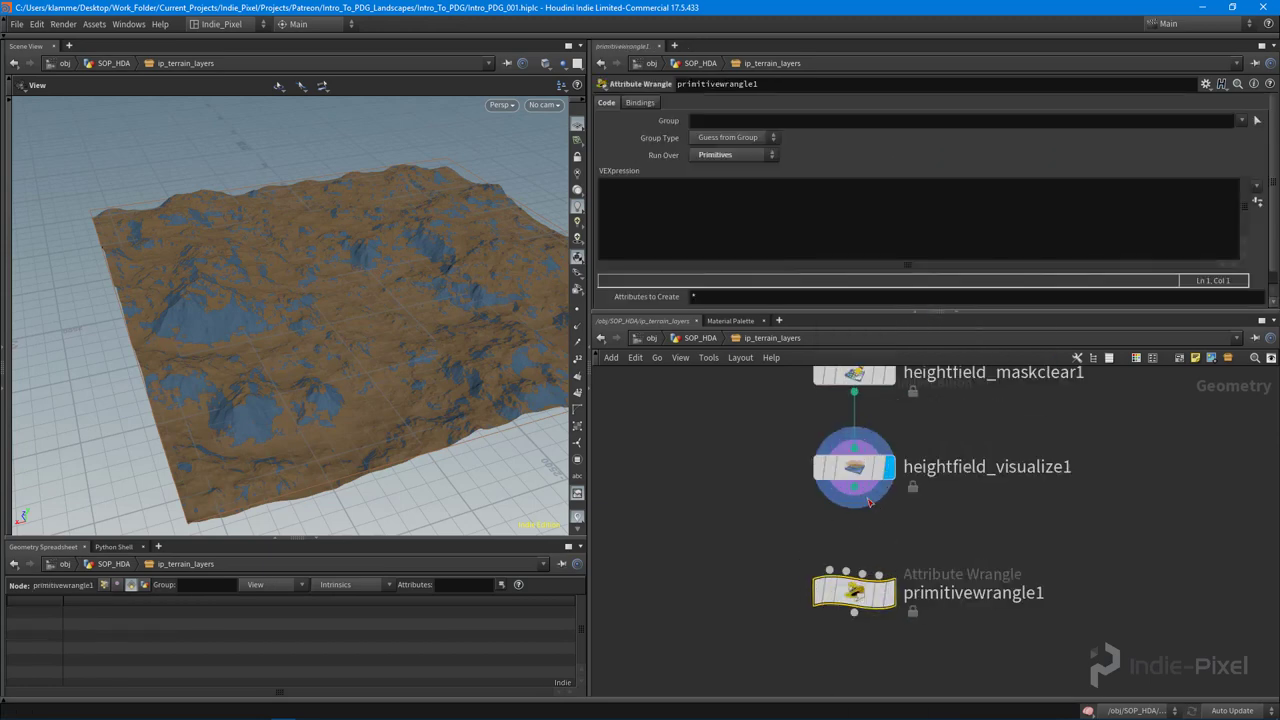
pyautogui.click(840, 552)
pyautogui.click(857, 508)
pyautogui.scroll(3, 860, 585)
pyautogui.click(892, 565)
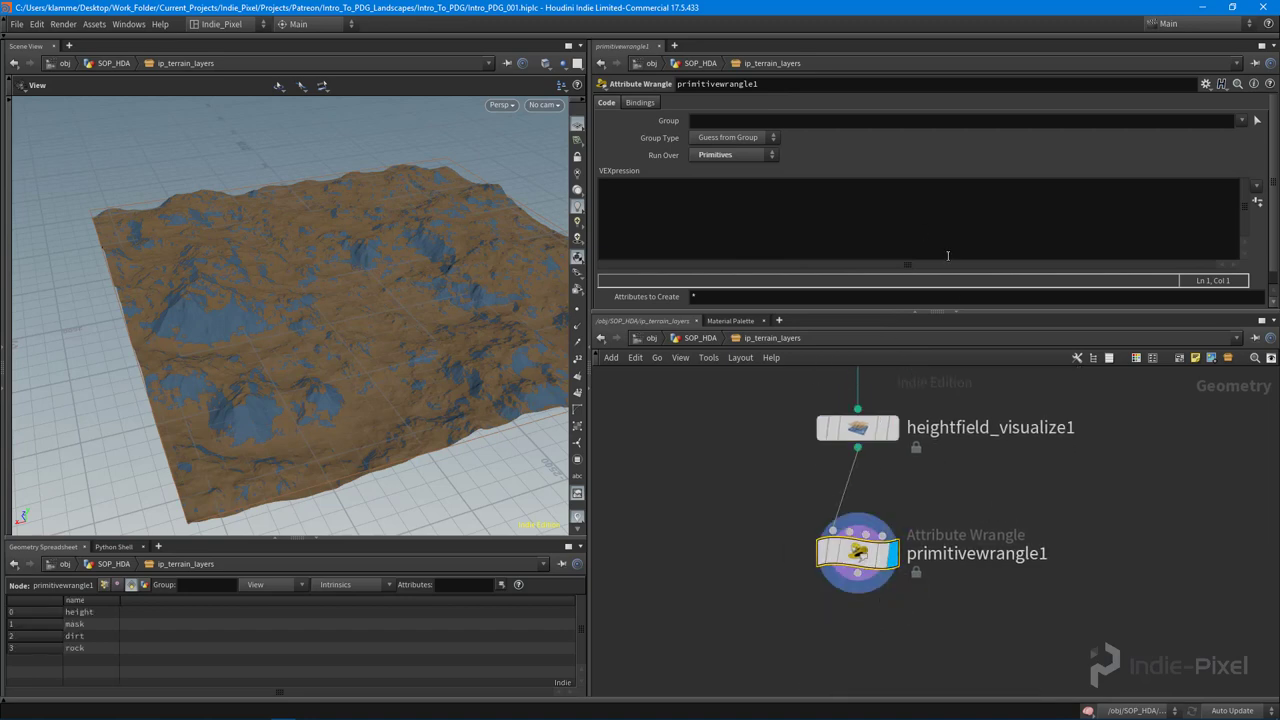
pyautogui.moveTo(1006, 313); pyautogui.dragTo(1006, 347)
pyautogui.moveTo(420, 393); pyautogui.dragTo(403, 337)
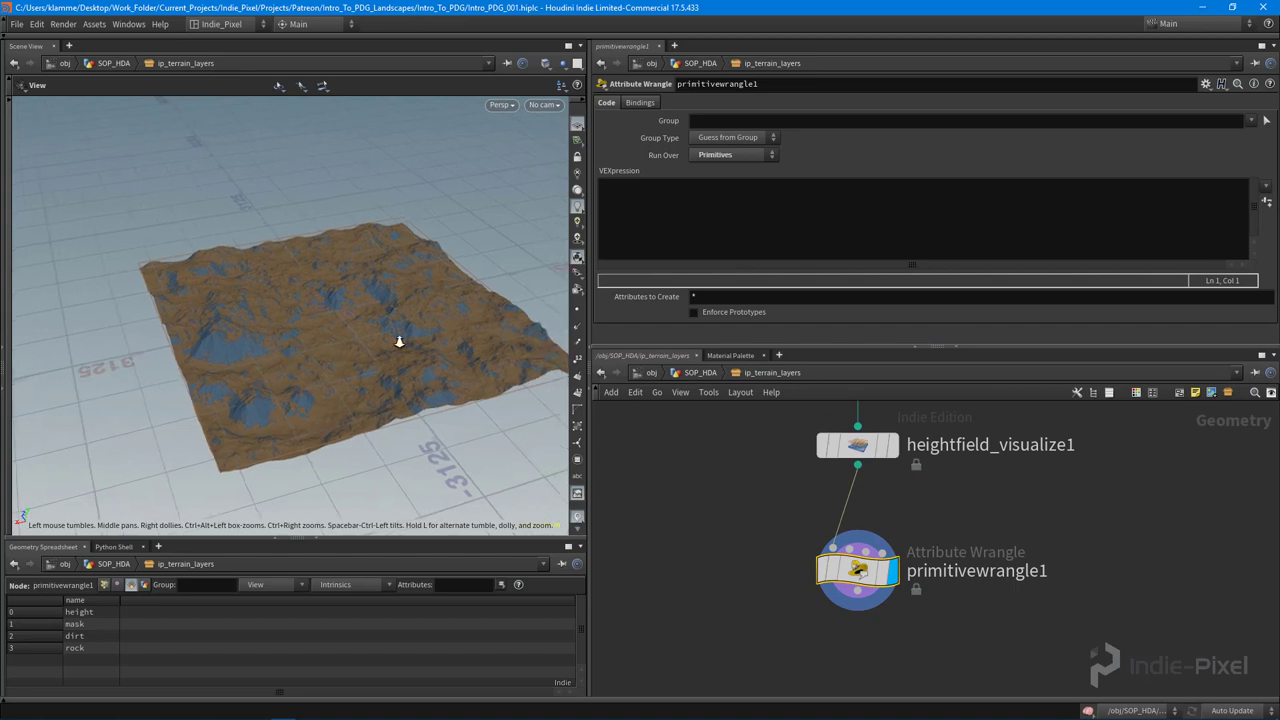
pyautogui.scroll(3, 403, 337)
# Step: Enter s@unity_material = ""; in the wrangle's VEXpression and save the Houdini file
pyautogui.click(808, 224)
pyautogui.write('s')
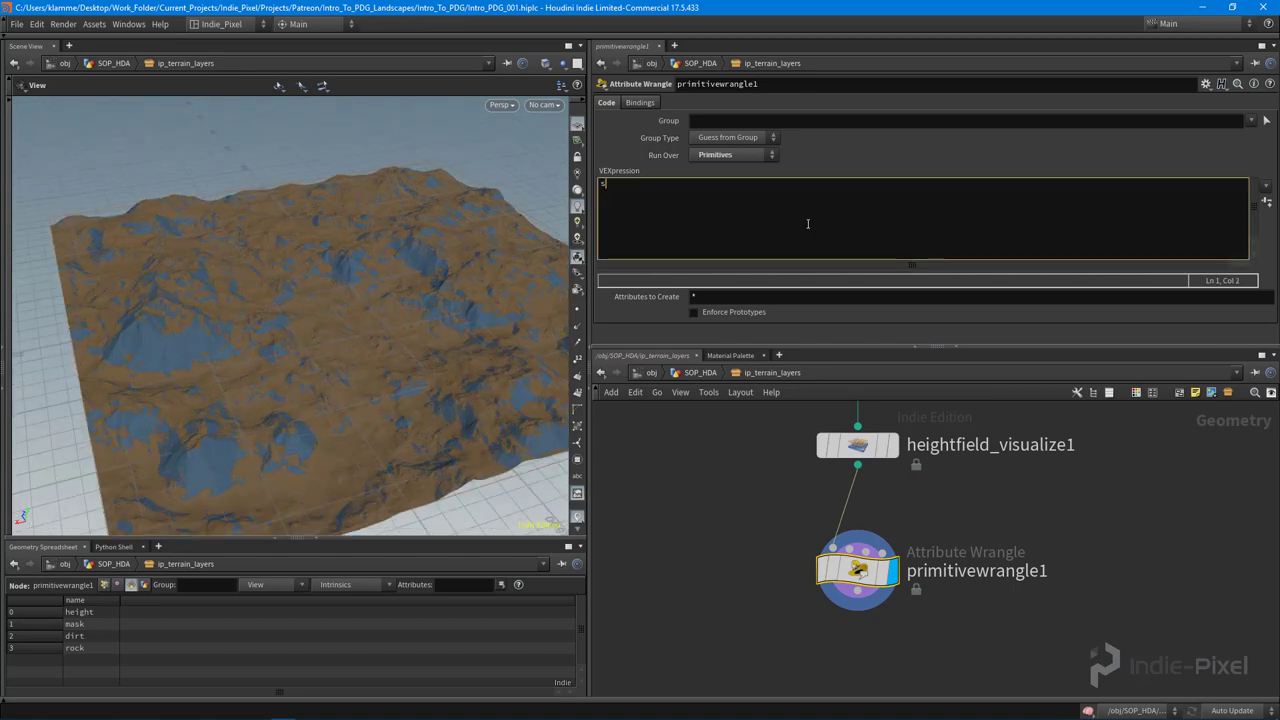
pyautogui.write('@unity_material =')
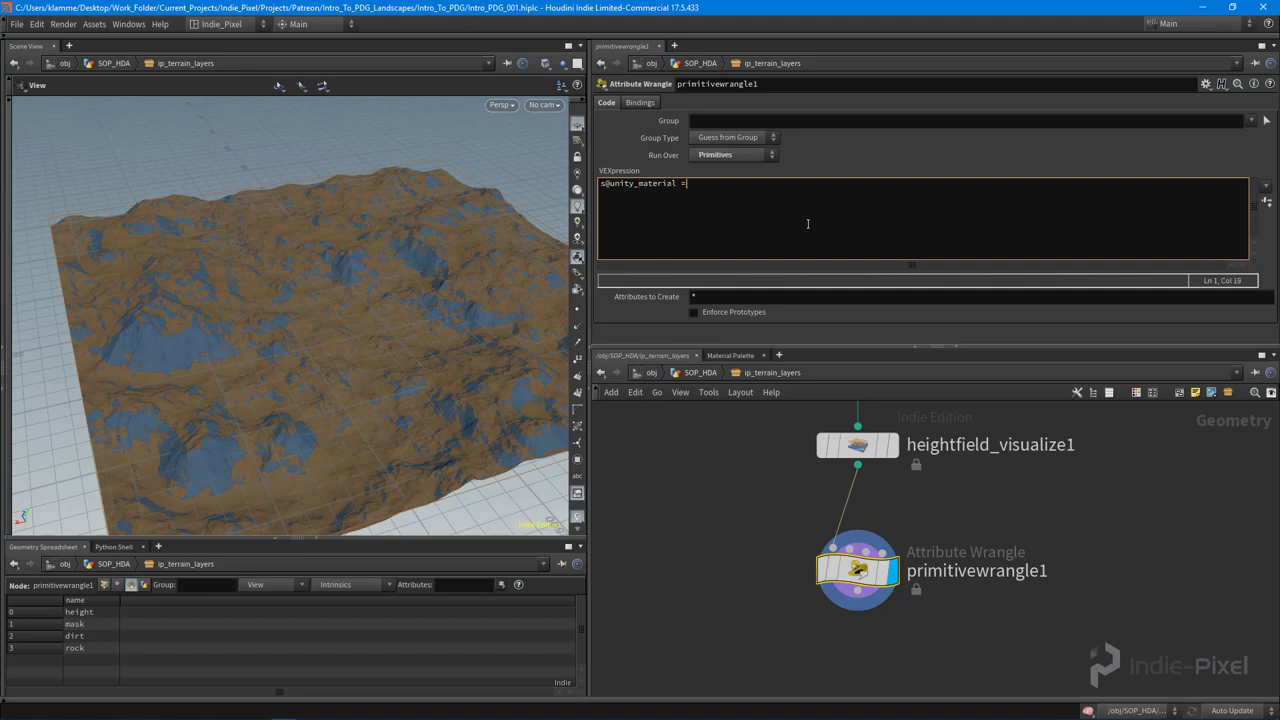
pyautogui.write(' "";')
pyautogui.hotkey('ctrl', 's')
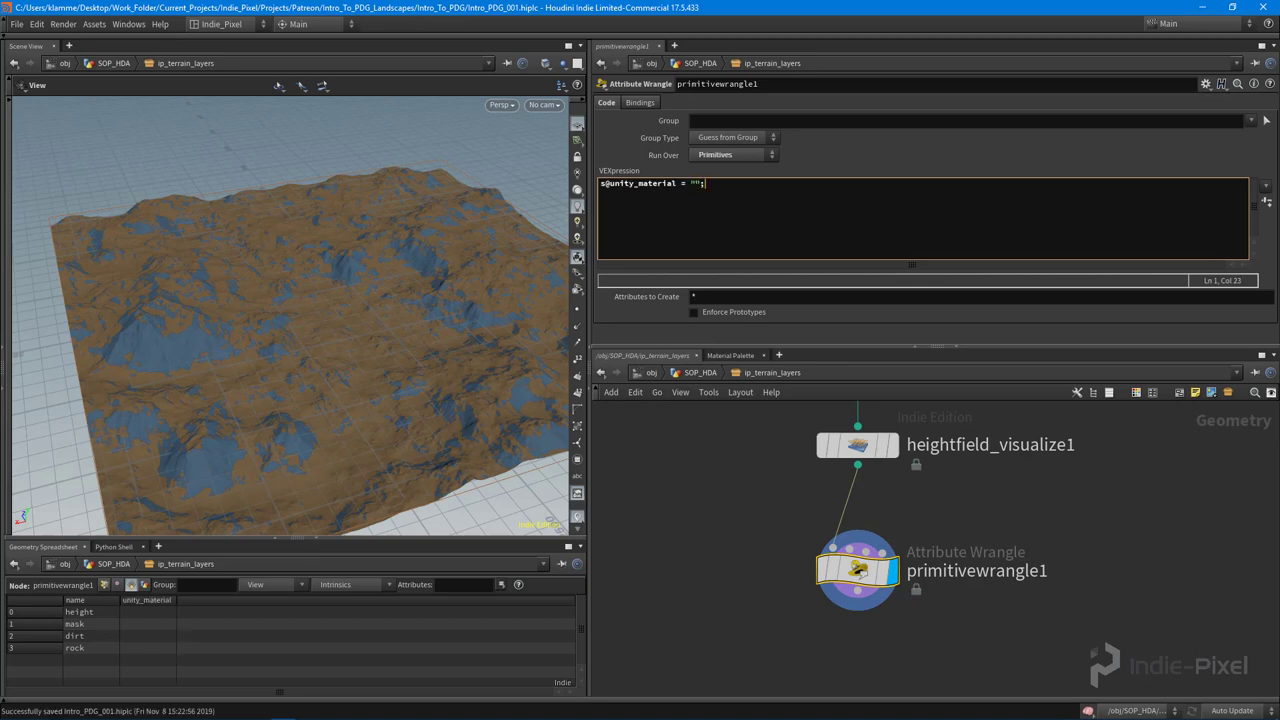
pyautogui.click(357, 714)
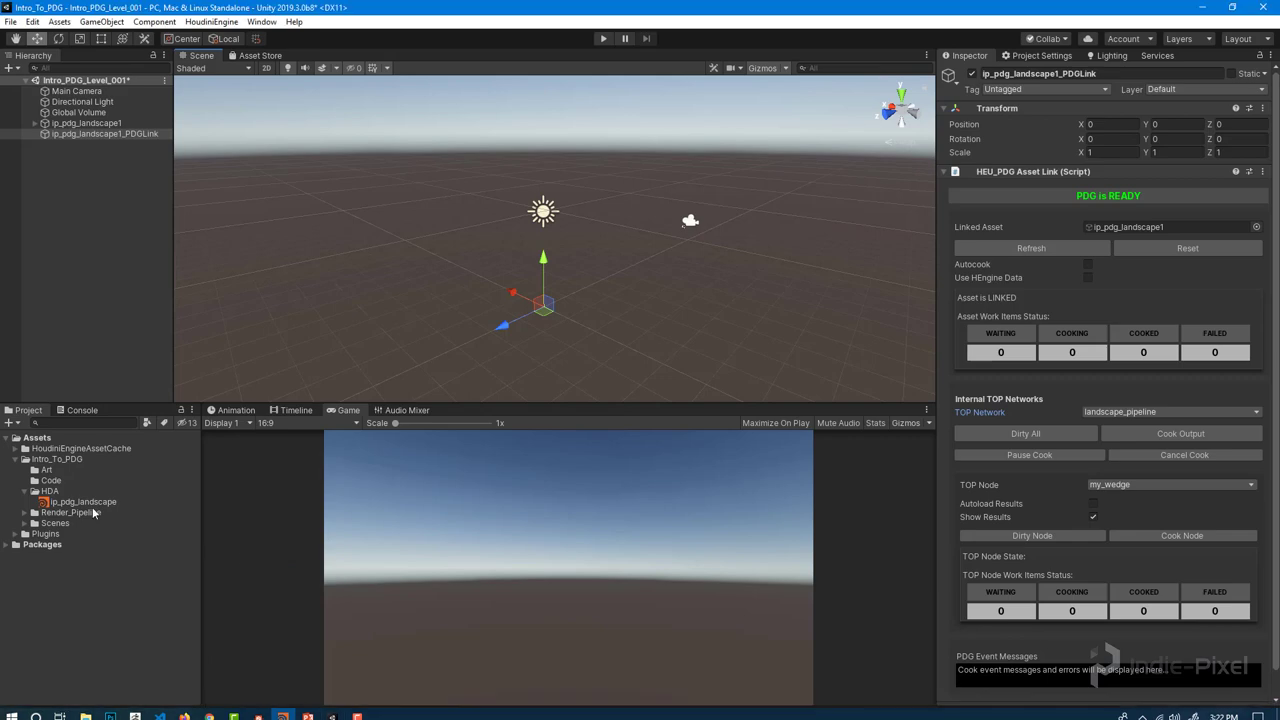
# Step: Create a folder named Material inside the Art folder
pyautogui.click(25, 491)
pyautogui.rightClick(46, 472)
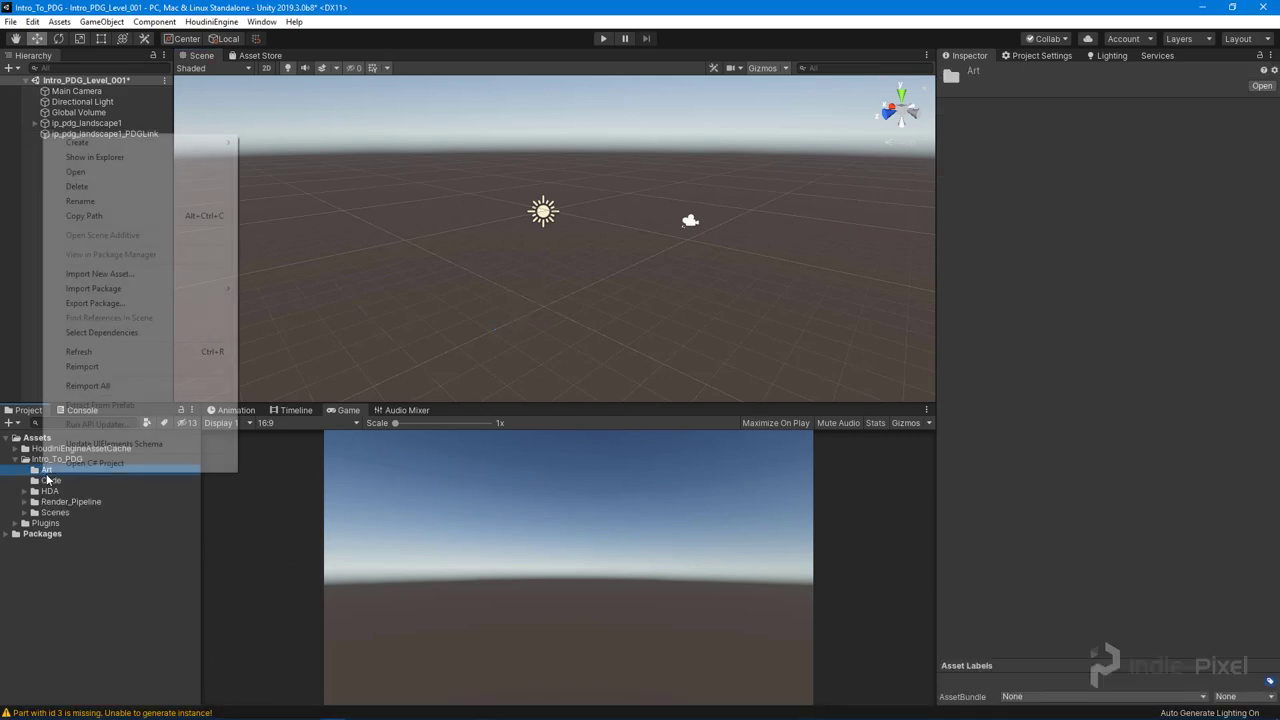
pyautogui.moveTo(150, 142)
pyautogui.click(280, 142)
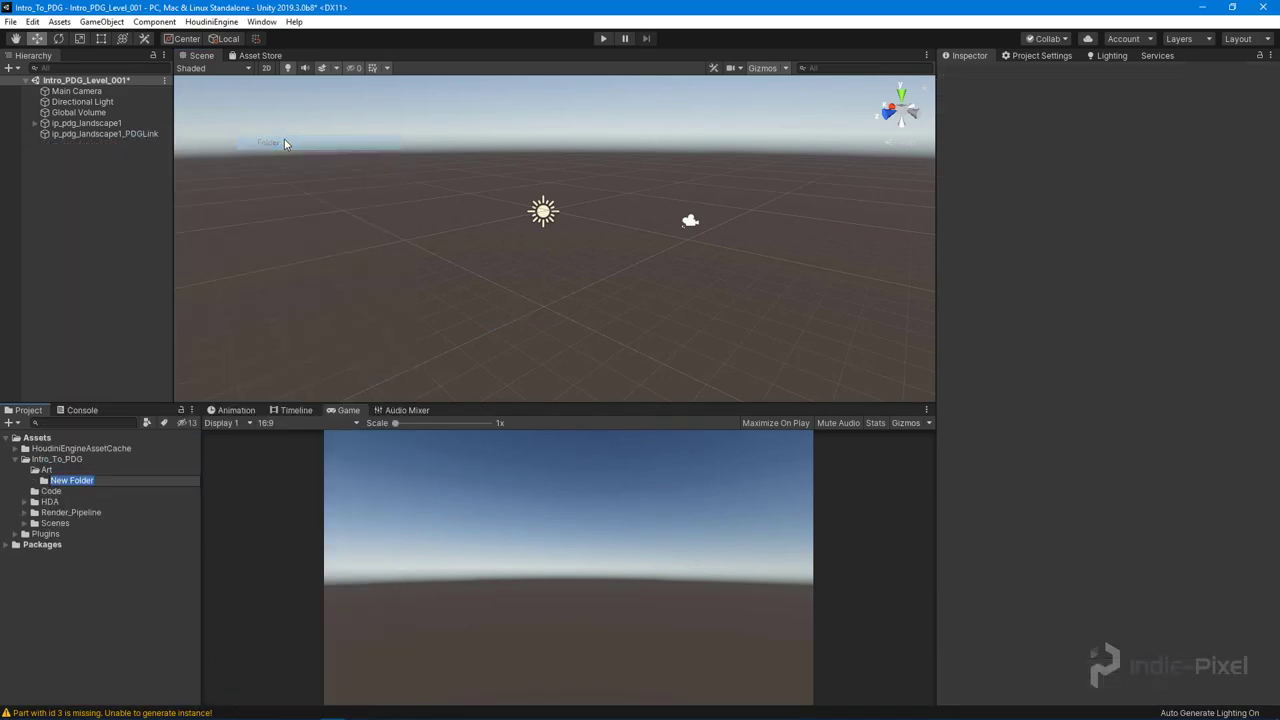
pyautogui.write('Material')
pyautogui.press('Return')
# Step: Create a new material in the Material folder and begin naming it Default_Terrain_MAT
pyautogui.rightClick(79, 482)
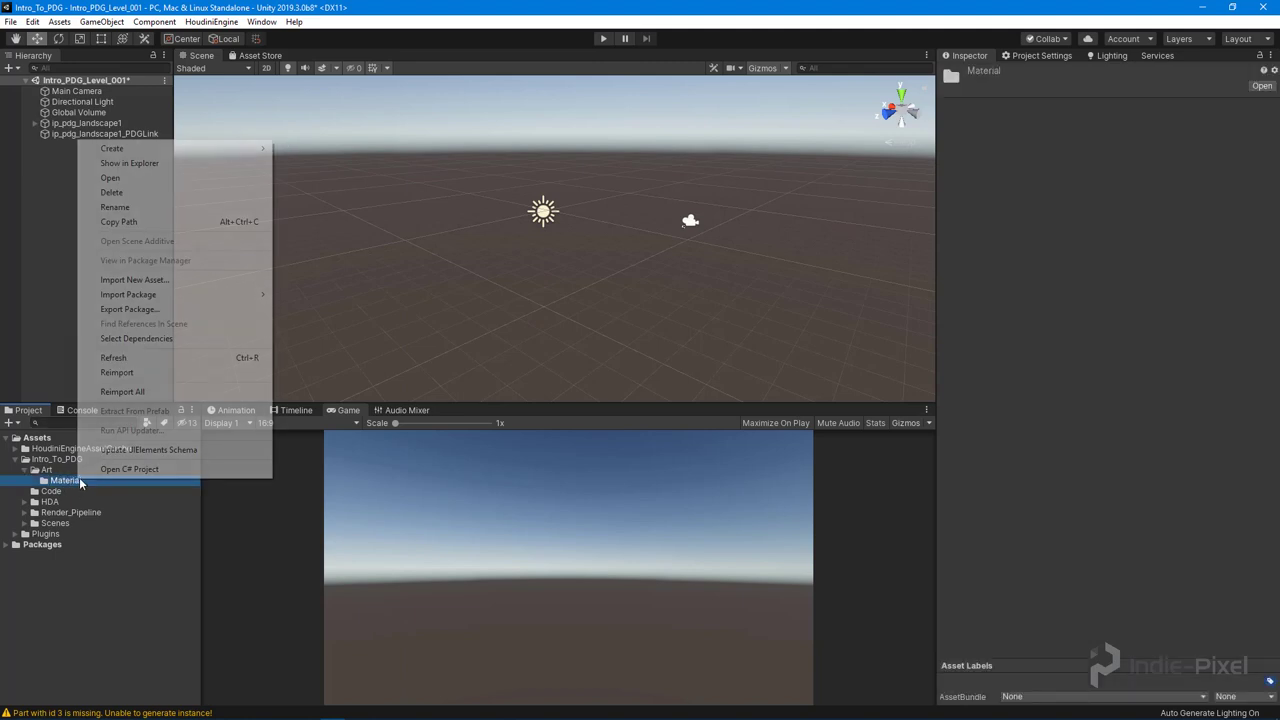
pyautogui.moveTo(222, 152)
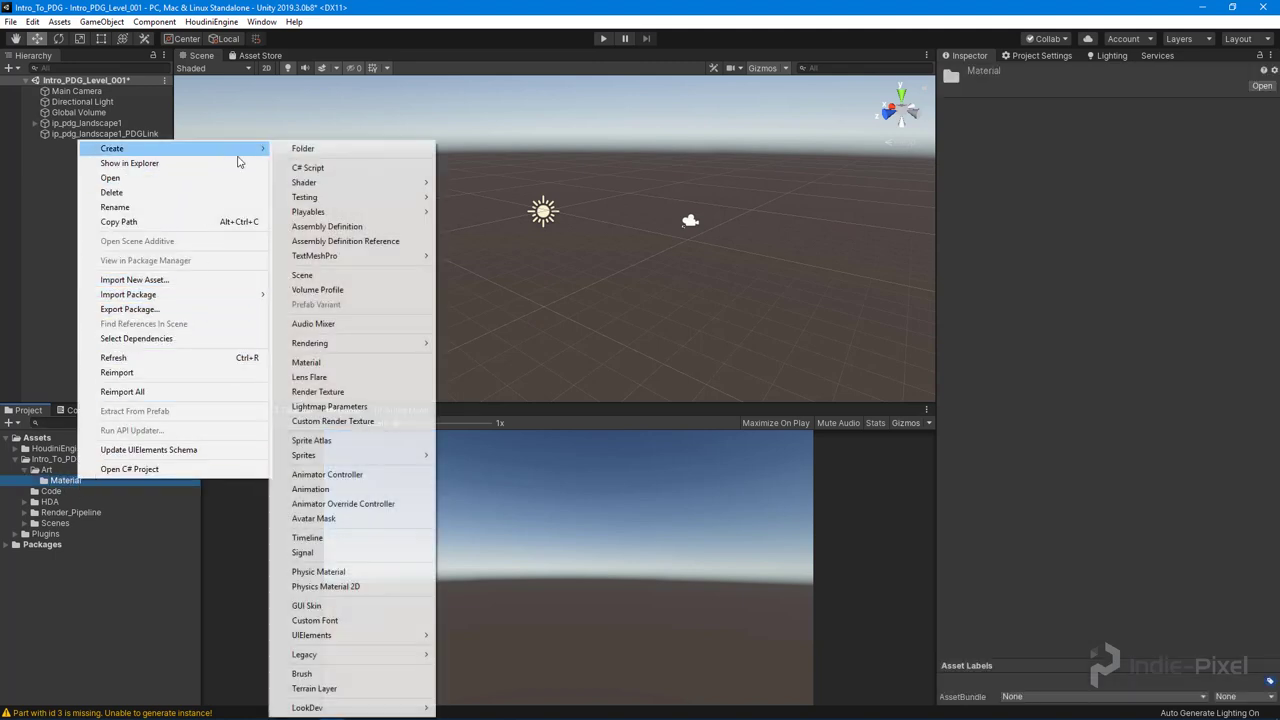
pyautogui.click(334, 363)
pyautogui.write('Default_Terrain_MAT')
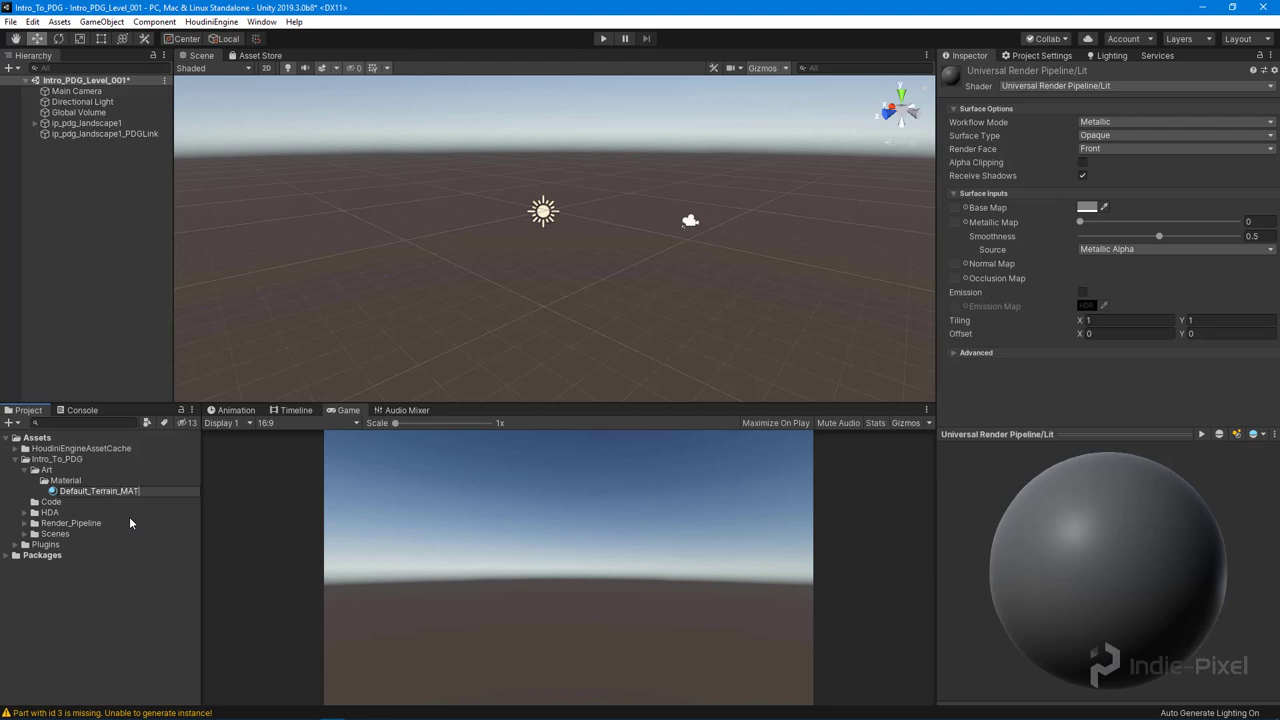
# Step: Confirm the name Default_Terrain_MAT and bring up the material's Shader list
pyautogui.press('Return')
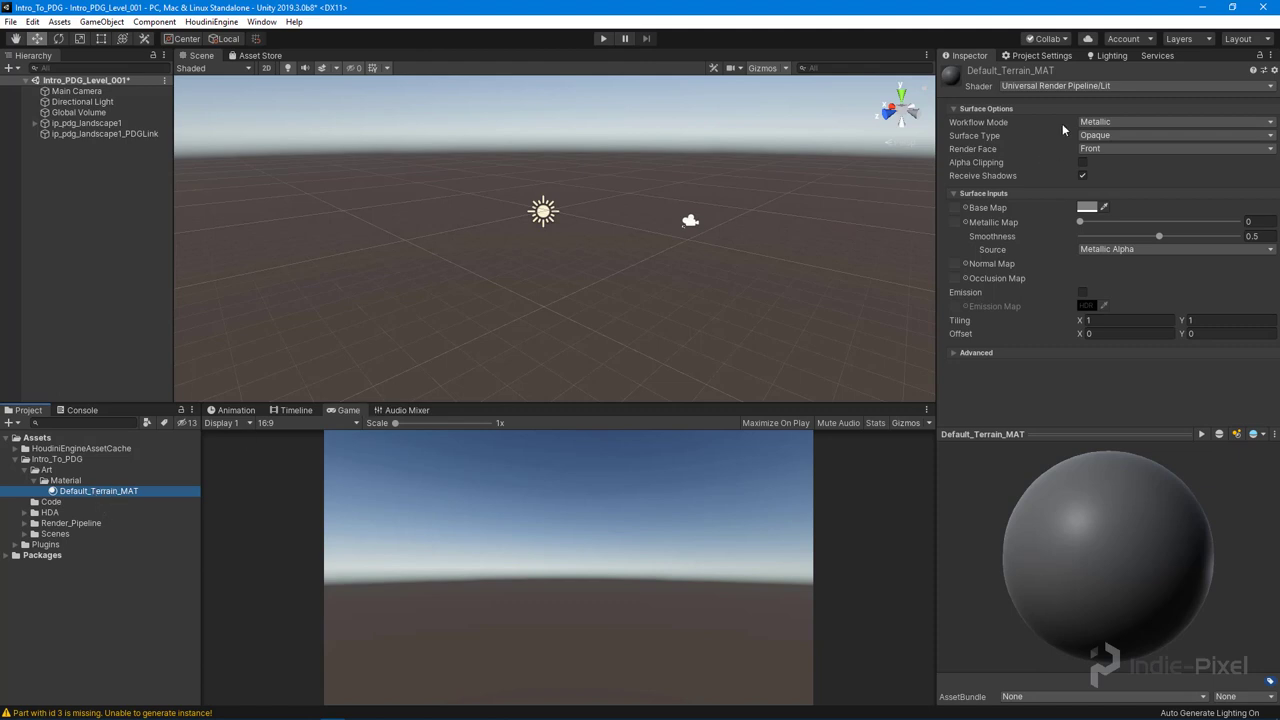
pyautogui.click(1038, 86)
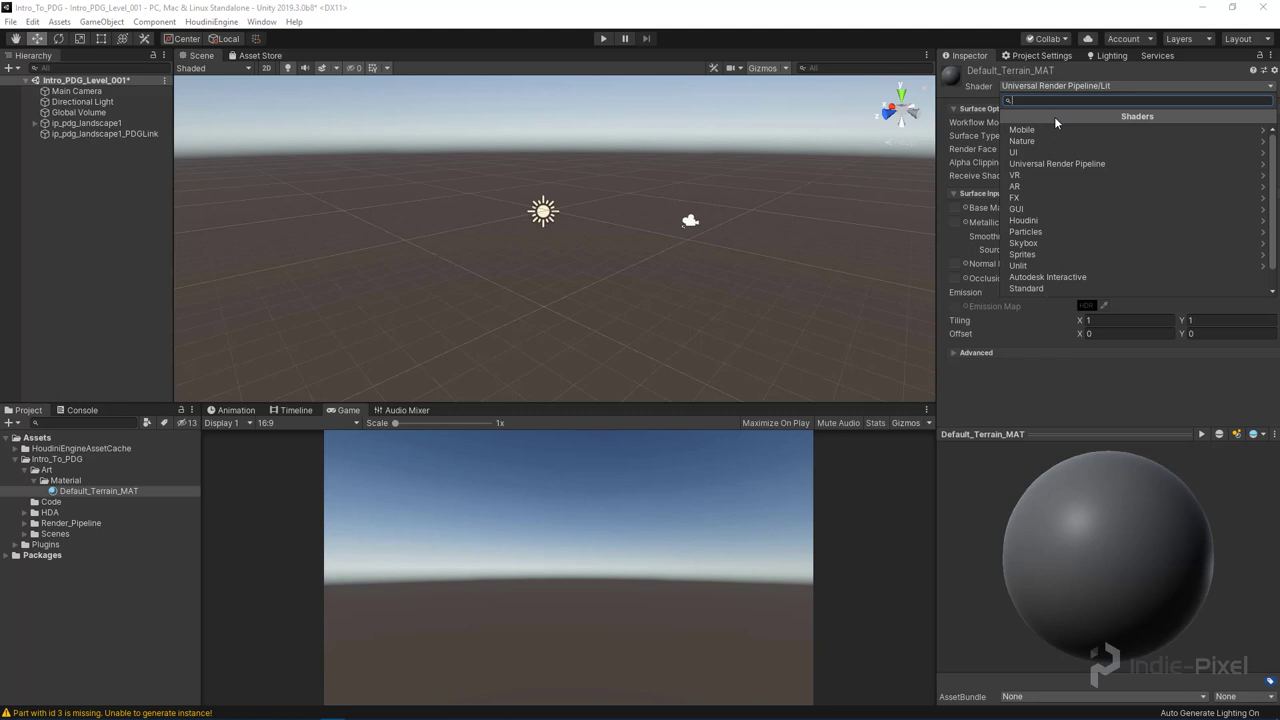
# Step: Switch Default_Terrain_MAT's shader to Universal Render Pipeline/Terrain/Lit
pyautogui.click(1084, 163)
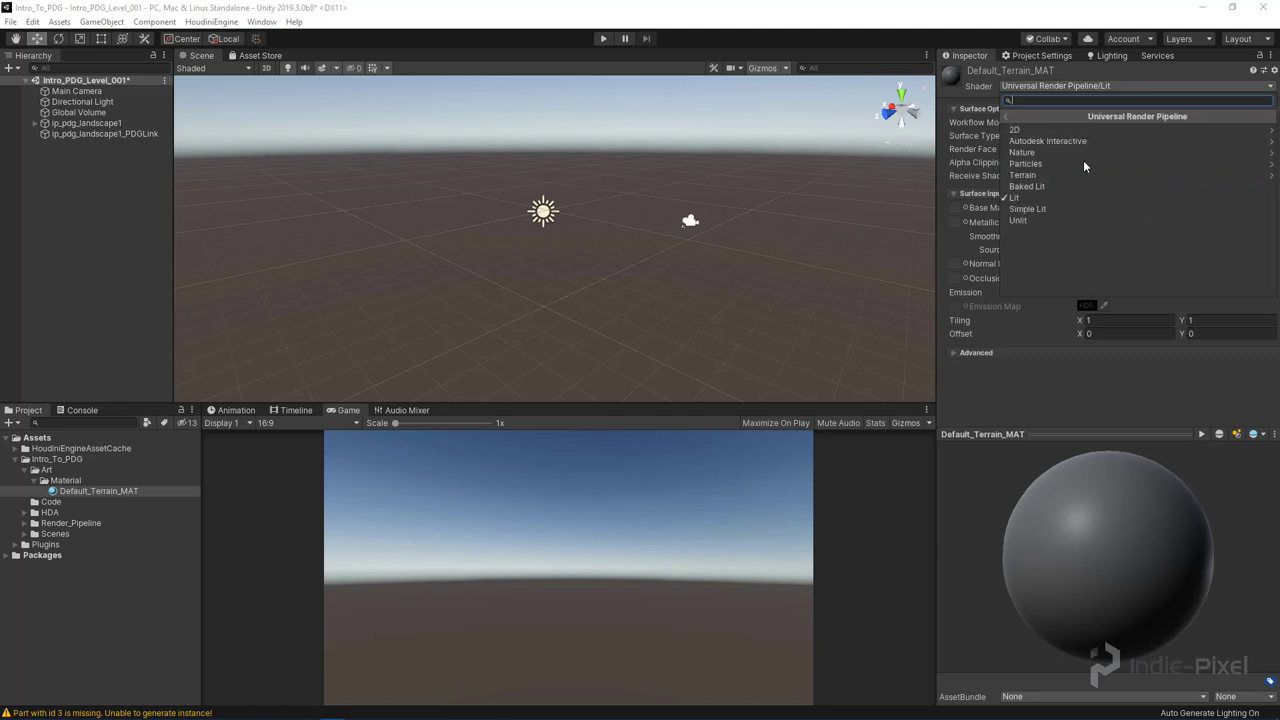
pyautogui.click(1067, 152)
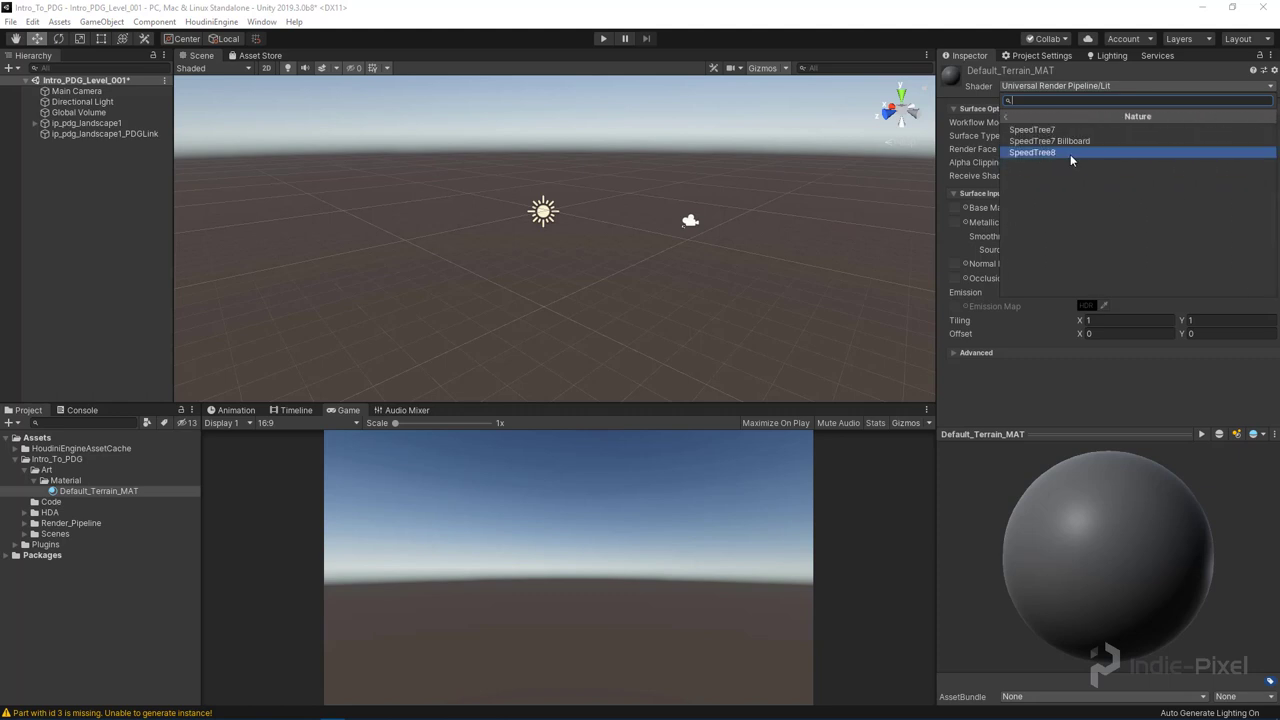
pyautogui.click(1002, 116)
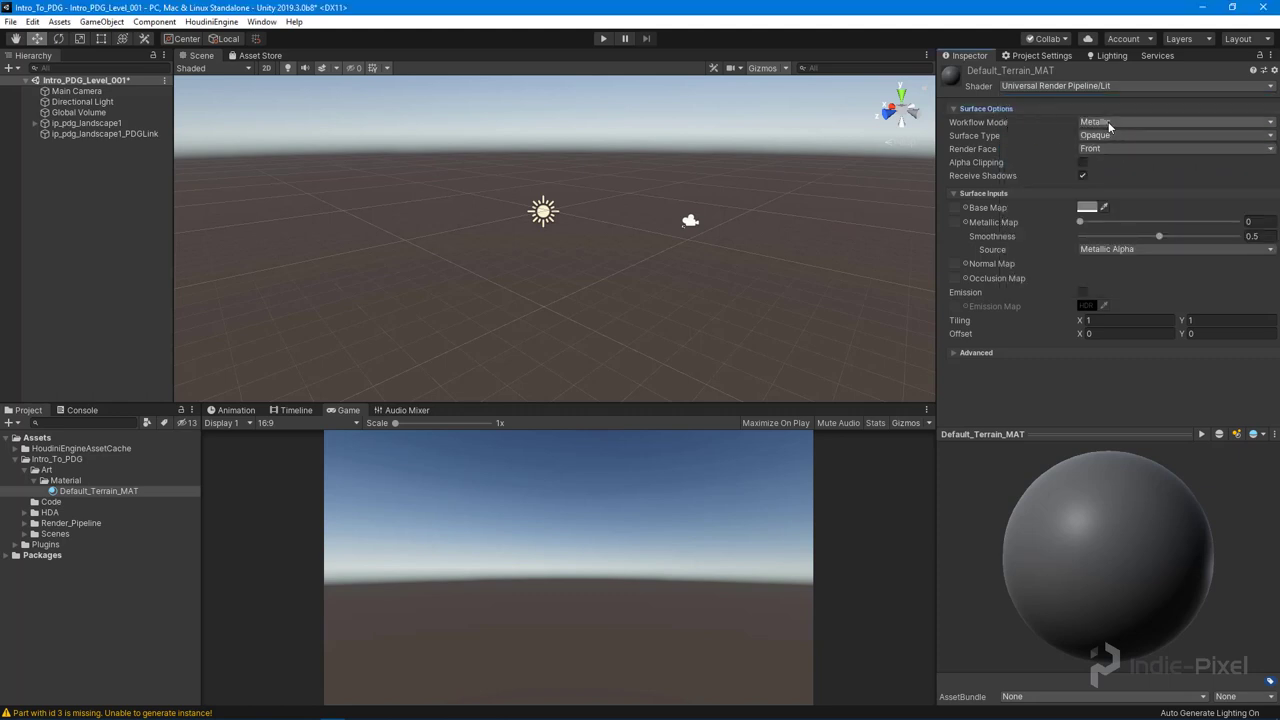
pyautogui.click(1078, 87)
pyautogui.click(1096, 163)
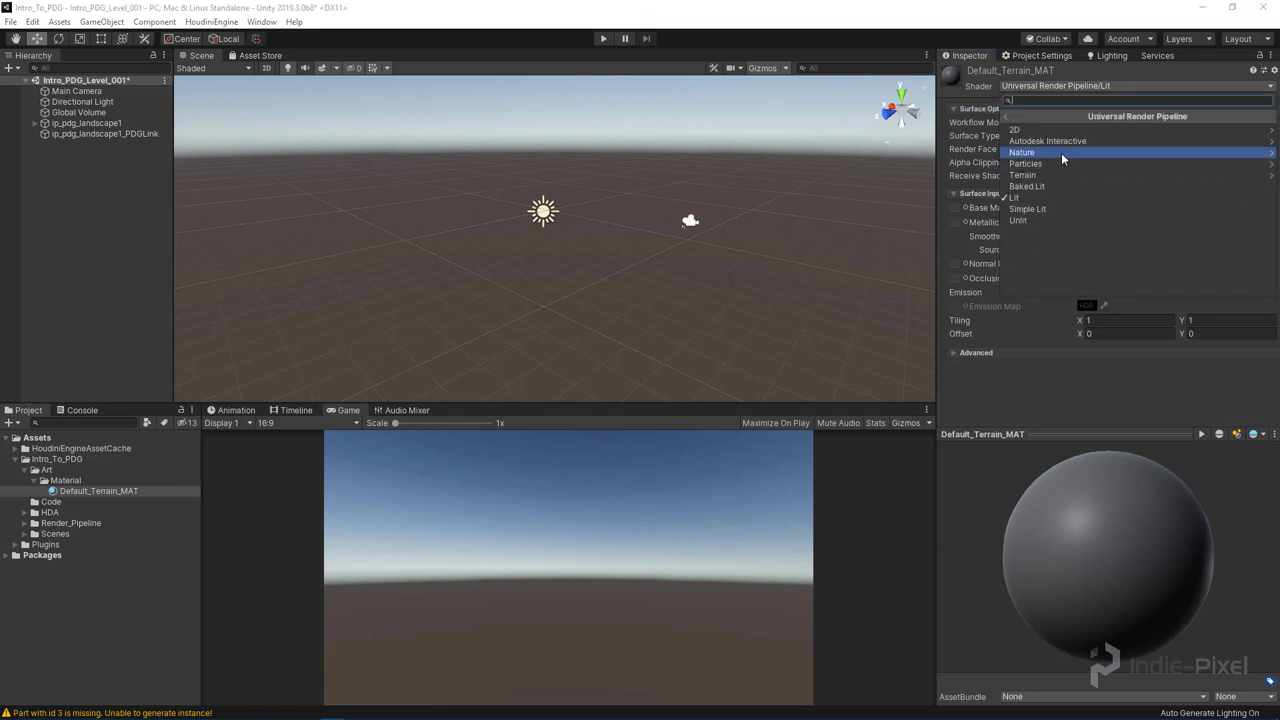
pyautogui.click(1052, 174)
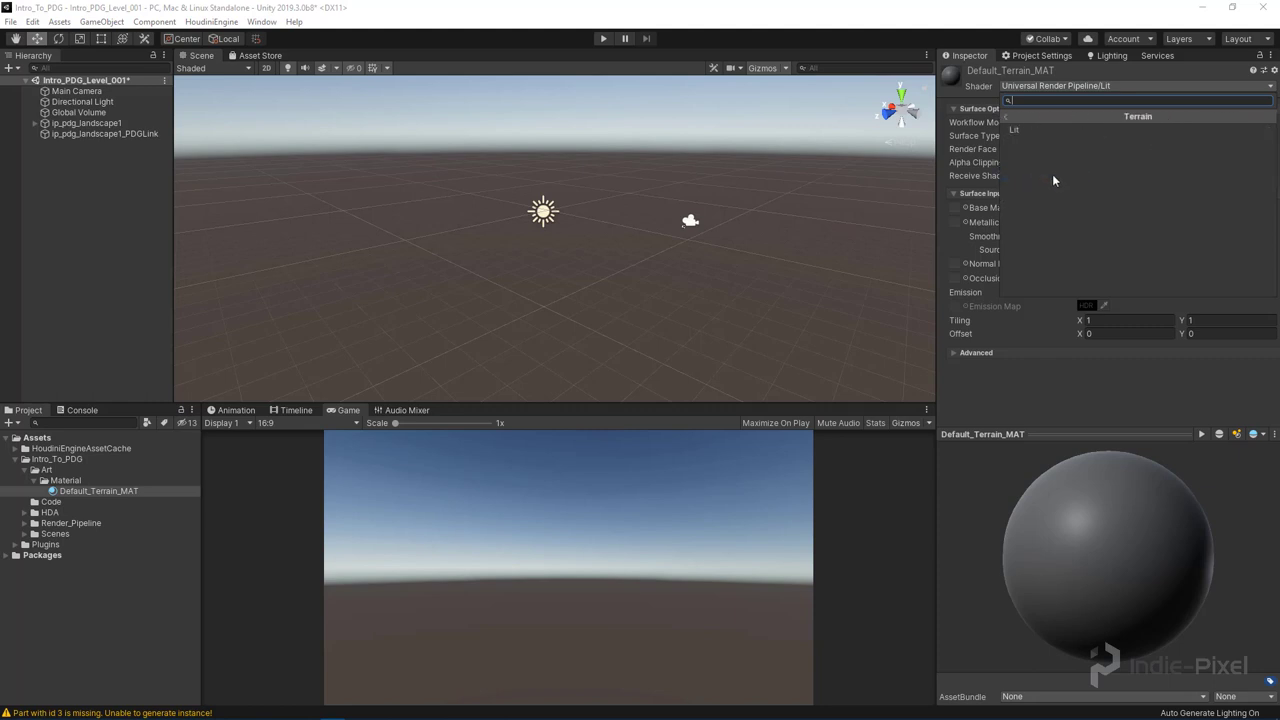
pyautogui.click(1044, 131)
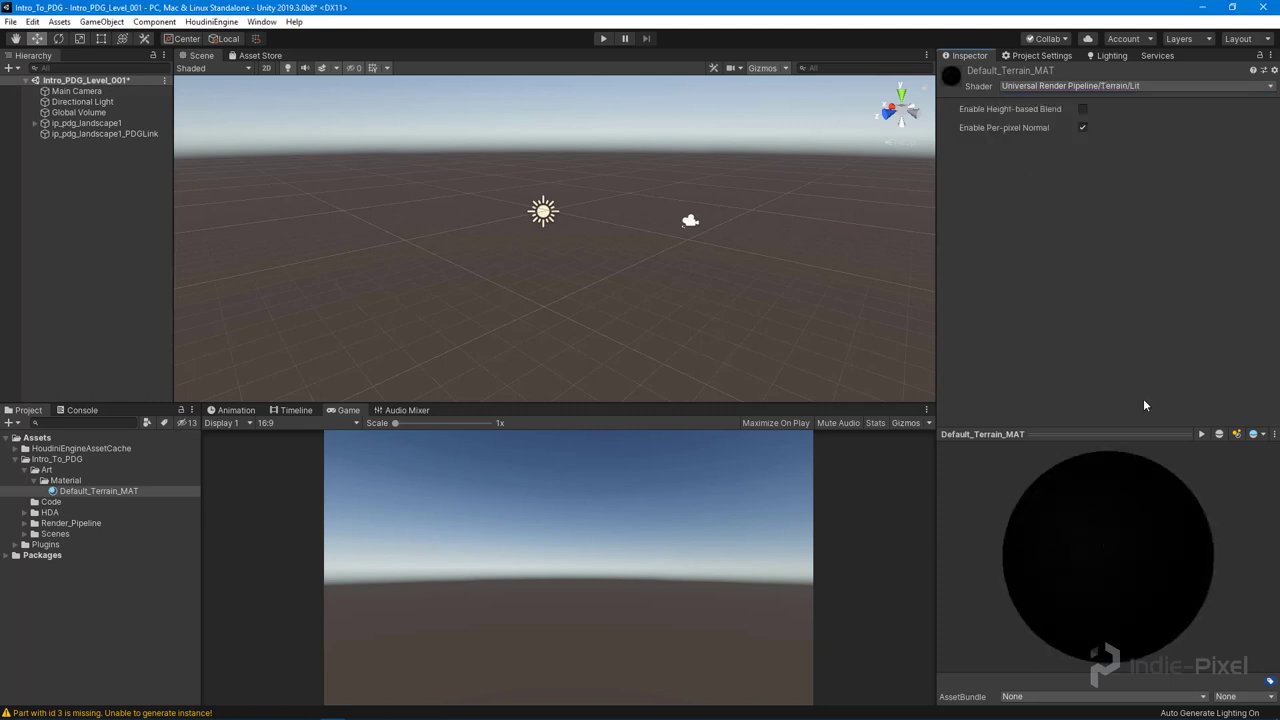
pyautogui.moveTo(1132, 434)
pyautogui.mouseDown()
pyautogui.moveTo(1131, 409)
pyautogui.moveTo(1132, 442)
pyautogui.mouseUp()
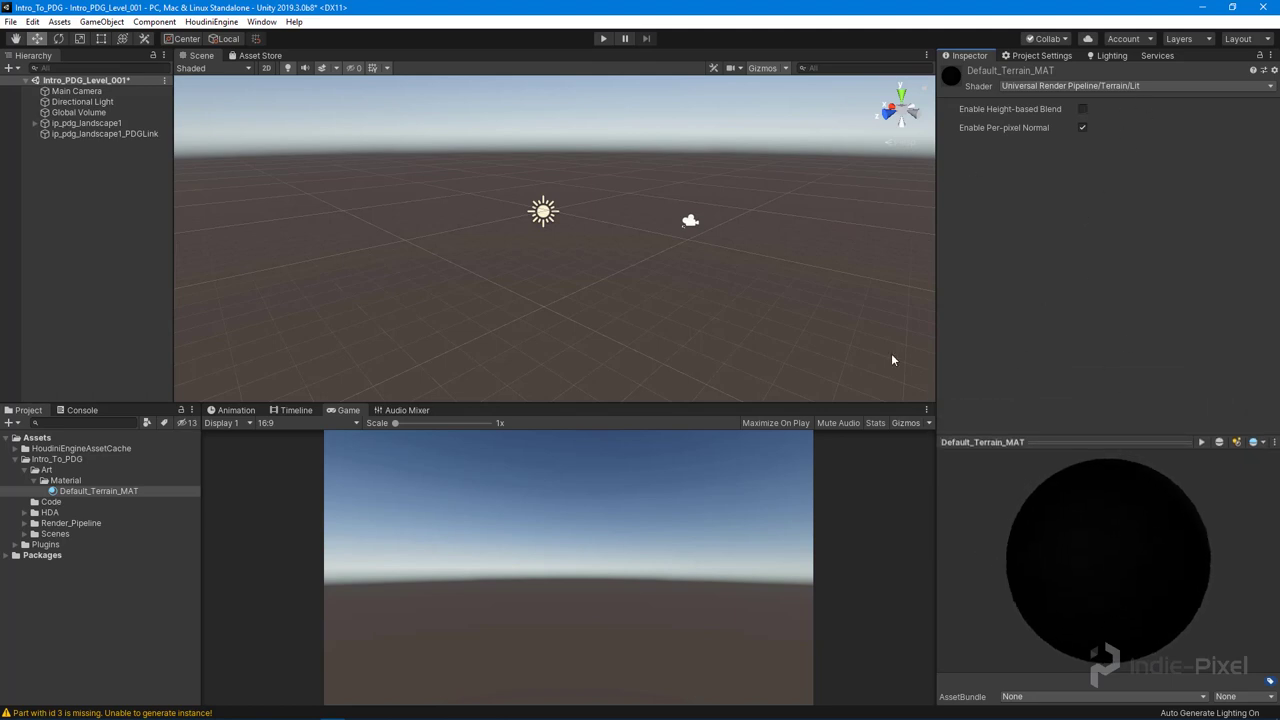
# Step: Browse the Nature Terrain shaders but keep Terrain Lit, then copy Default_Terrain_MAT's asset path
pyautogui.click(1140, 86)
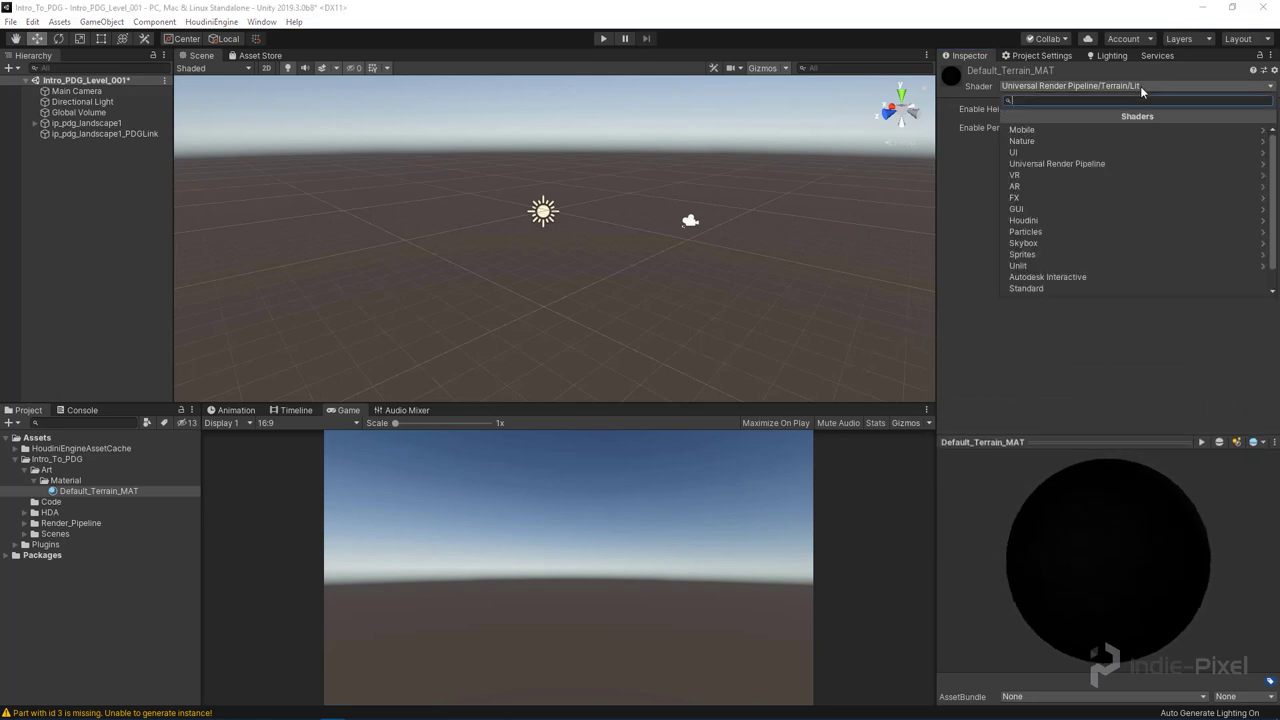
pyautogui.click(1103, 145)
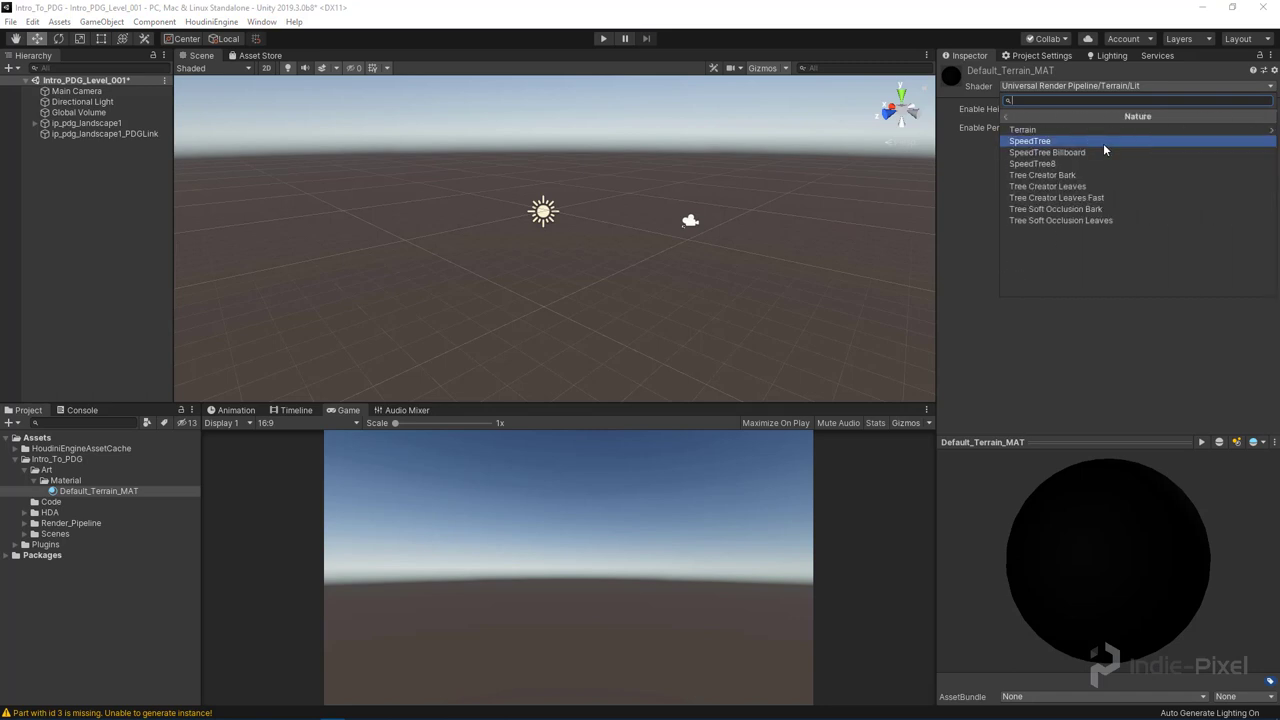
pyautogui.click(1075, 130)
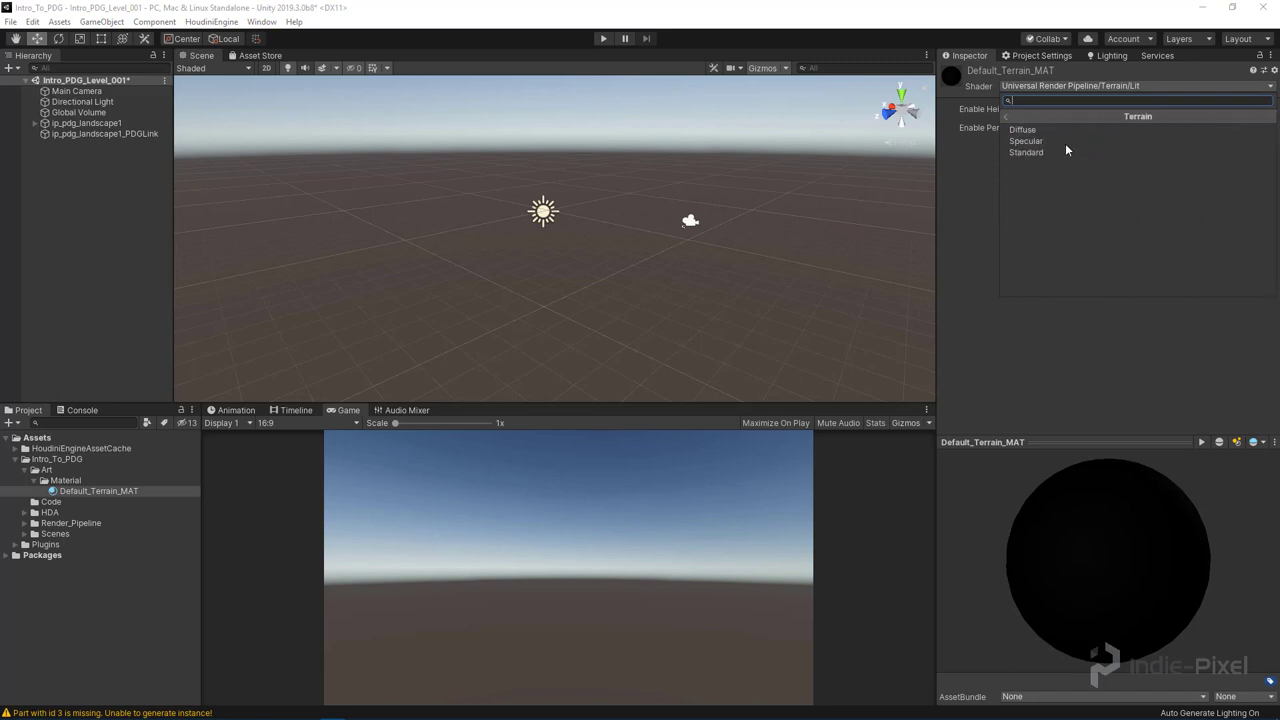
pyautogui.click(998, 116)
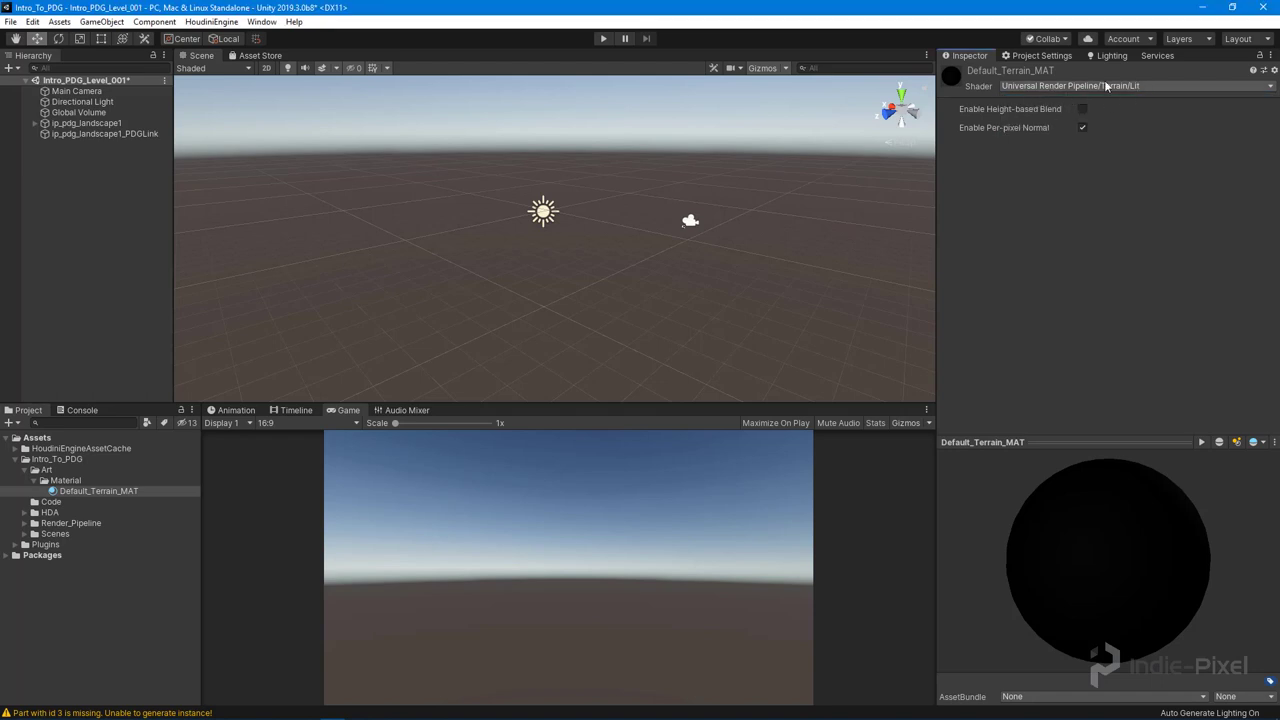
pyautogui.rightClick(90, 496)
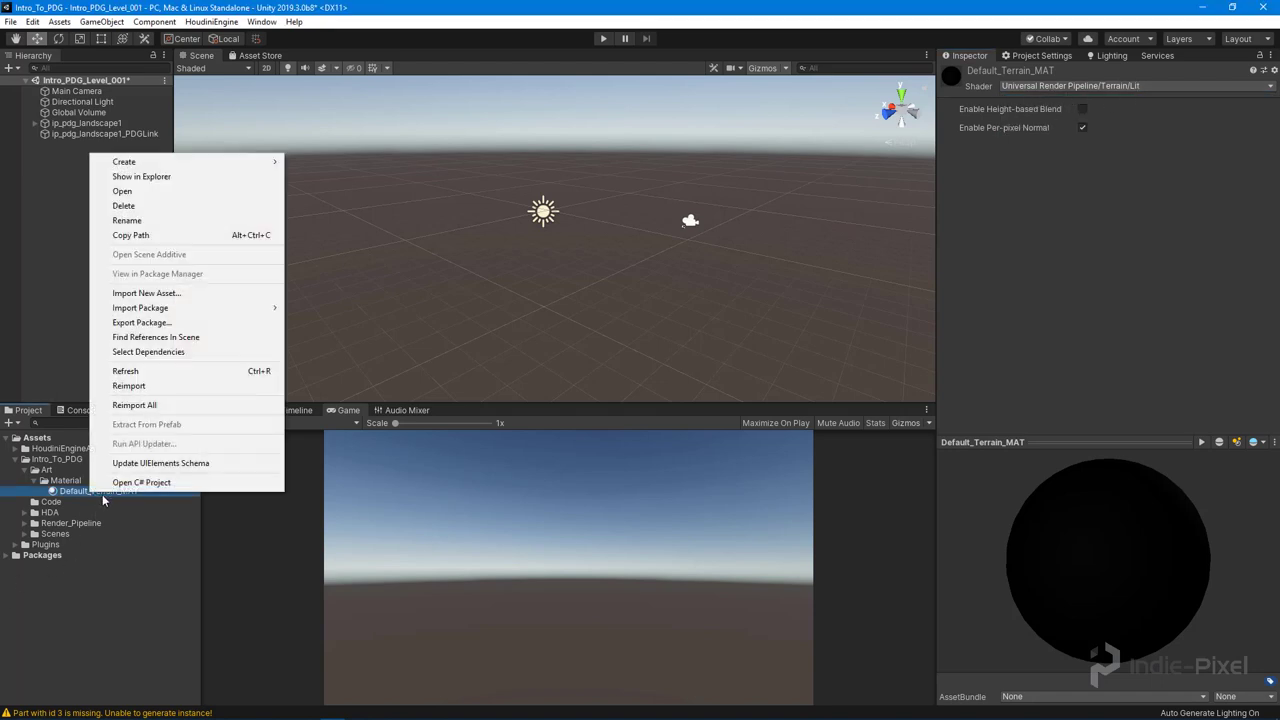
pyautogui.click(165, 236)
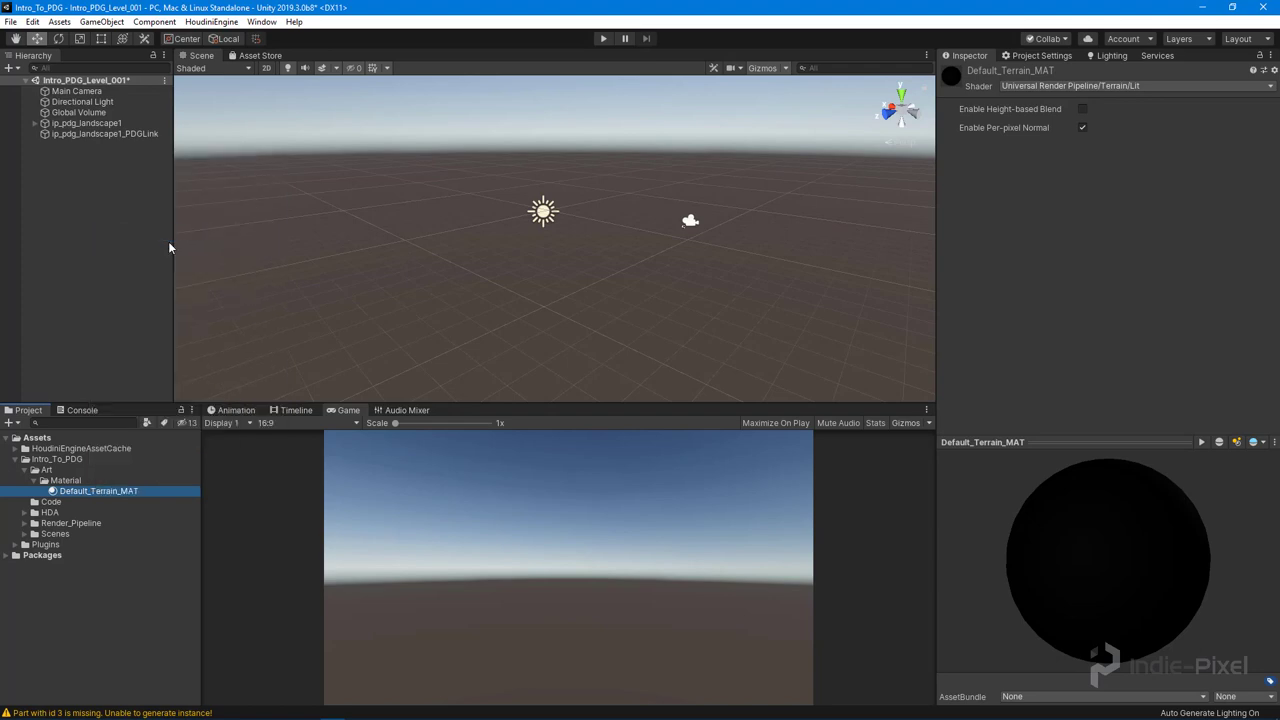
# Step: Paste the Default_Terrain_MAT.mat path into primitivewrangle1's s@unity_material and widen the spreadsheet column
pyautogui.moveTo(357, 712)
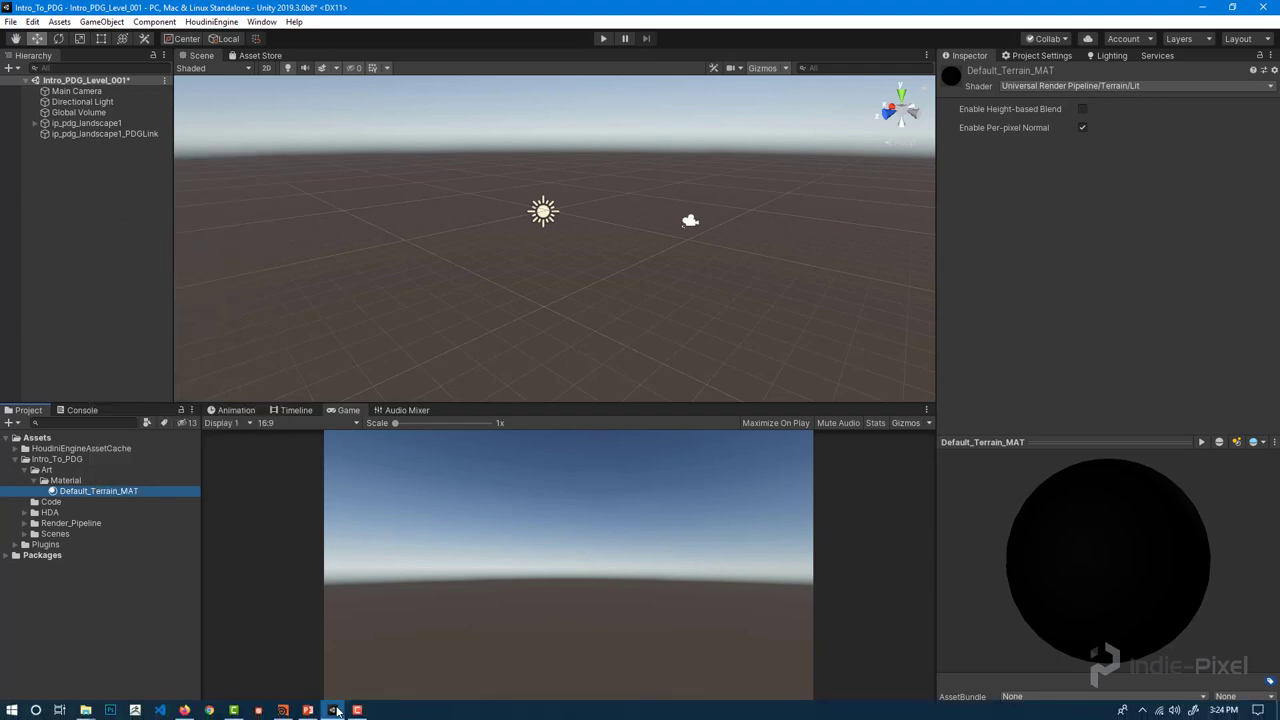
pyautogui.click(285, 711)
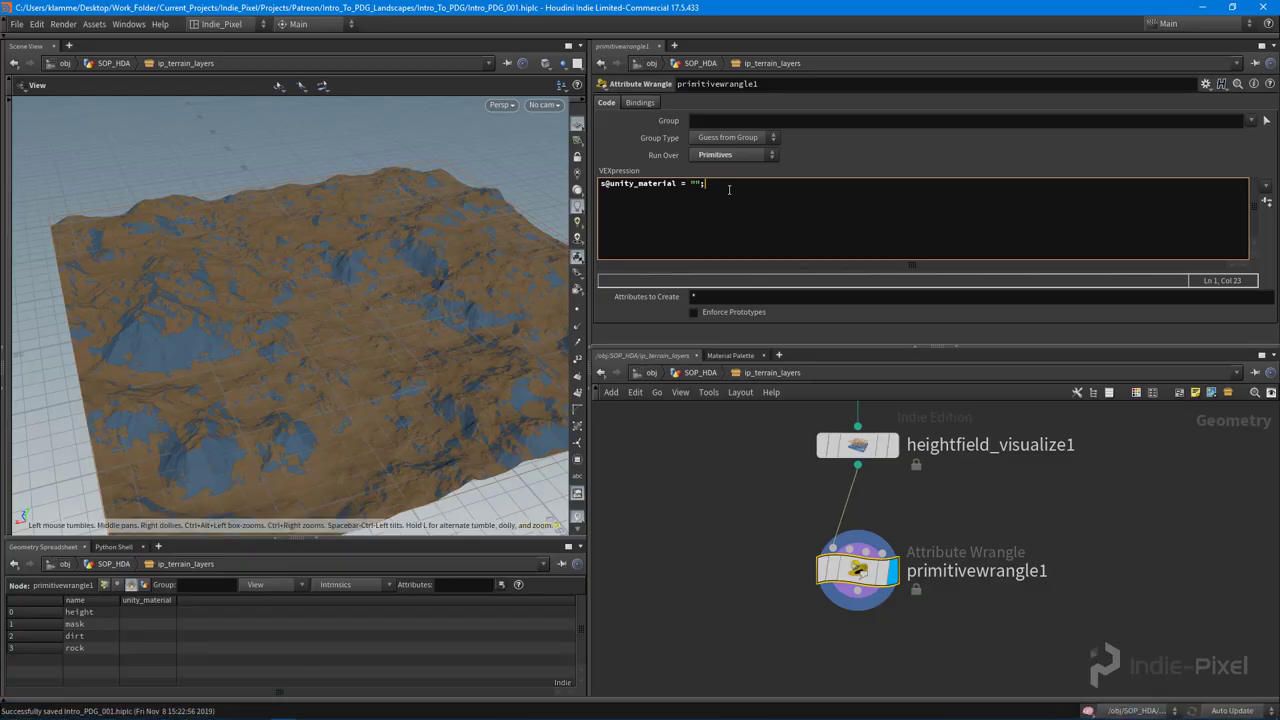
pyautogui.hotkey('ctrl', 'v')
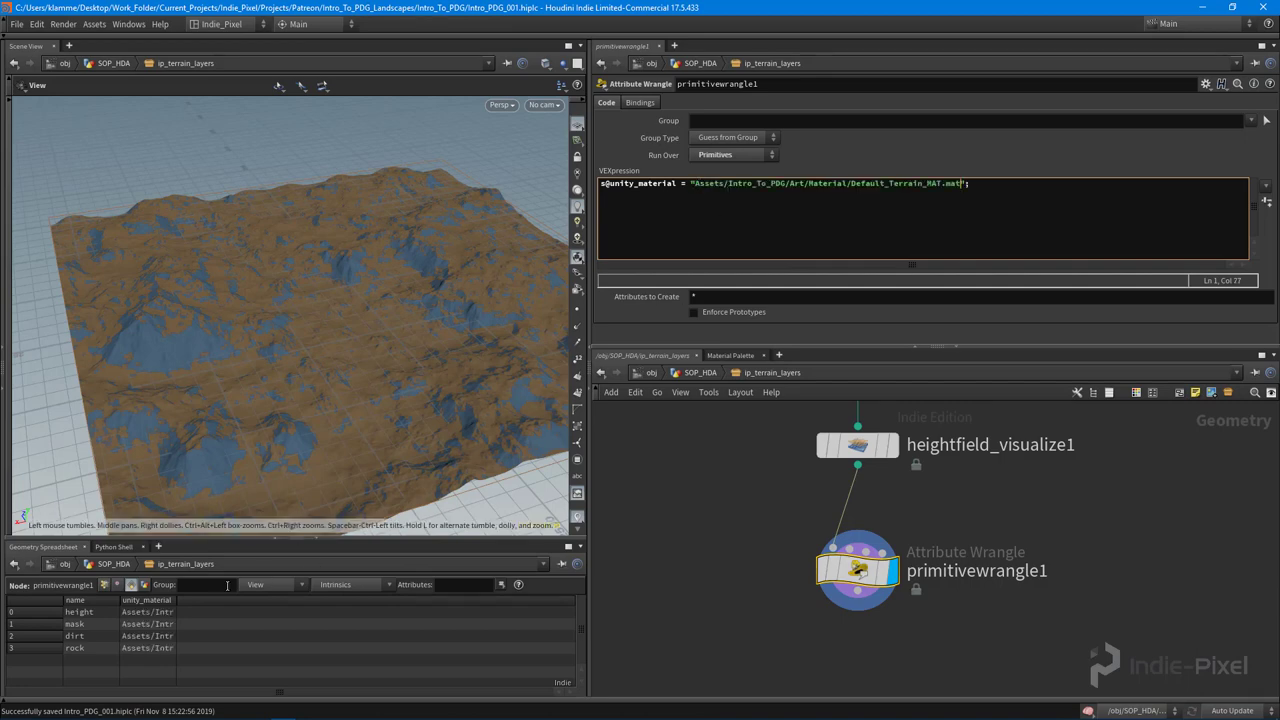
pyautogui.moveTo(177, 598); pyautogui.dragTo(410, 610)
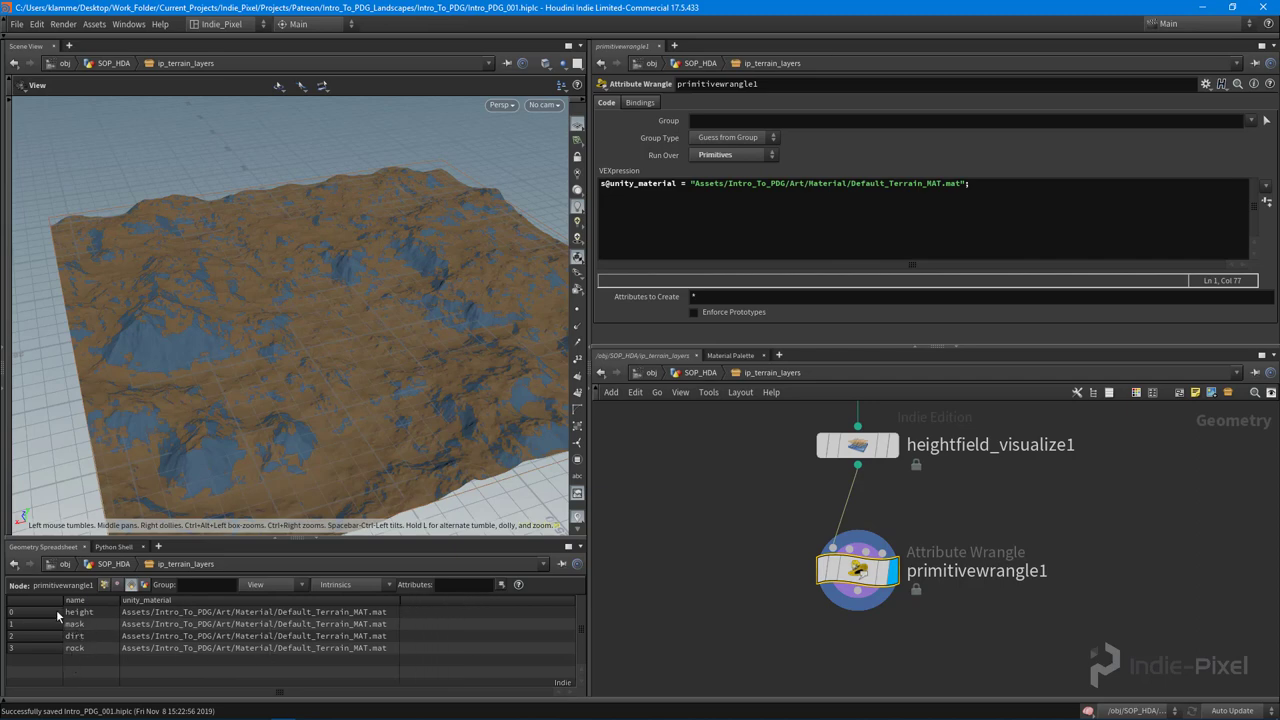
pyautogui.click(1251, 120)
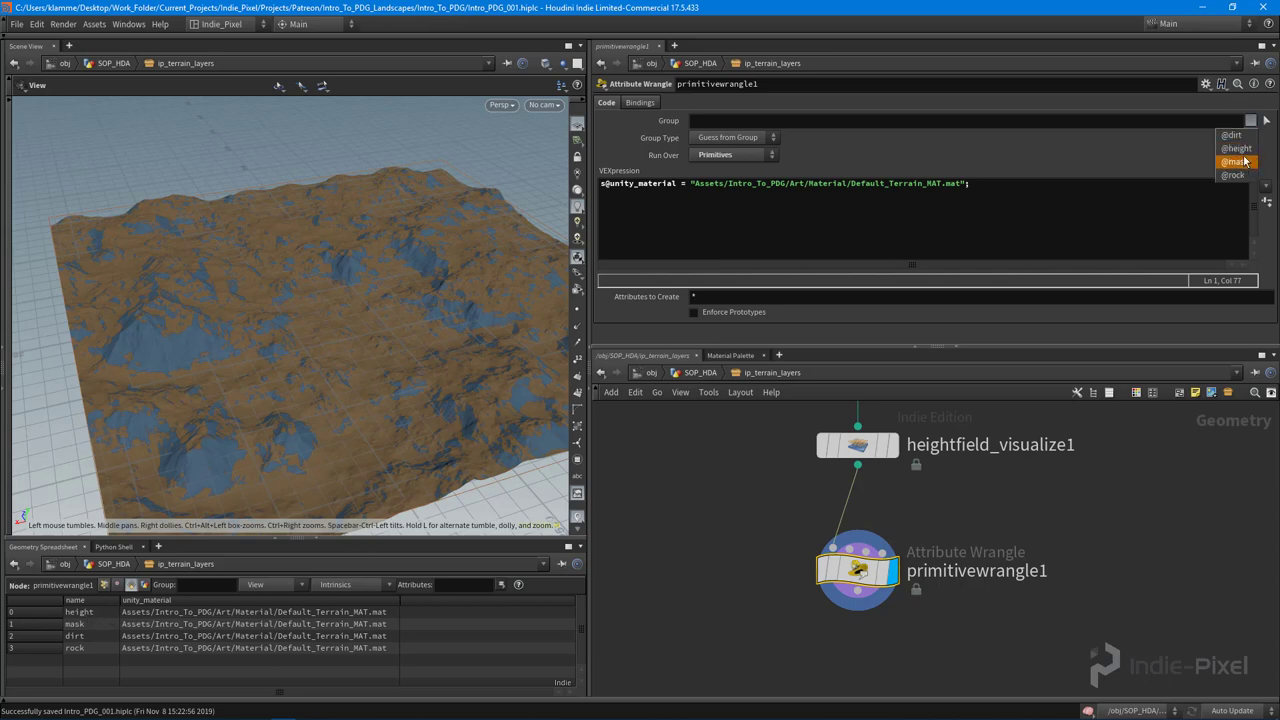
pyautogui.click(1236, 148)
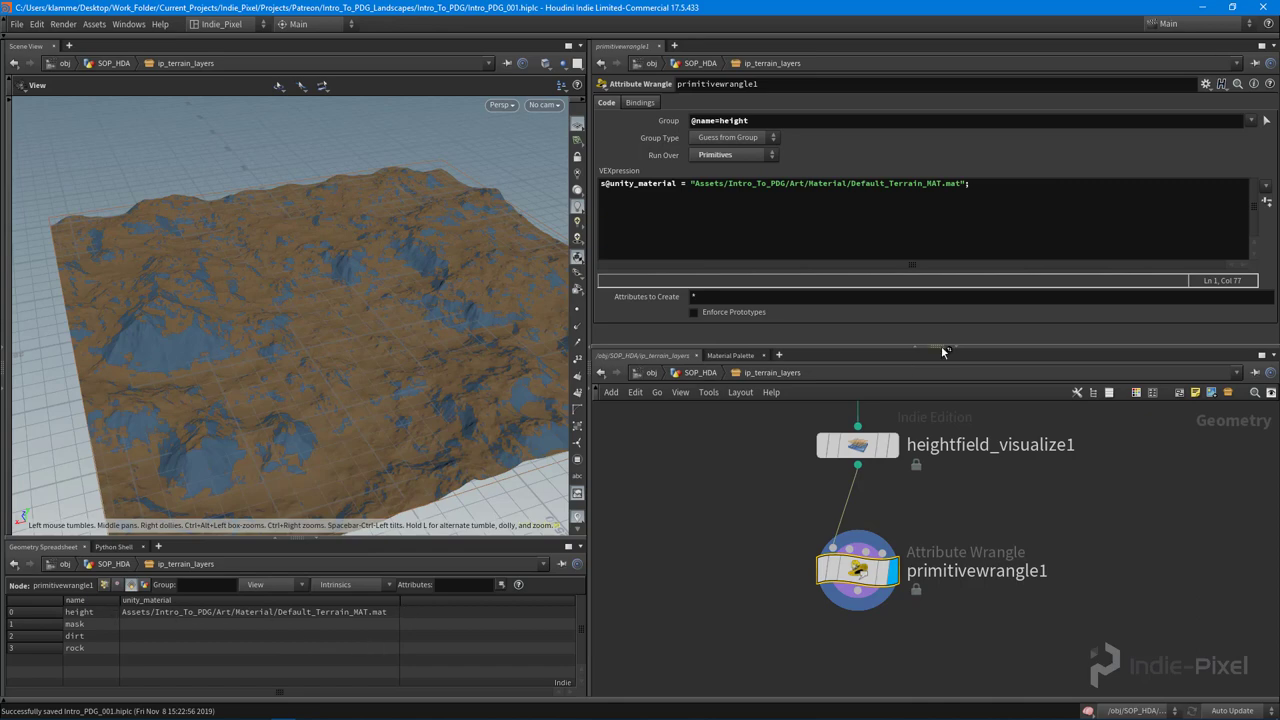
pyautogui.moveTo(968, 348); pyautogui.dragTo(968, 319)
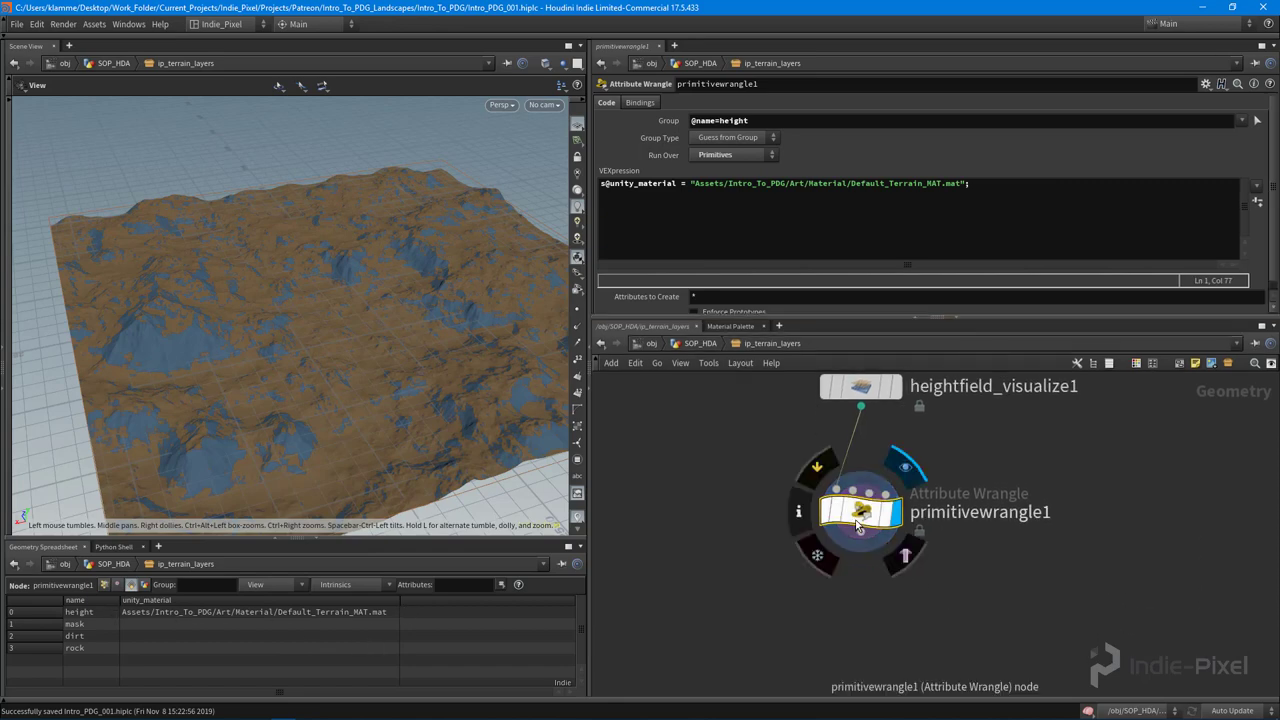
# Step: Add an Attribute Create node below primitivewrangle1, wired to its output
pyautogui.moveTo(827, 587); pyautogui.dragTo(823, 547, button='middle')
pyautogui.press('Tab')
pyautogui.write('attr')
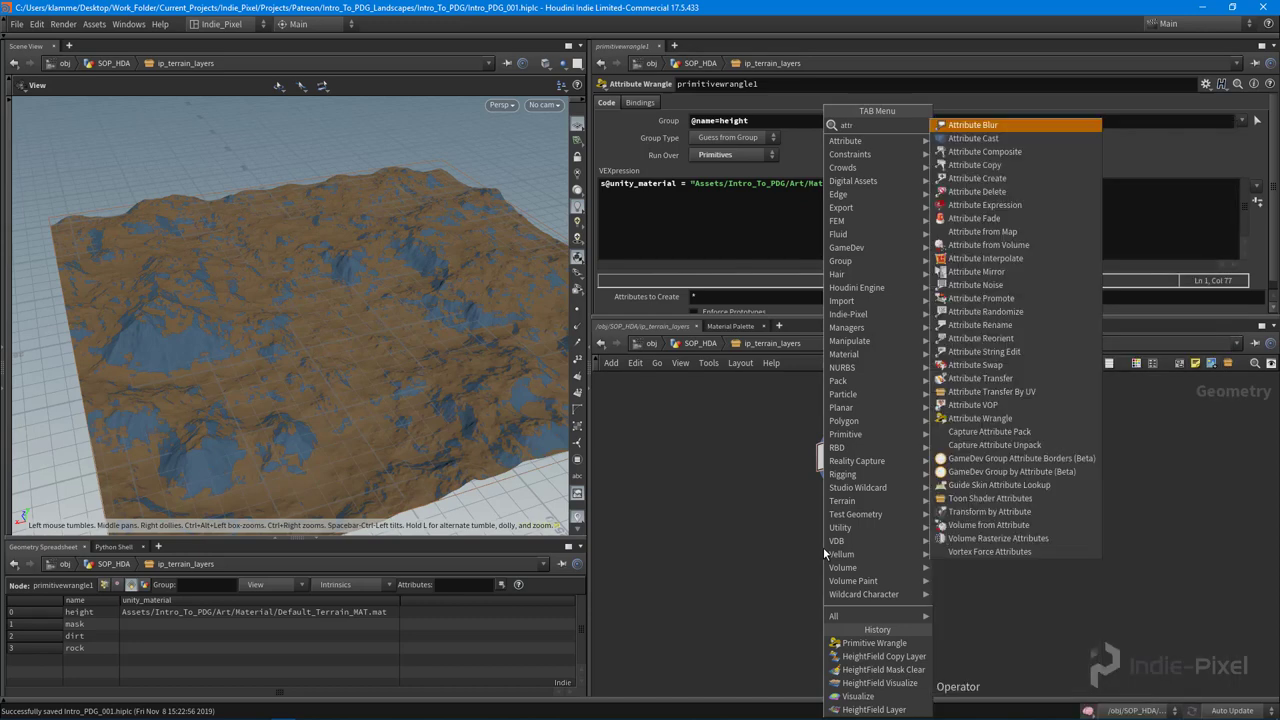
pyautogui.click(975, 185)
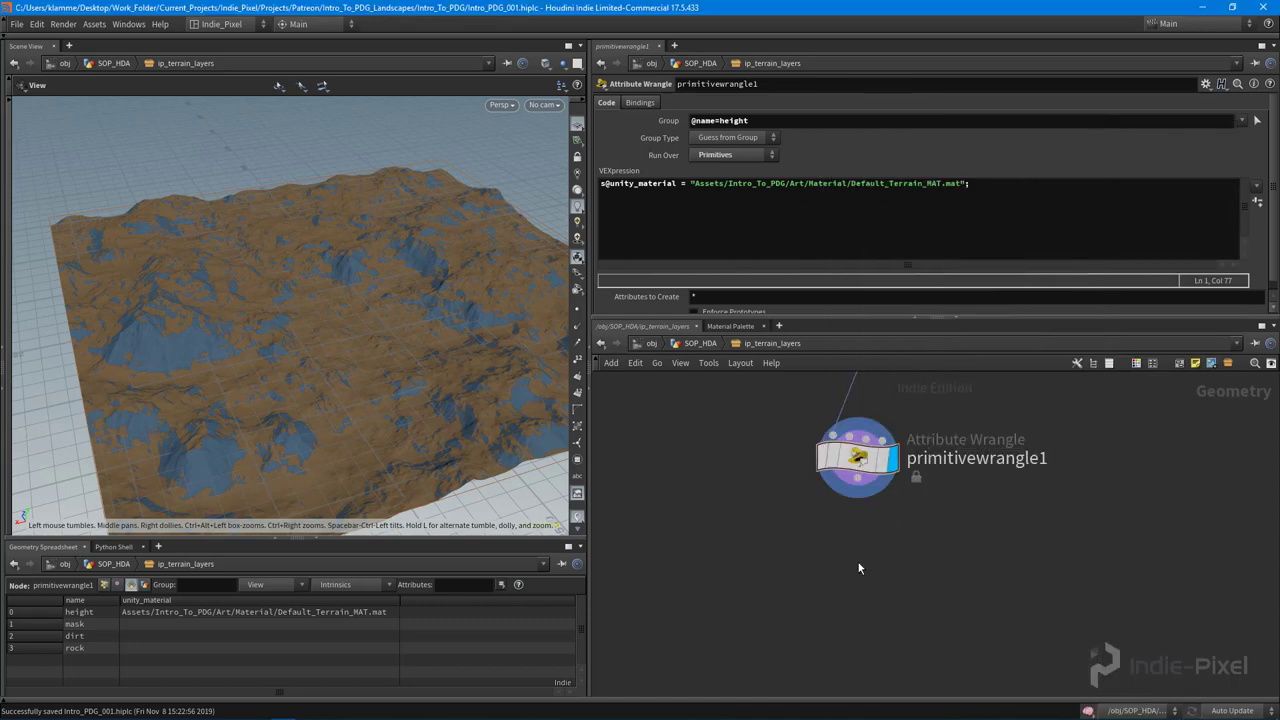
pyautogui.click(858, 562)
pyautogui.moveTo(858, 549); pyautogui.dragTo(858, 497)
pyautogui.doubleClick(978, 563)
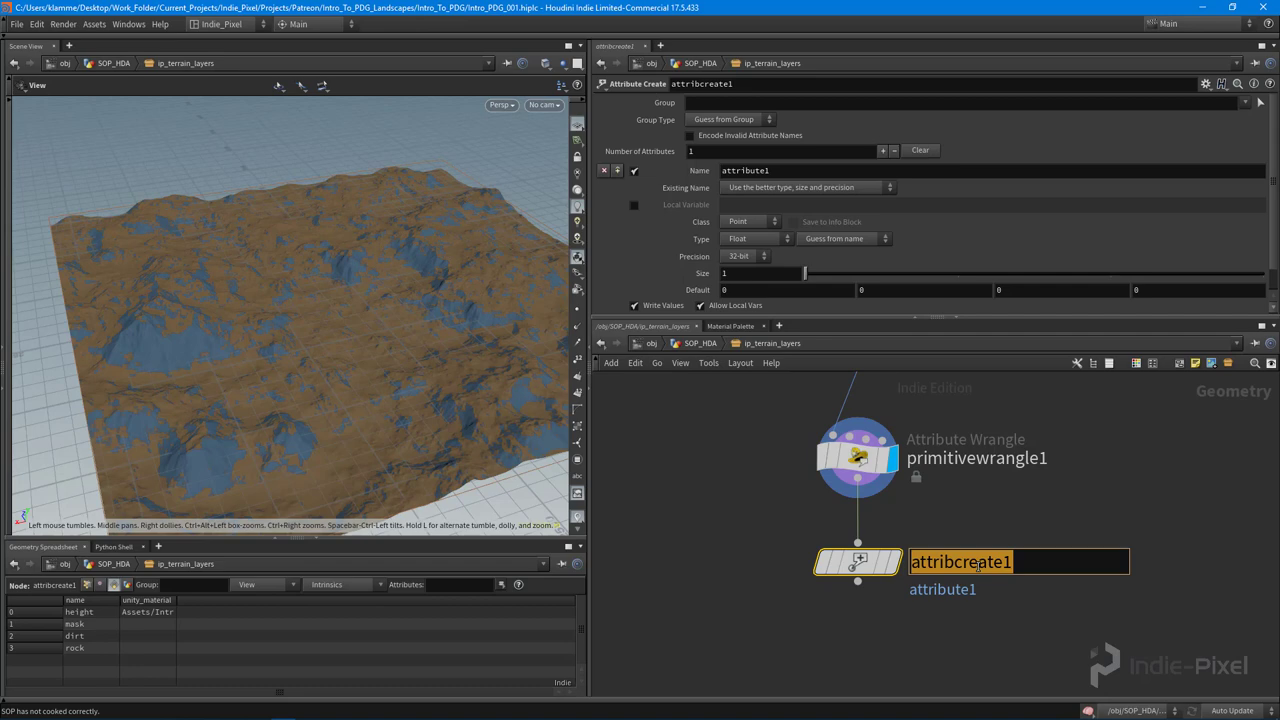
pyautogui.press('BackSpace')
pyautogui.write('rock_layer')
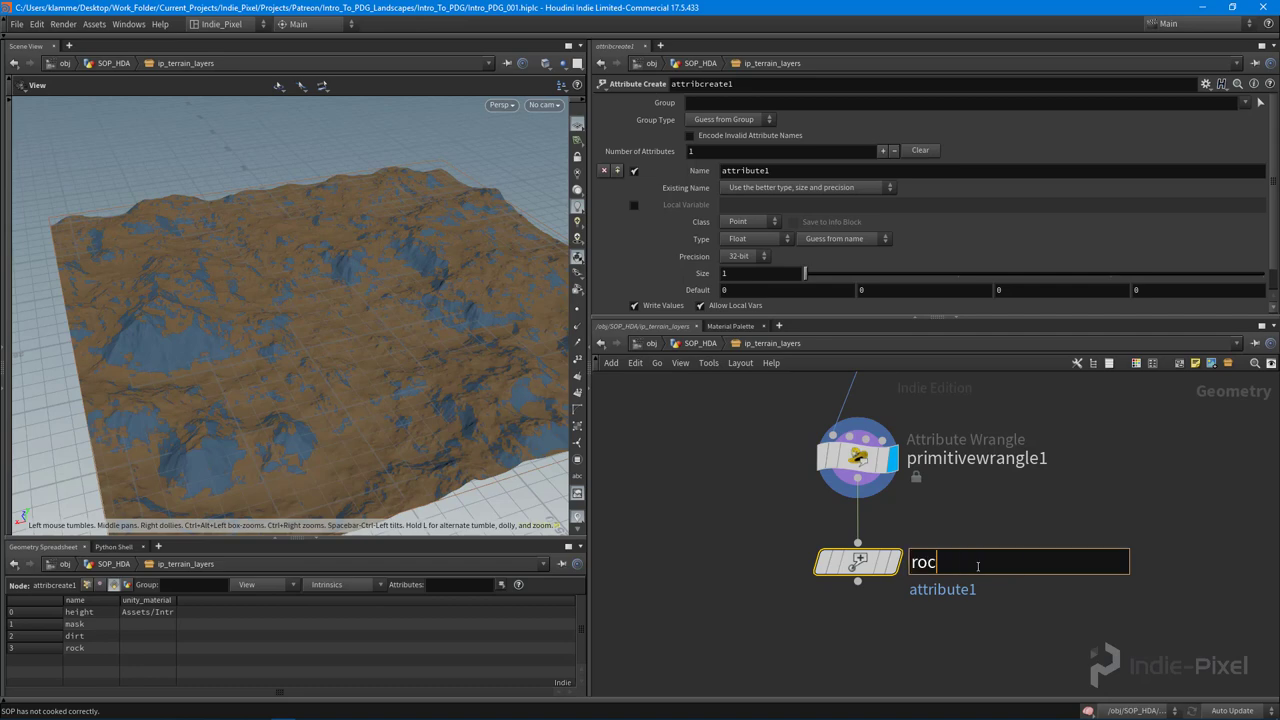
pyautogui.press('Return')
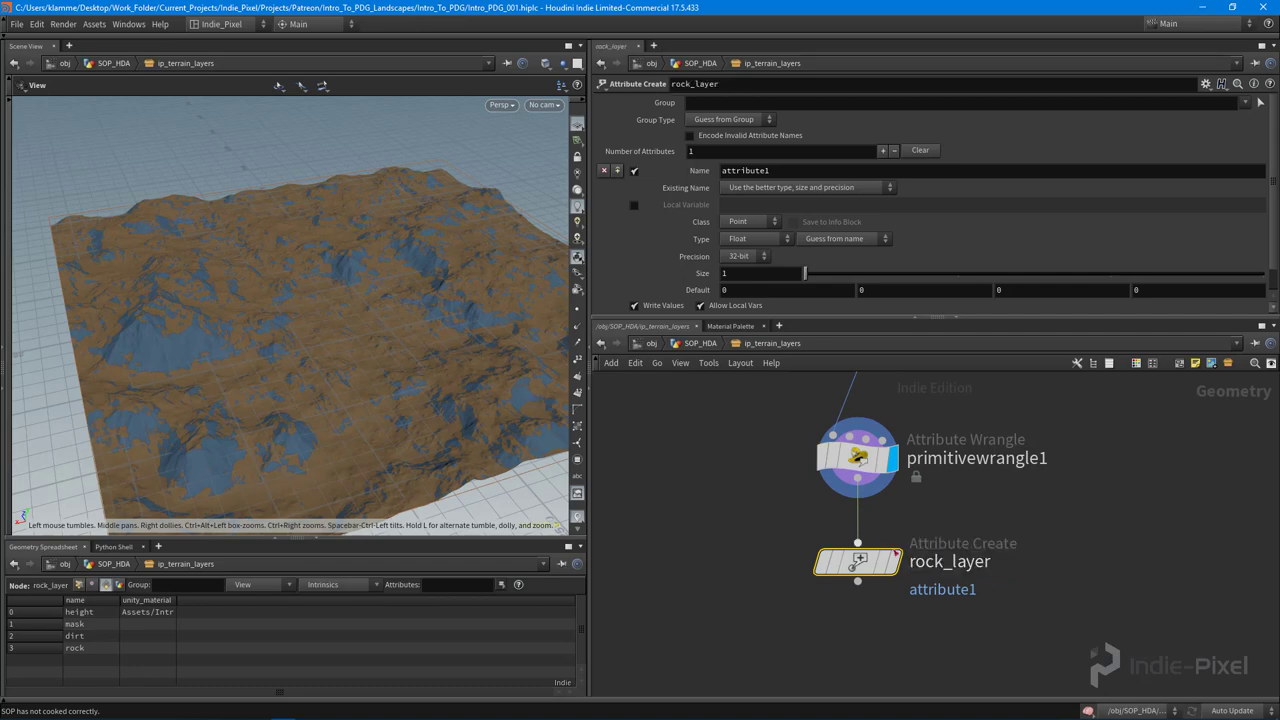
pyautogui.click(893, 562)
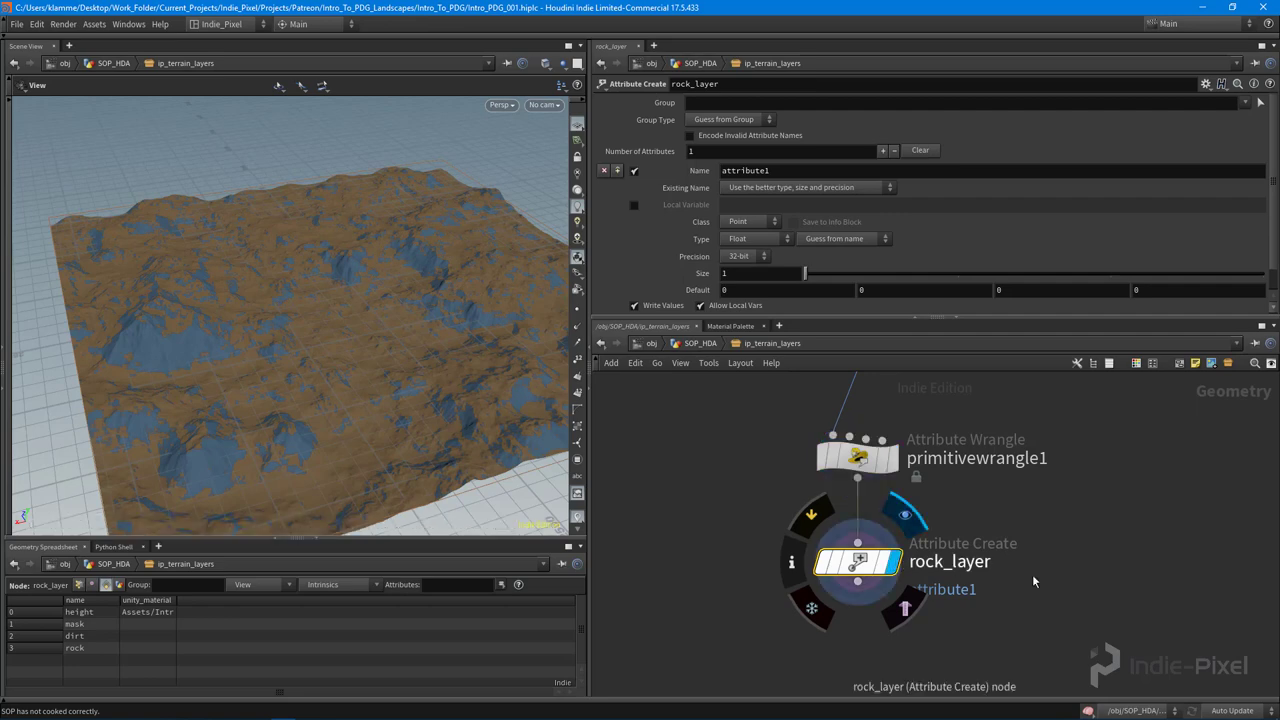
pyautogui.click(1244, 102)
pyautogui.click(1230, 165)
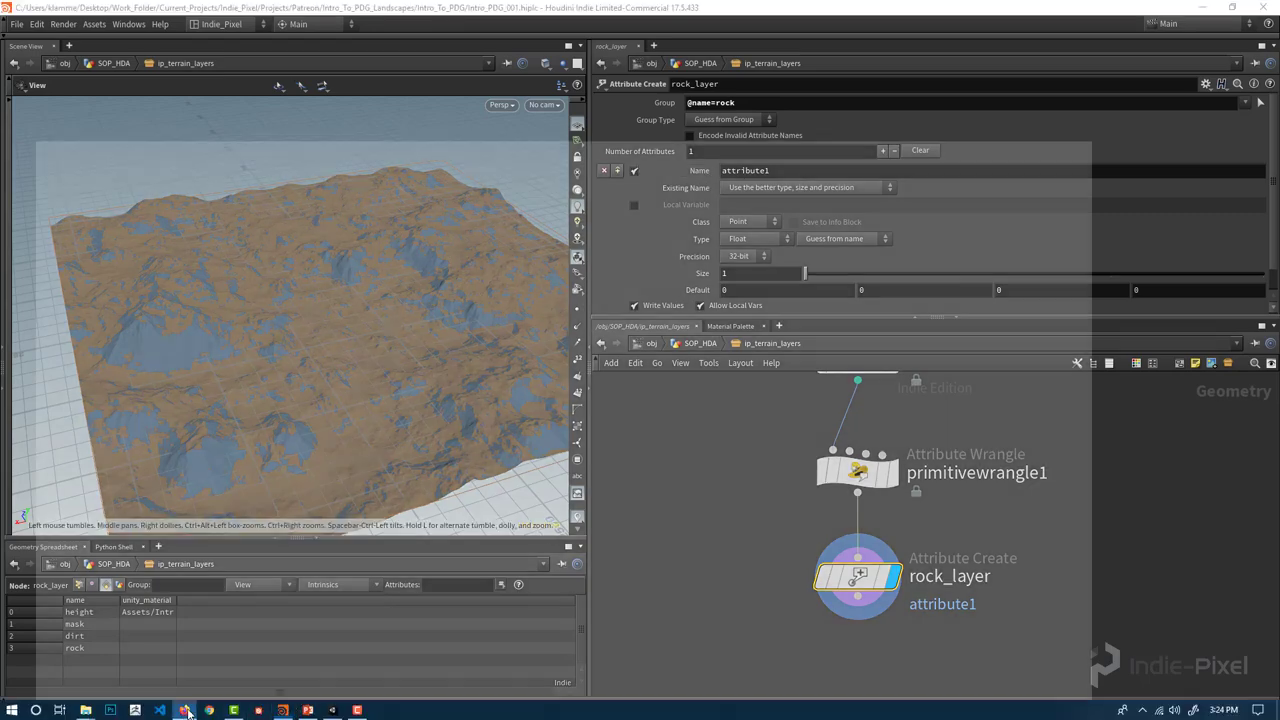
# Step: Select unity_hf_terrainlayer_file on the Attributes and Groups docs page, then minimize Firefox
pyautogui.click(187, 712)
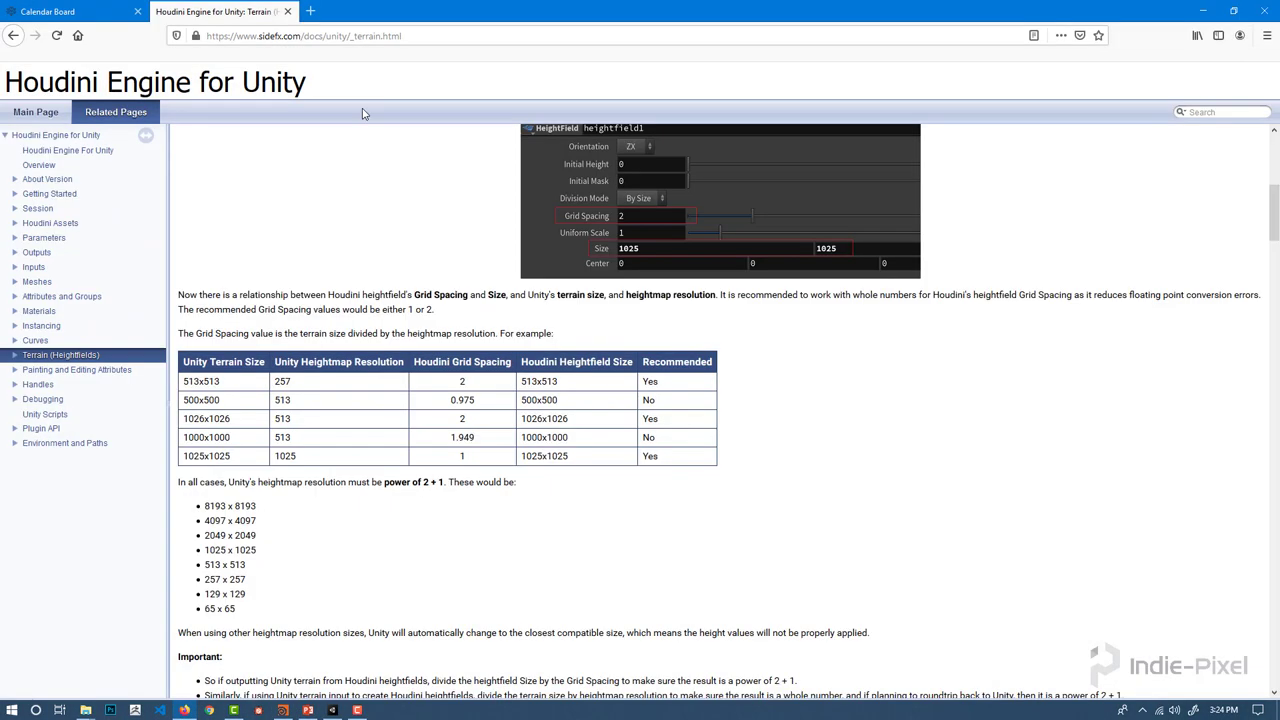
pyautogui.click(58, 297)
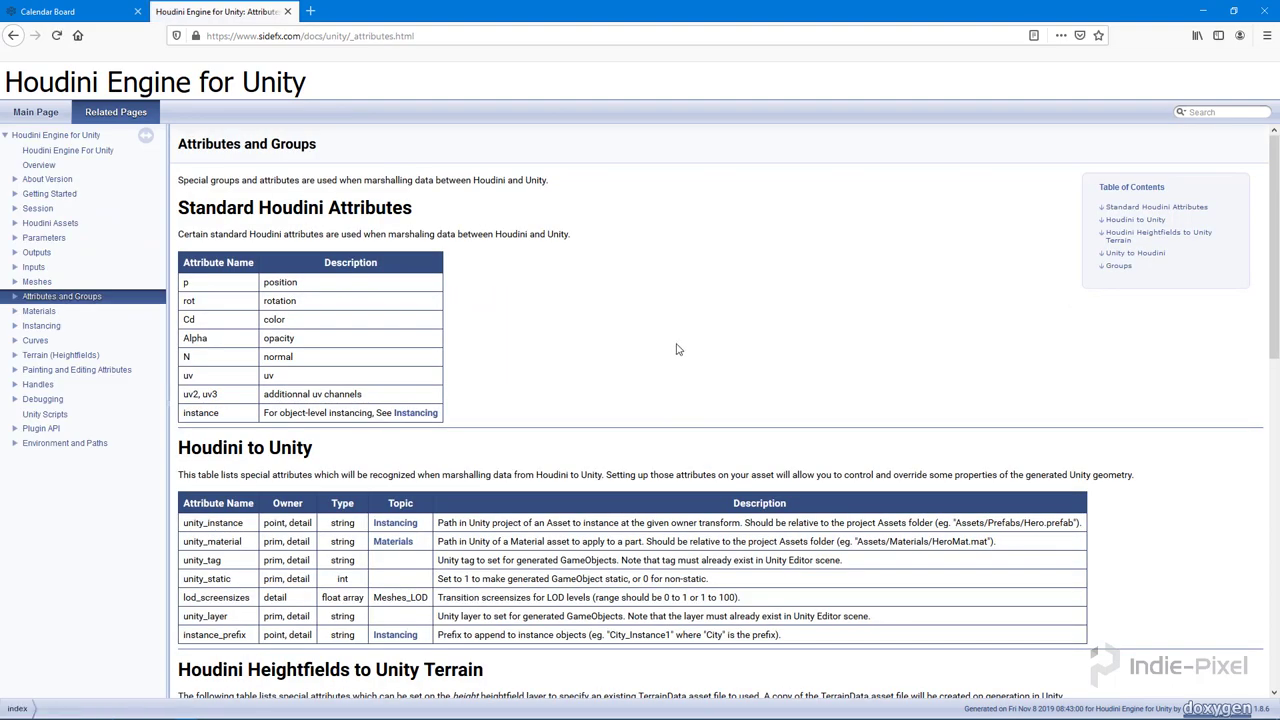
pyautogui.scroll(-5, 677, 360)
pyautogui.scroll(-2, 676, 375)
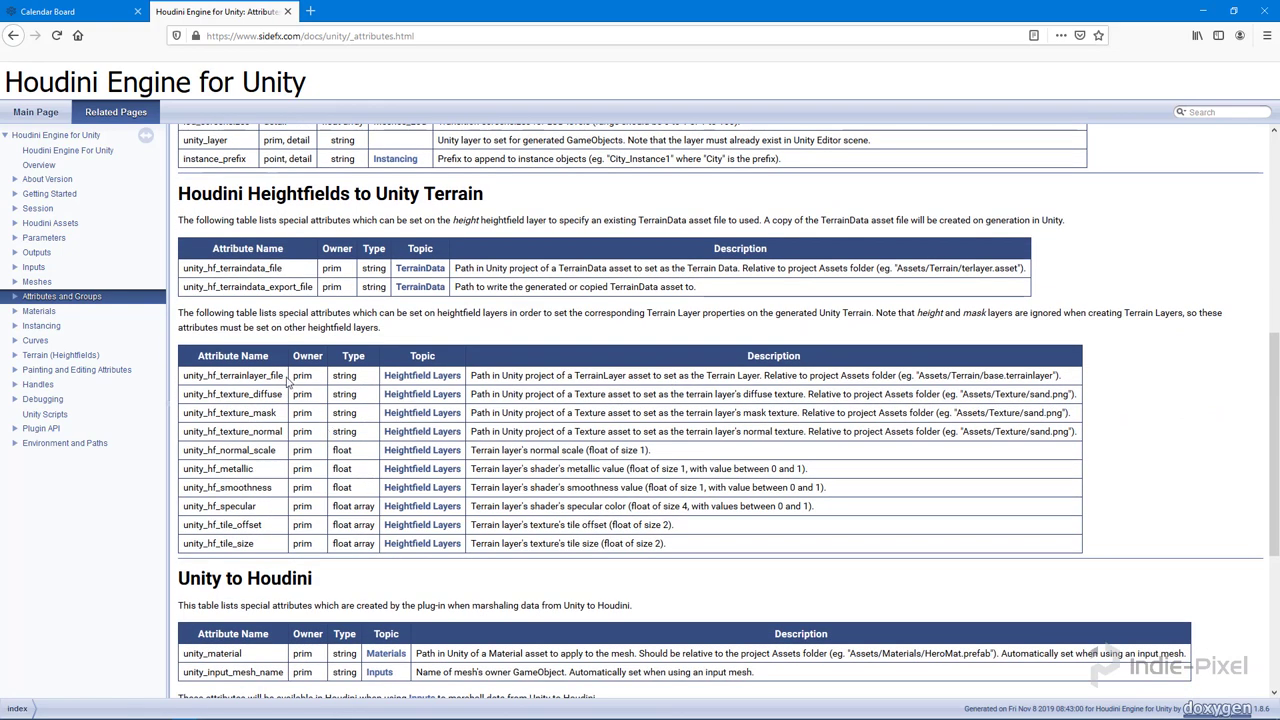
pyautogui.moveTo(285, 376); pyautogui.dragTo(182, 383)
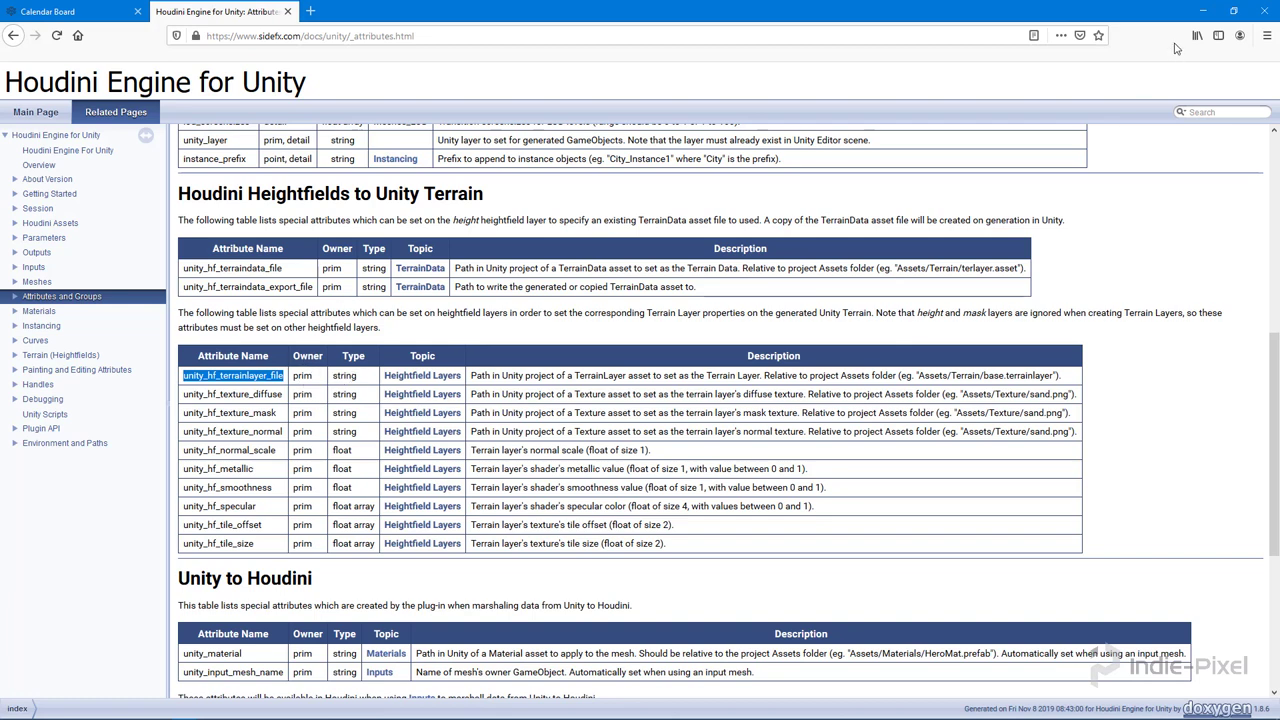
pyautogui.click(1203, 11)
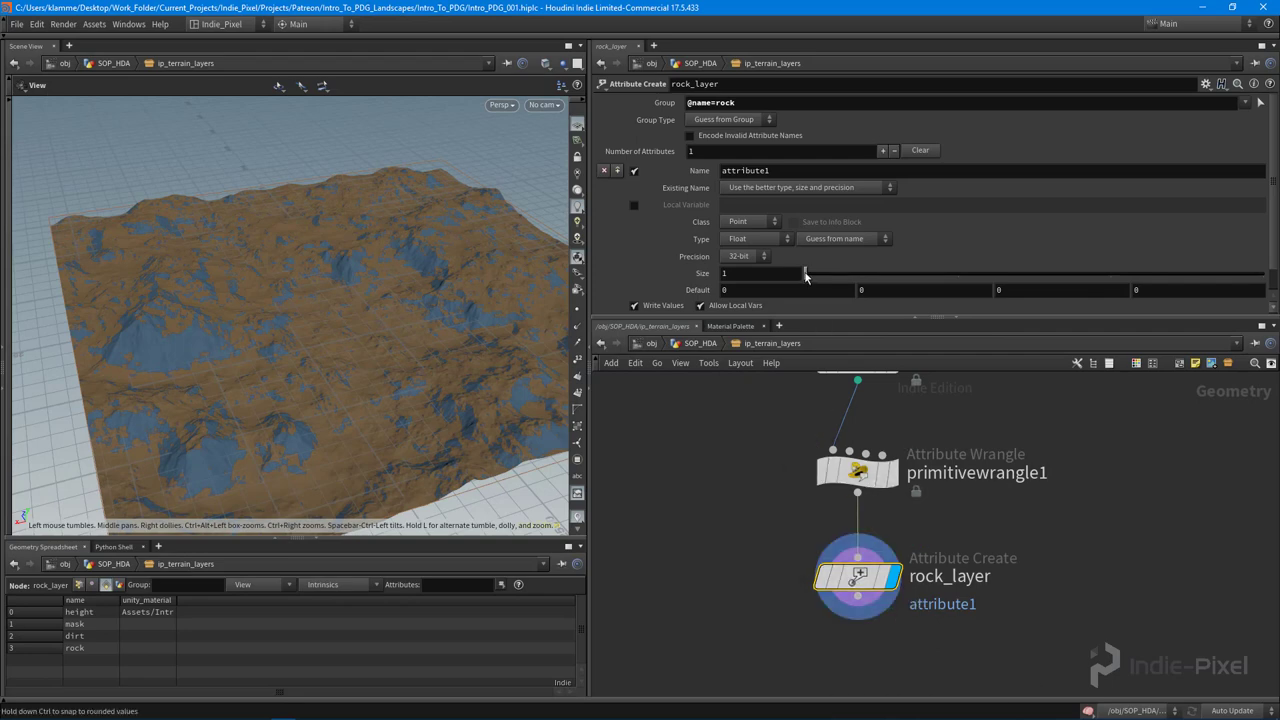
# Step: Rename rock_layer's attribute to unity_hf_terrainlayer_file with class Primitive and type String
pyautogui.click(740, 171)
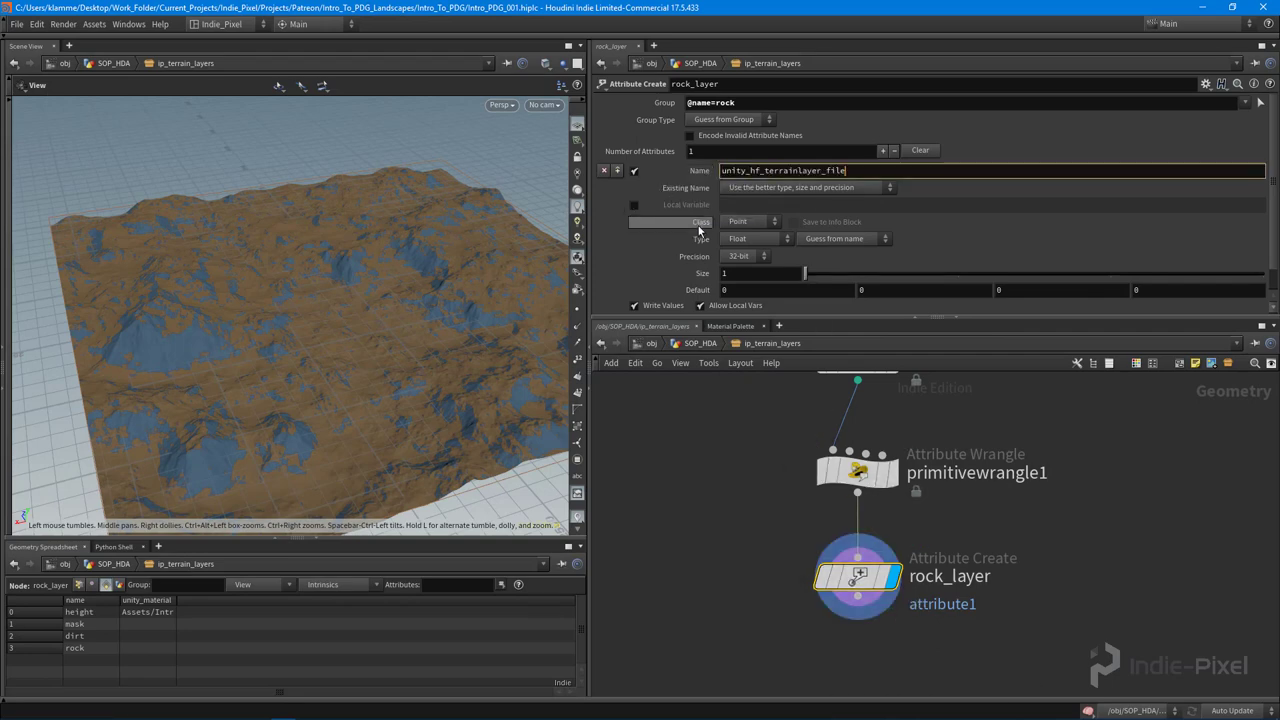
pyautogui.press('Return')
pyautogui.click(748, 221)
pyautogui.click(752, 247)
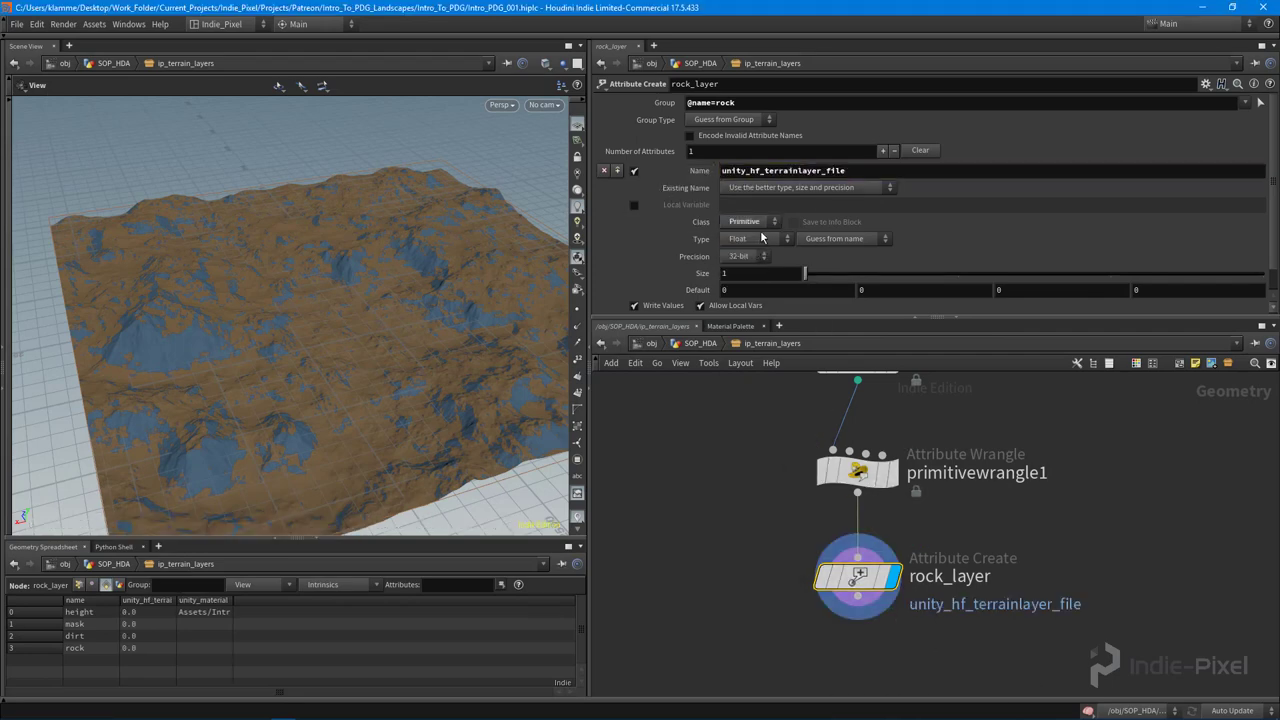
pyautogui.click(762, 237)
pyautogui.click(755, 298)
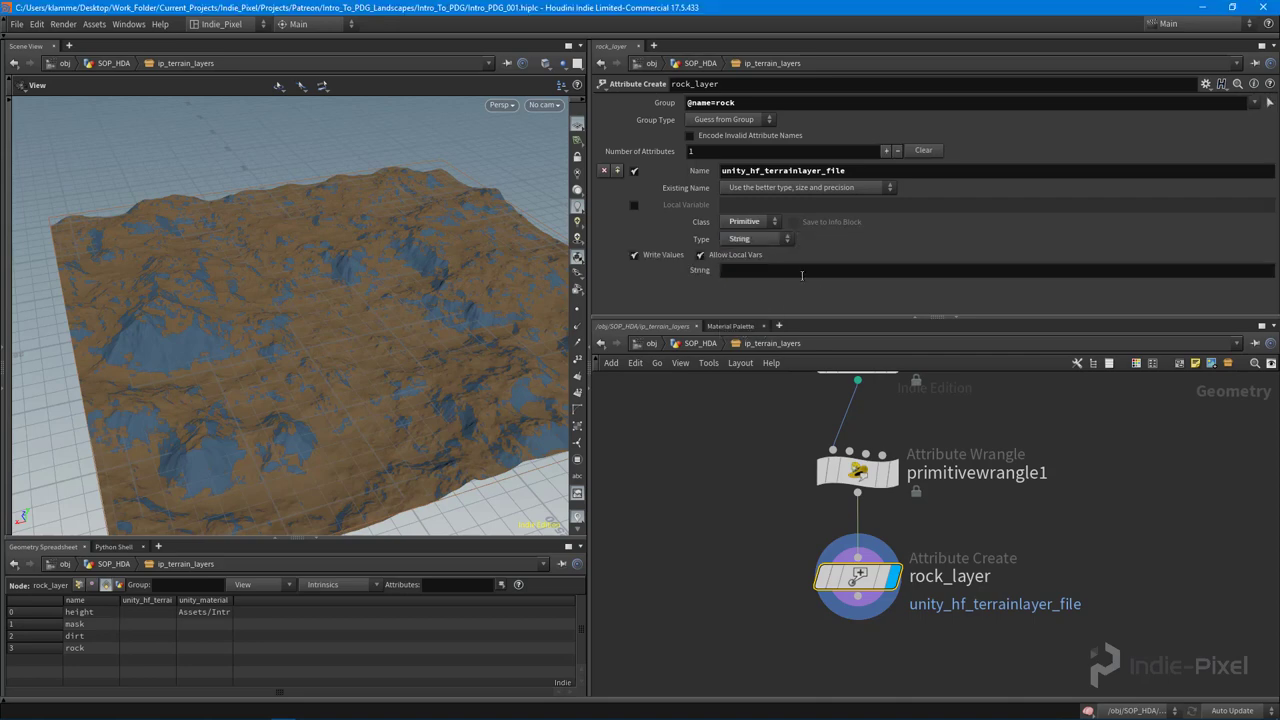
pyautogui.click(726, 272)
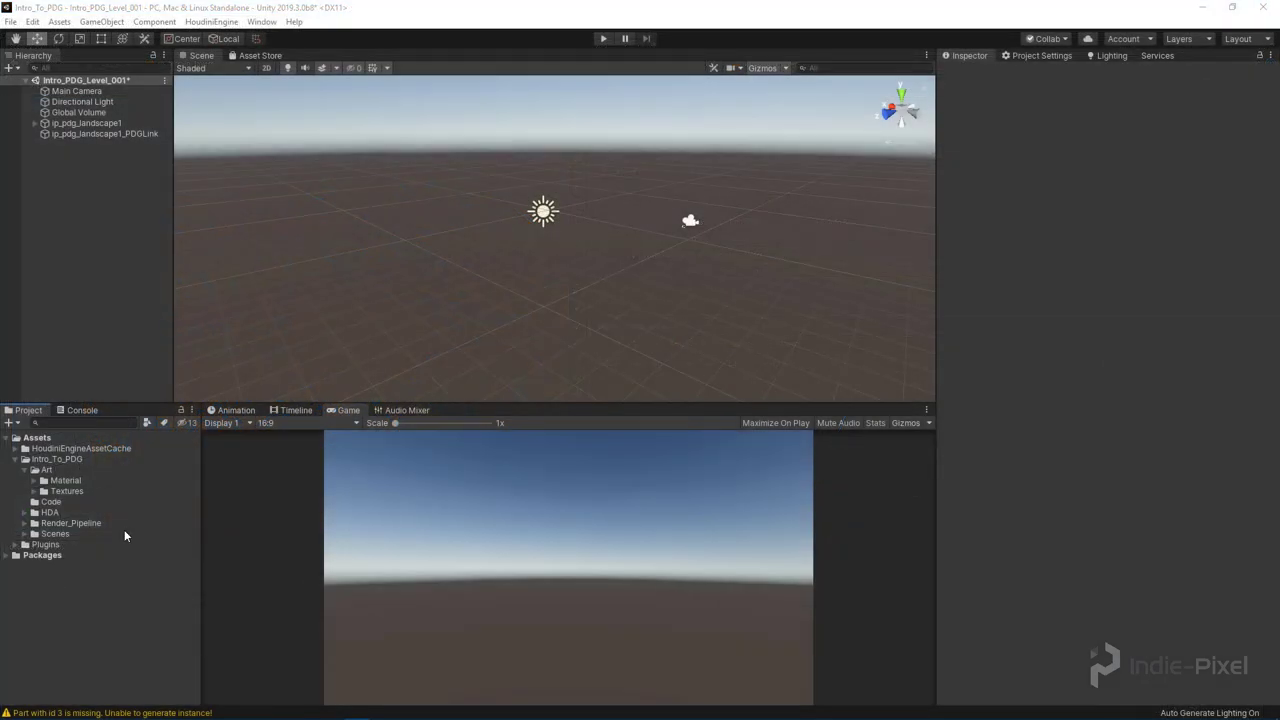
# Step: Create a Terrain_Layers folder inside the Art folder
pyautogui.click(56, 472)
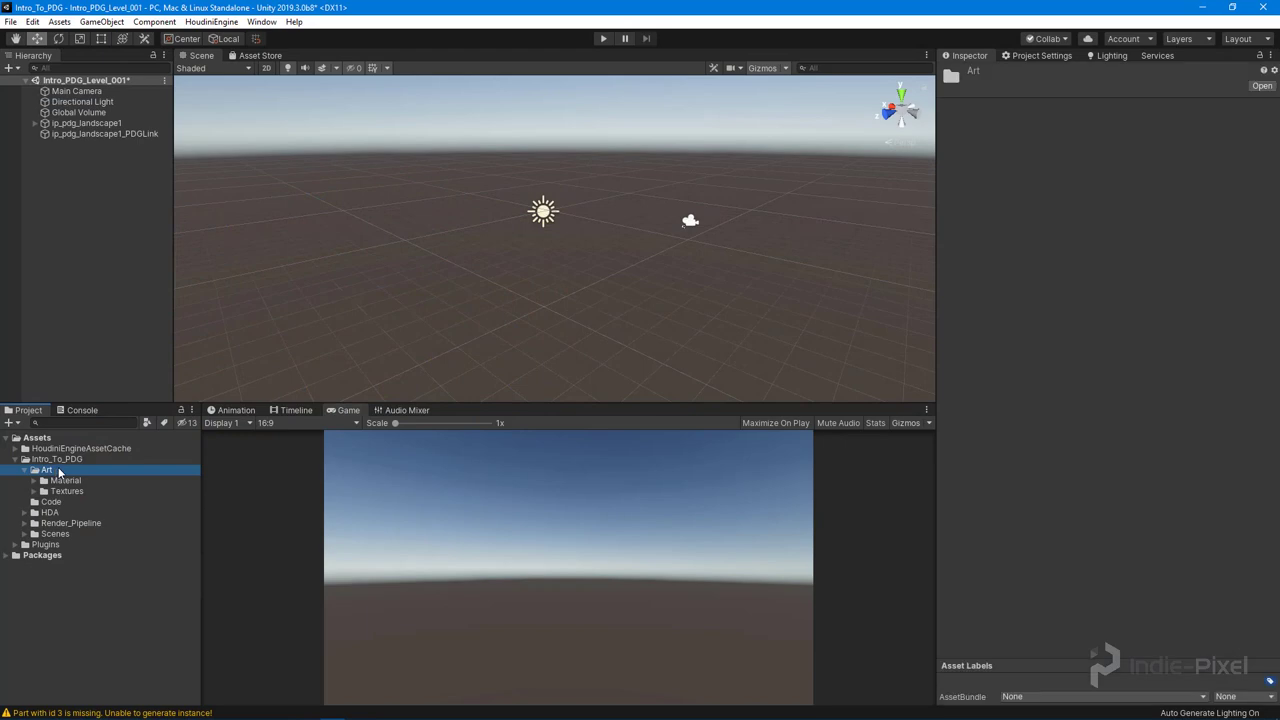
pyautogui.rightClick(57, 471)
pyautogui.moveTo(181, 140)
pyautogui.click(329, 137)
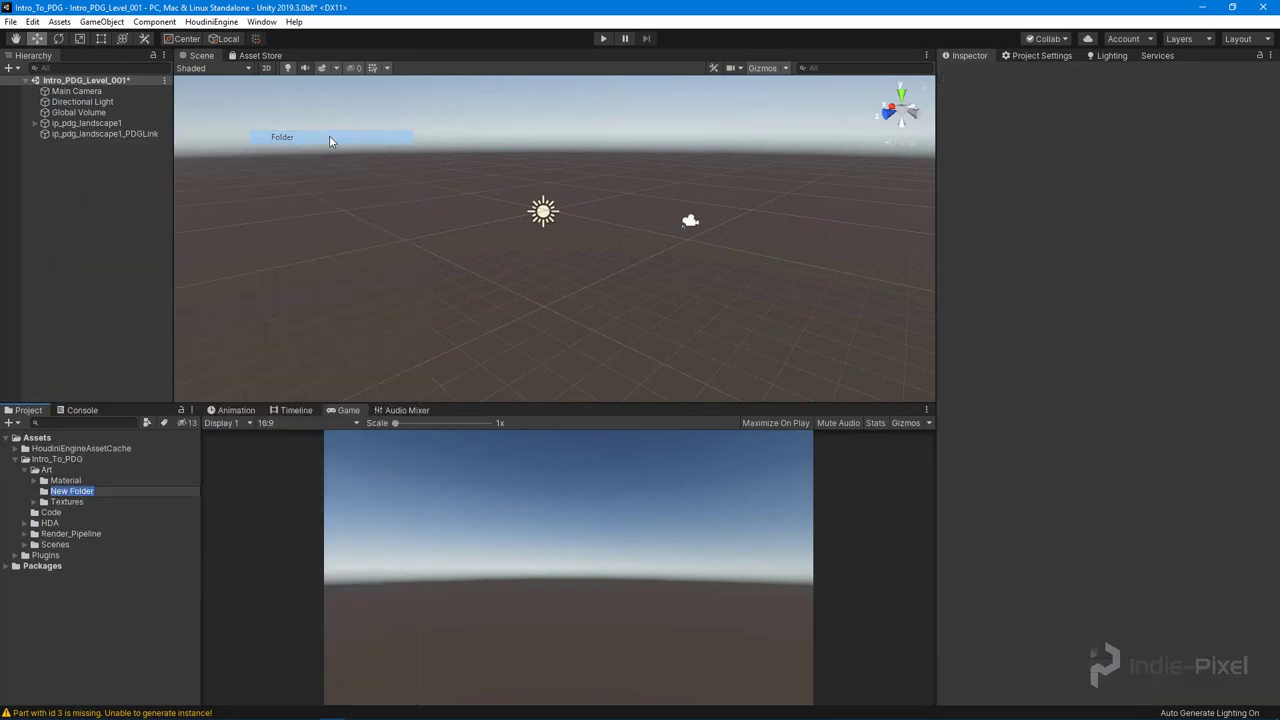
pyautogui.write('Terr')
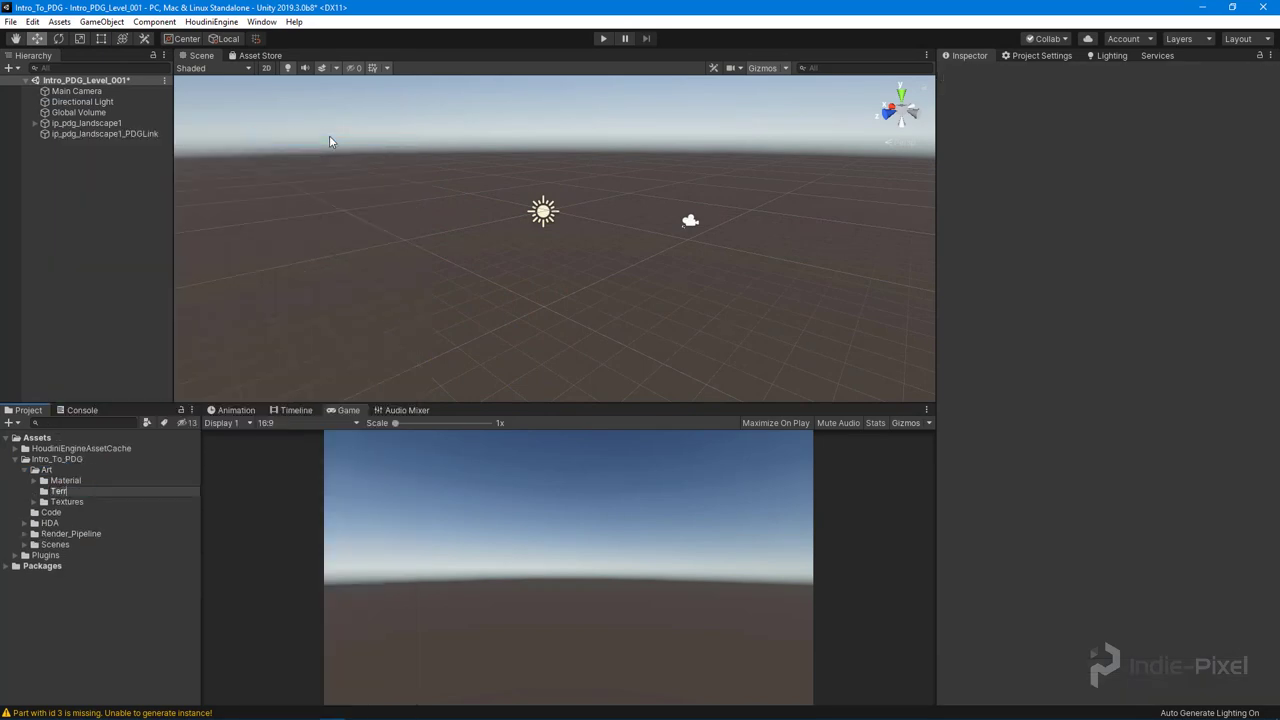
pyautogui.write('ain_Layers')
pyautogui.press('Return')
# Step: Create a terrain layer asset named rock_layer in Terrain_Layers
pyautogui.rightClick(103, 494)
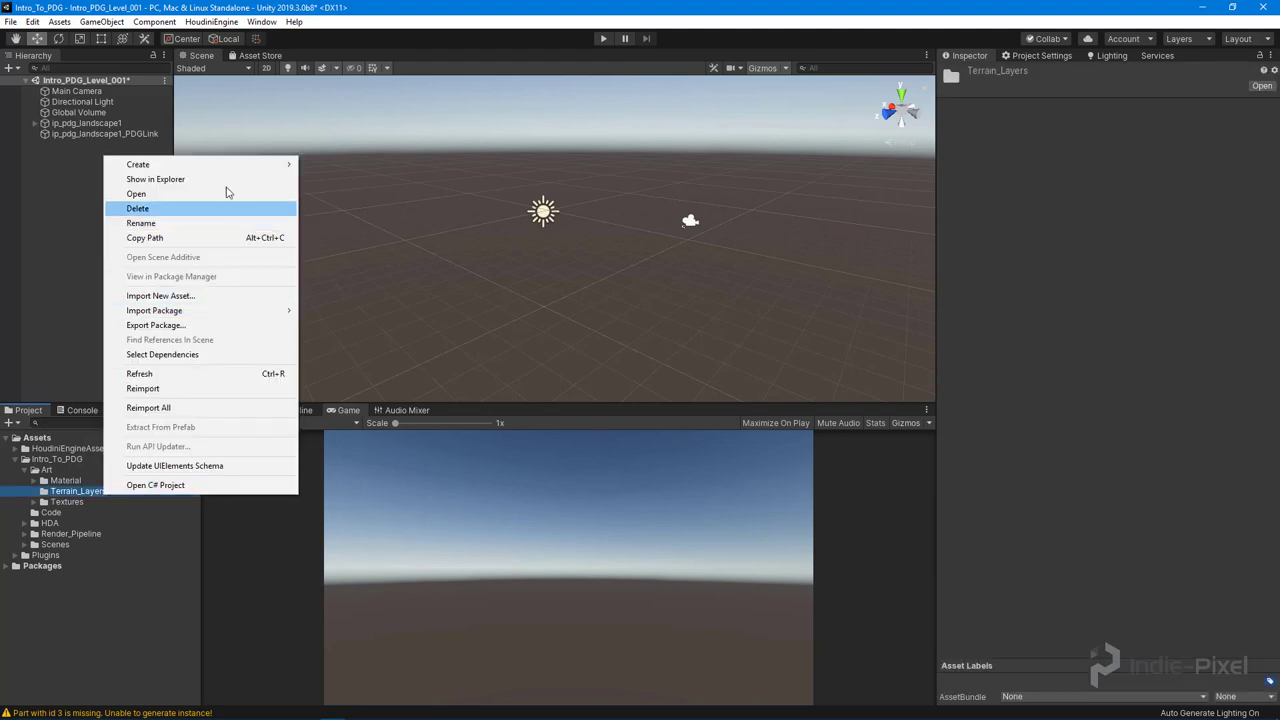
pyautogui.moveTo(240, 165)
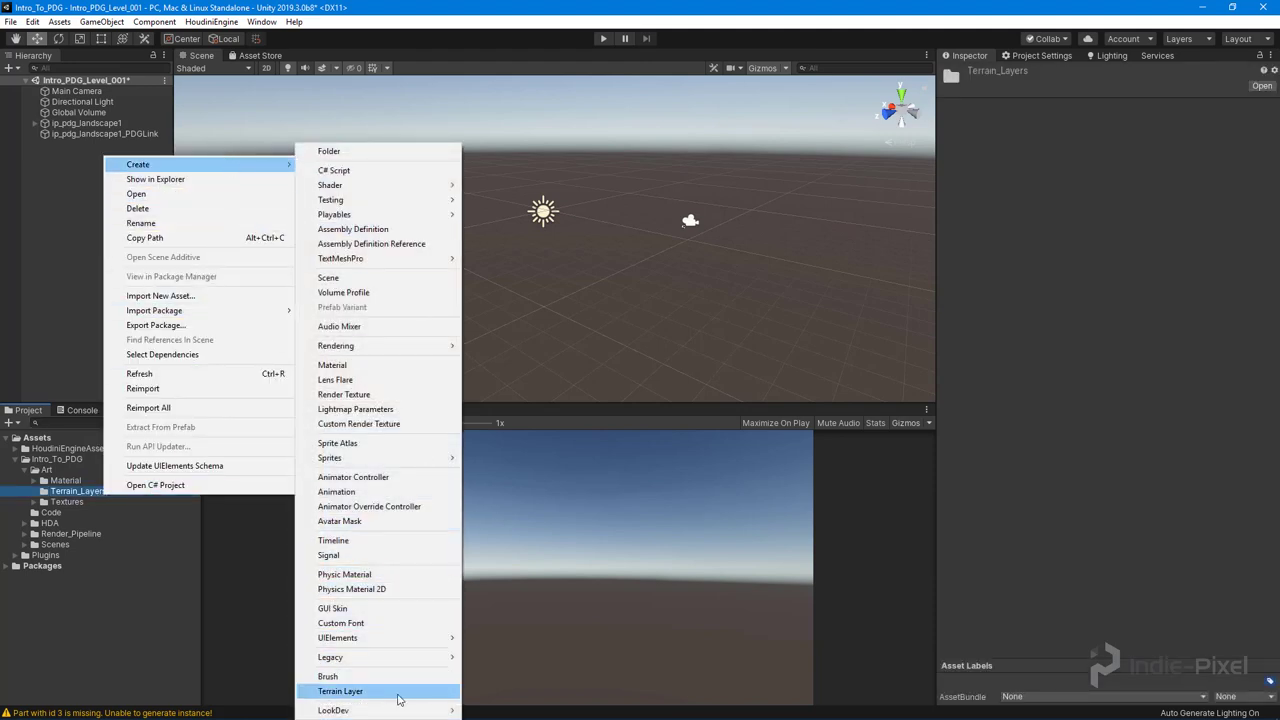
pyautogui.click(365, 691)
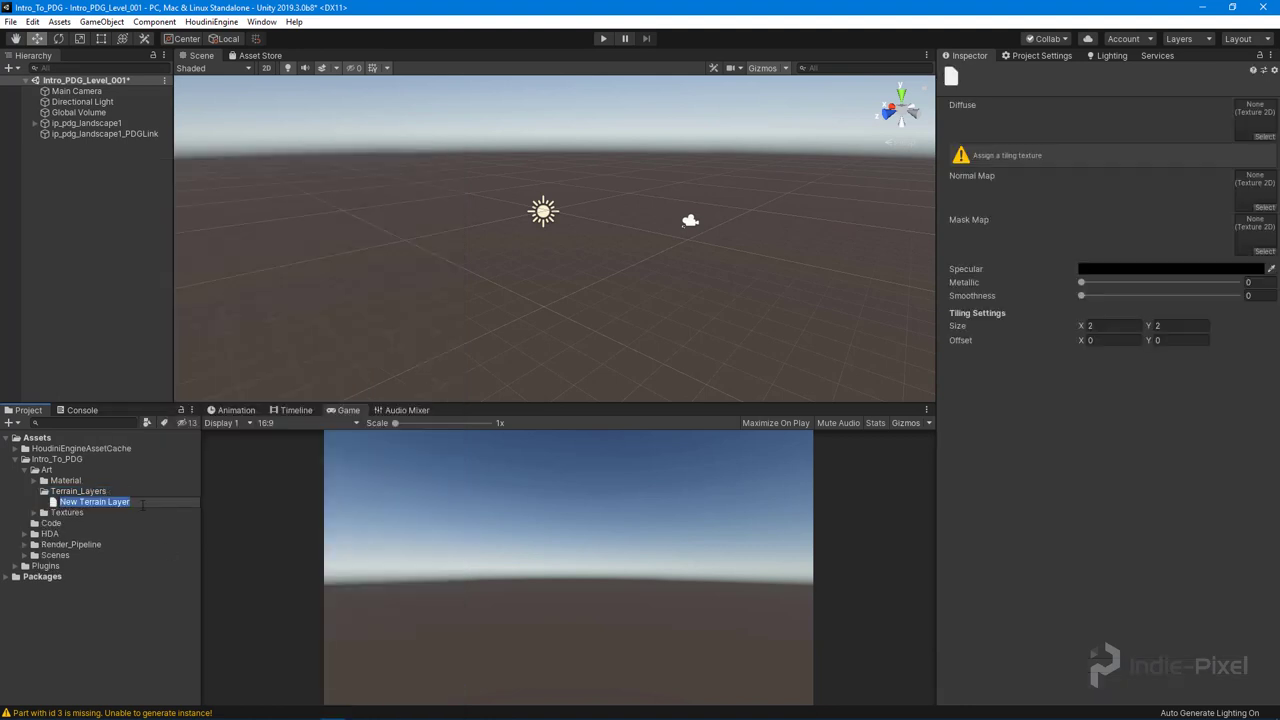
pyautogui.write('t')
pyautogui.press('Return')
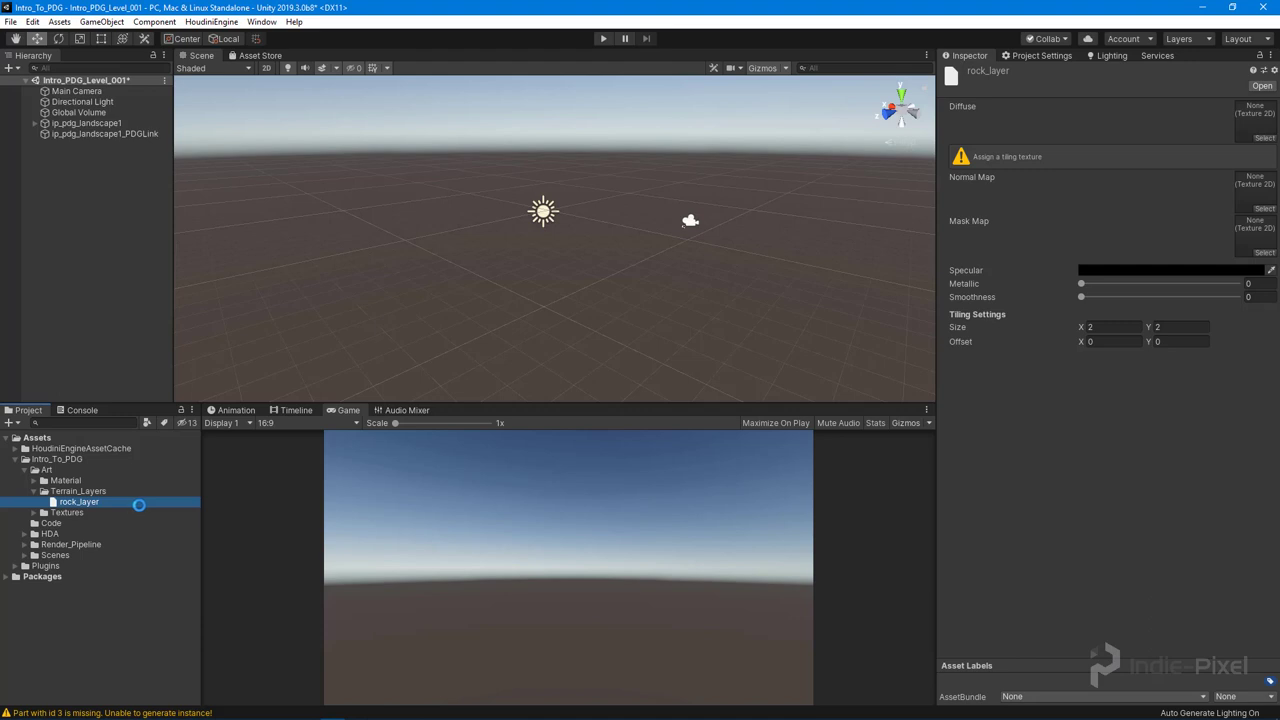
# Step: Duplicate rock_layer and rename the copy dirt_layer
pyautogui.hotkey('ctrl', 'd')
pyautogui.press('F2')
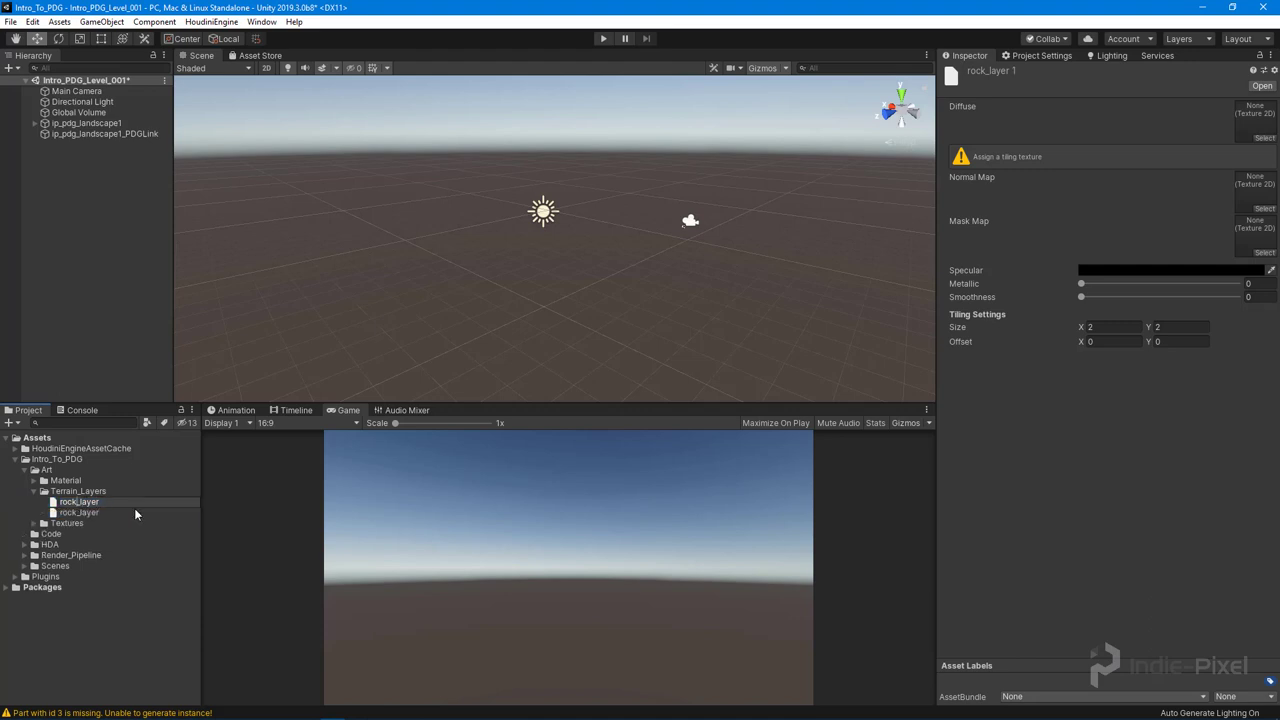
pyautogui.write('dirt')
pyautogui.press('Return')
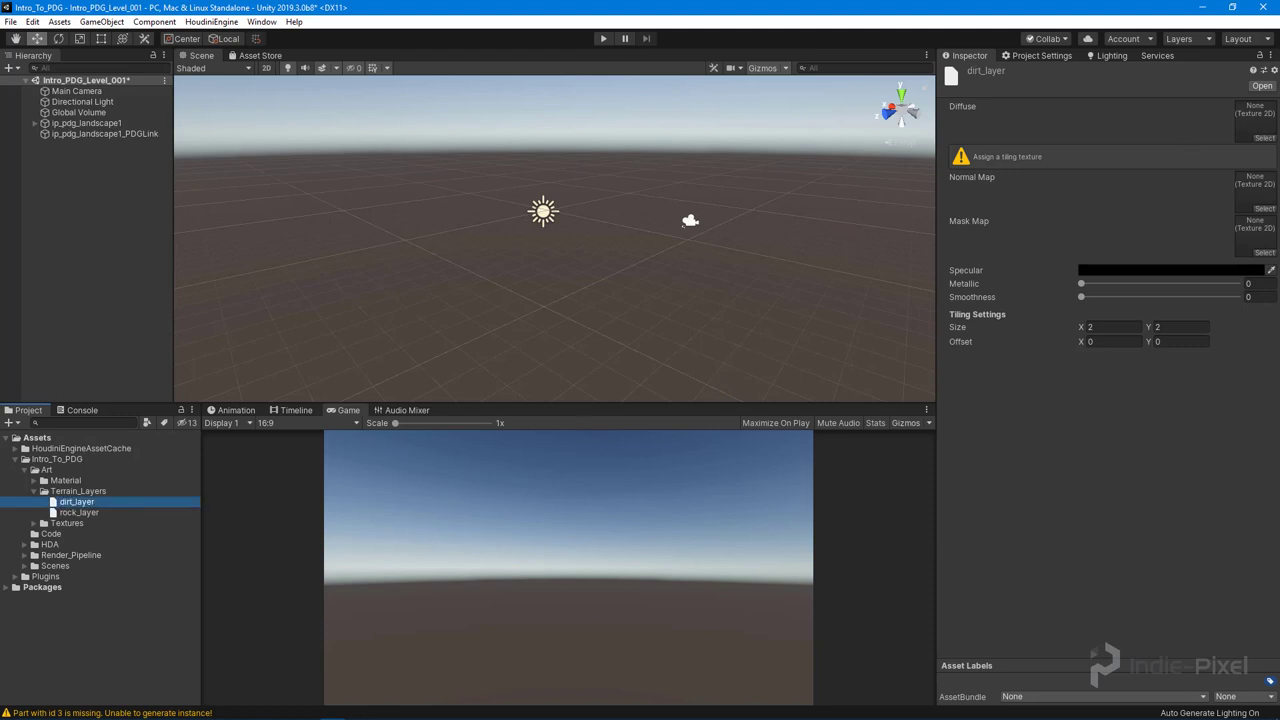
# Step: Assign dirt_grid_001 to dirt_layer and rock_grid_001 to rock_layer as diffuse textures
pyautogui.click(34, 524)
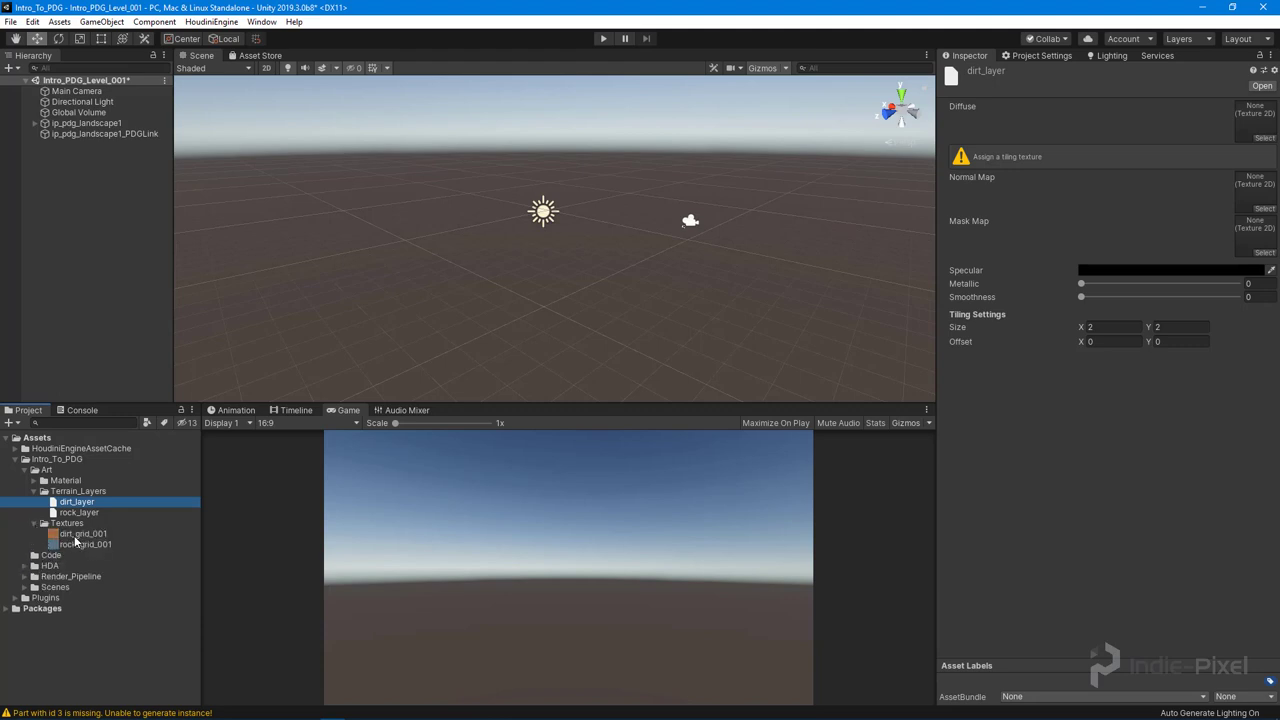
pyautogui.moveTo(76, 541); pyautogui.dragTo(1248, 134)
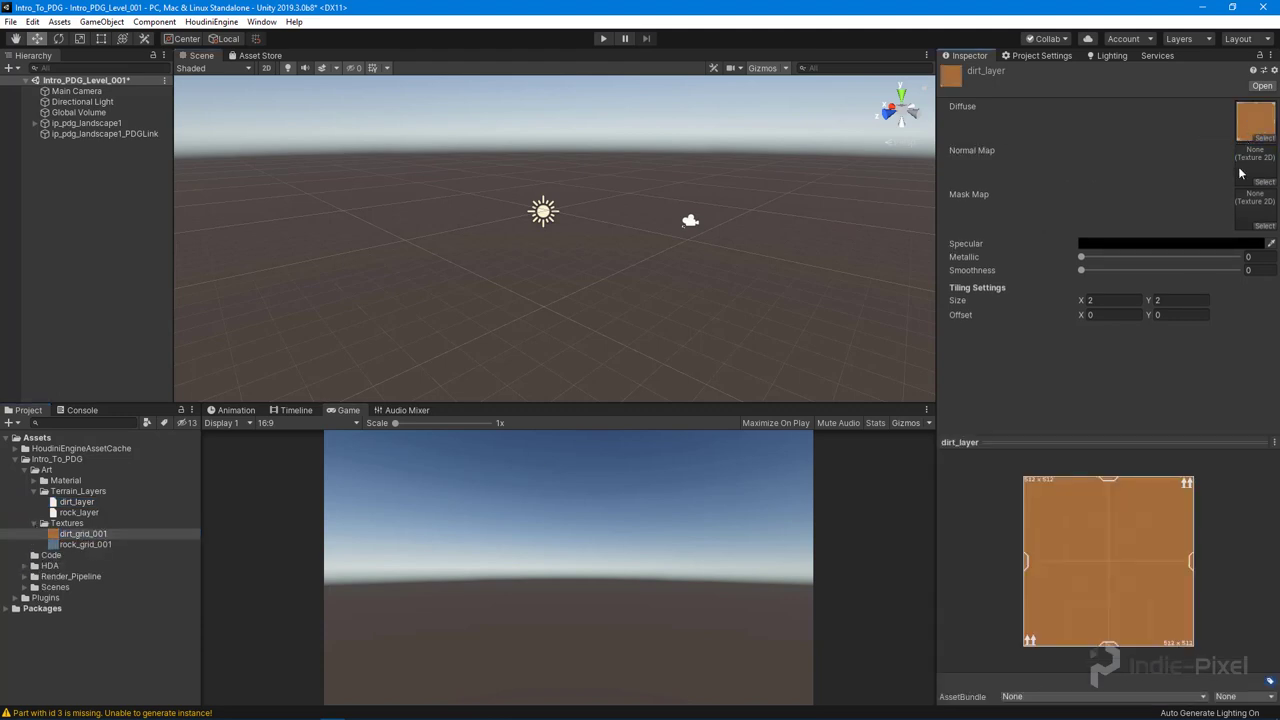
pyautogui.click(88, 512)
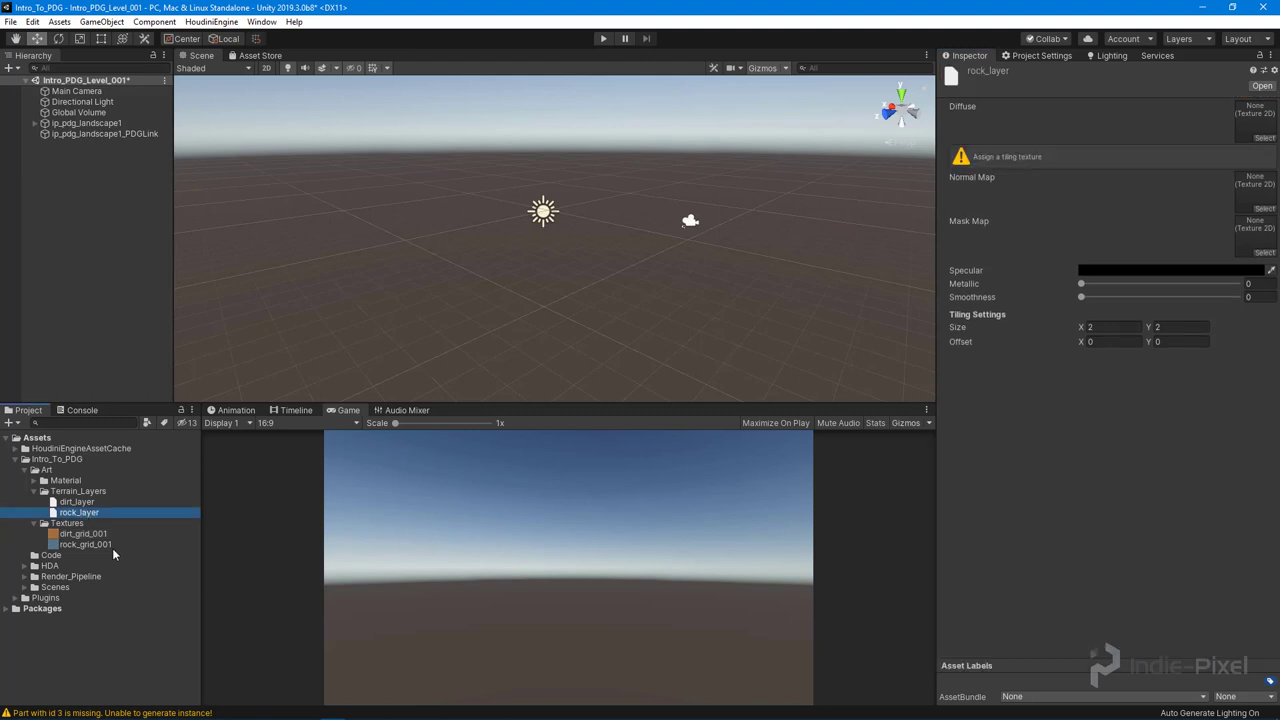
pyautogui.moveTo(90, 546); pyautogui.dragTo(1256, 113)
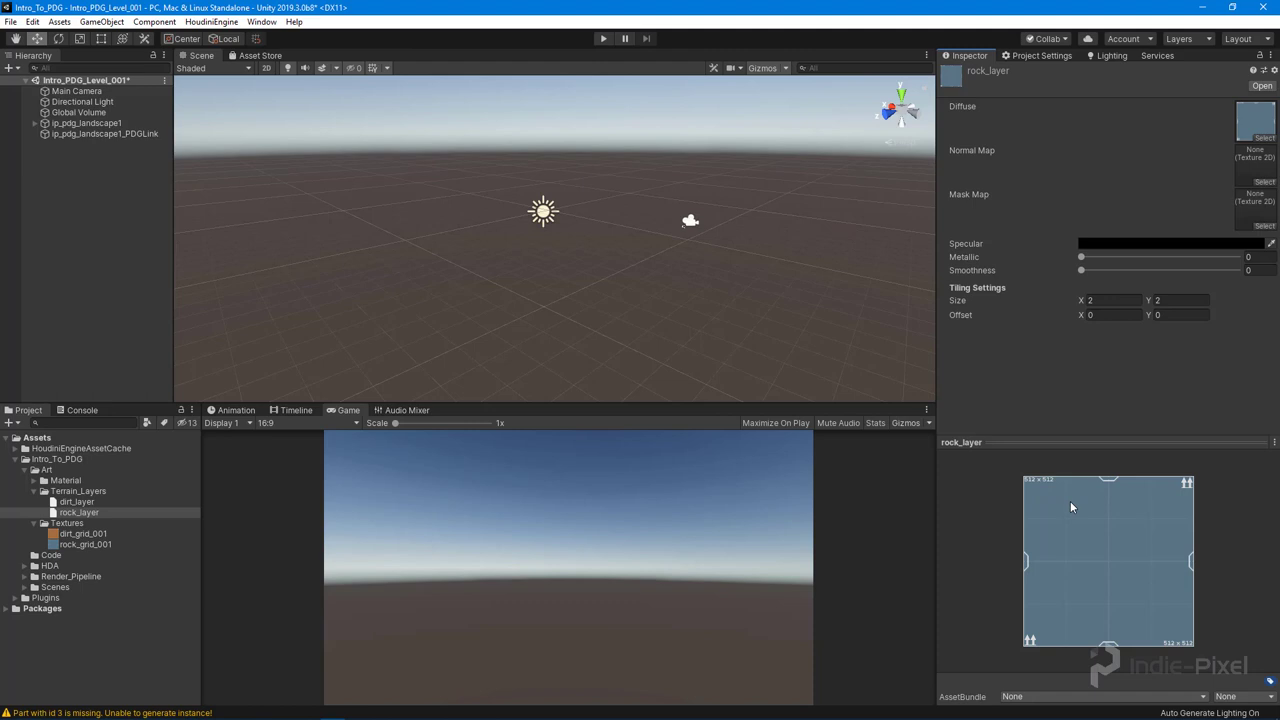
# Step: Copy rock_layer's asset path and return to Houdini
pyautogui.rightClick(96, 517)
pyautogui.click(184, 258)
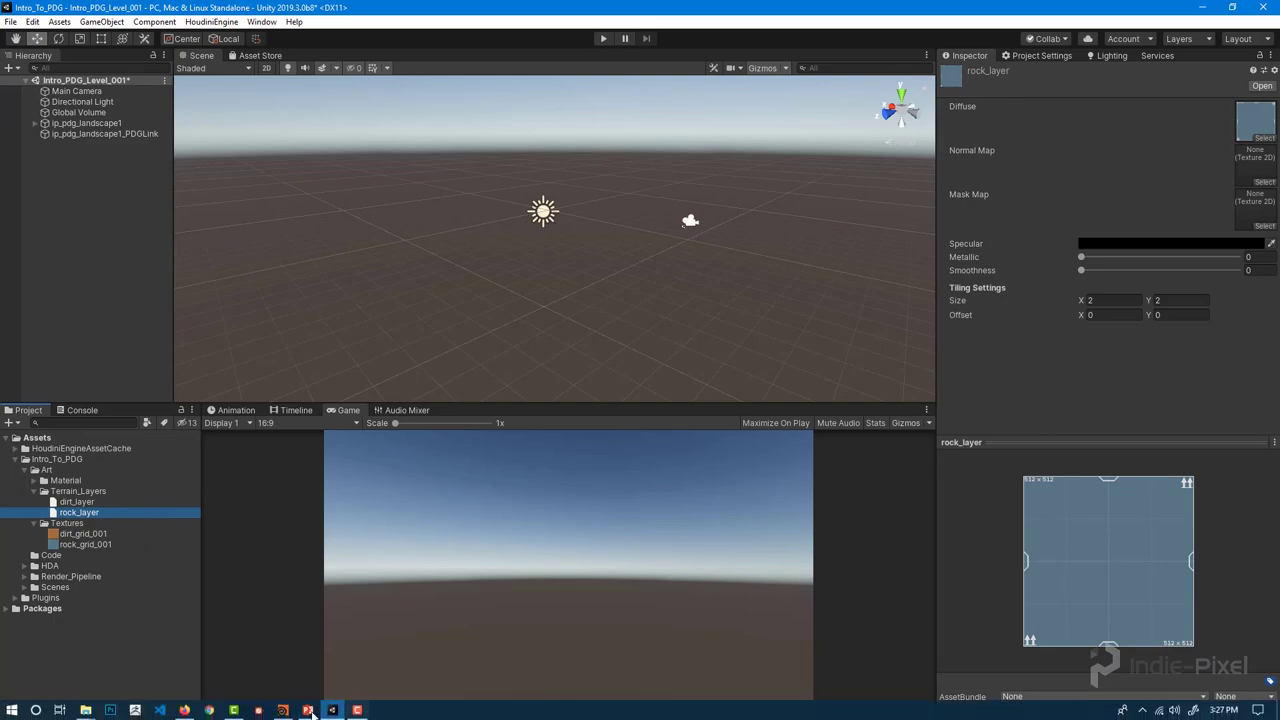
pyautogui.click(283, 712)
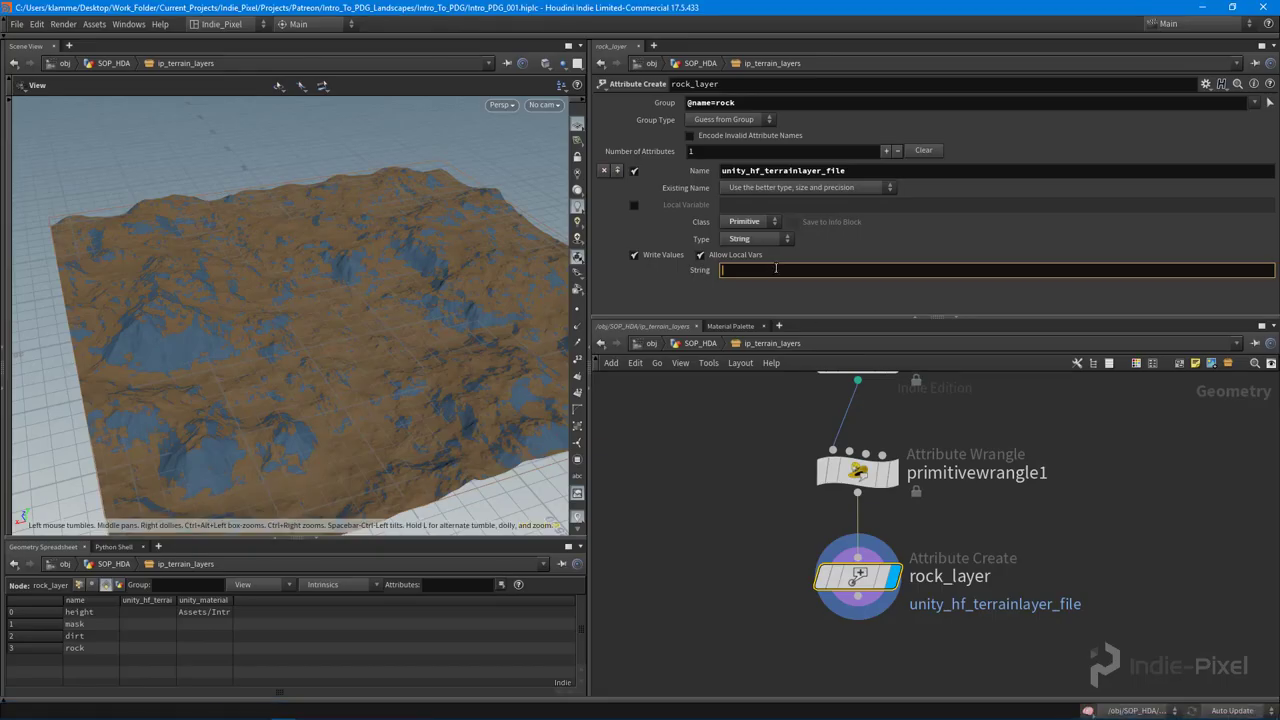
# Step: Set rock_layer's String to the rock_layer.terrainlayer path and duplicate the node below it
pyautogui.hotkey('ctrl', 'v')
pyautogui.press('Return')
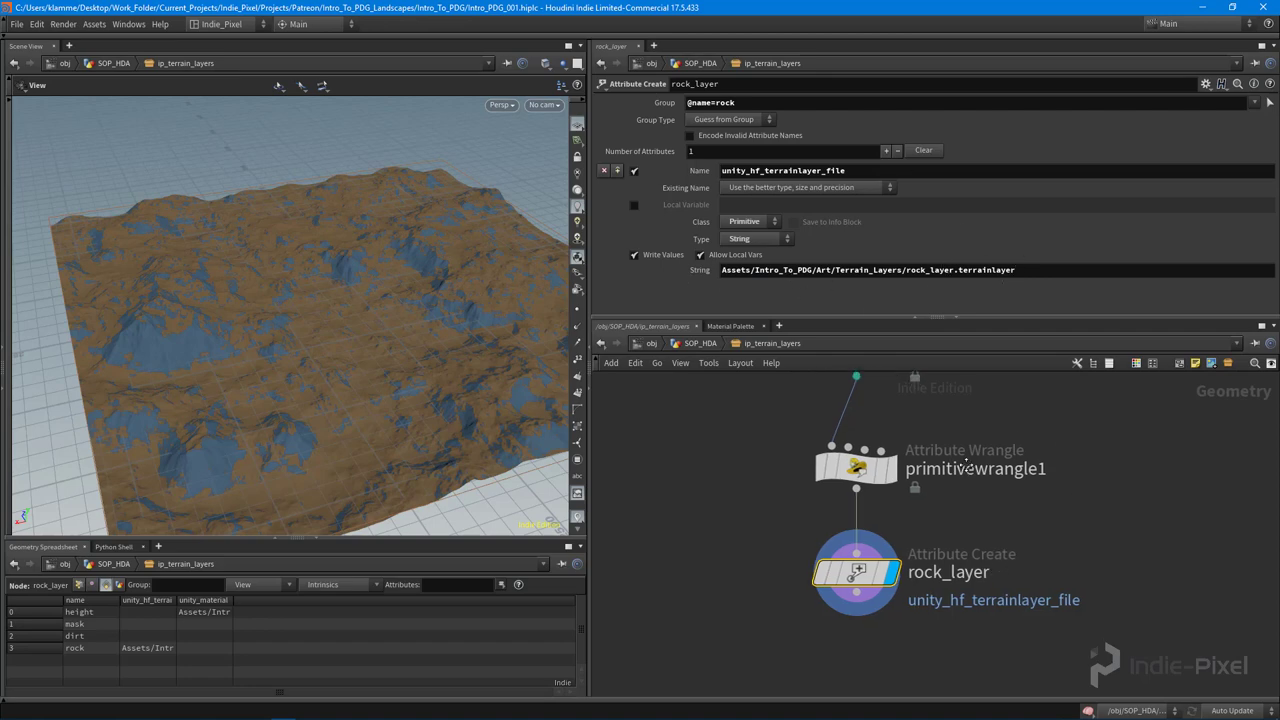
pyautogui.moveTo(1061, 478); pyautogui.dragTo(1033, 364, button='middle')
pyautogui.keyDown('alt'); pyautogui.moveTo(823, 462); pyautogui.dragTo(823, 547); pyautogui.keyUp('alt')
pyautogui.doubleClick(958, 547)
pyautogui.press('BackSpace')
pyautogui.press('Home')
pyautogui.press('Delete')
pyautogui.press('Delete')
pyautogui.press('Delete')
pyautogui.press('Delete')
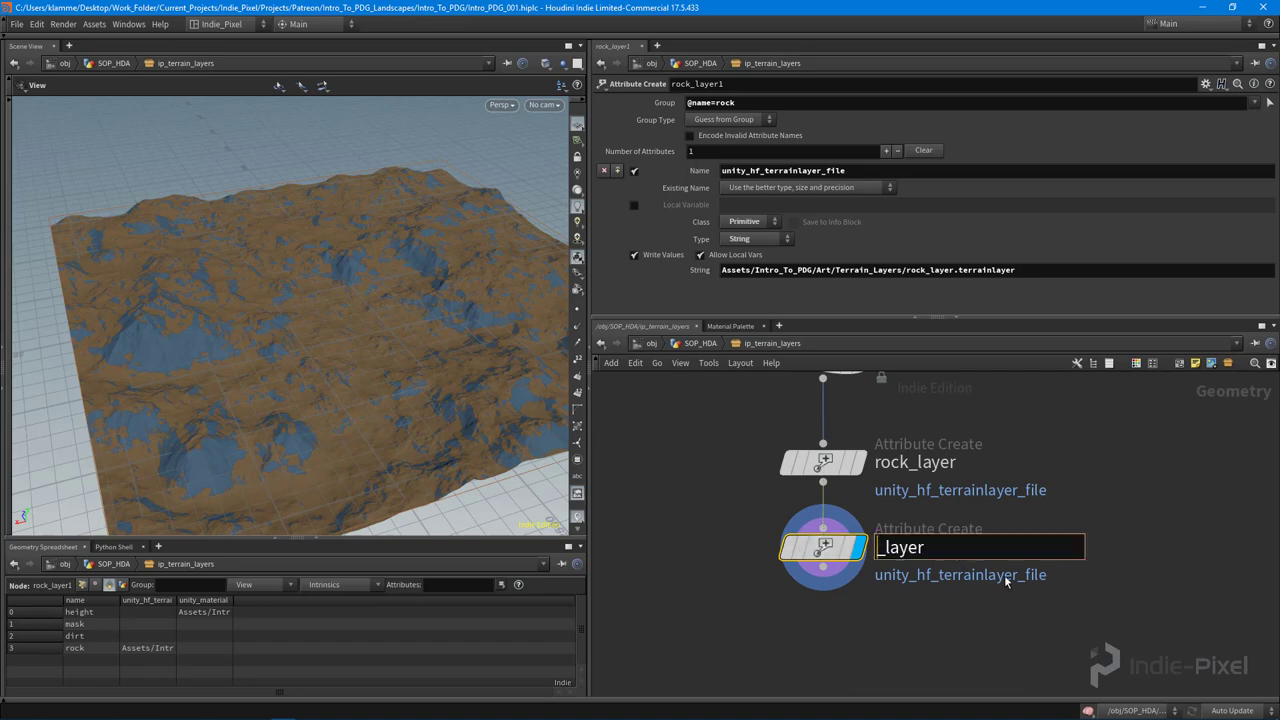
pyautogui.write('dirt')
pyautogui.press('Return')
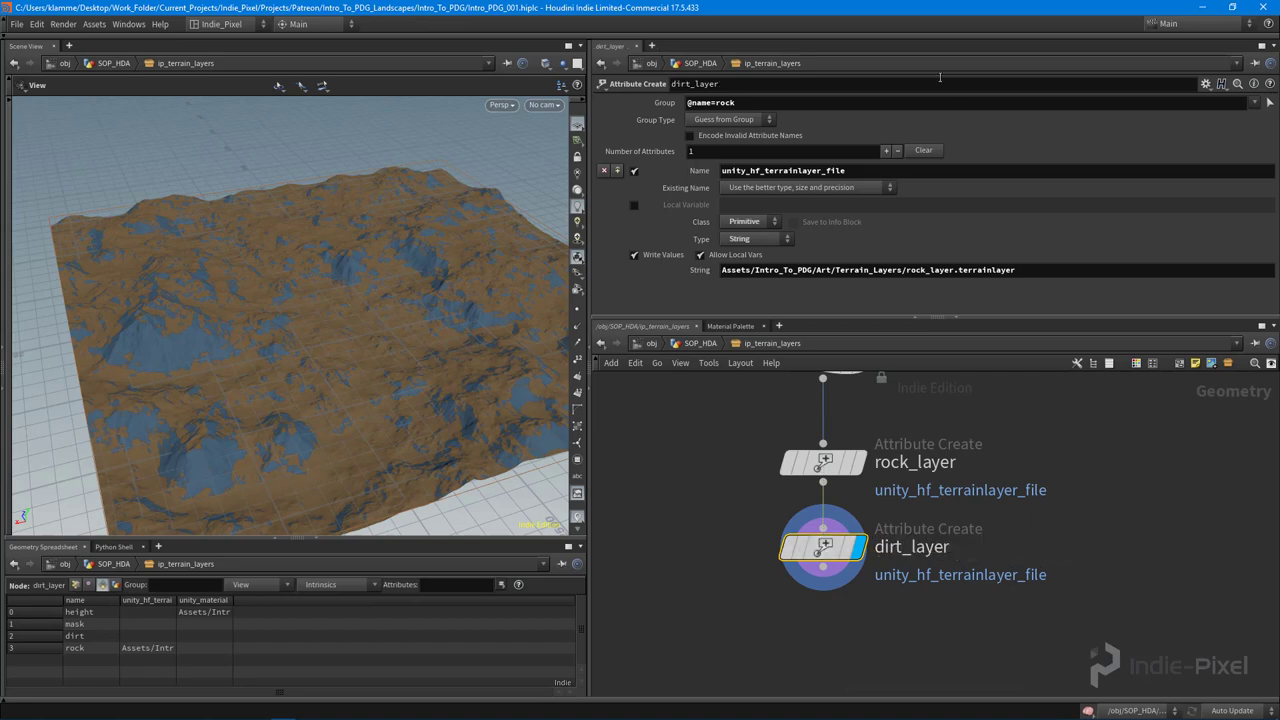
pyautogui.doubleClick(822, 101)
pyautogui.press('BackSpace')
pyautogui.press('Return')
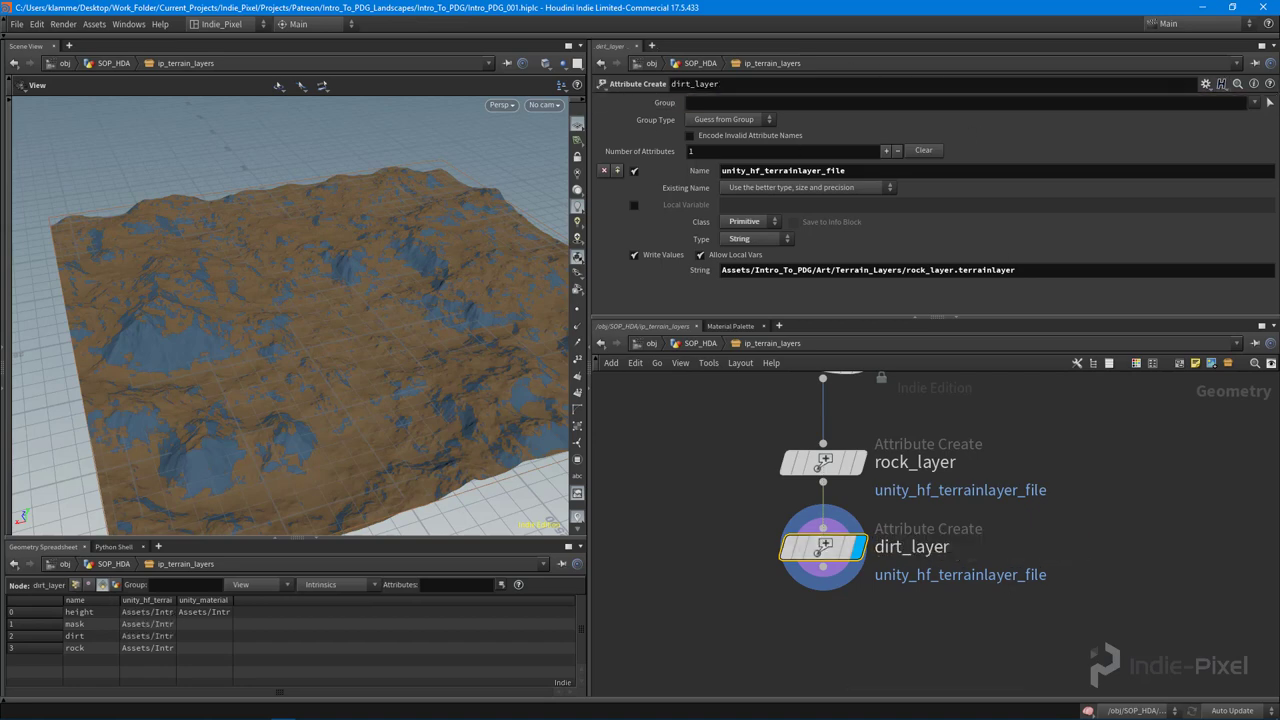
pyautogui.click(1257, 102)
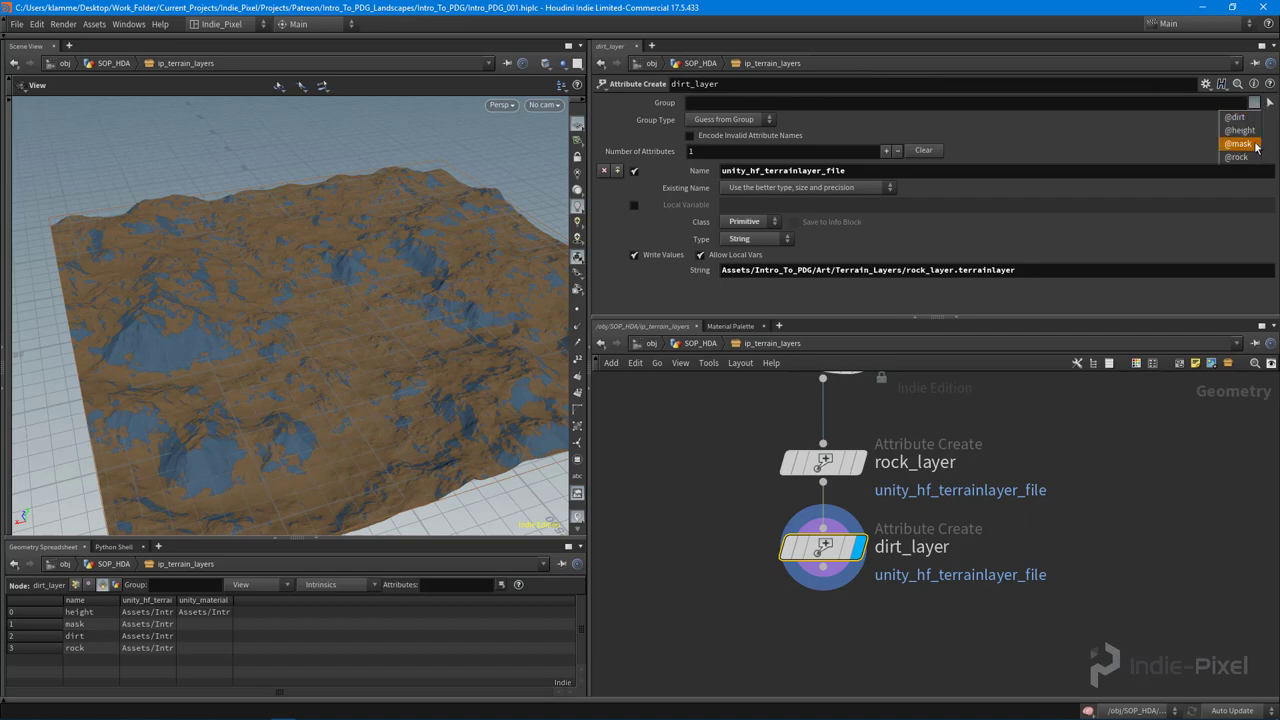
pyautogui.click(1238, 117)
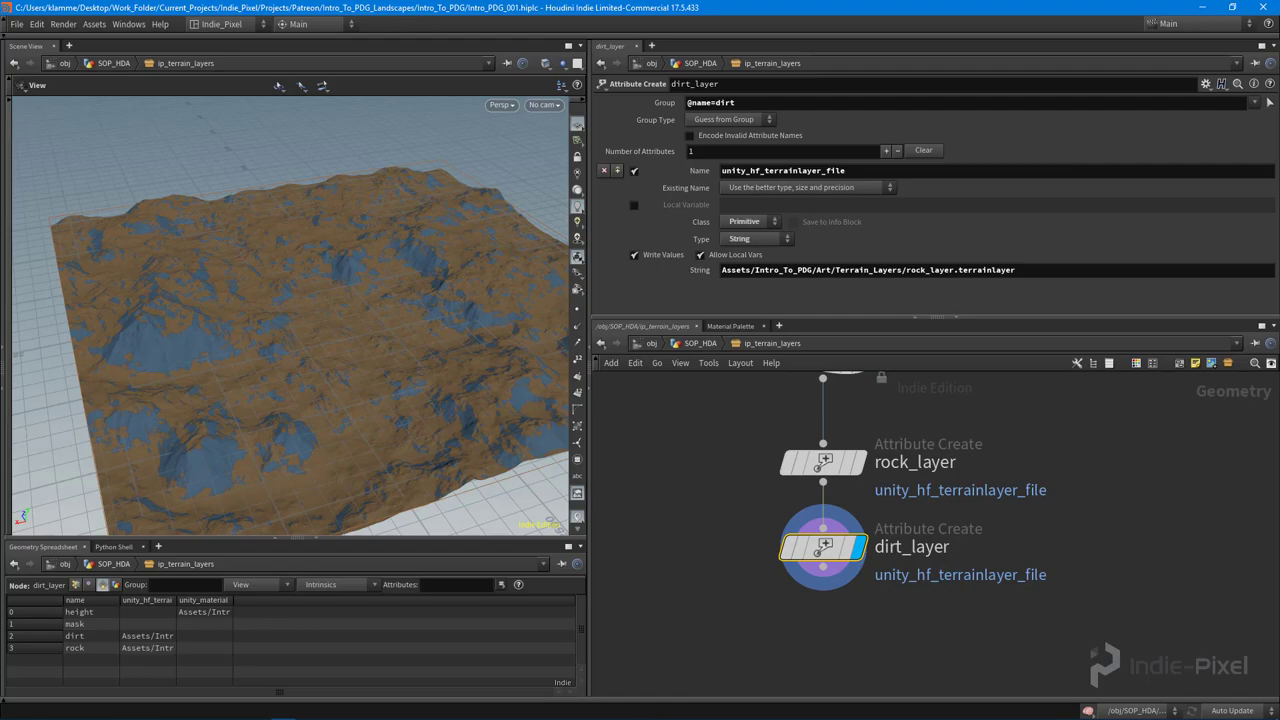
# Step: Copy the dirt_layer asset path in Unity and return to Houdini
pyautogui.click(333, 710)
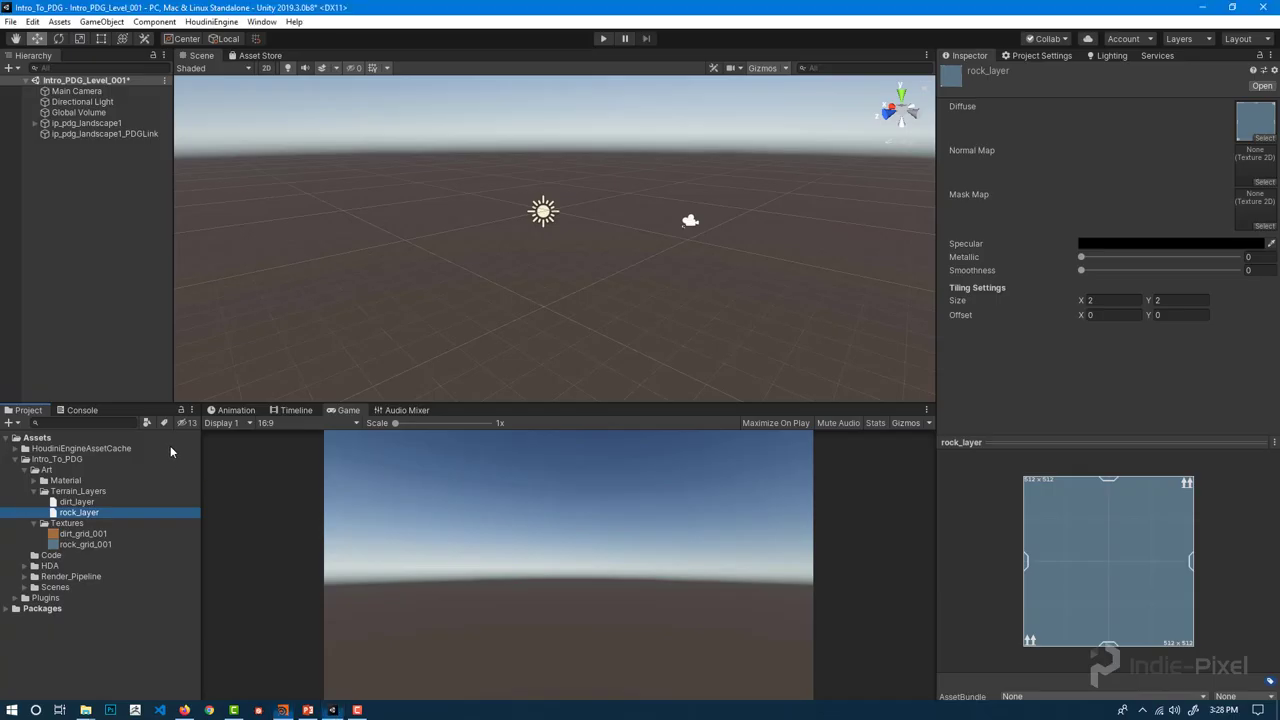
pyautogui.rightClick(88, 502)
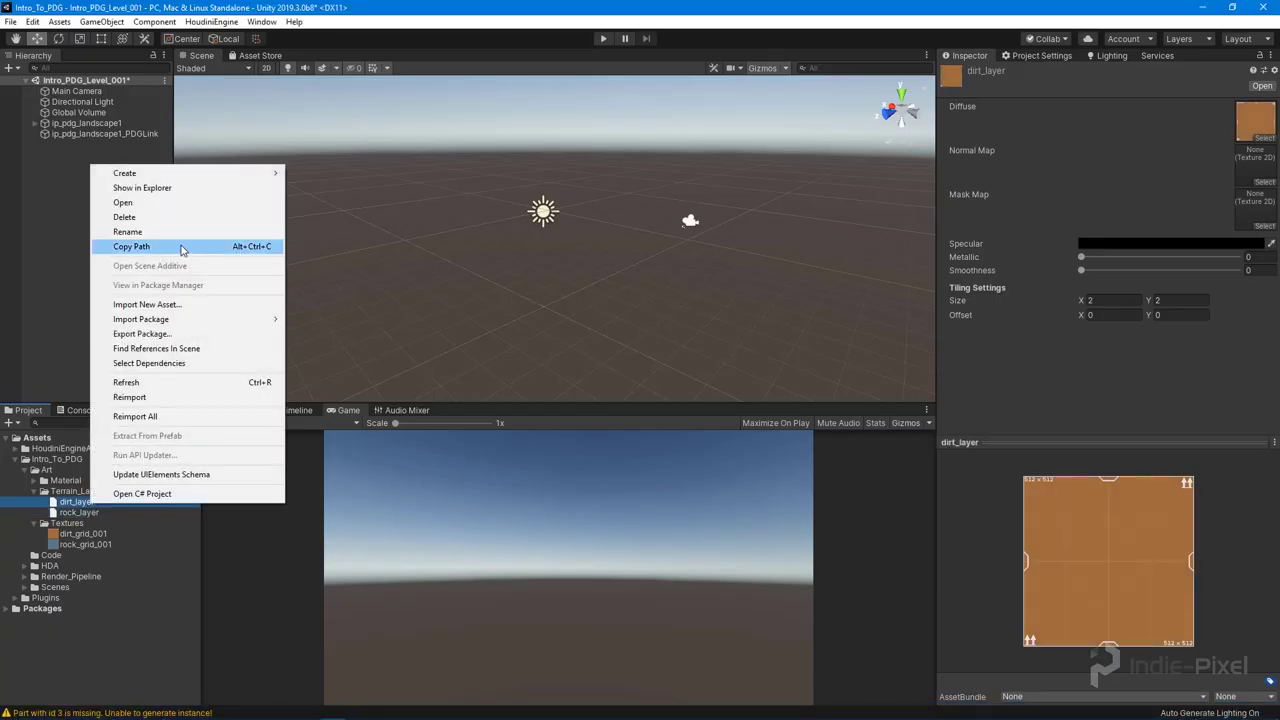
pyautogui.click(183, 246)
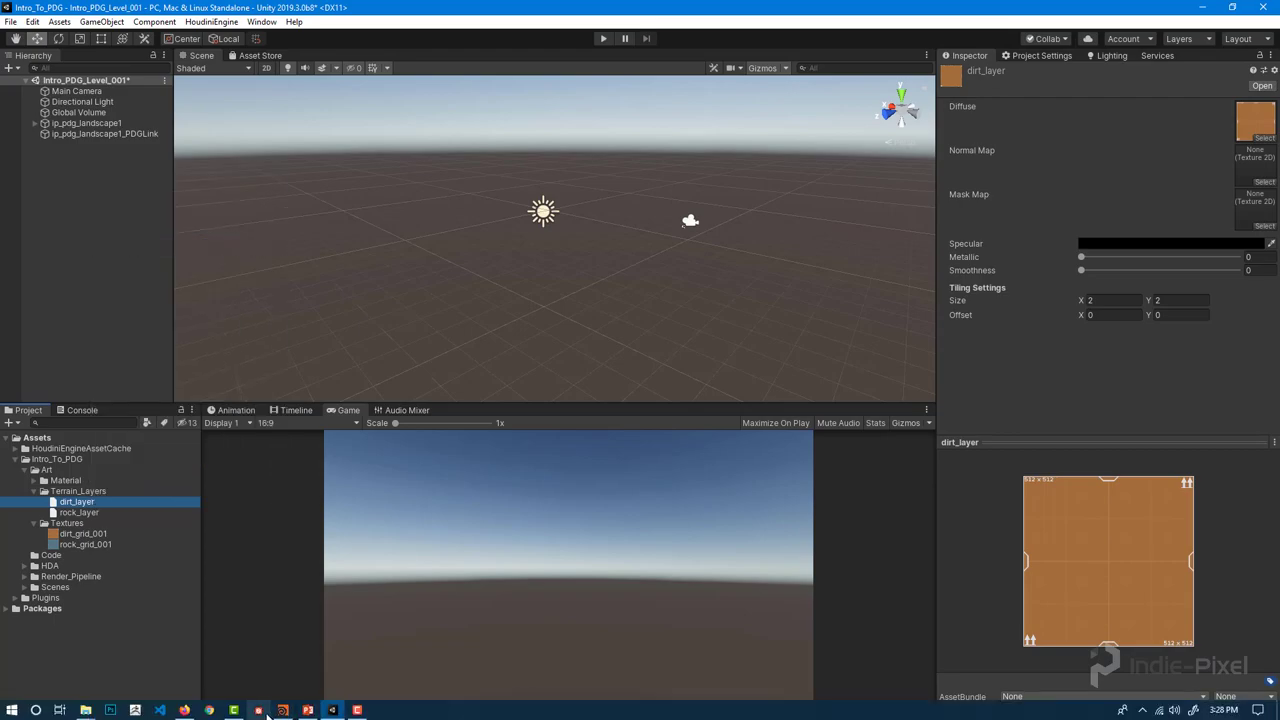
pyautogui.click(283, 710)
# Step: Replace dirt_layer's String value with the dirt_layer.terrainlayer path
pyautogui.hotkey('ctrl', 'a')
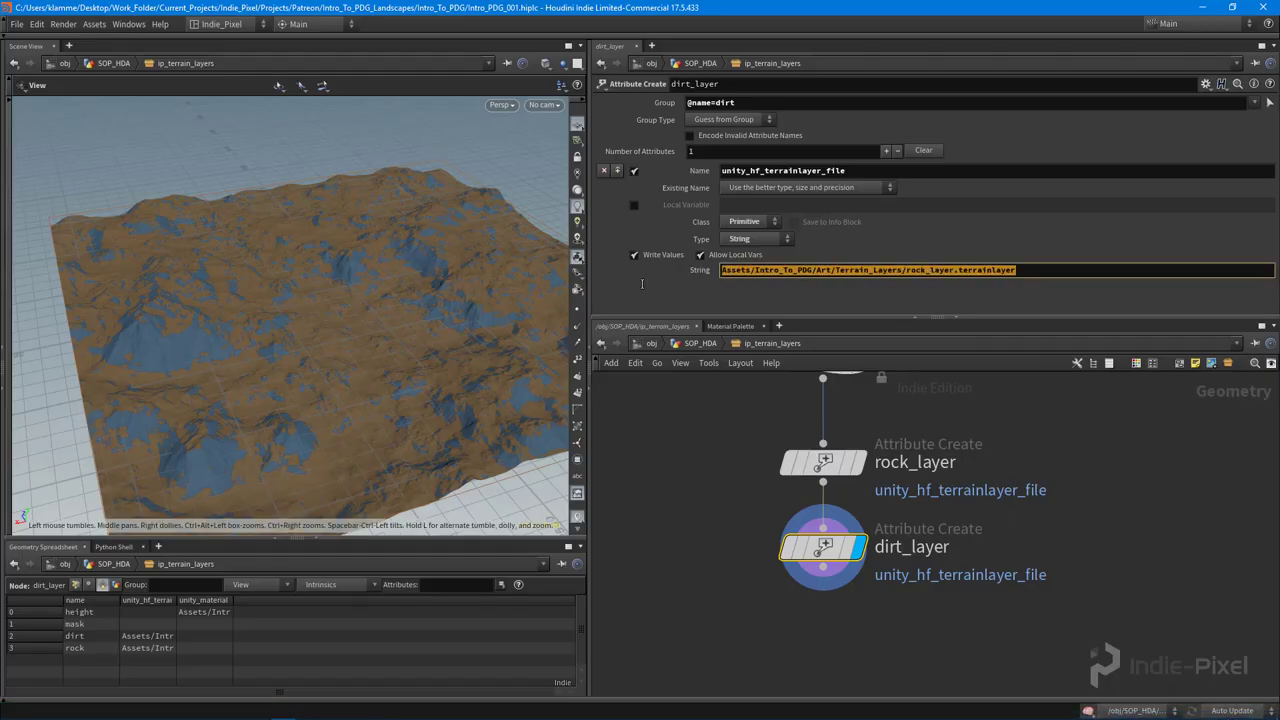
pyautogui.hotkey('ctrl', 'v')
pyautogui.press('Return')
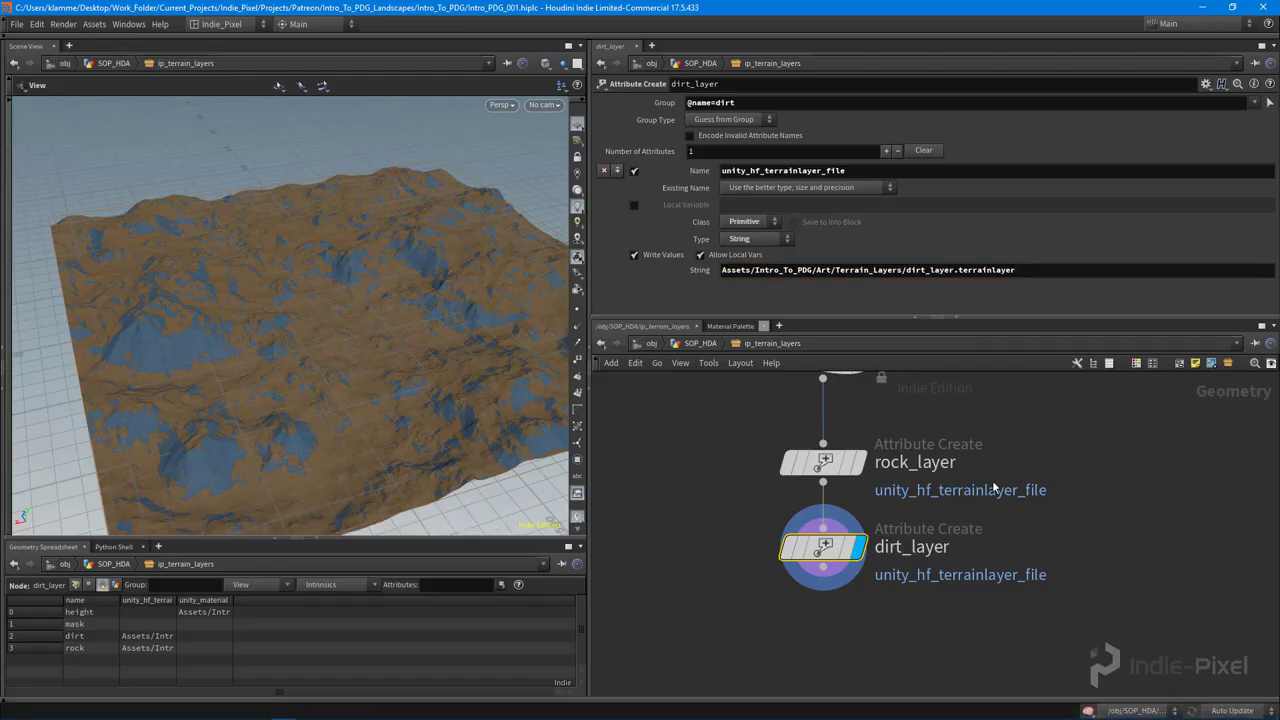
# Step: Orbit to a near top-down view of the dirt and rock terrain and pan the network
pyautogui.moveTo(366, 271); pyautogui.dragTo(372, 298)
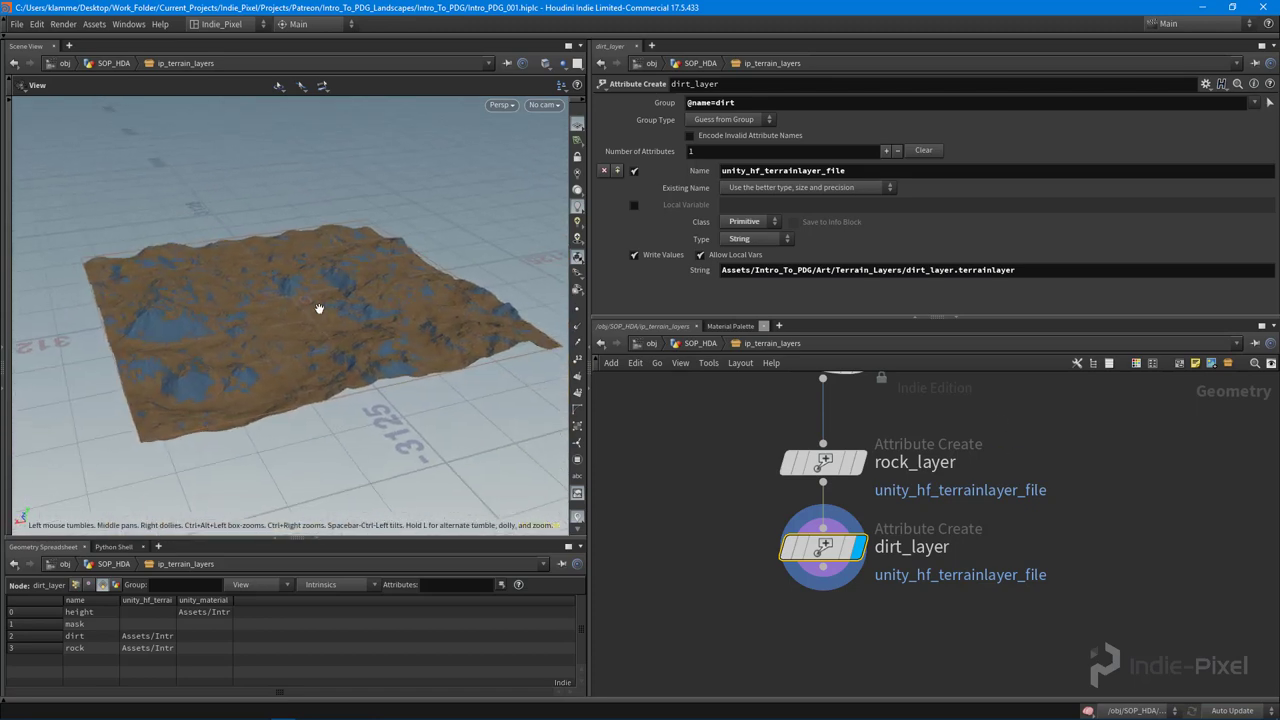
pyautogui.moveTo(1035, 318); pyautogui.dragTo(1022, 217)
pyautogui.scroll(-8, 1000, 420)
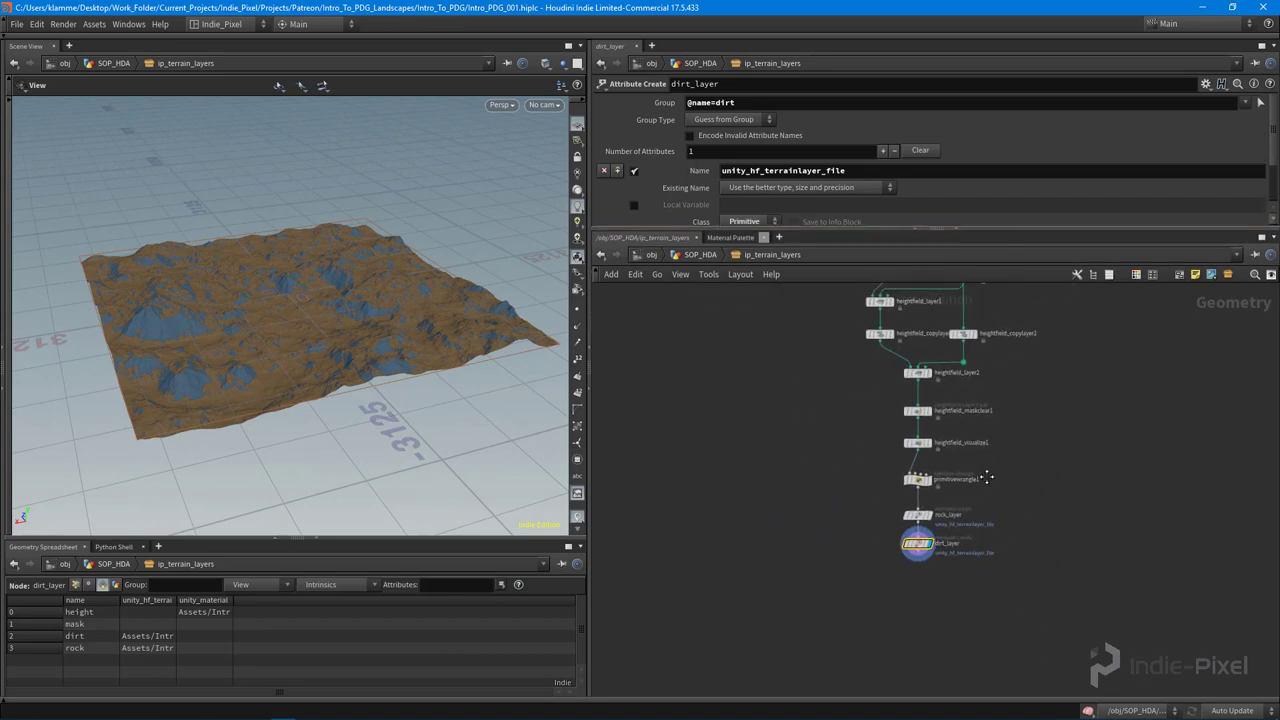
pyautogui.moveTo(240, 308); pyautogui.dragTo(751, 380)
pyautogui.moveTo(361, 290); pyautogui.dragTo(371, 343)
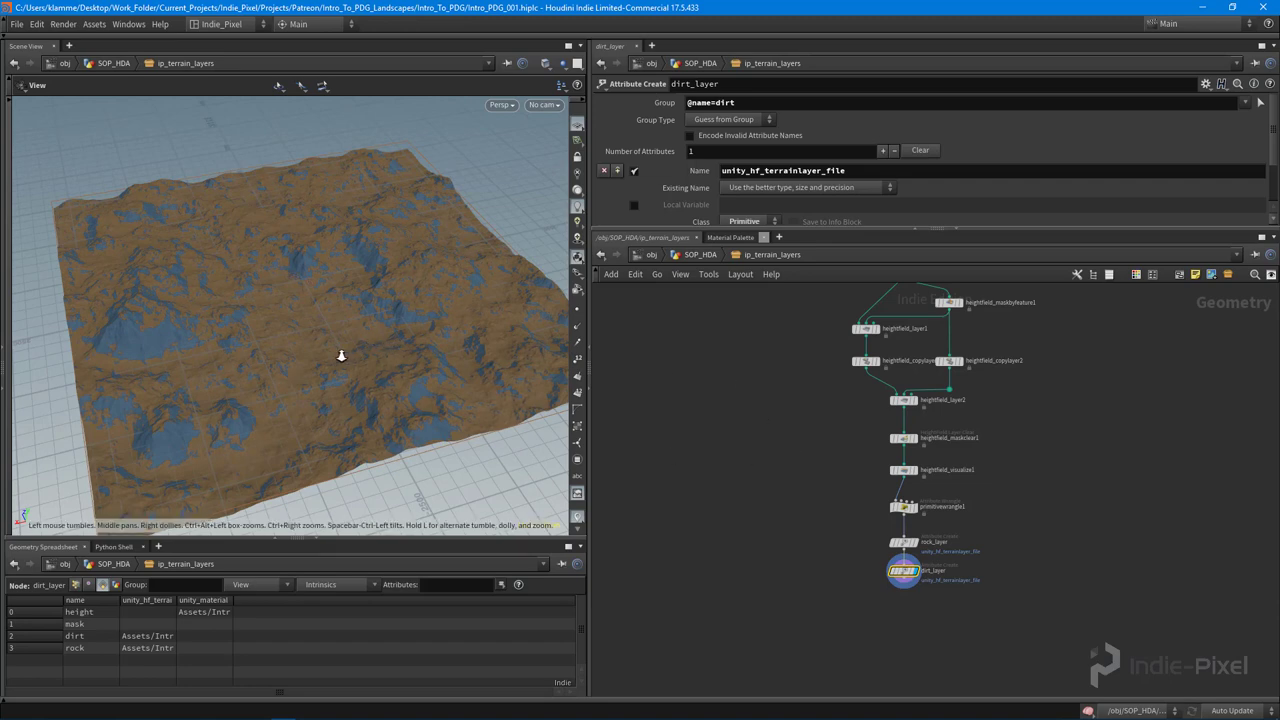
pyautogui.moveTo(340, 351); pyautogui.dragTo(332, 272)
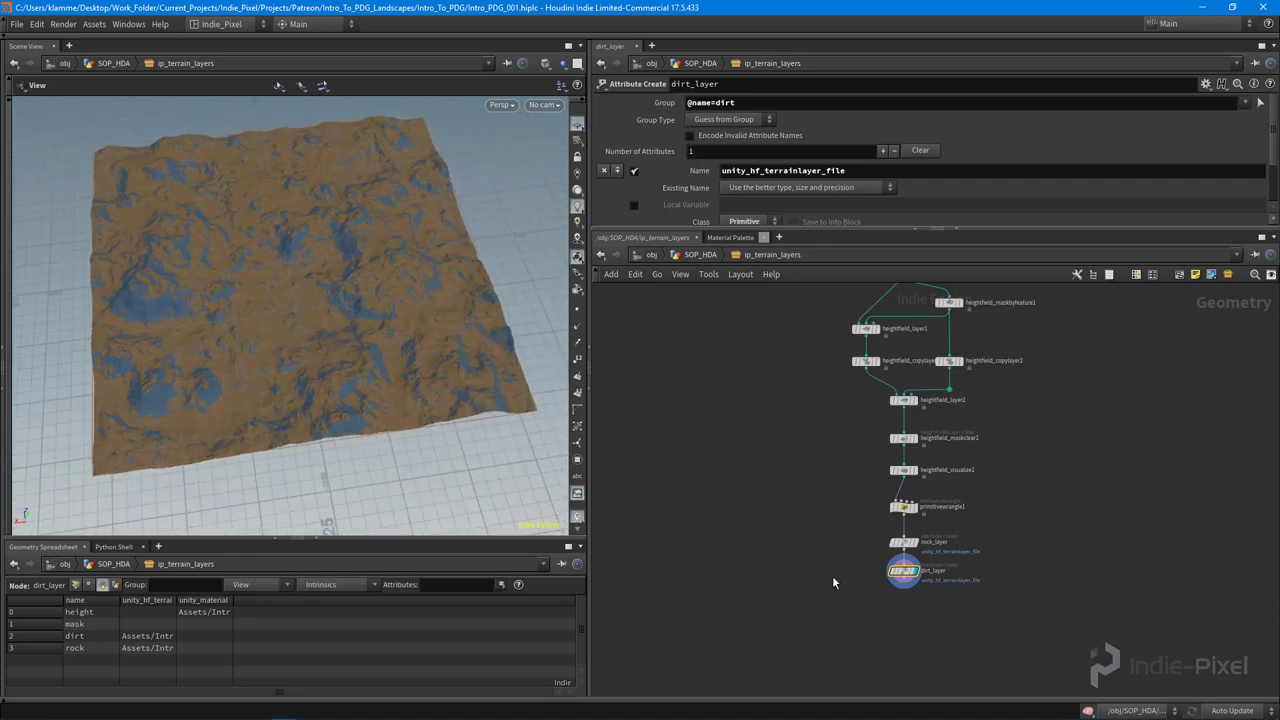
pyautogui.moveTo(833, 583)
pyautogui.mouseDown(button='middle')
pyautogui.moveTo(786, 520)
pyautogui.moveTo(827, 560)
pyautogui.mouseUp(button='middle')
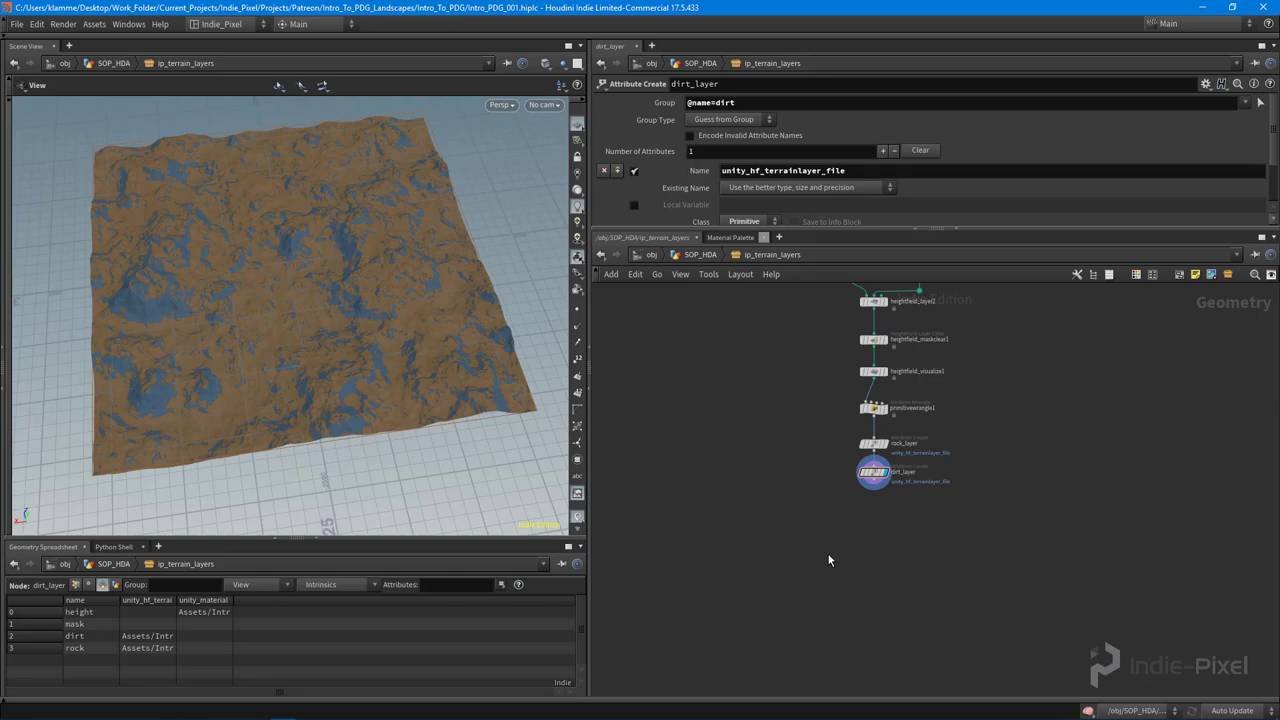
# Step: Add a HeightField Tile Split node below dirt_layer and wire dirt_layer into it
pyautogui.press('Tab')
pyautogui.write('split')
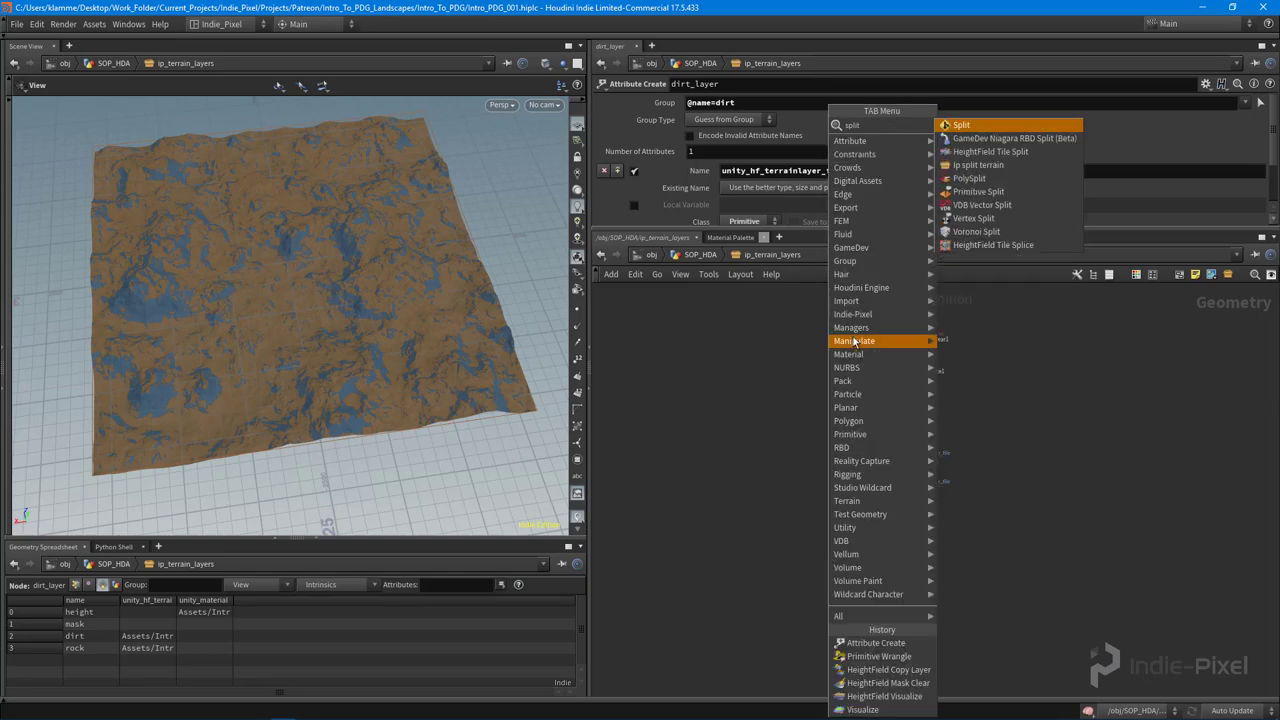
pyautogui.click(990, 151)
pyautogui.click(828, 501)
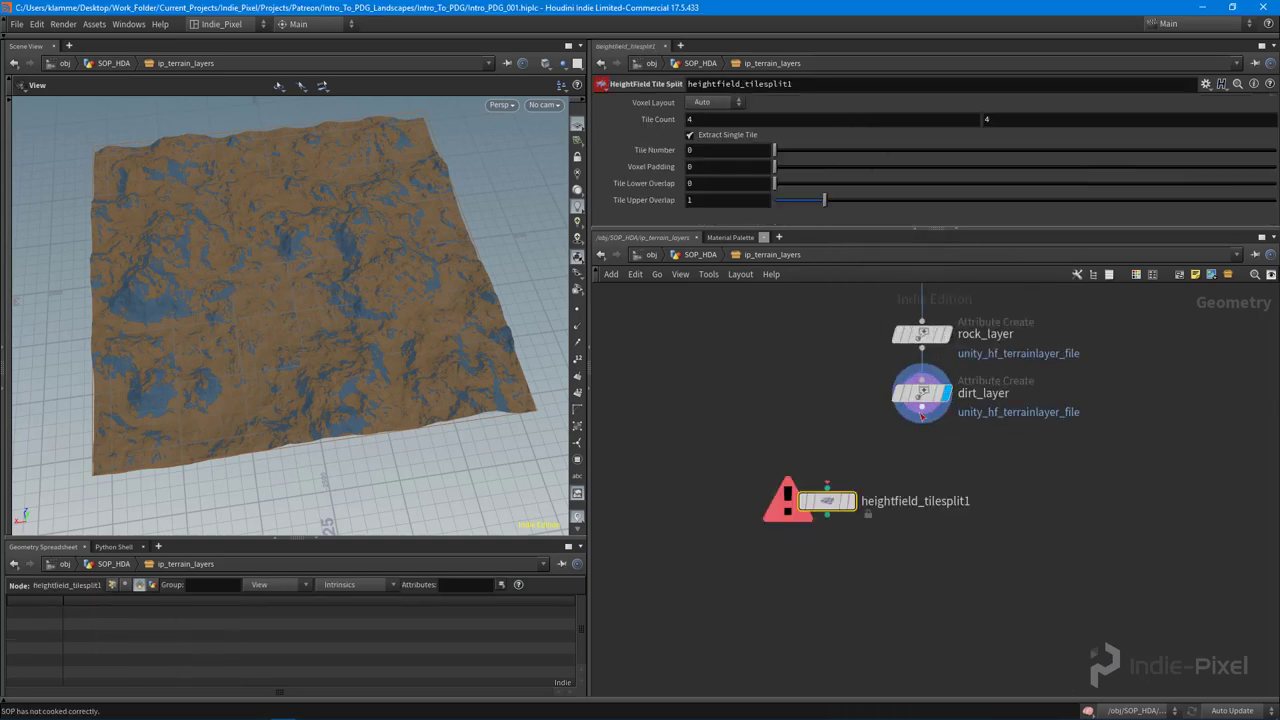
pyautogui.moveTo(921, 416); pyautogui.dragTo(781, 471)
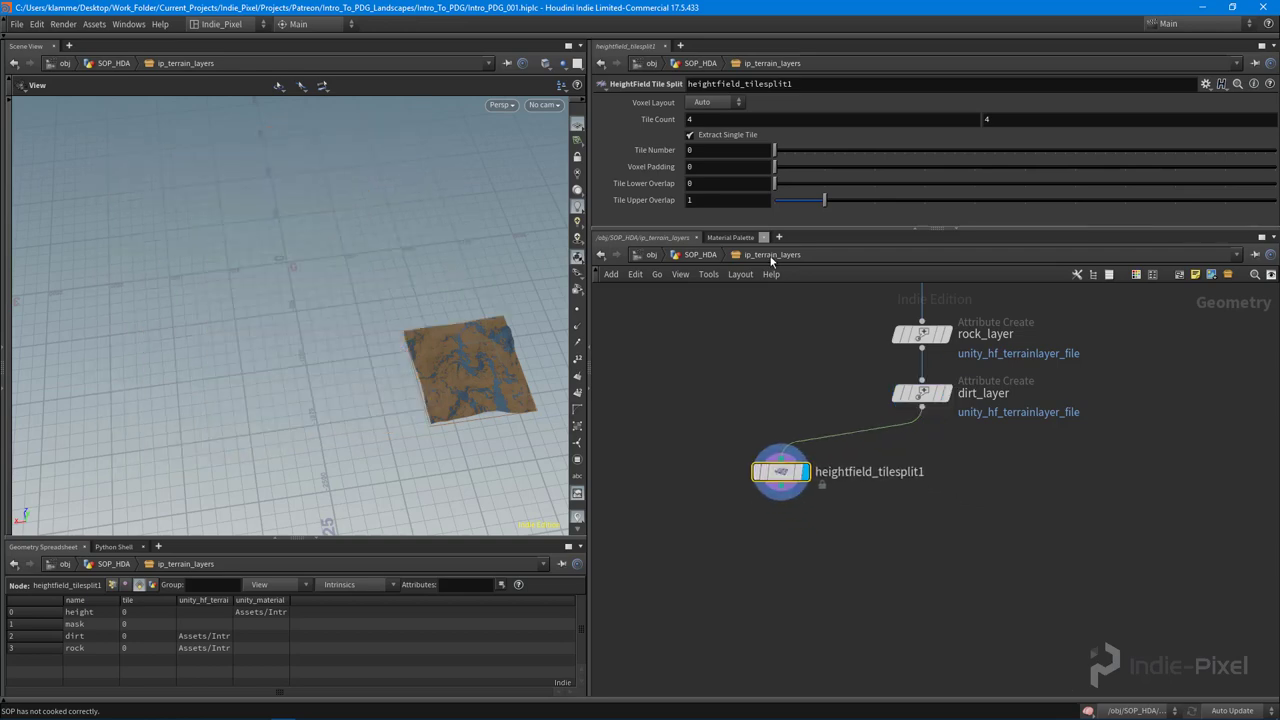
# Step: Set the Tile Count to 2 by 2 so tile 0 is extracted as a quarter-terrain
pyautogui.click(760, 119)
pyautogui.write('2')
pyautogui.press('Tab')
pyautogui.write('2')
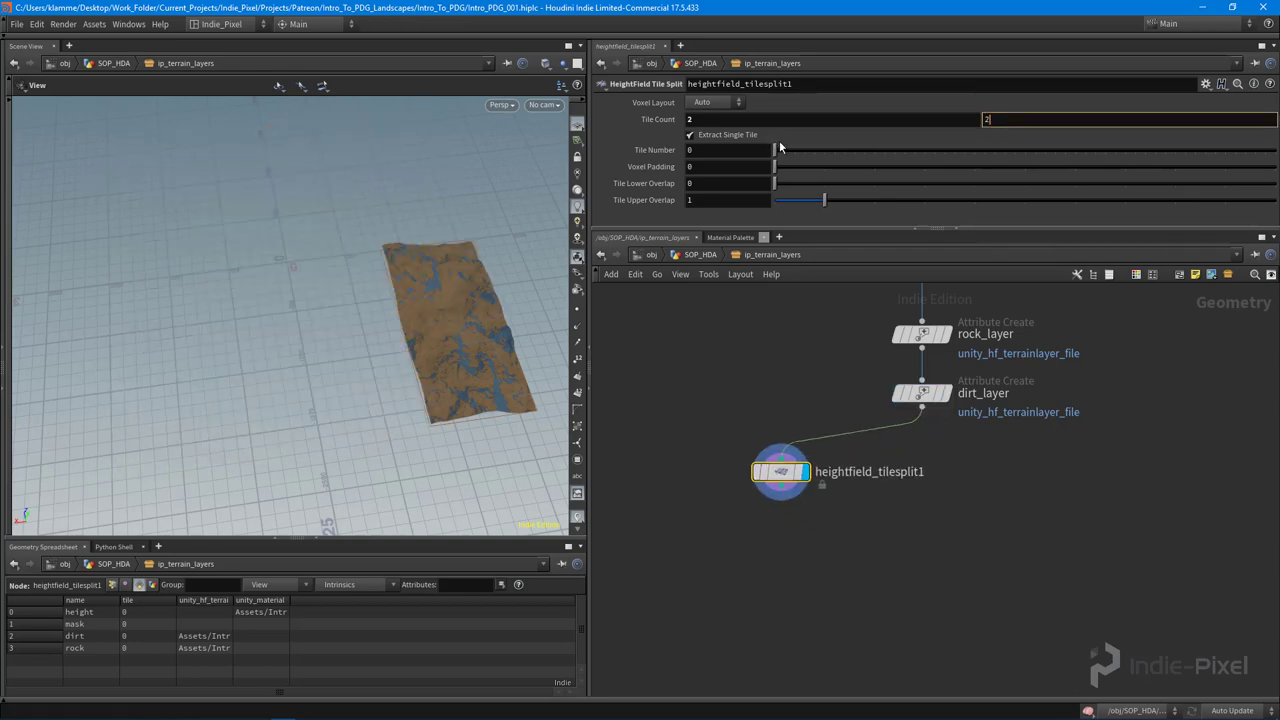
pyautogui.press('Return')
pyautogui.moveTo(457, 349); pyautogui.dragTo(374, 331)
pyautogui.rightClick(362, 286)
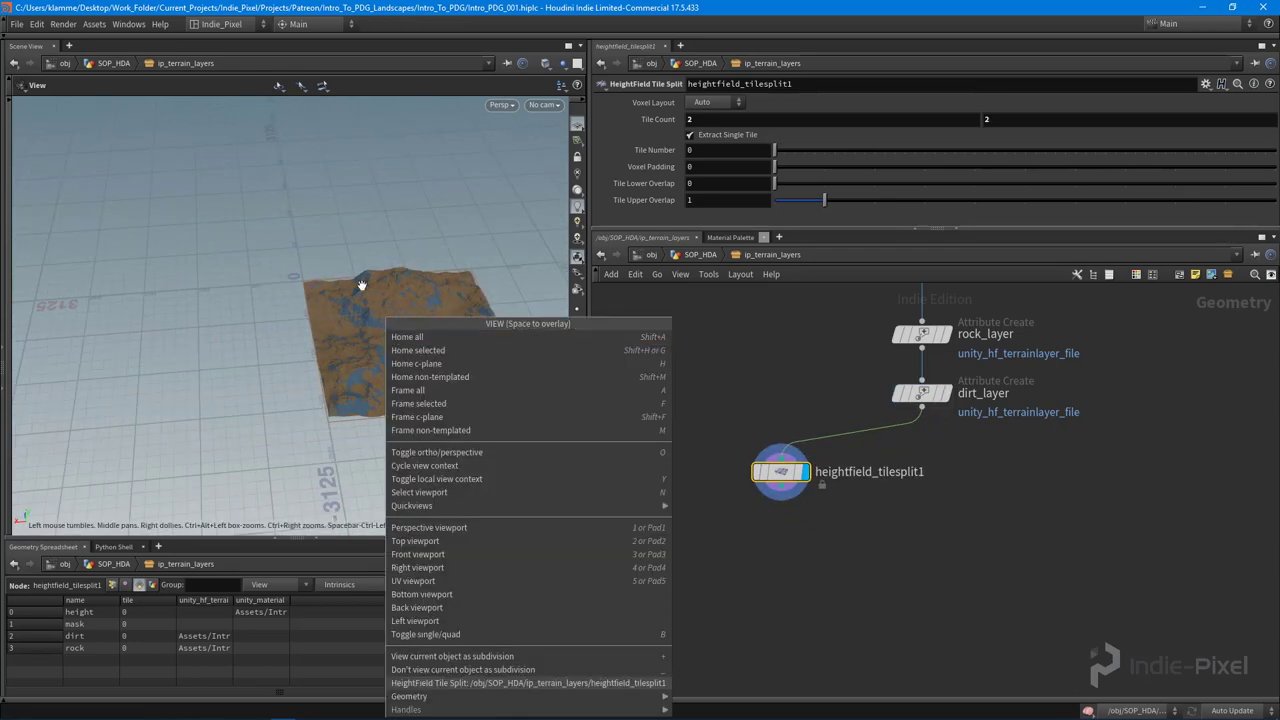
pyautogui.click(362, 286)
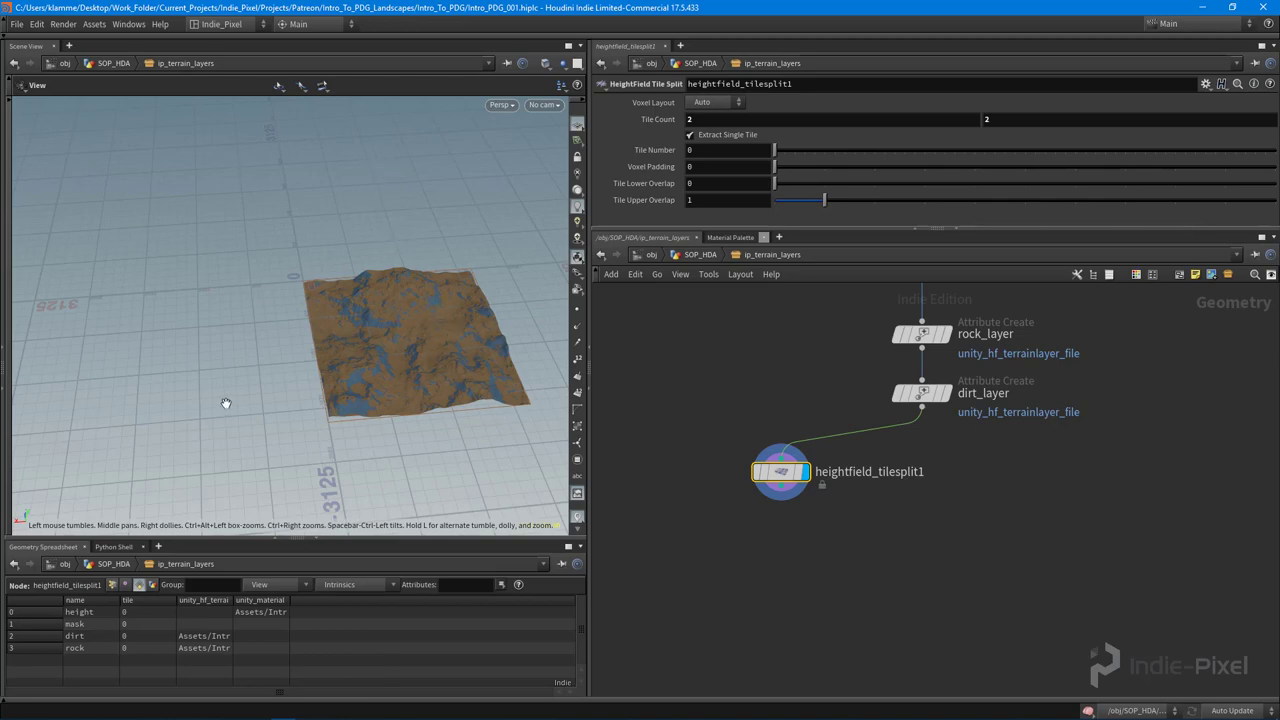
pyautogui.moveTo(852, 478); pyautogui.dragTo(814, 483, button='middle')
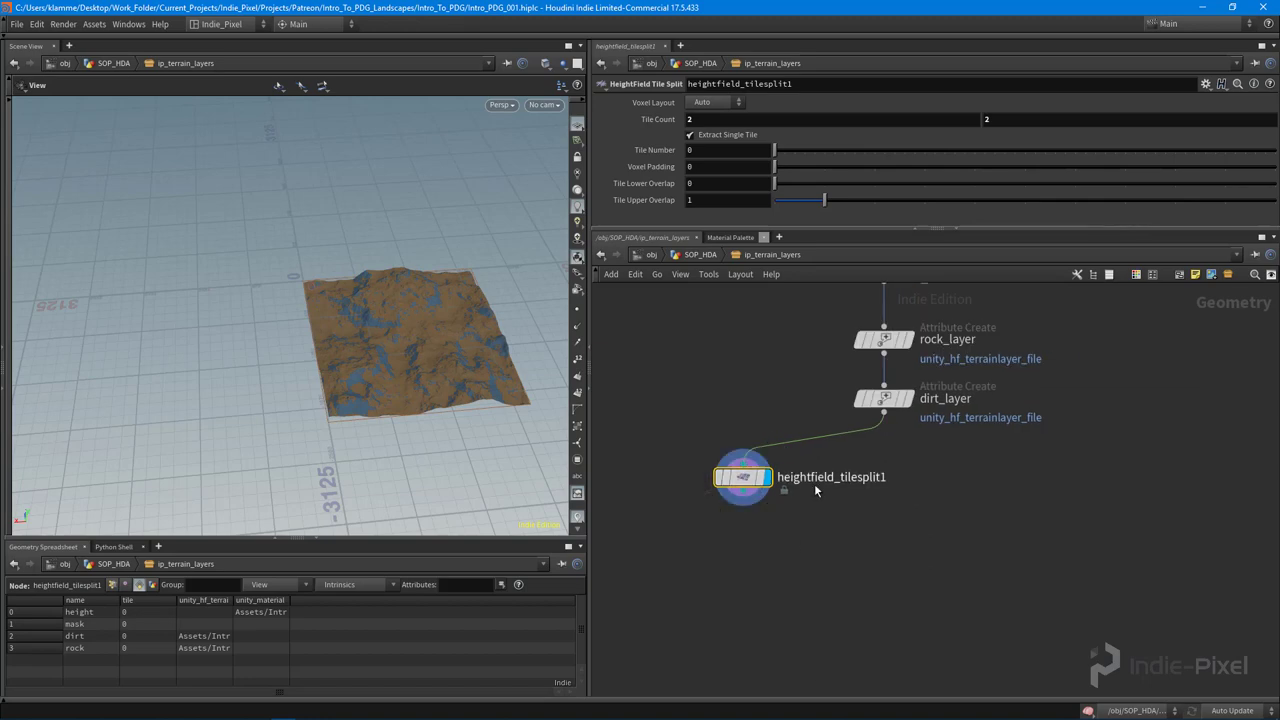
# Step: Rename the tile split to hf_1 and duplicate it as hf_2 extracting tile 1
pyautogui.doubleClick(815, 480)
pyautogui.write('hf_1')
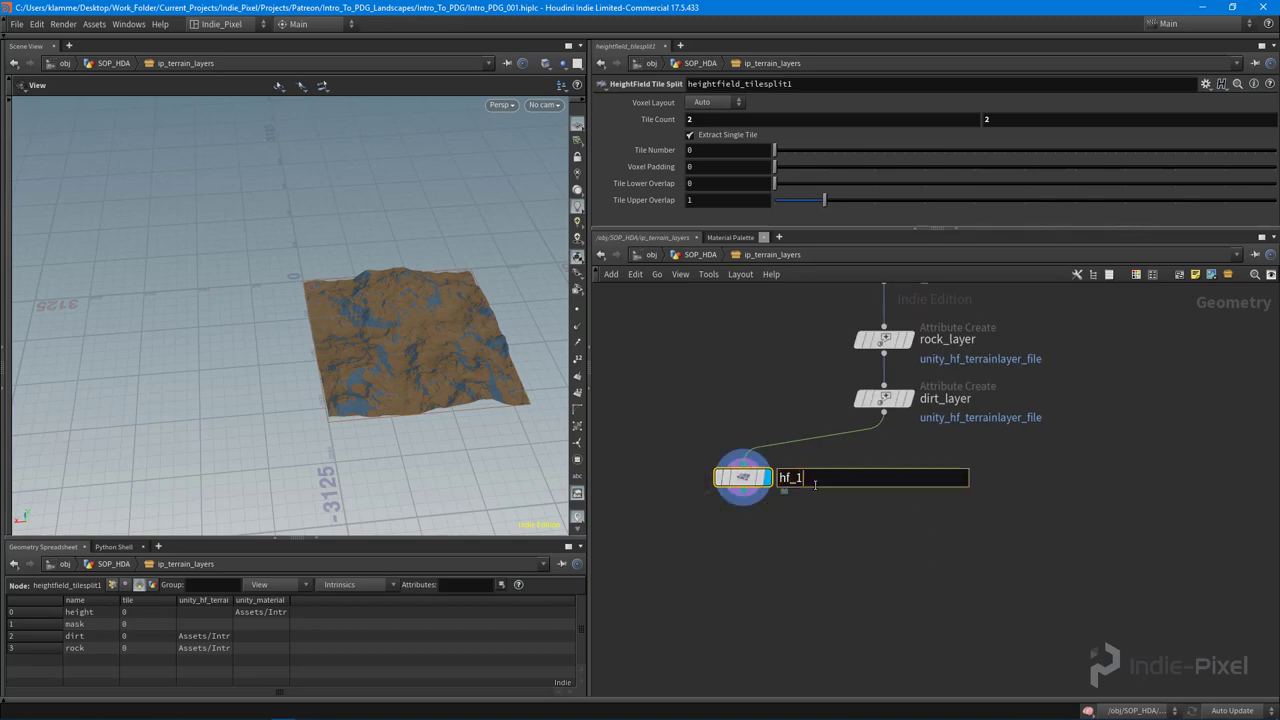
pyautogui.press('Return')
pyautogui.moveTo(745, 478); pyautogui.dragTo(869, 480)
pyautogui.click(715, 149)
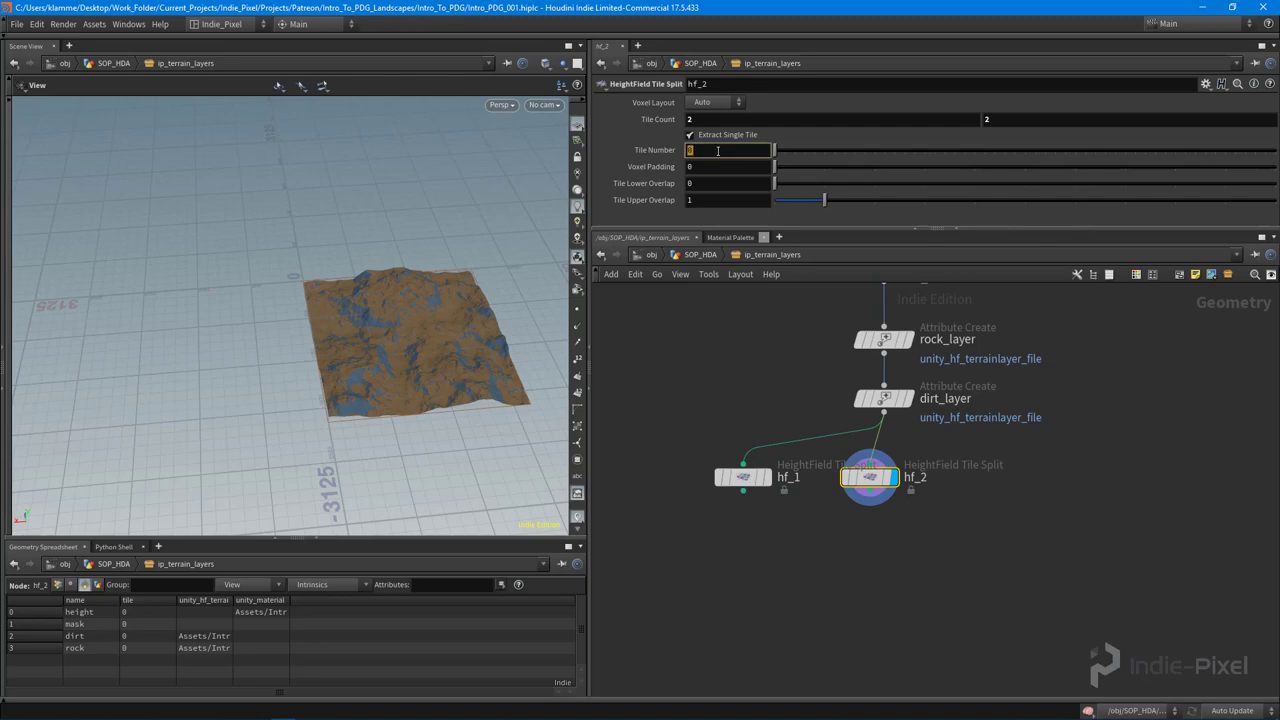
pyautogui.write('1')
pyautogui.press('Return')
# Step: Duplicate into hf_3 and hf_4 with Tile Numbers 2 and 3
pyautogui.keyDown('alt'); pyautogui.moveTo(869, 477); pyautogui.dragTo(1114, 478); pyautogui.keyUp('alt')
pyautogui.click(734, 150)
pyautogui.write('2')
pyautogui.press('Return')
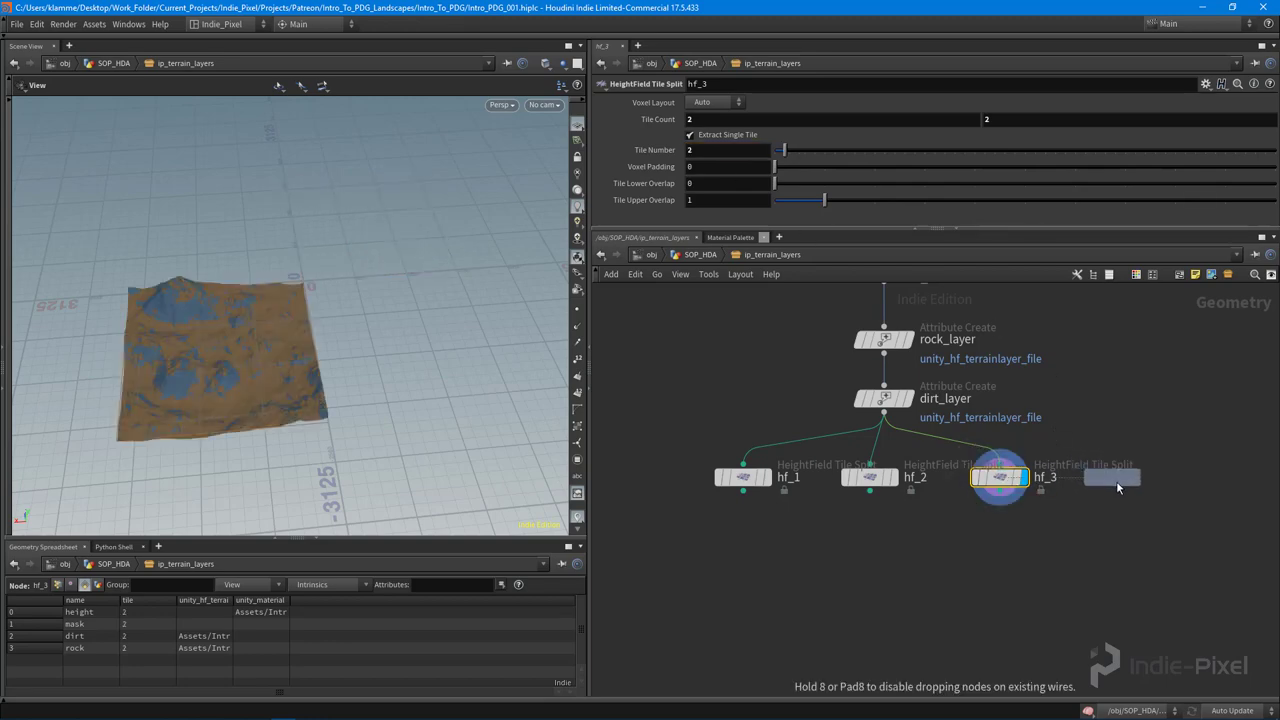
pyautogui.click(710, 150)
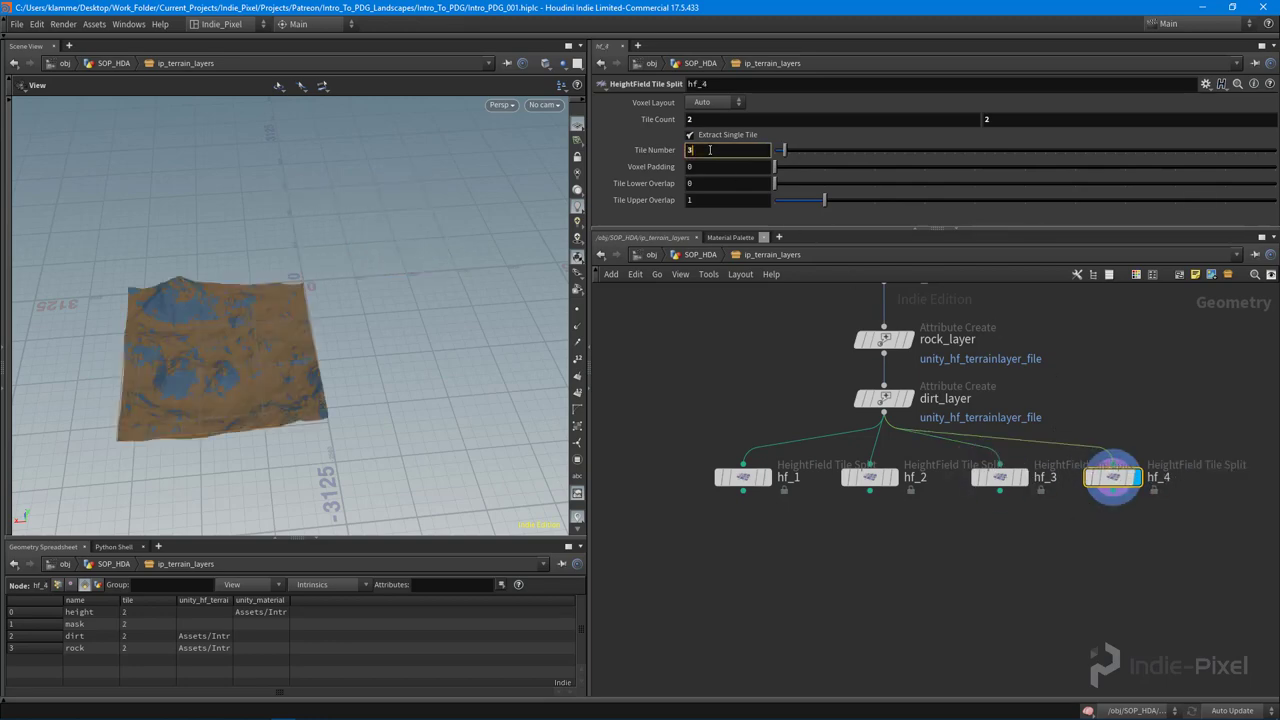
pyautogui.write('3')
pyautogui.press('Return')
# Step: Arrange the four tile nodes in a row and select all of them
pyautogui.moveTo(706, 554); pyautogui.dragTo(1068, 477)
pyautogui.click(878, 545)
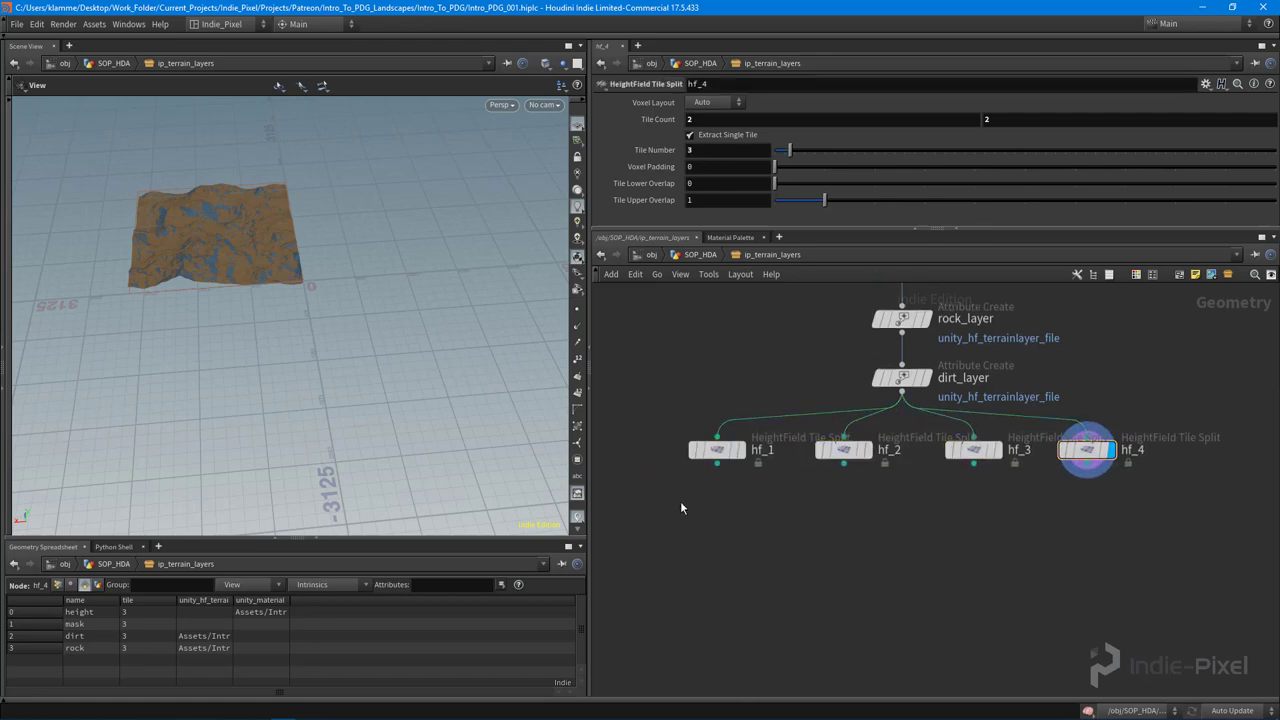
pyautogui.moveTo(681, 508); pyautogui.dragTo(1092, 453)
pyautogui.click(727, 498)
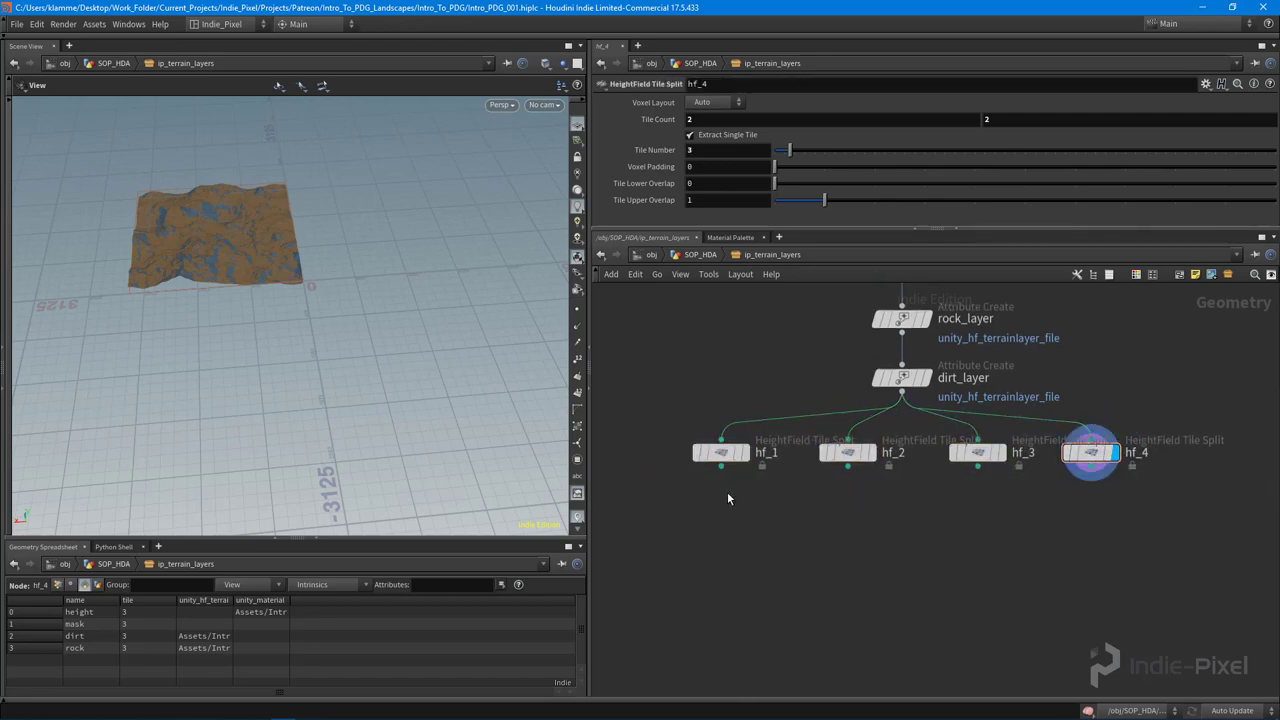
pyautogui.moveTo(656, 520); pyautogui.dragTo(1244, 430)
# Step: Wire hf_1 through hf_4 into a single Merge node, merge1
pyautogui.moveTo(721, 467); pyautogui.dragTo(906, 545)
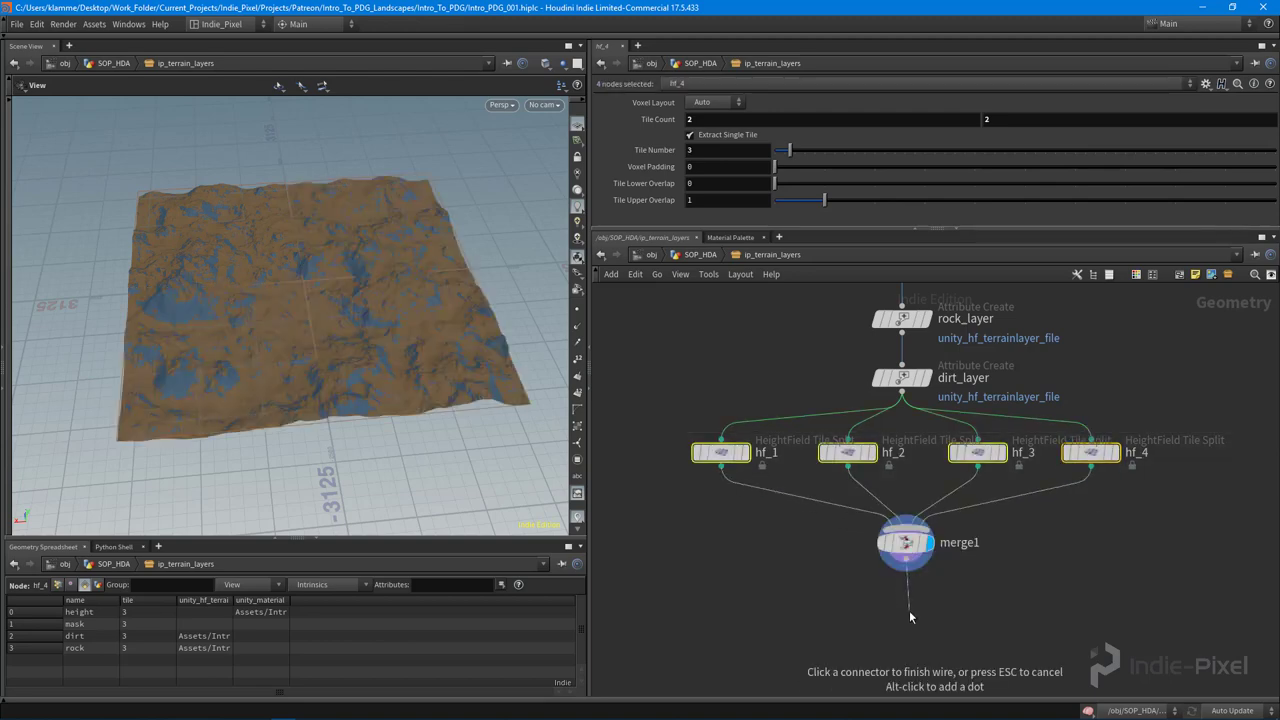
pyautogui.press('Escape')
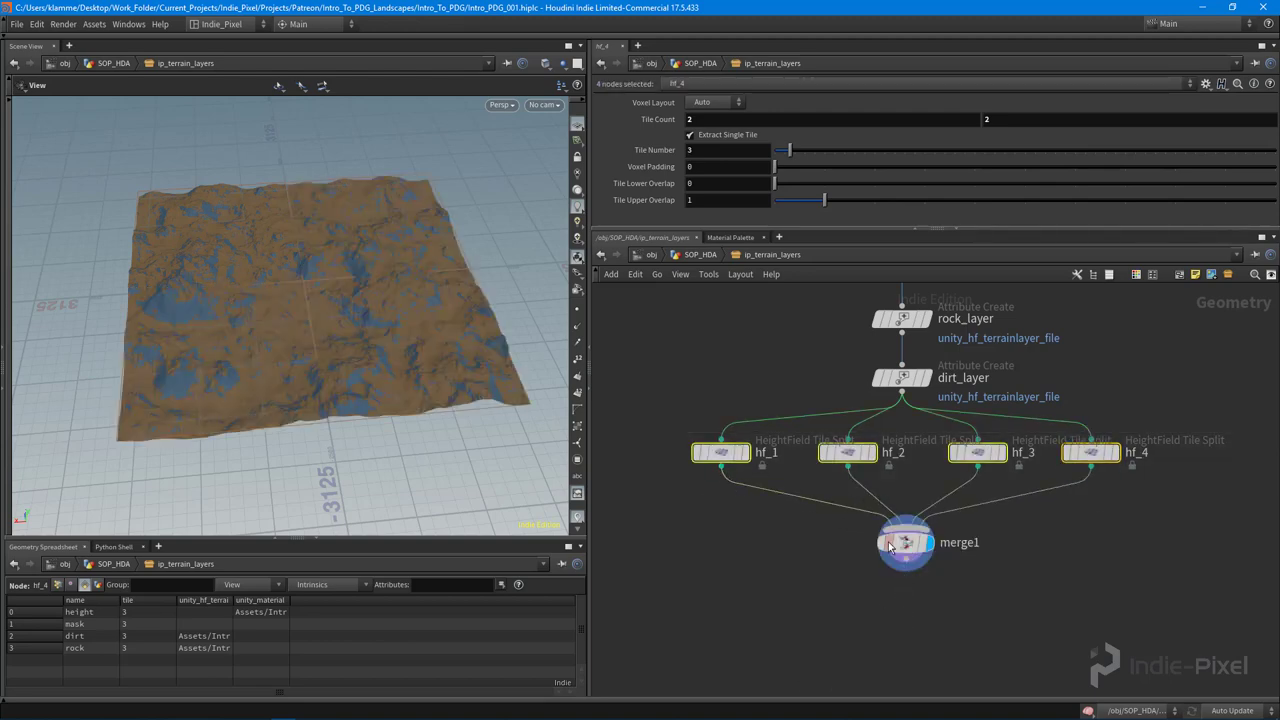
pyautogui.moveTo(906, 543); pyautogui.dragTo(902, 539)
pyautogui.moveTo(390, 340); pyautogui.dragTo(361, 367)
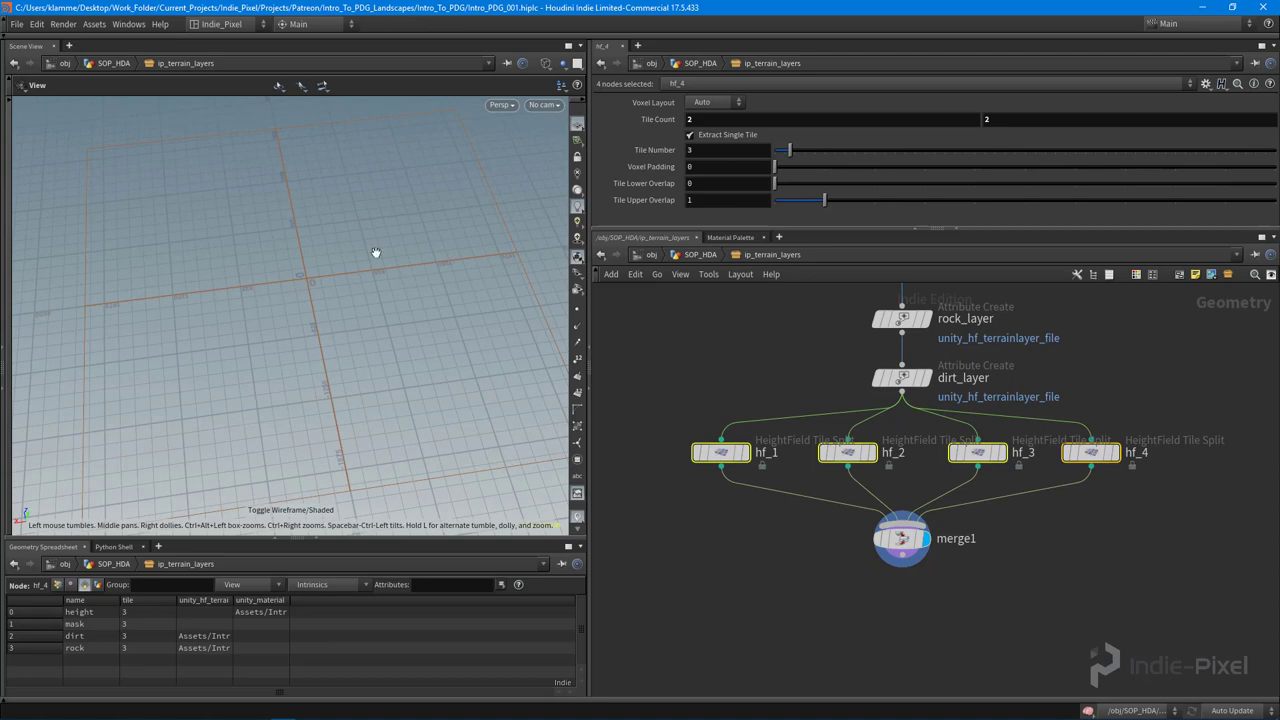
pyautogui.moveTo(408, 318); pyautogui.dragTo(250, 330)
pyautogui.moveTo(882, 599); pyautogui.dragTo(874, 571, button='middle')
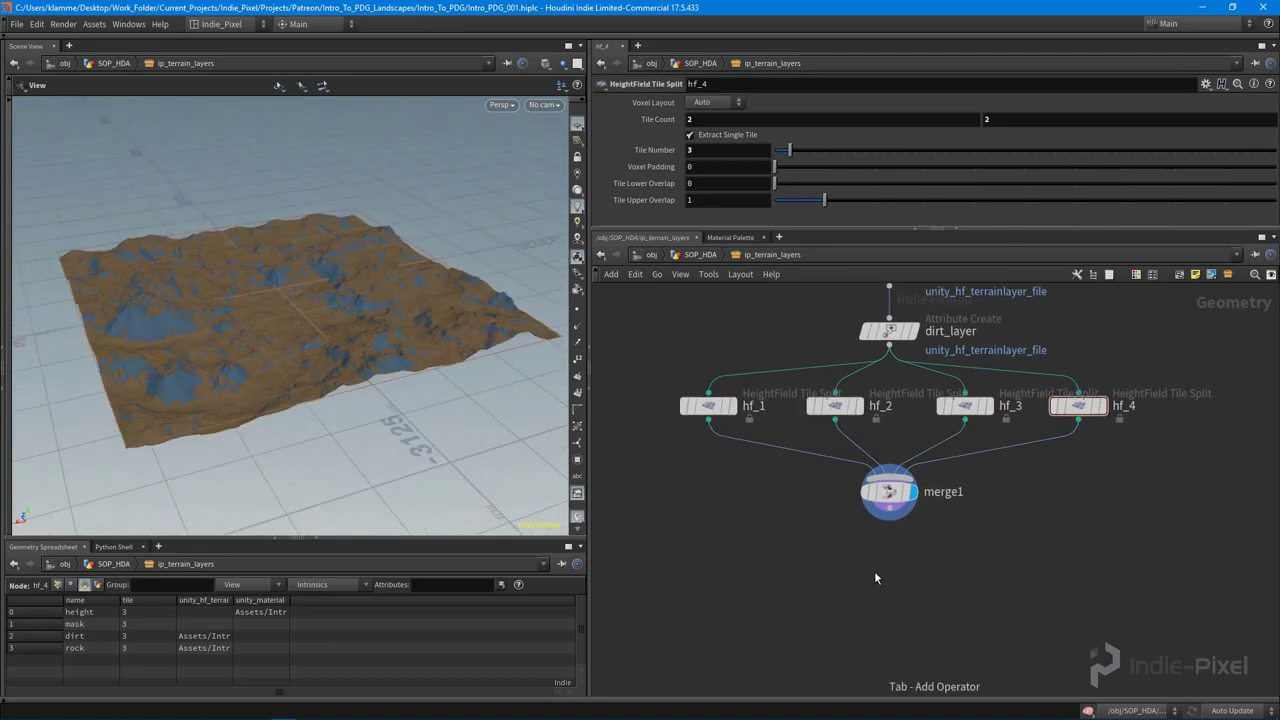
# Step: Add a Null after merge1, name it OUT_TEXTURED_TERRAIN, and set its display flag
pyautogui.press('Tab')
pyautogui.write('null')
pyautogui.press('Return')
pyautogui.click(890, 592)
pyautogui.click(889, 576)
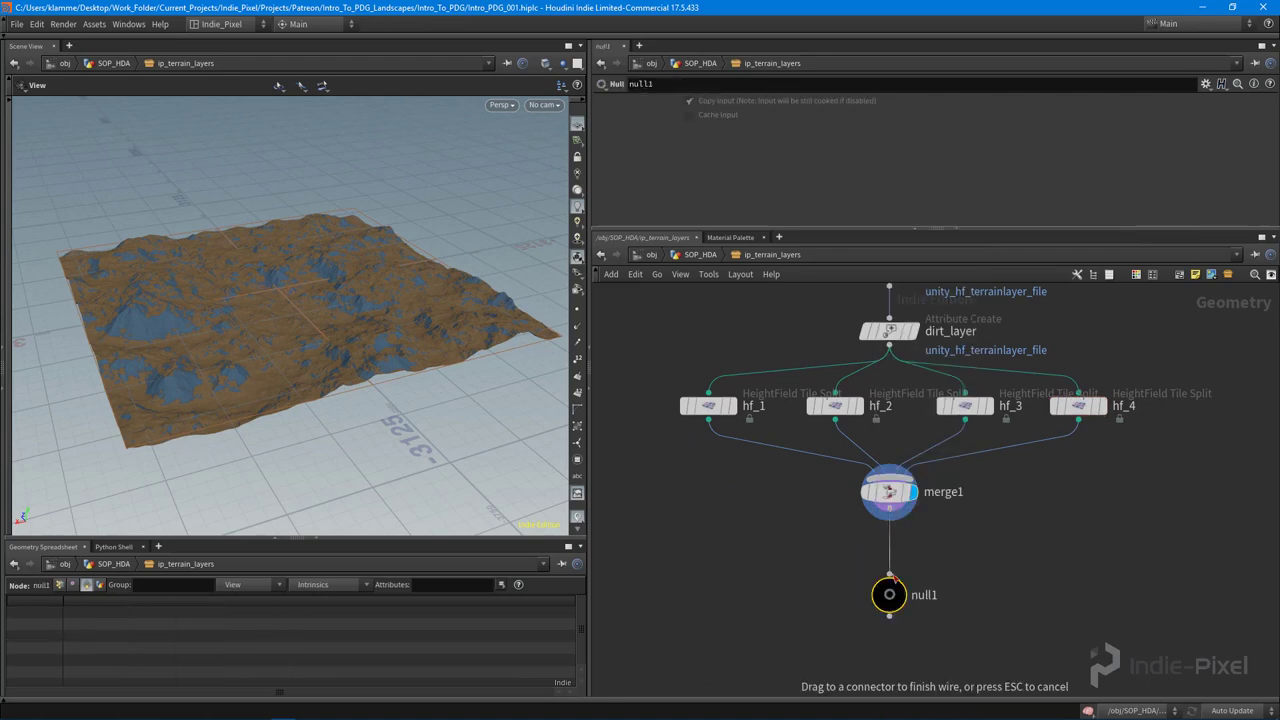
pyautogui.click(889, 518)
pyautogui.doubleClick(923, 595)
pyautogui.write('OUT_TEXT')
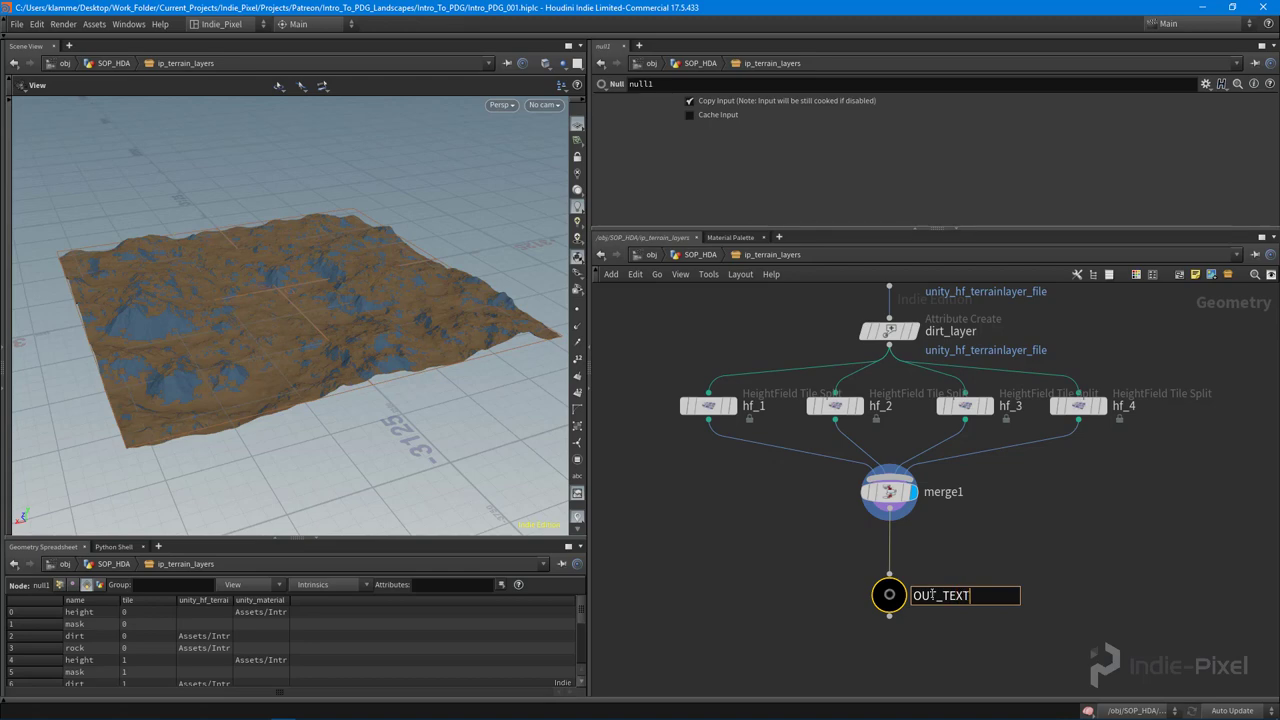
pyautogui.write('URED_TERRAIN')
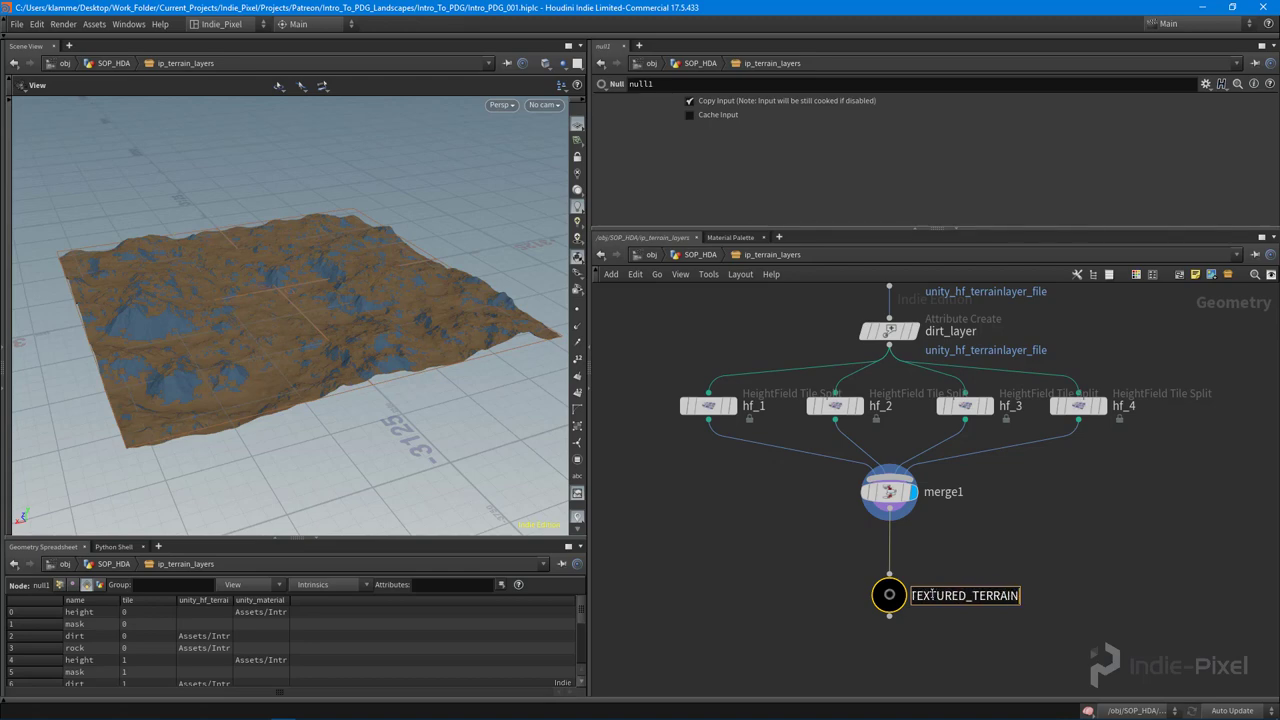
pyautogui.press('Return')
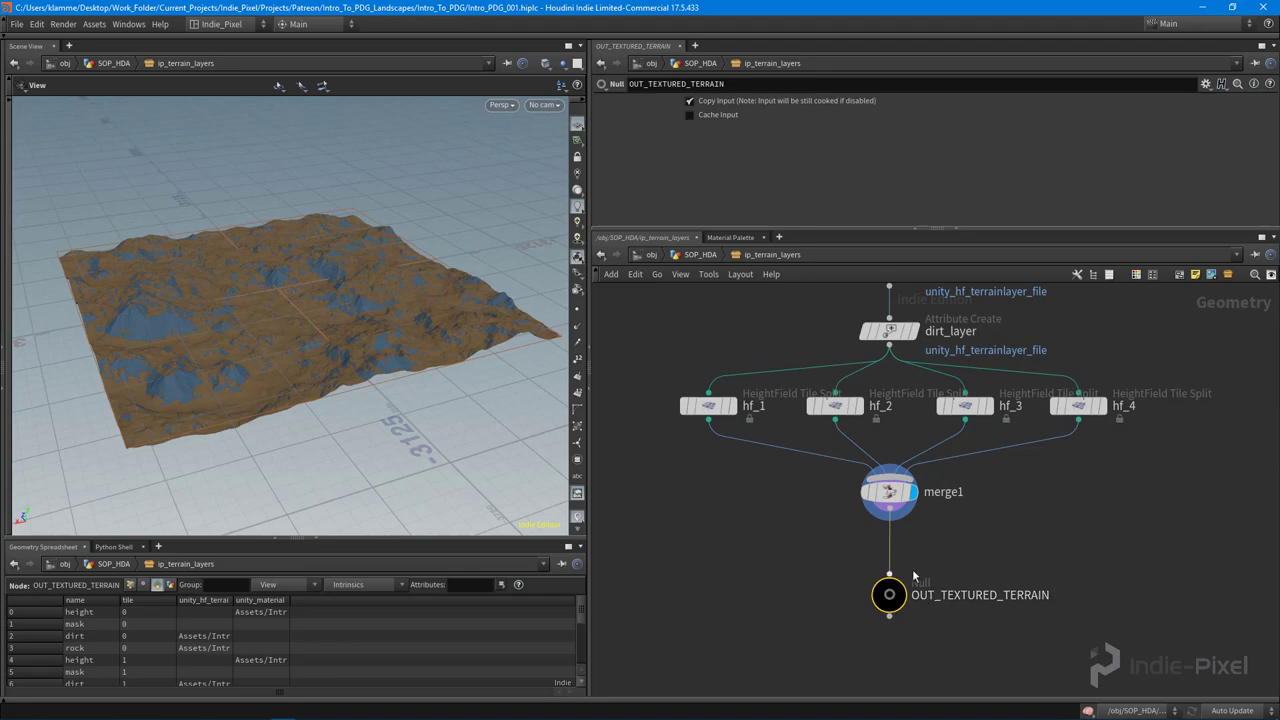
pyautogui.click(907, 581)
# Step: Save the ip_terrain_layers asset definition from the SOP_HDA network
pyautogui.press('u')
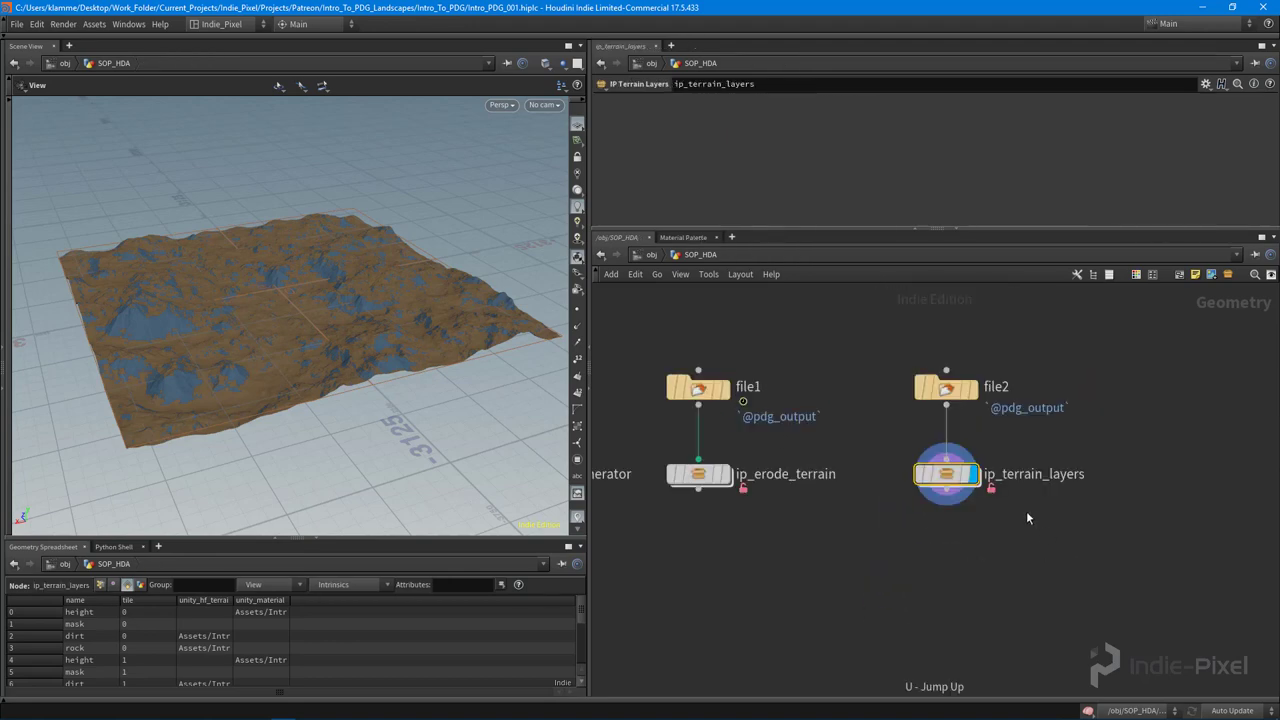
pyautogui.rightClick(944, 462)
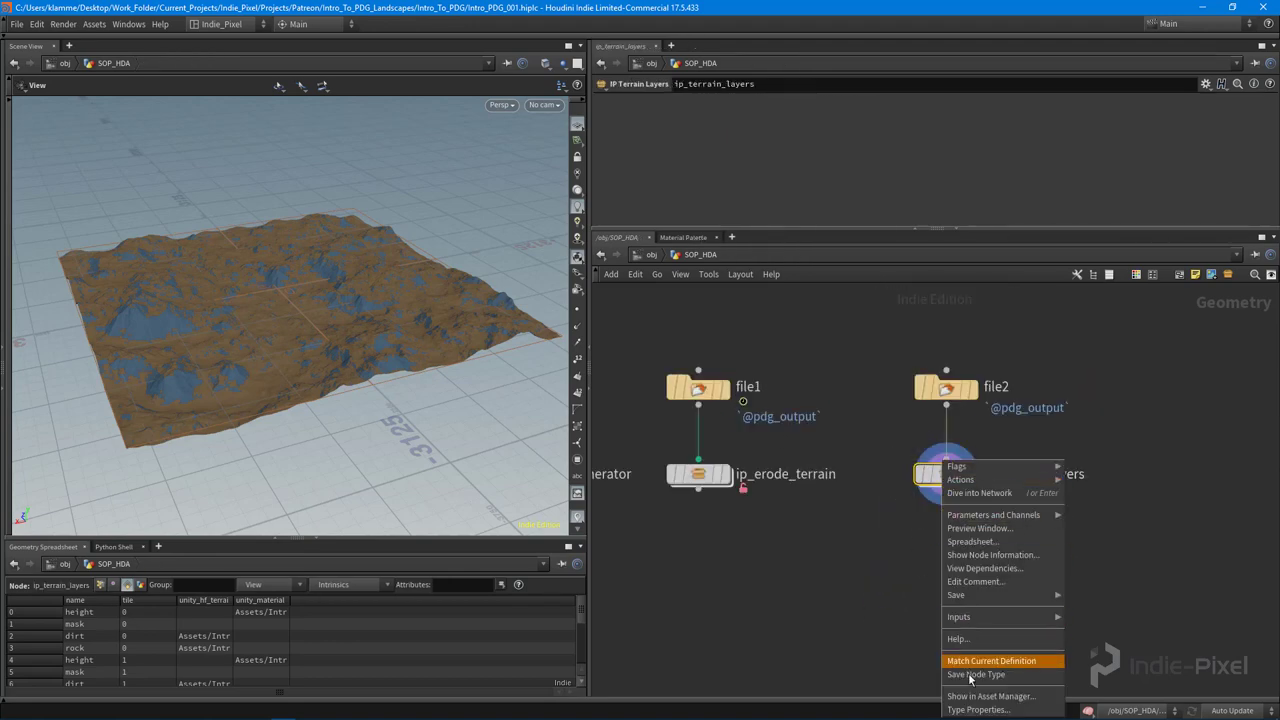
pyautogui.press('Escape')
pyautogui.rightClick(944, 462)
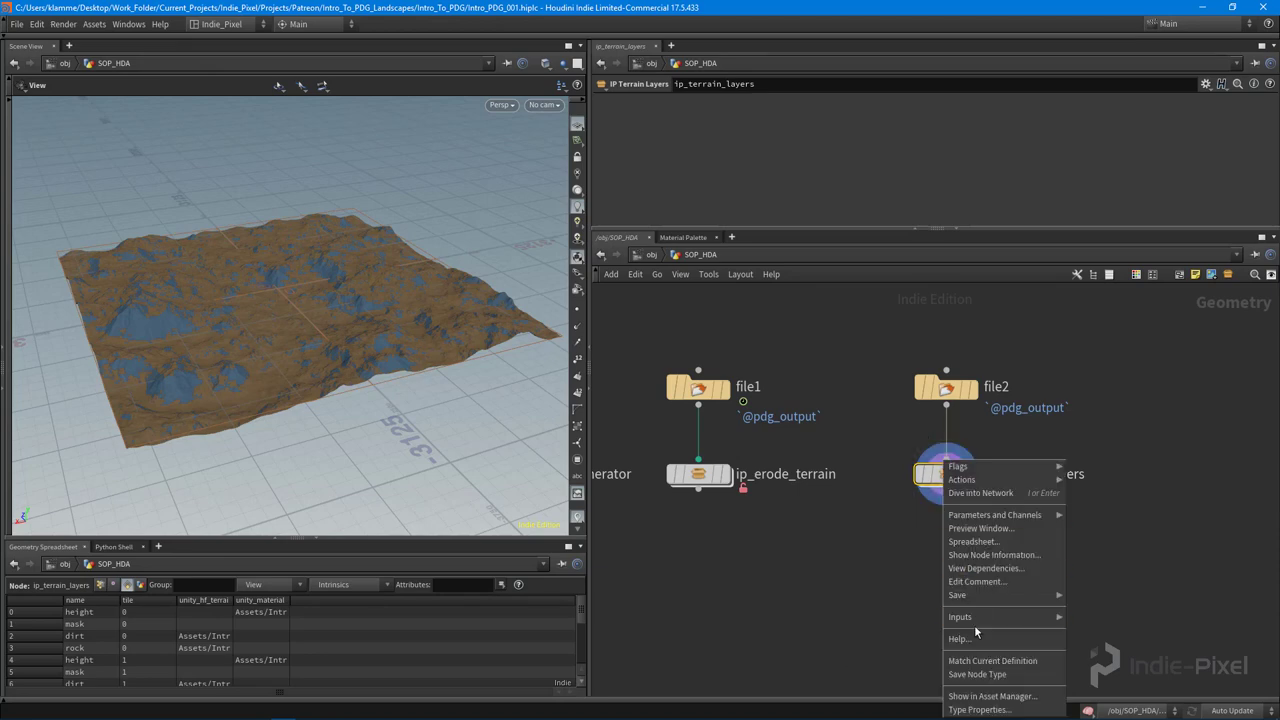
pyautogui.click(977, 673)
# Step: Insert a displayed HDA Processor between terrain_erosion and PIPELINE_END in landscape_pipeline
pyautogui.press('u')
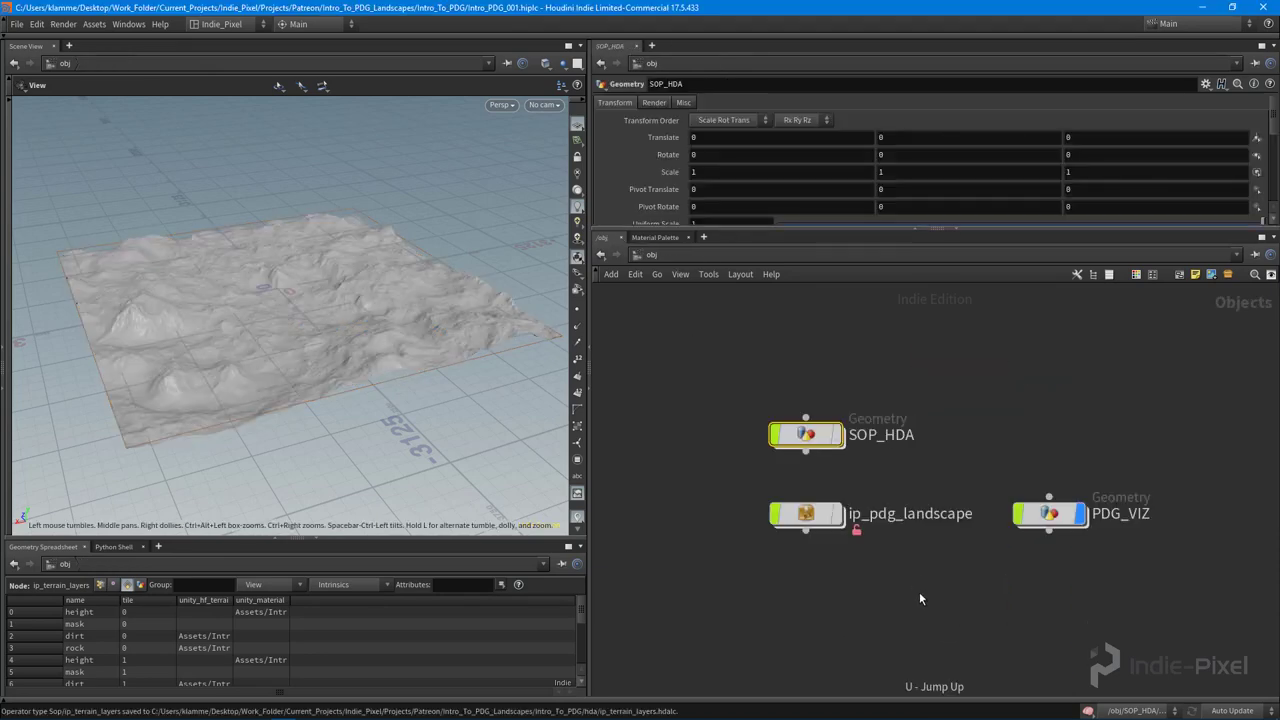
pyautogui.doubleClick(822, 479)
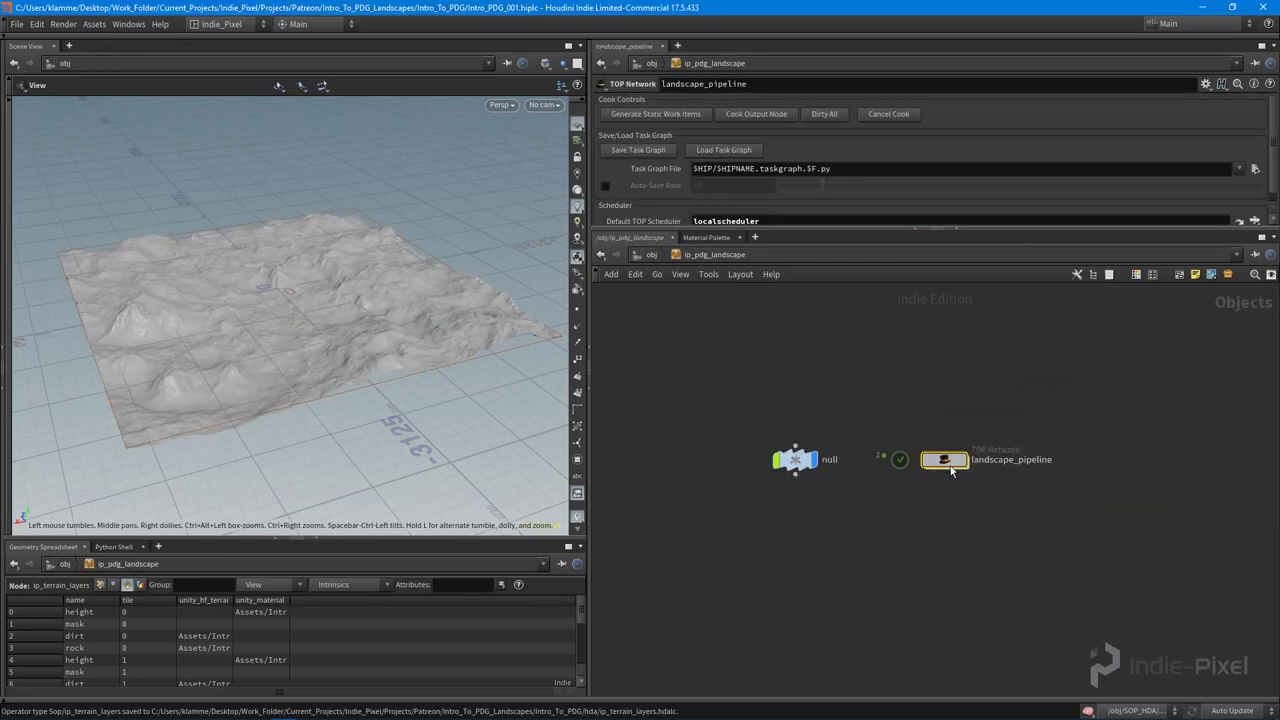
pyautogui.doubleClick(929, 460)
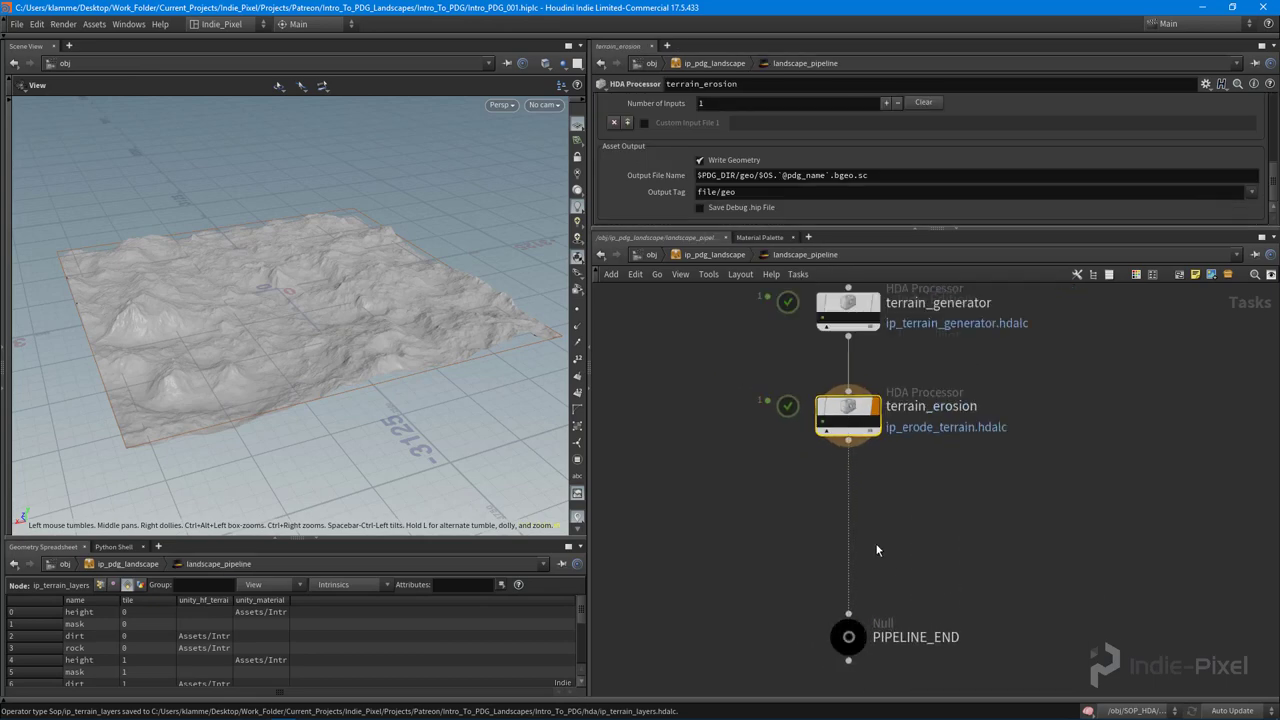
pyautogui.press('Tab')
pyautogui.press('Return')
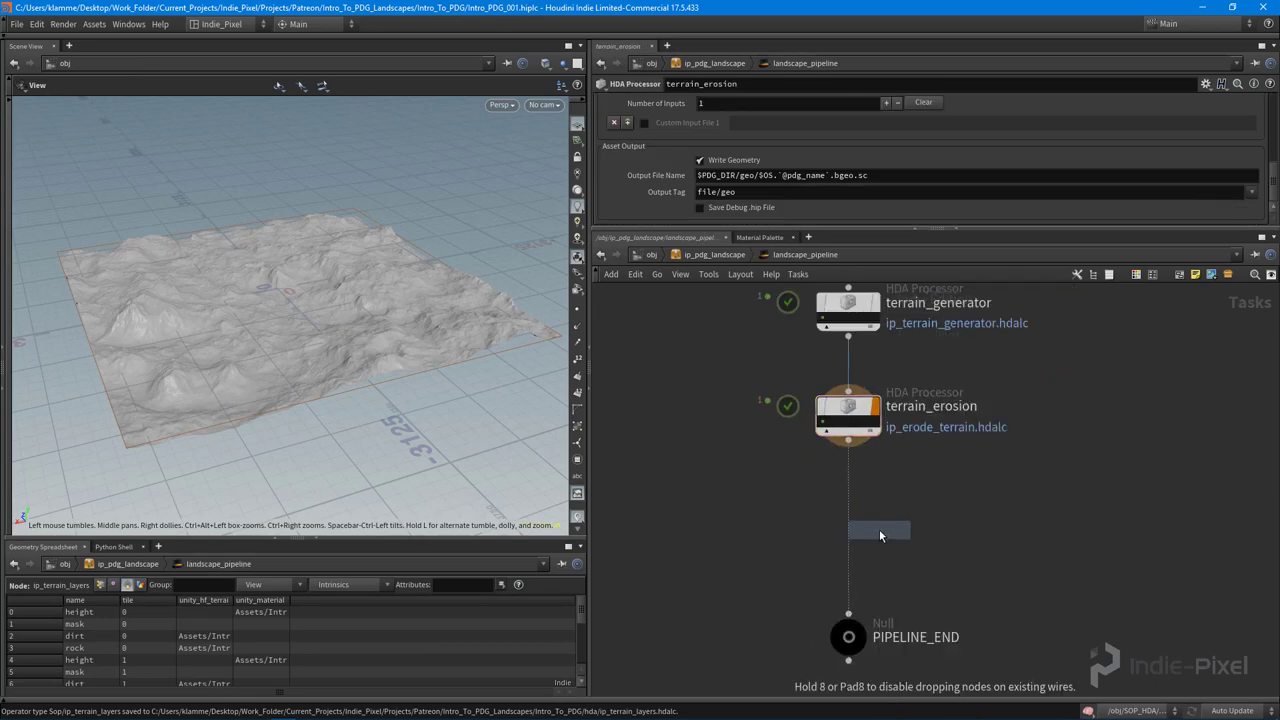
pyautogui.click(881, 531)
pyautogui.moveTo(882, 529); pyautogui.dragTo(857, 520)
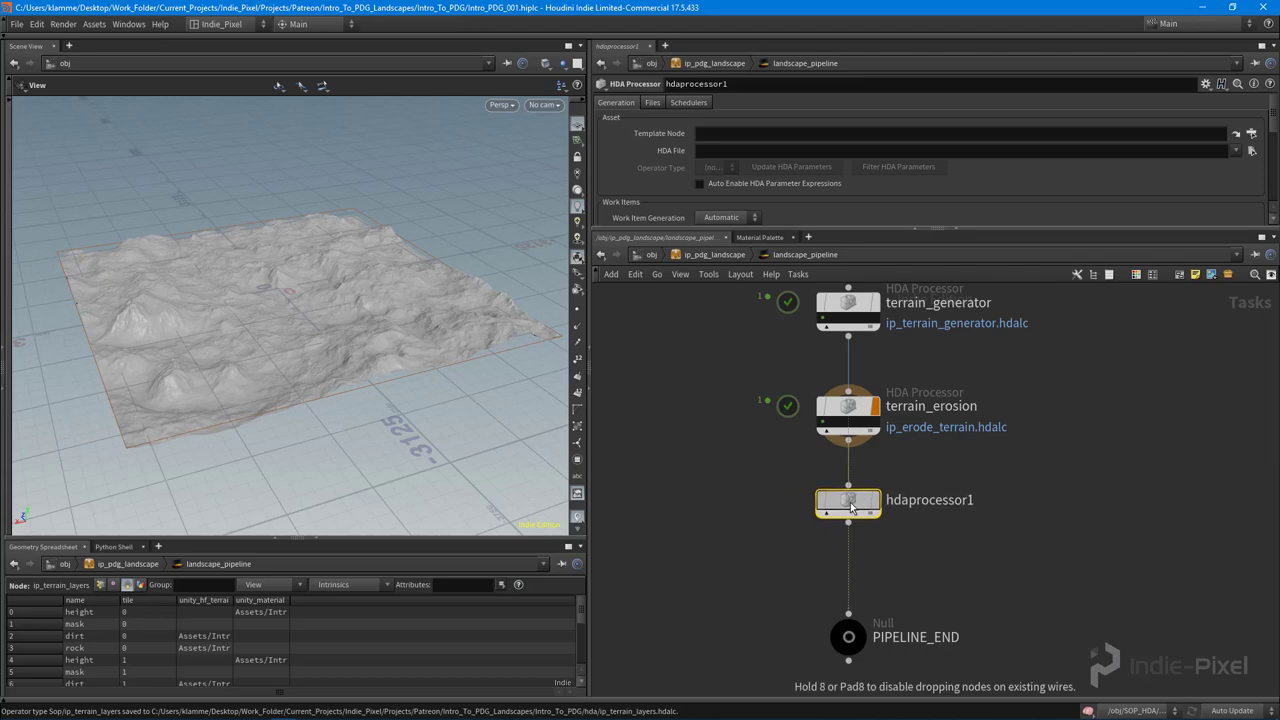
pyautogui.moveTo(841, 509); pyautogui.dragTo(855, 517)
pyautogui.press('r')
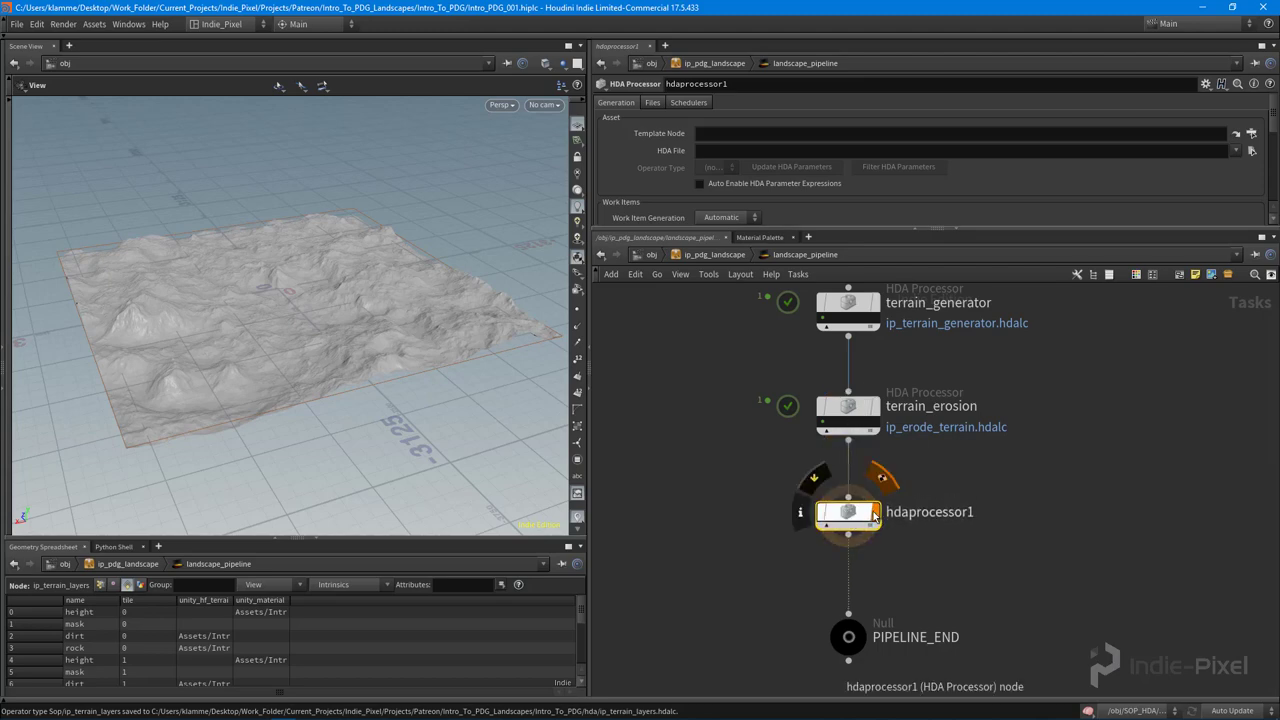
# Step: Set the processor's HDA File to ip_terrain_layers.hdalc
pyautogui.moveTo(992, 229); pyautogui.dragTo(996, 371)
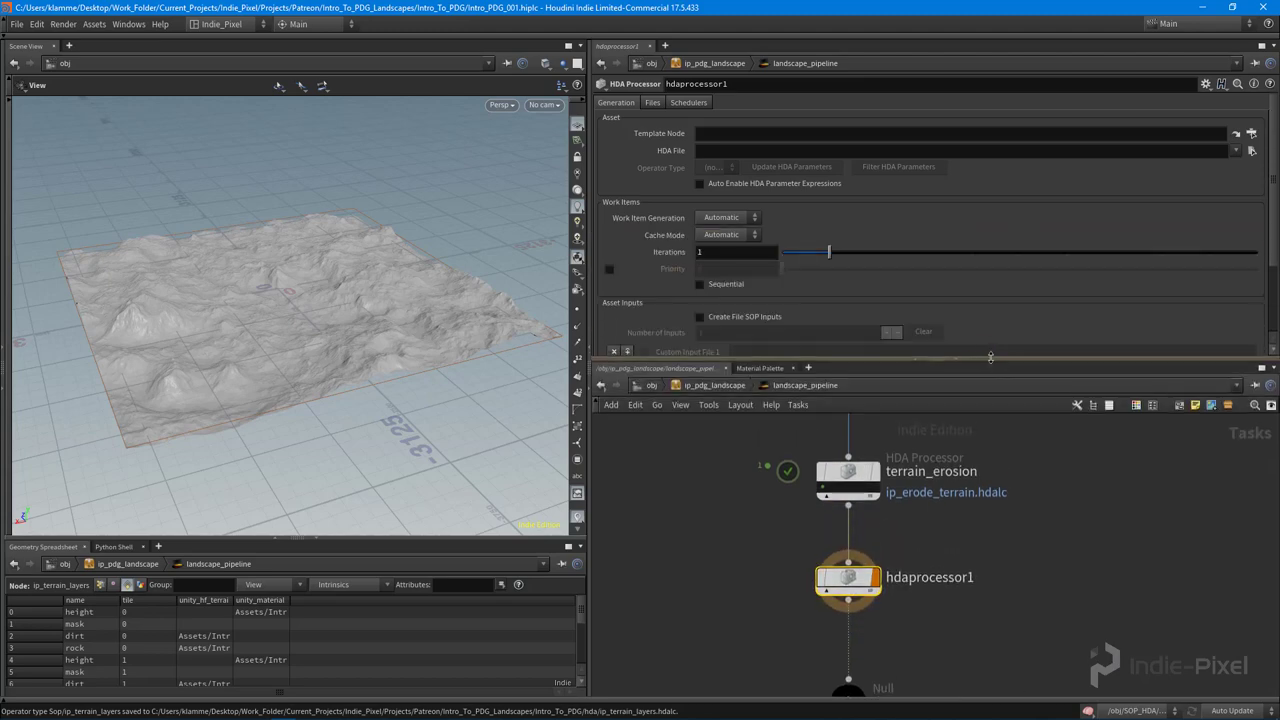
pyautogui.click(1250, 151)
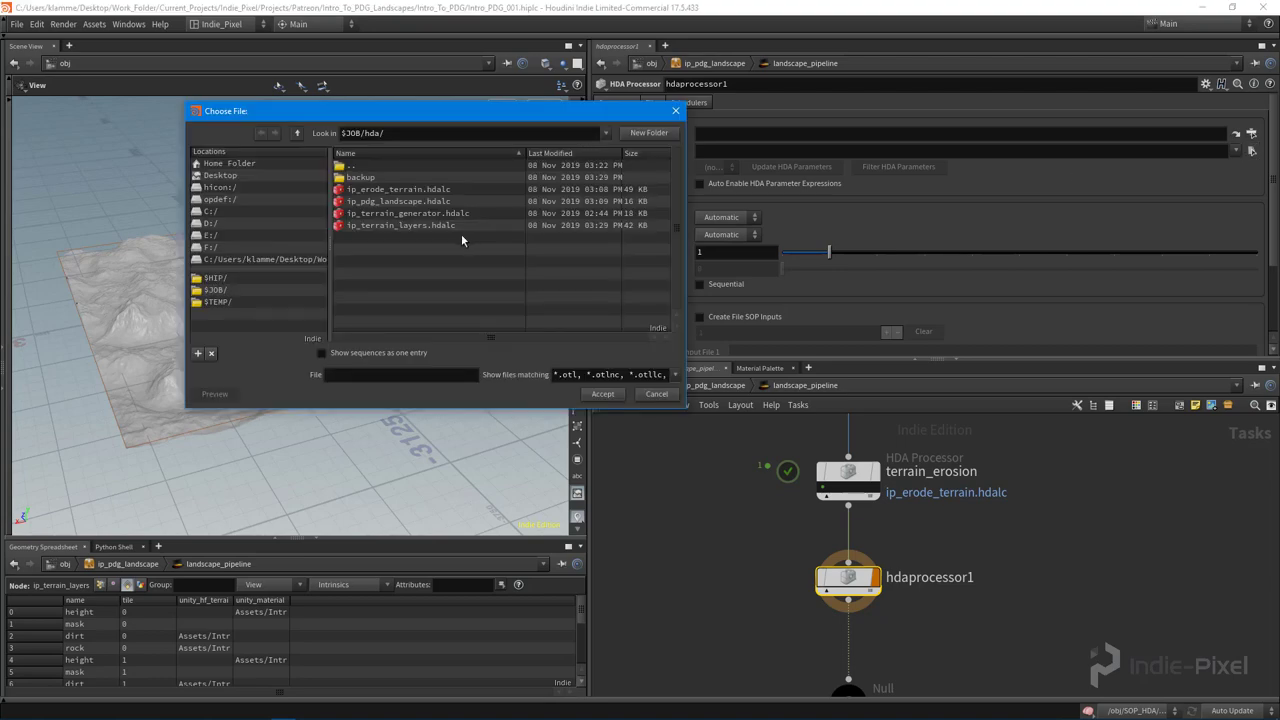
pyautogui.doubleClick(408, 227)
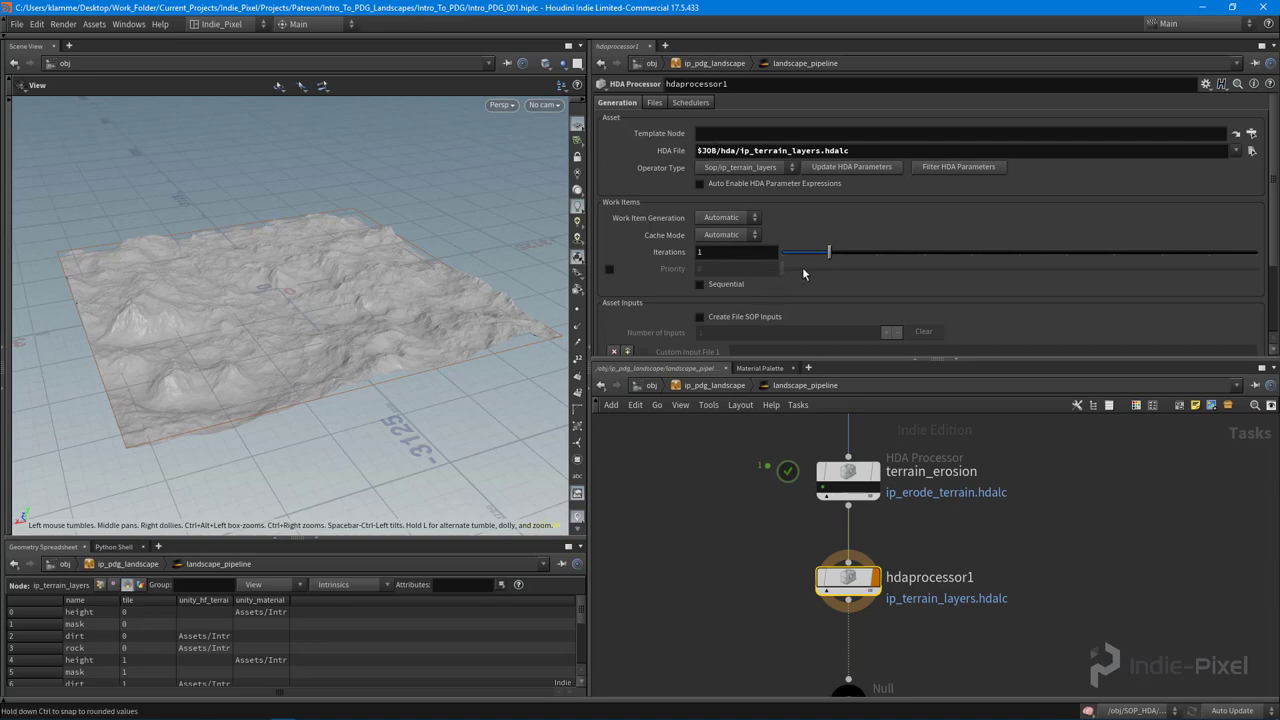
pyautogui.scroll(-3, 805, 275)
# Step: Enable Create File SOP Inputs on hdaprocessor1
pyautogui.click(728, 251)
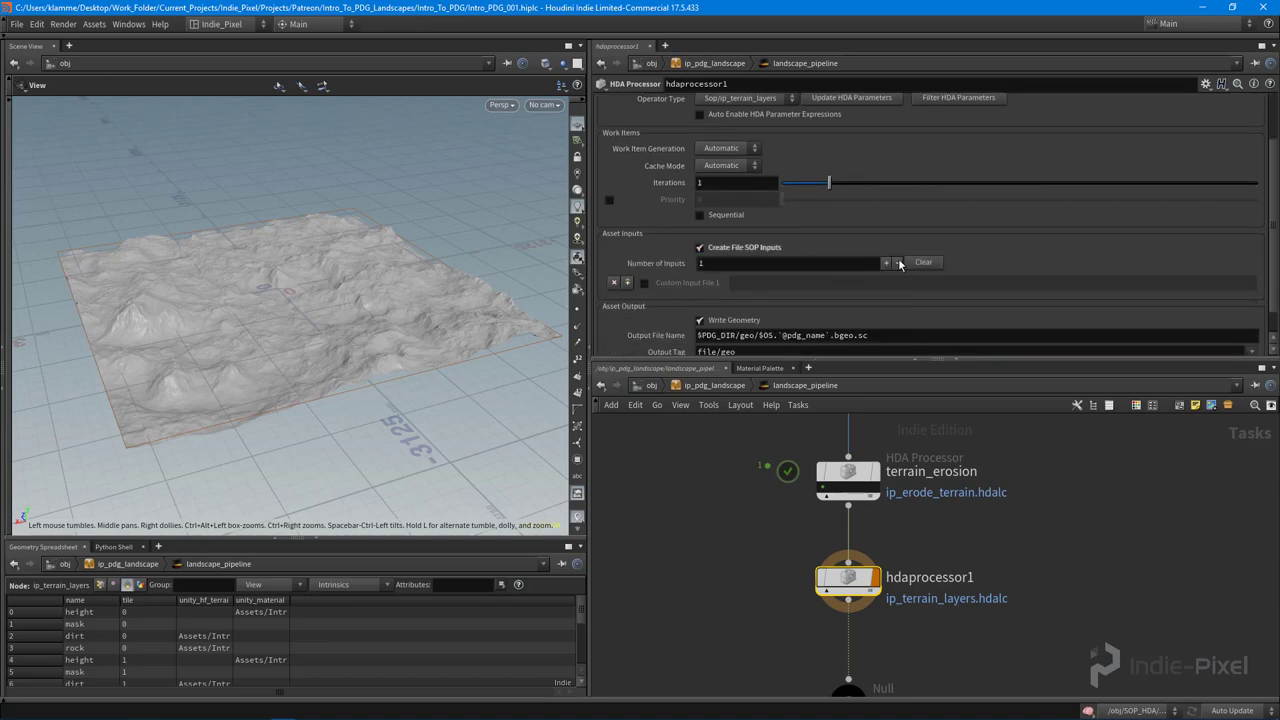
pyautogui.scroll(-1, 1036, 253)
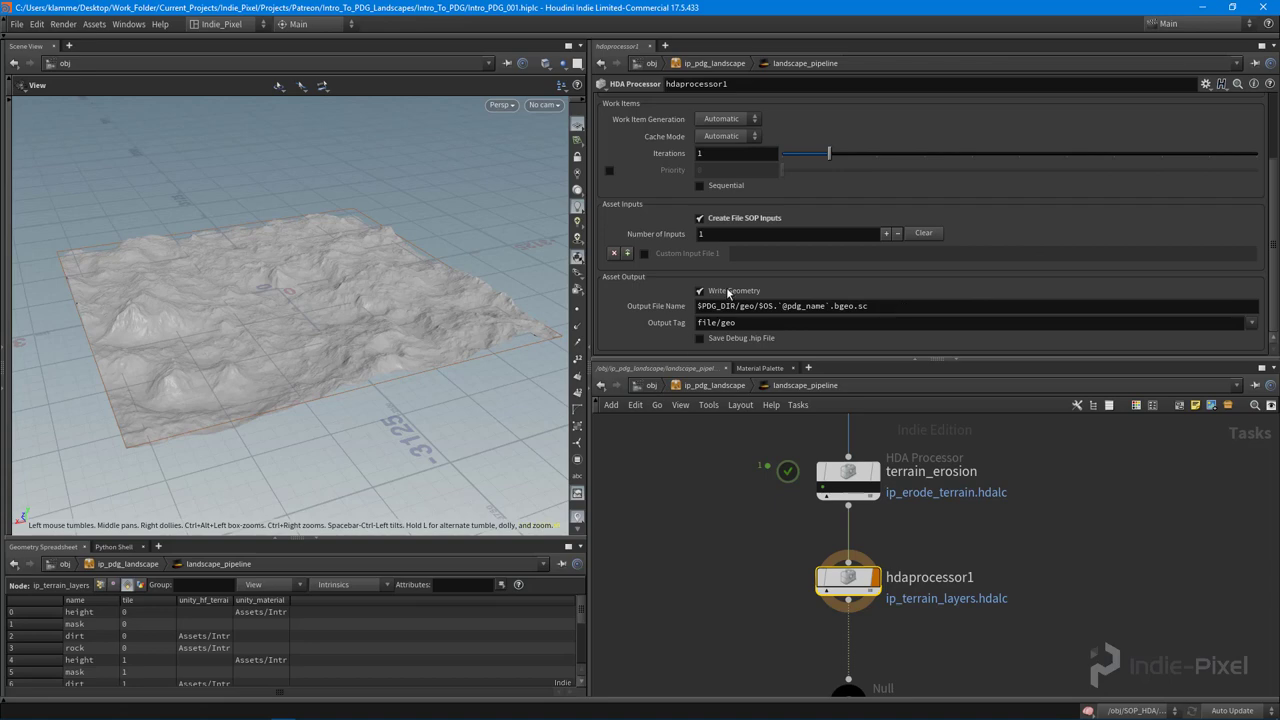
pyautogui.scroll(4, 1062, 267)
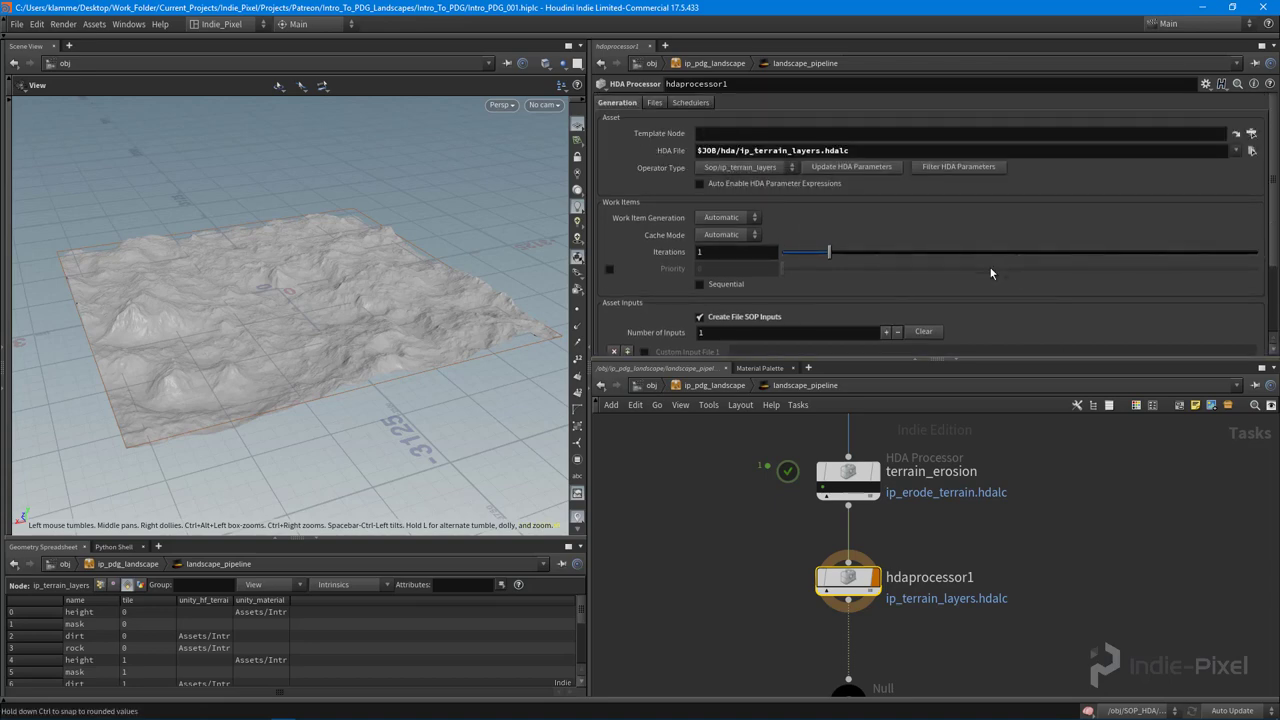
pyautogui.scroll(-4, 970, 281)
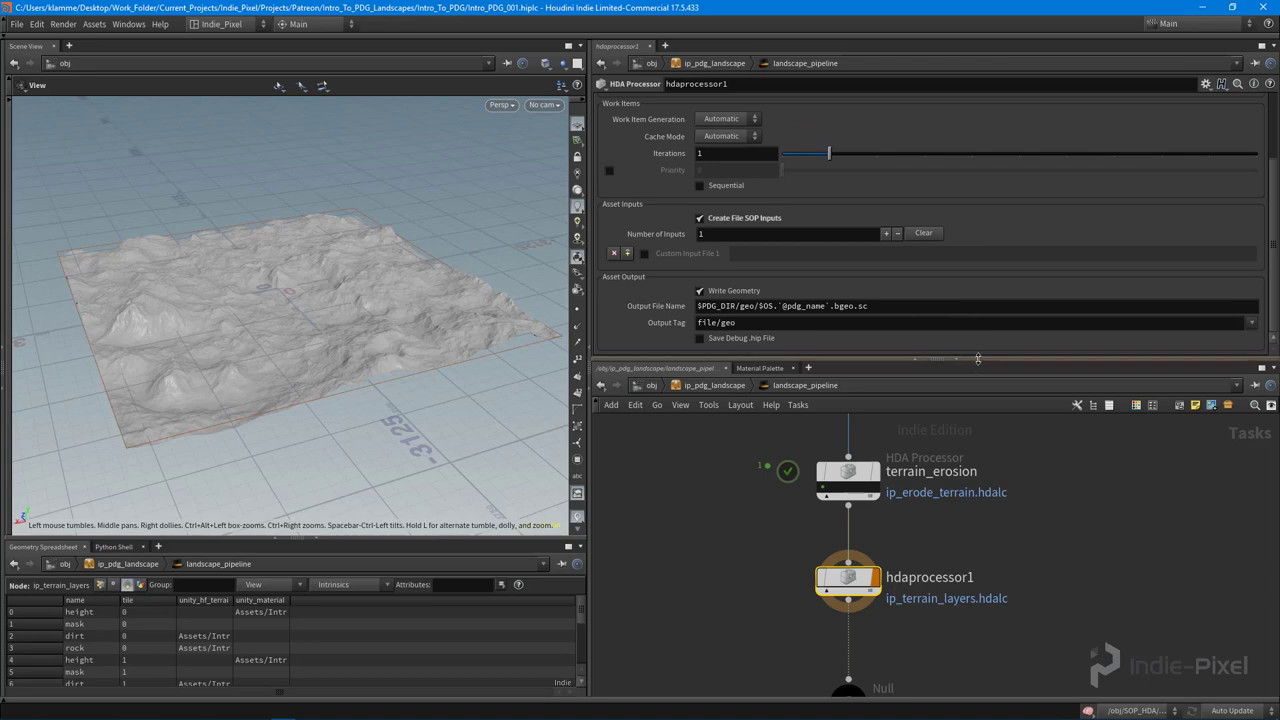
# Step: Move localscheduler to the right of the task chain
pyautogui.moveTo(977, 358); pyautogui.dragTo(977, 268)
pyautogui.moveTo(1006, 487); pyautogui.dragTo(1018, 389, button='middle')
pyautogui.moveTo(862, 444)
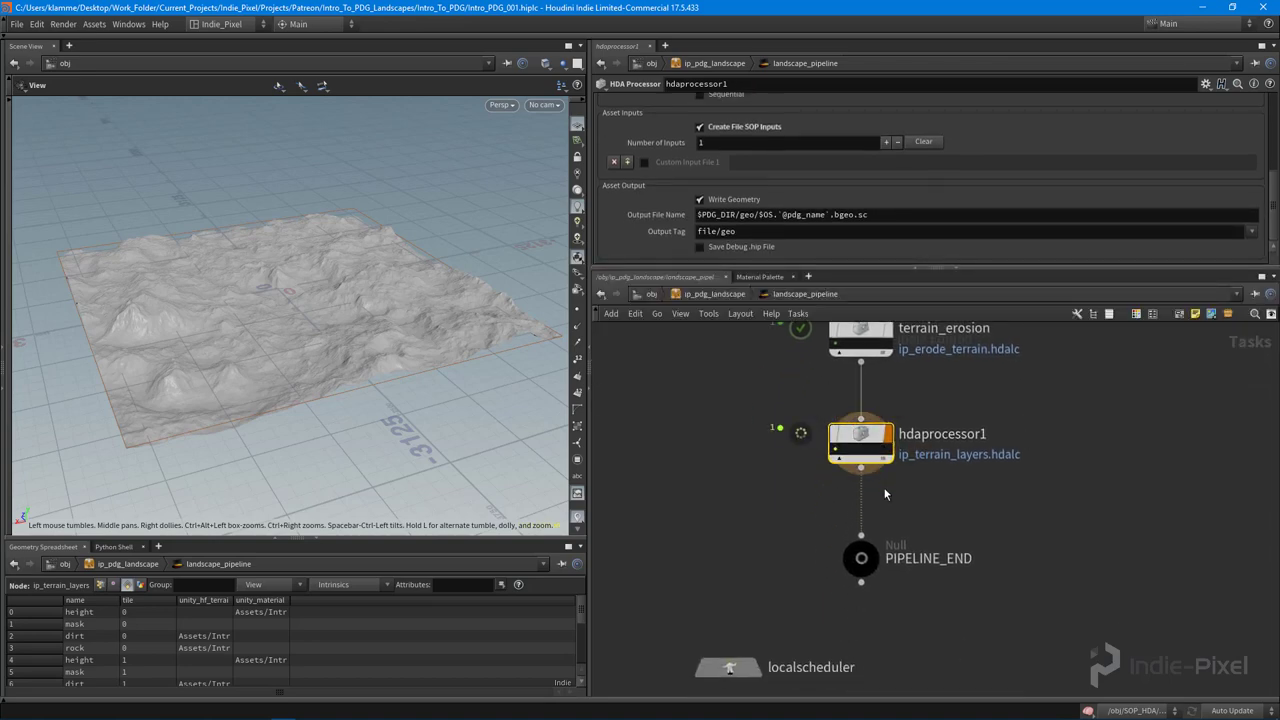
pyautogui.scroll(-3, 840, 498)
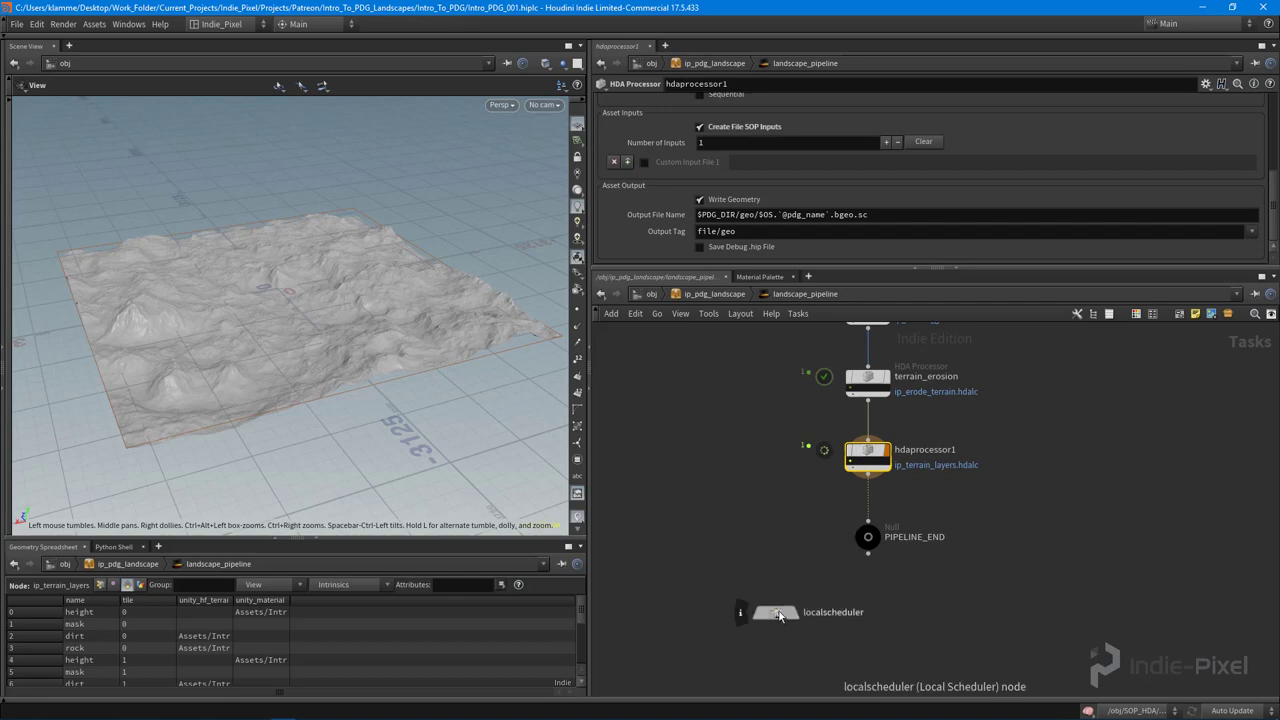
pyautogui.moveTo(780, 613); pyautogui.dragTo(1020, 400)
pyautogui.scroll(-2, 1021, 409)
pyautogui.scroll(3, 800, 540)
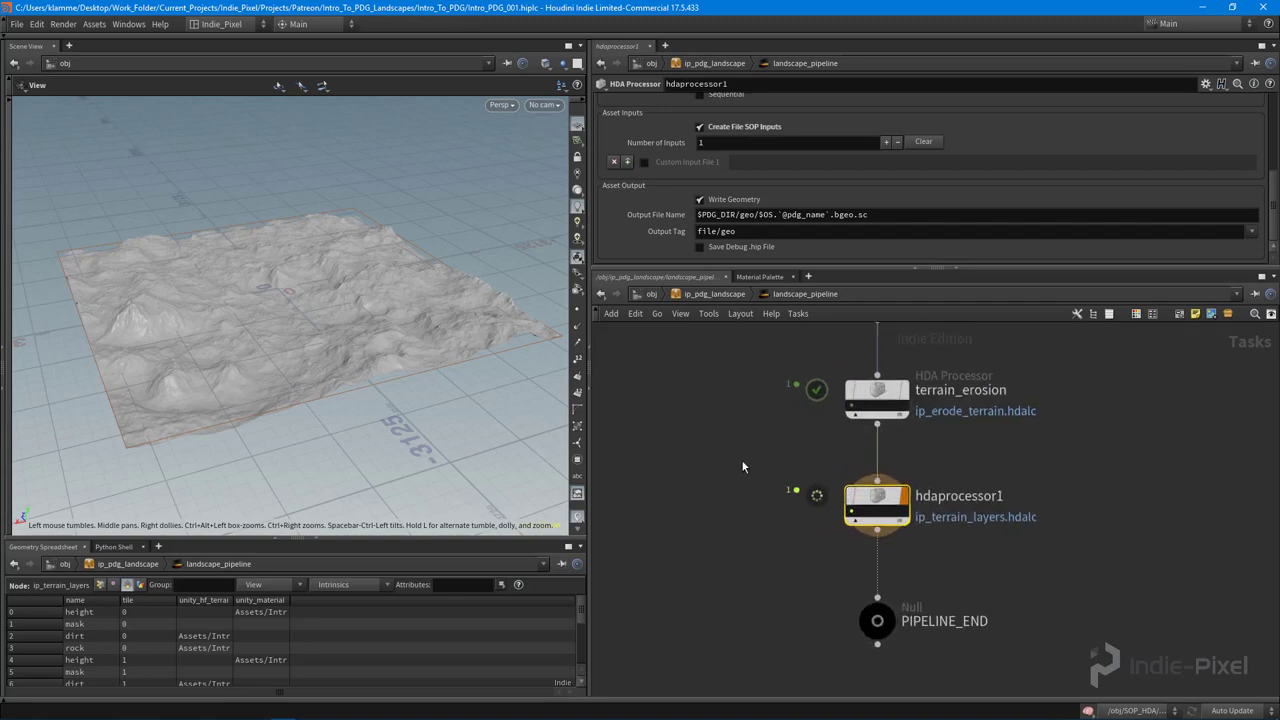
# Step: Frame and center the task chain, then go up to the object level
pyautogui.press('h')
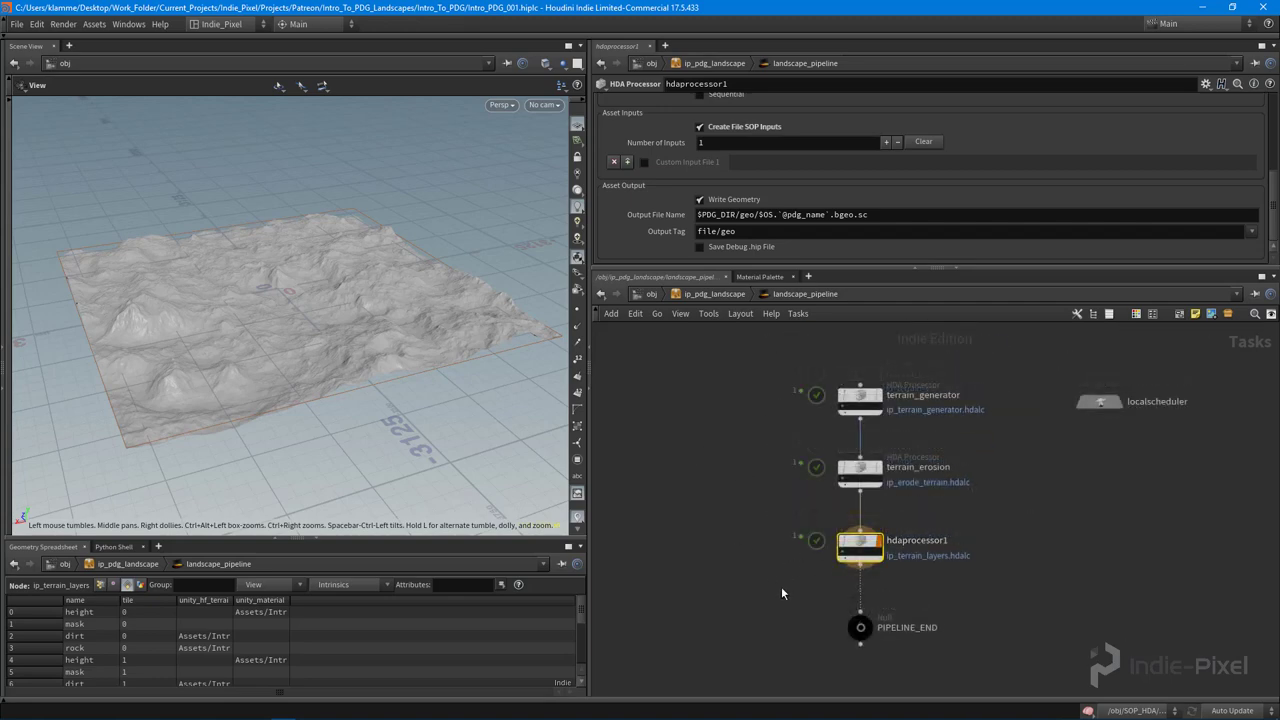
pyautogui.scroll(3, 850, 570)
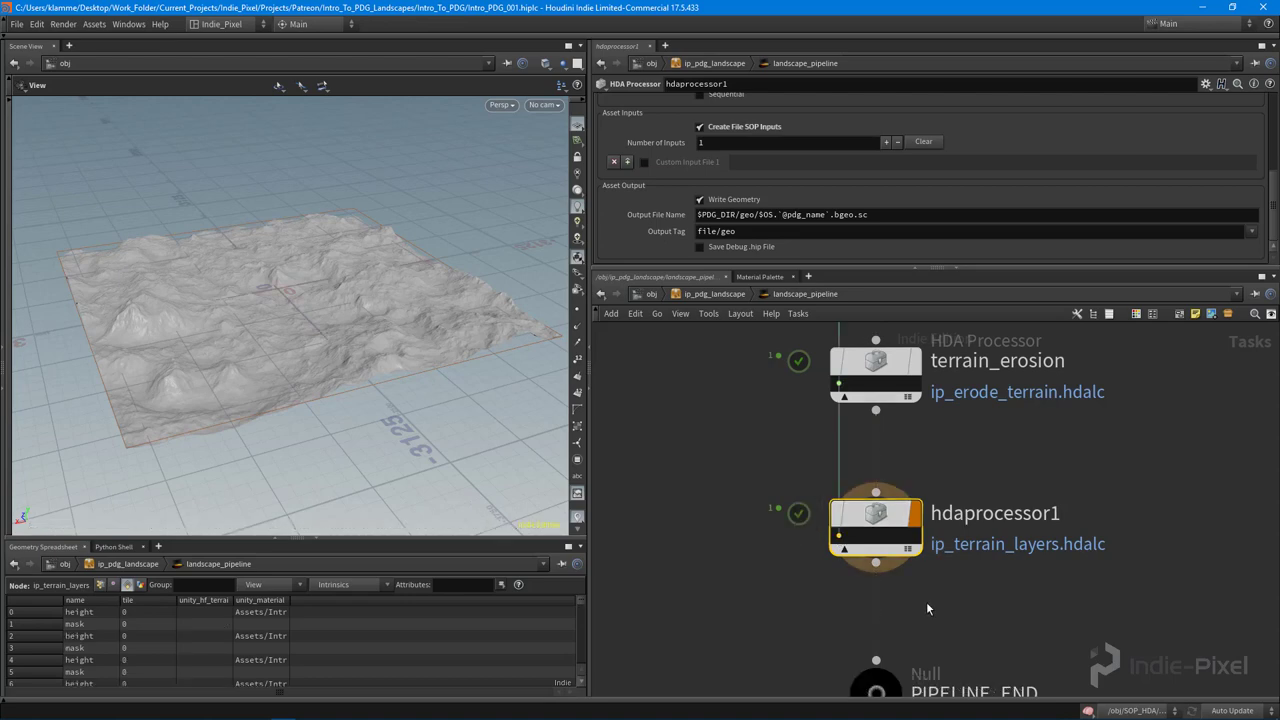
pyautogui.scroll(-3, 936, 597)
pyautogui.scroll(-3, 366, 357)
pyautogui.moveTo(1012, 467); pyautogui.dragTo(965, 469, button='middle')
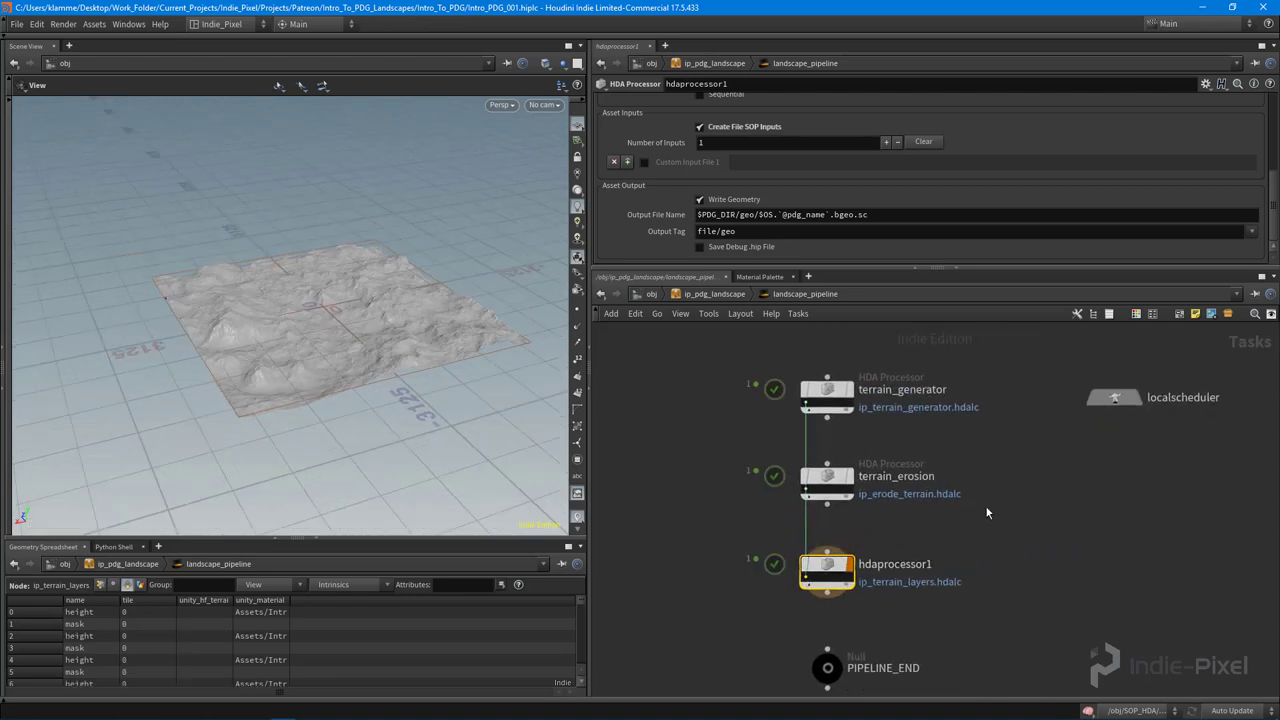
pyautogui.press('u')
pyautogui.press('u')
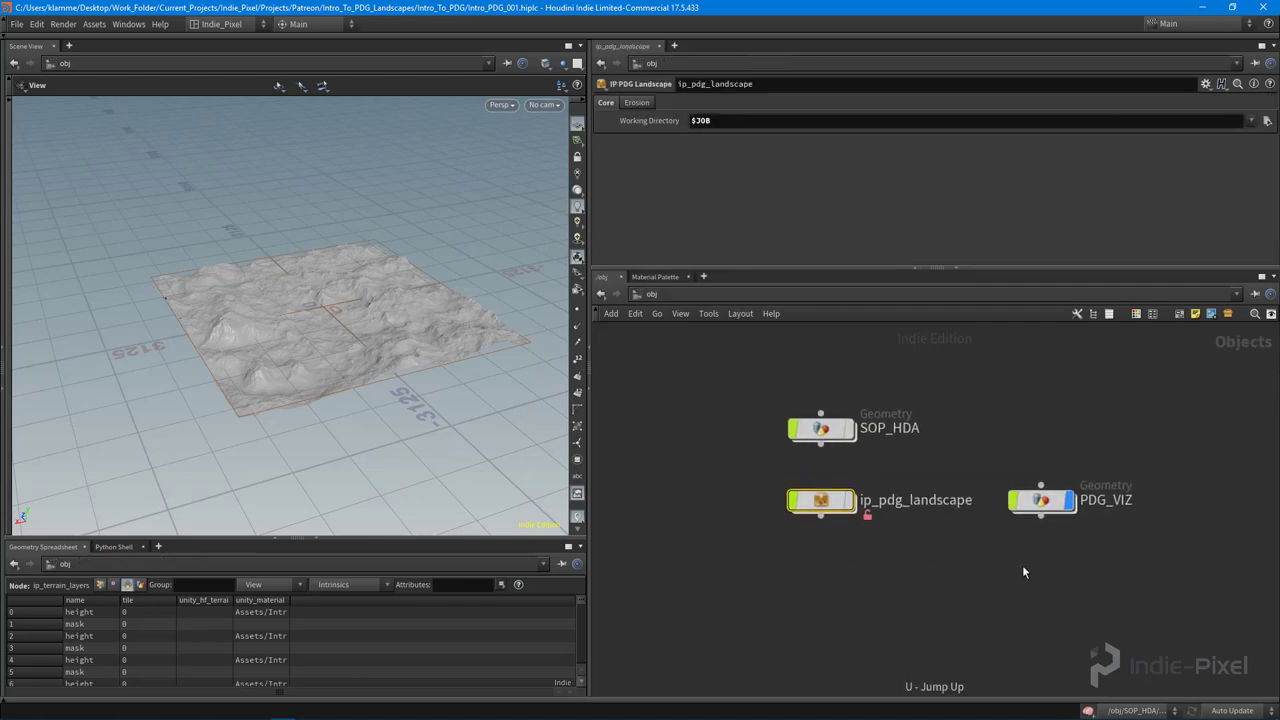
# Step: Open PDG_VIZ, orbit the four tiles, and widen the spreadsheet's unity_material column
pyautogui.doubleClick(1040, 502)
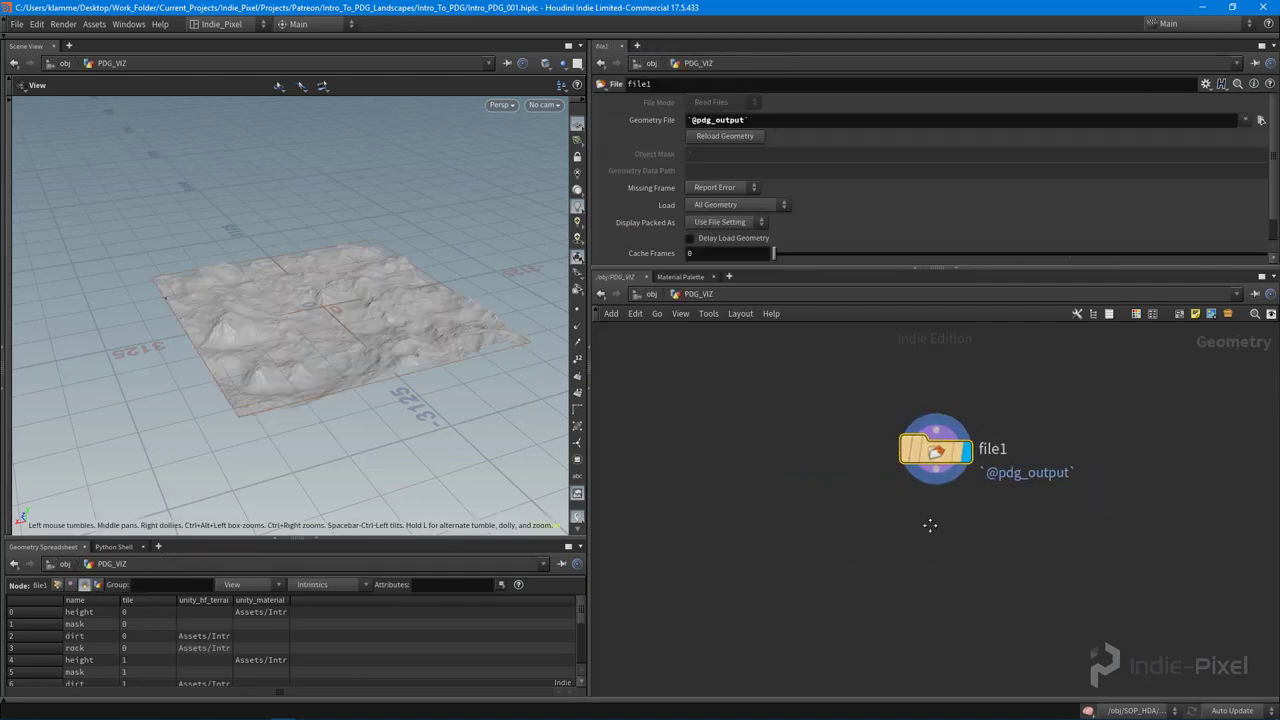
pyautogui.moveTo(300, 329)
pyautogui.mouseDown()
pyautogui.moveTo(366, 330)
pyautogui.moveTo(349, 308)
pyautogui.moveTo(307, 309)
pyautogui.mouseUp()
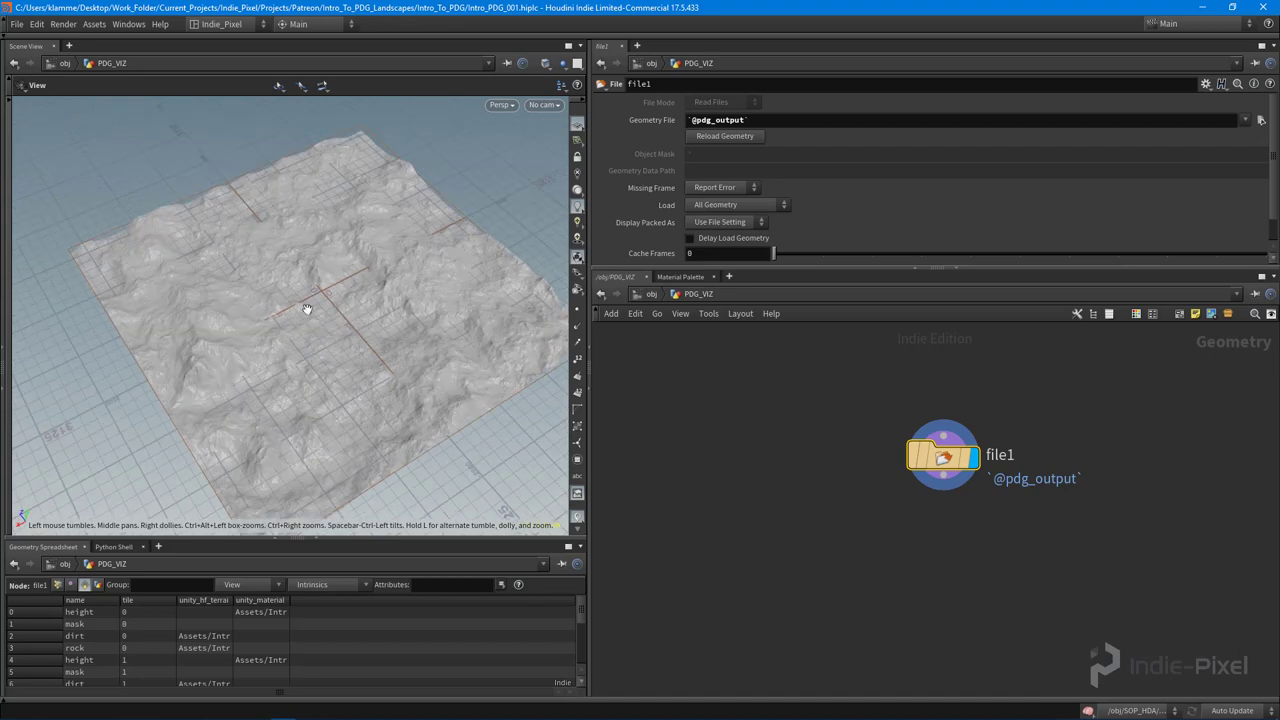
pyautogui.moveTo(336, 261); pyautogui.dragTo(257, 337)
pyautogui.moveTo(943, 513); pyautogui.dragTo(918, 533, button='middle')
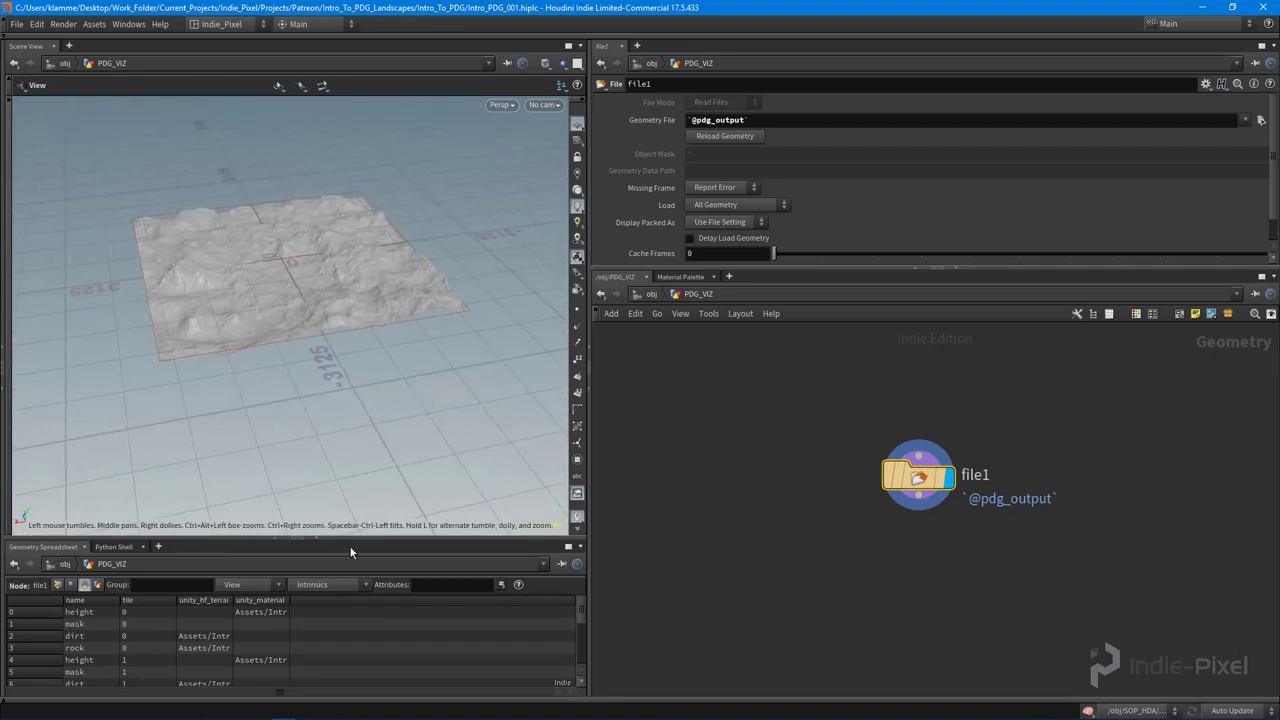
pyautogui.moveTo(344, 538); pyautogui.dragTo(340, 358)
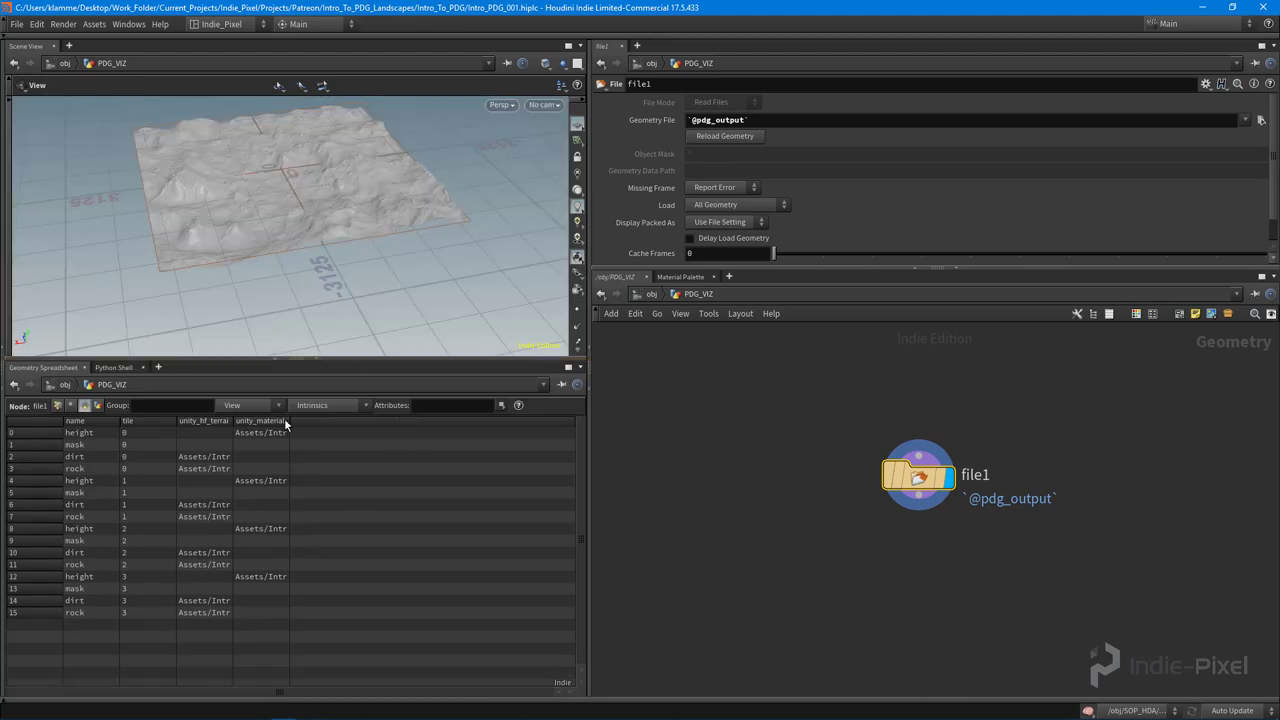
pyautogui.moveTo(291, 421); pyautogui.dragTo(520, 427)
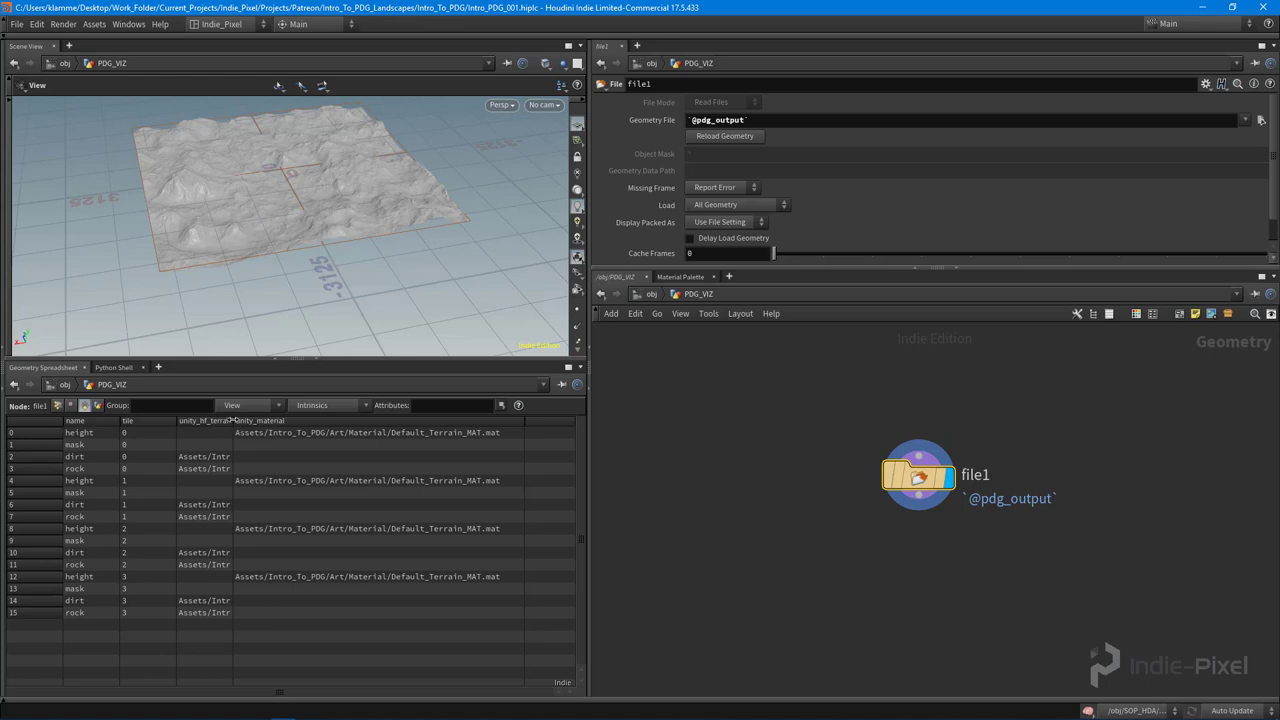
# Step: Widen the unity_hf_terrainlayer_file column and enlarge the Scene View to inspect the four-tile terrain
pyautogui.moveTo(233, 420); pyautogui.dragTo(263, 426)
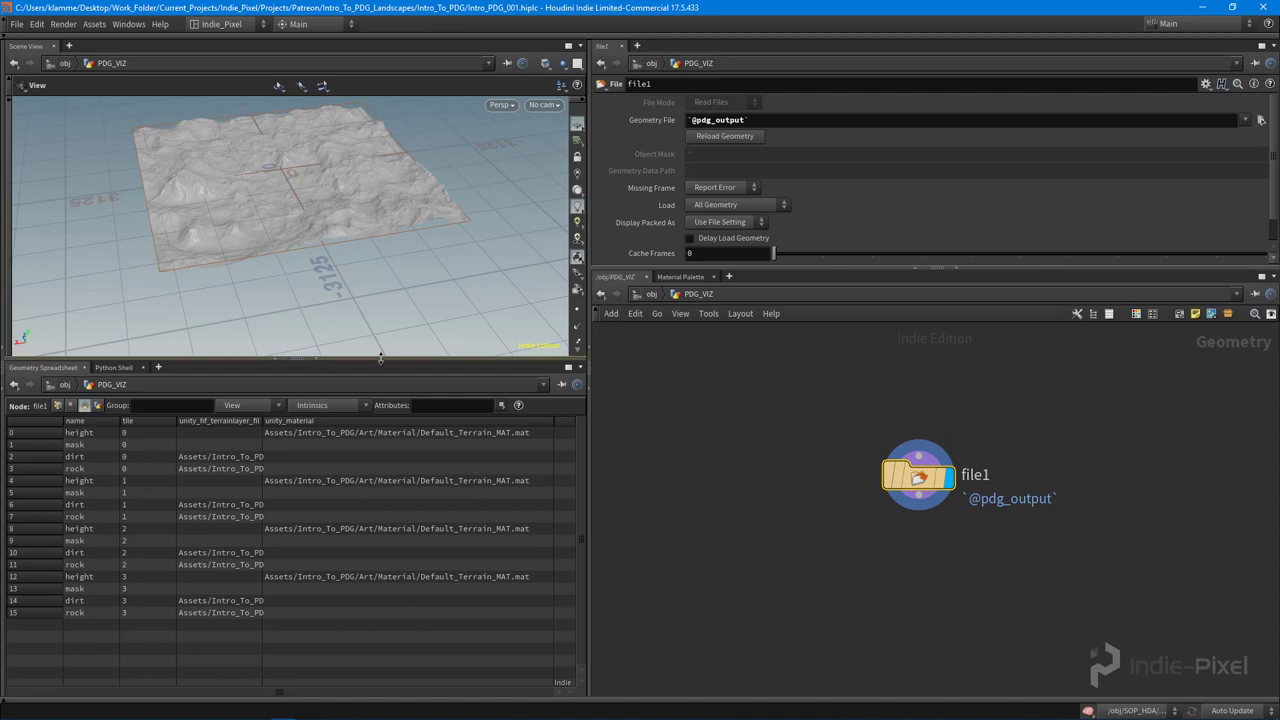
pyautogui.moveTo(380, 360); pyautogui.dragTo(380, 539)
pyautogui.moveTo(330, 250); pyautogui.dragTo(320, 305)
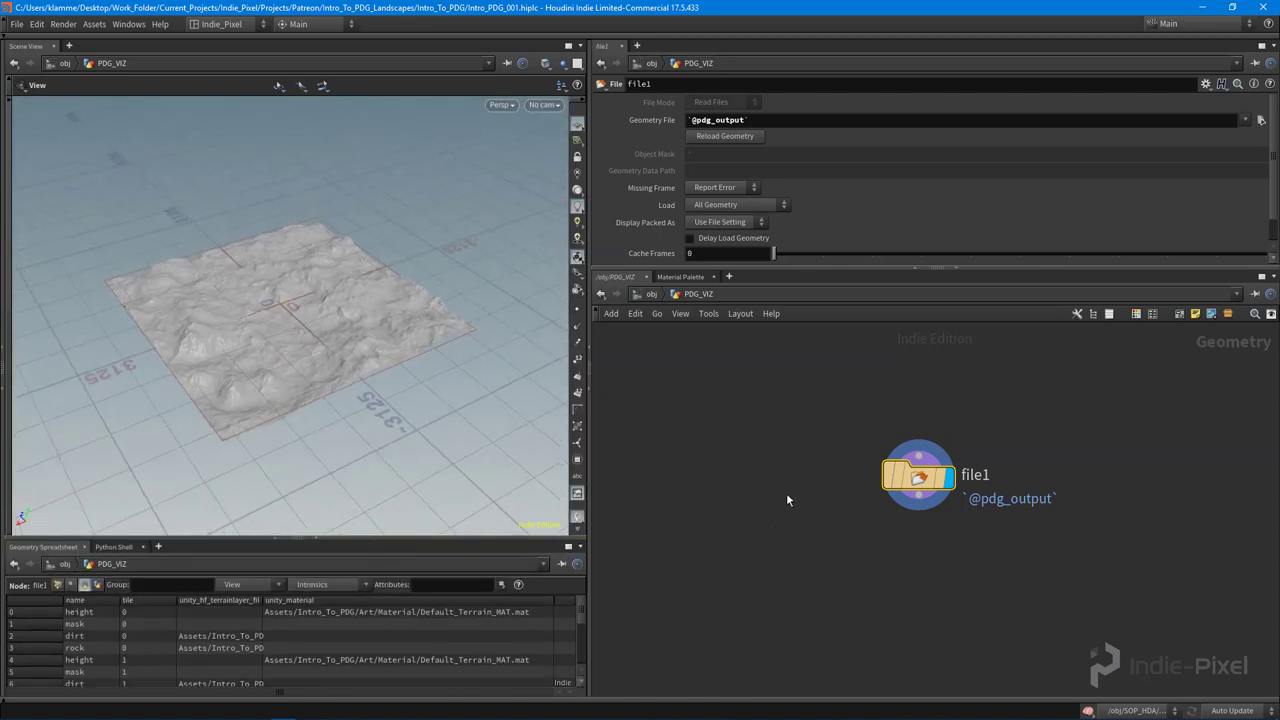
# Step: Back at /obj, save the ip_pdg_landscape node type
pyautogui.press('u')
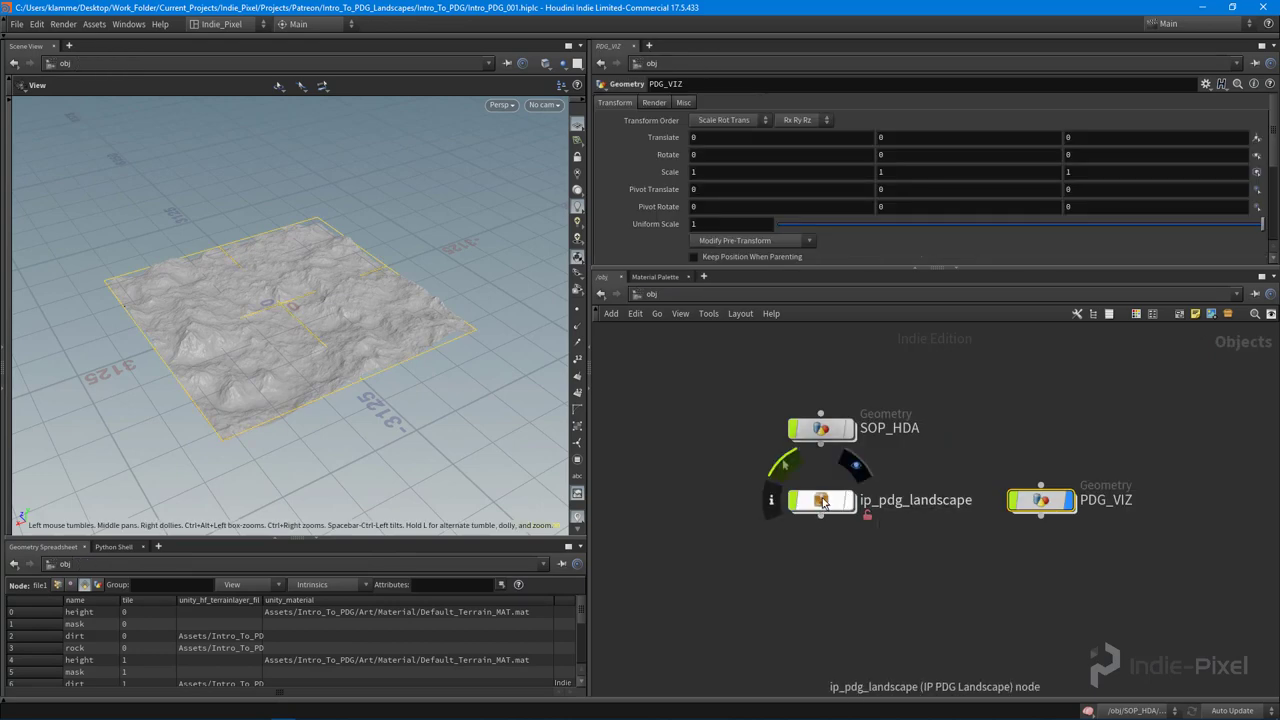
pyautogui.rightClick(822, 502)
pyautogui.click(870, 668)
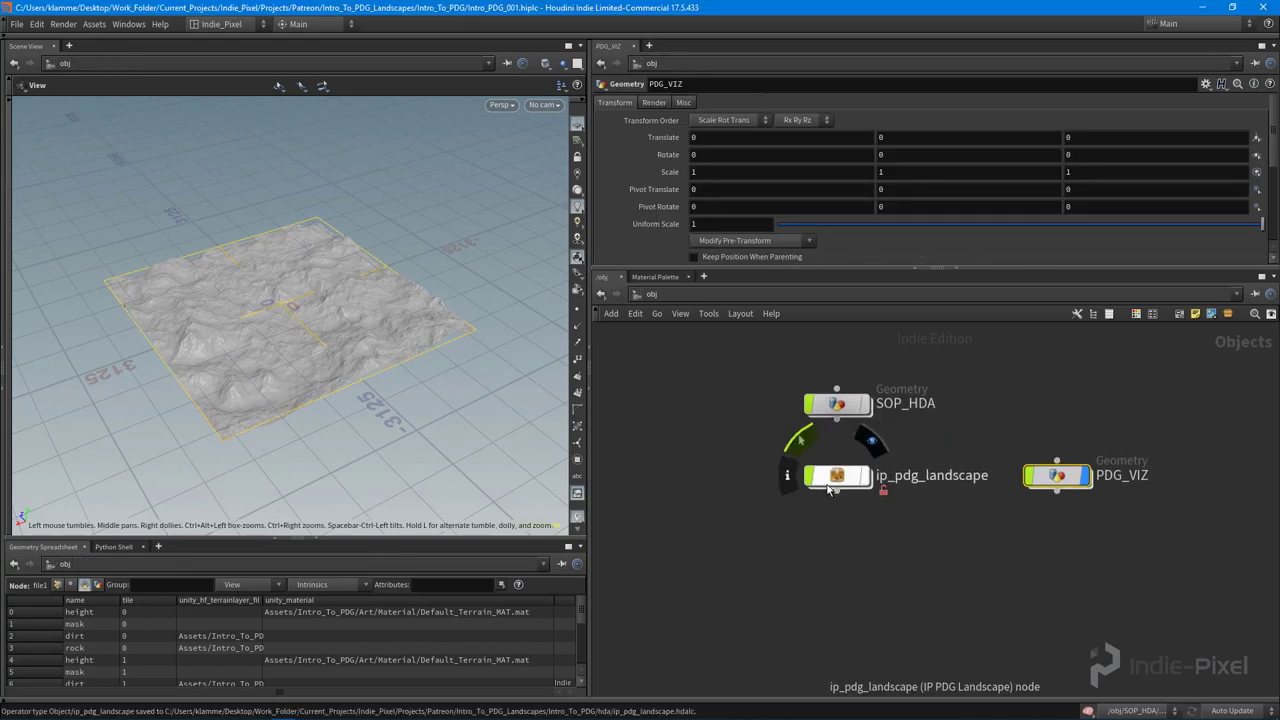
# Step: Inside landscape_pipeline, change hdaprocessor1's HDA File to $PDG_DIR/hda/ip_terrain_layers.hdalc
pyautogui.doubleClick(828, 488)
pyautogui.doubleClick(935, 485)
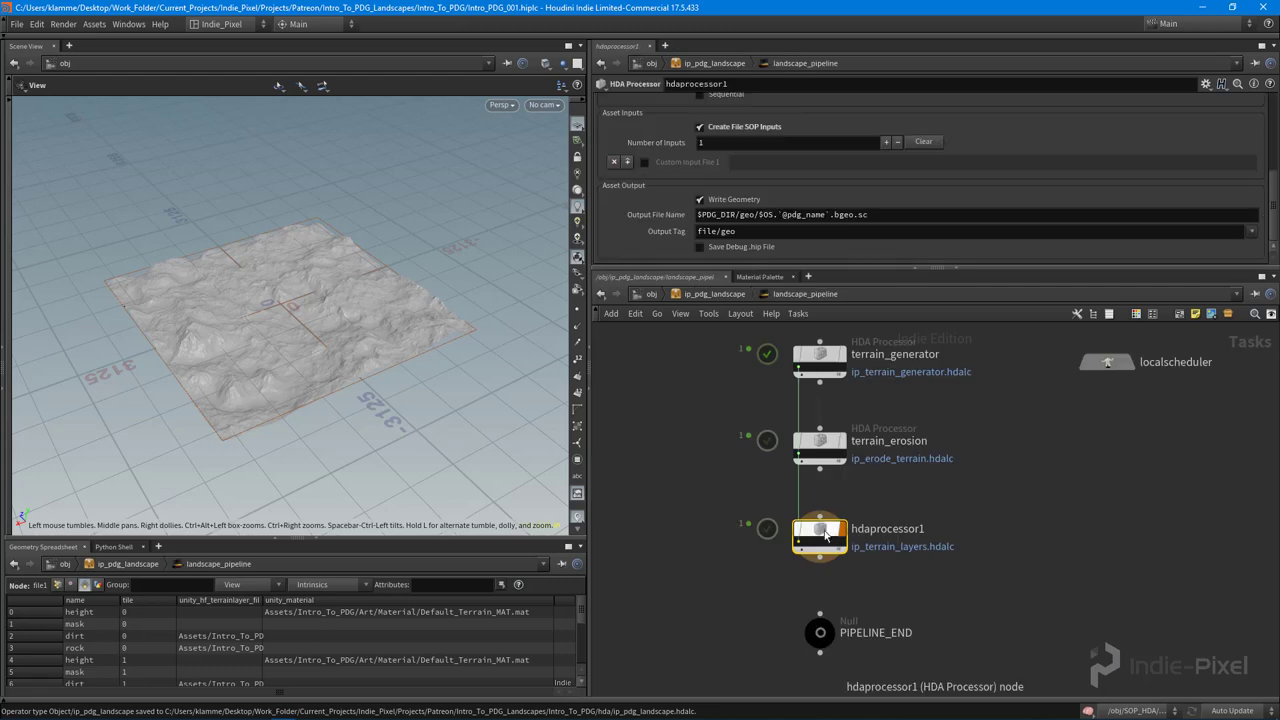
pyautogui.scroll(3, 944, 229)
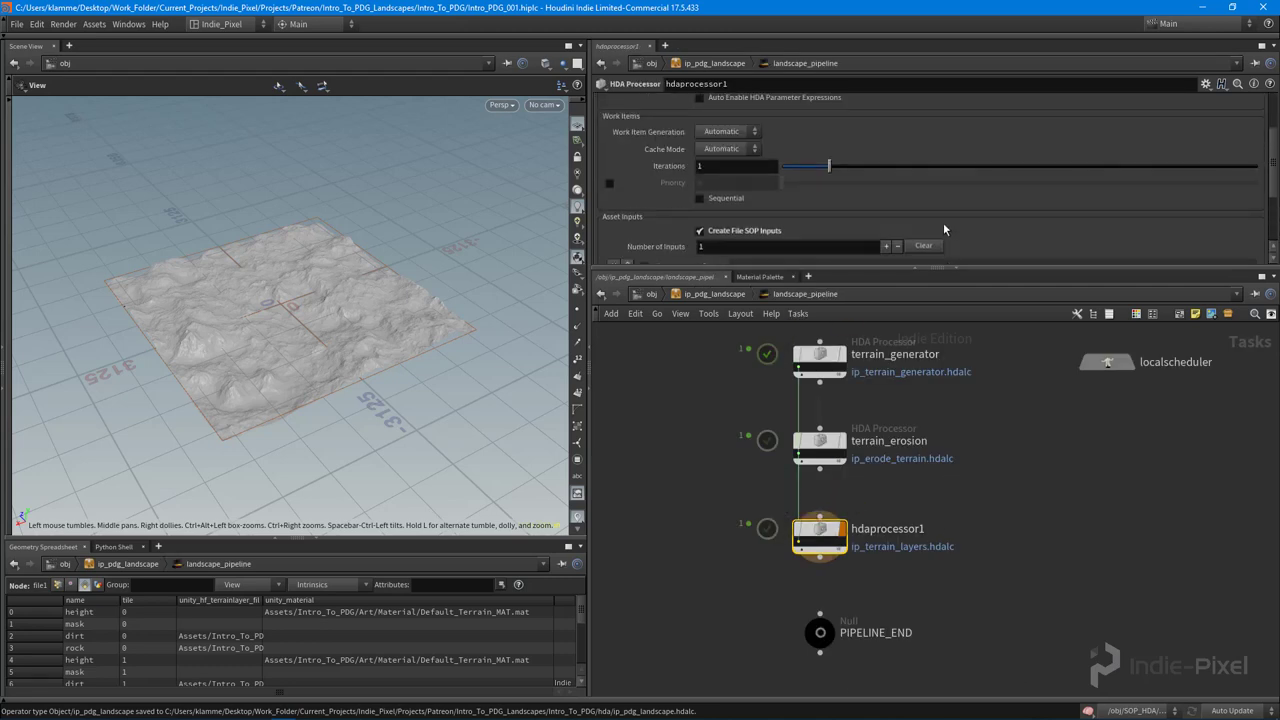
pyautogui.scroll(3, 944, 229)
pyautogui.click(741, 152)
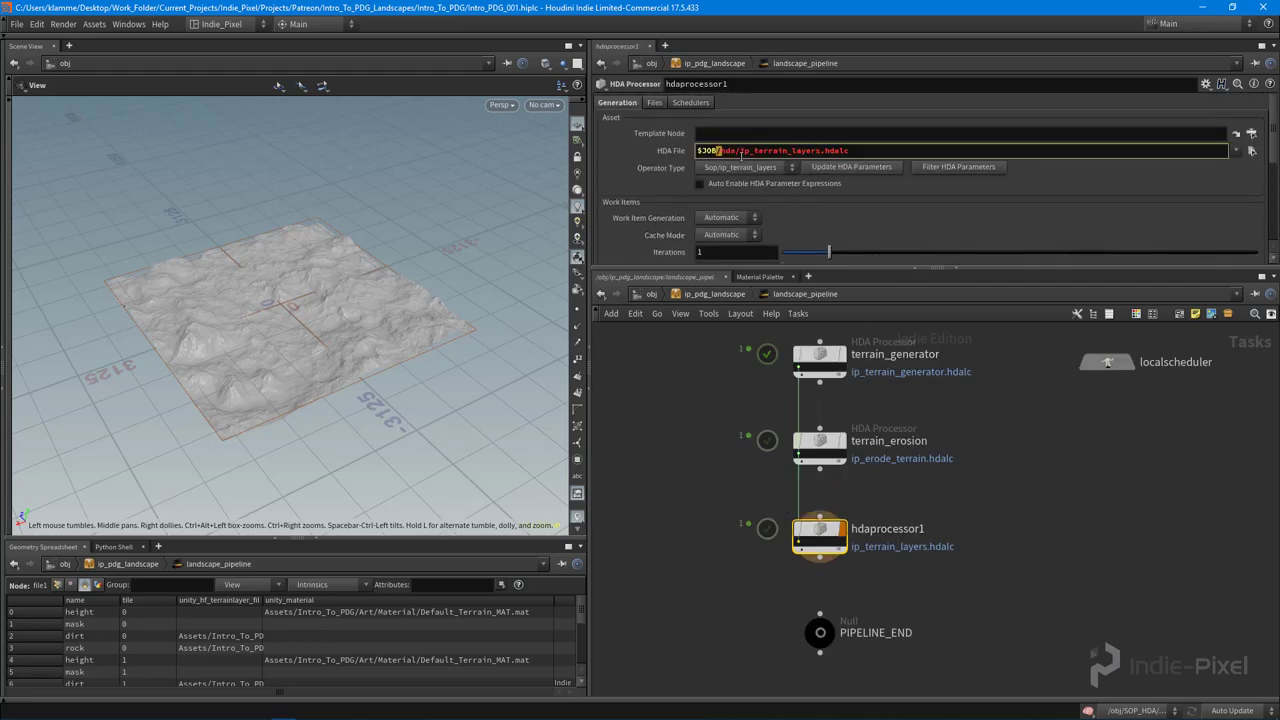
pyautogui.press('BackSpace')
pyautogui.press('BackSpace')
pyautogui.press('BackSpace')
pyautogui.write('PDG')
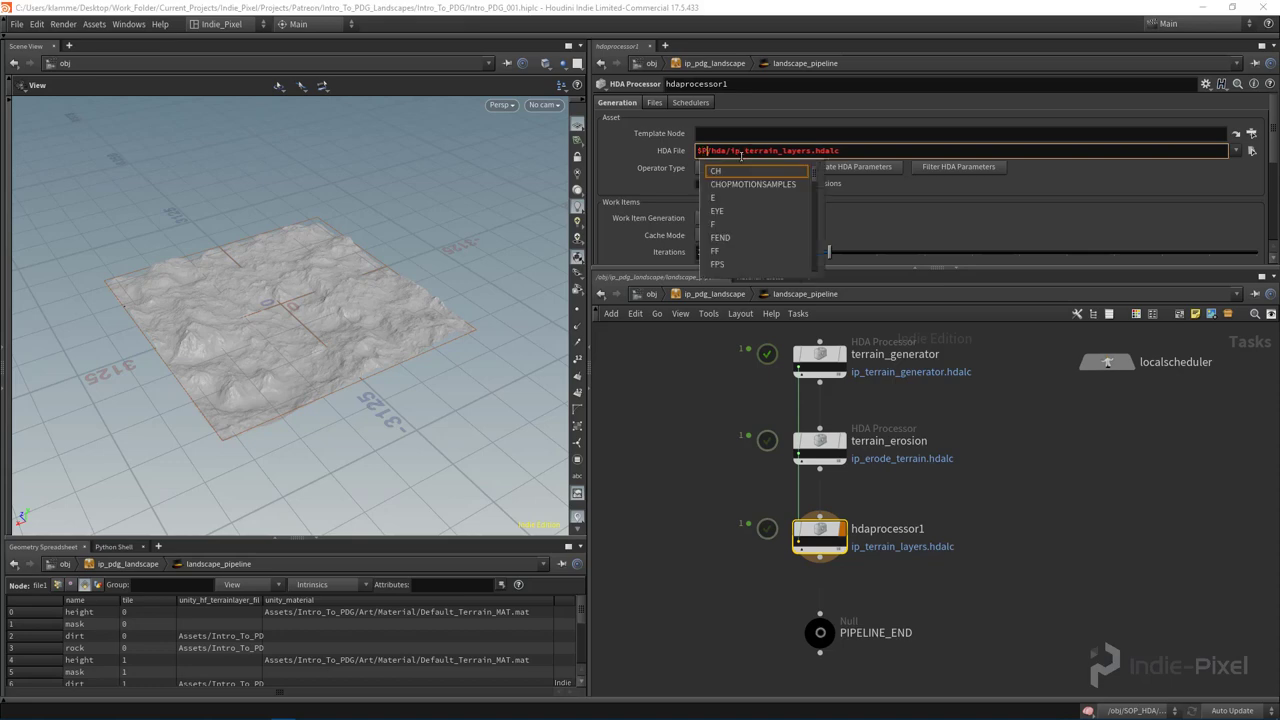
pyautogui.write('_')
pyautogui.press('Return')
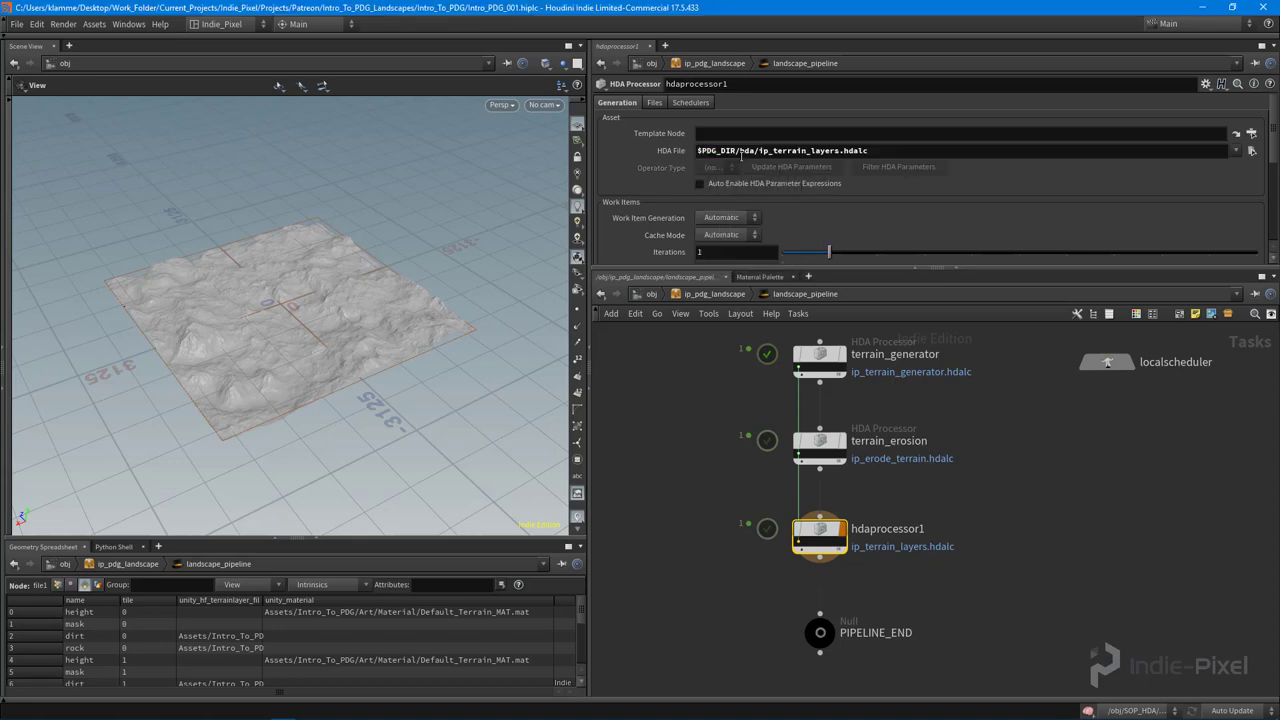
pyautogui.click(819, 445)
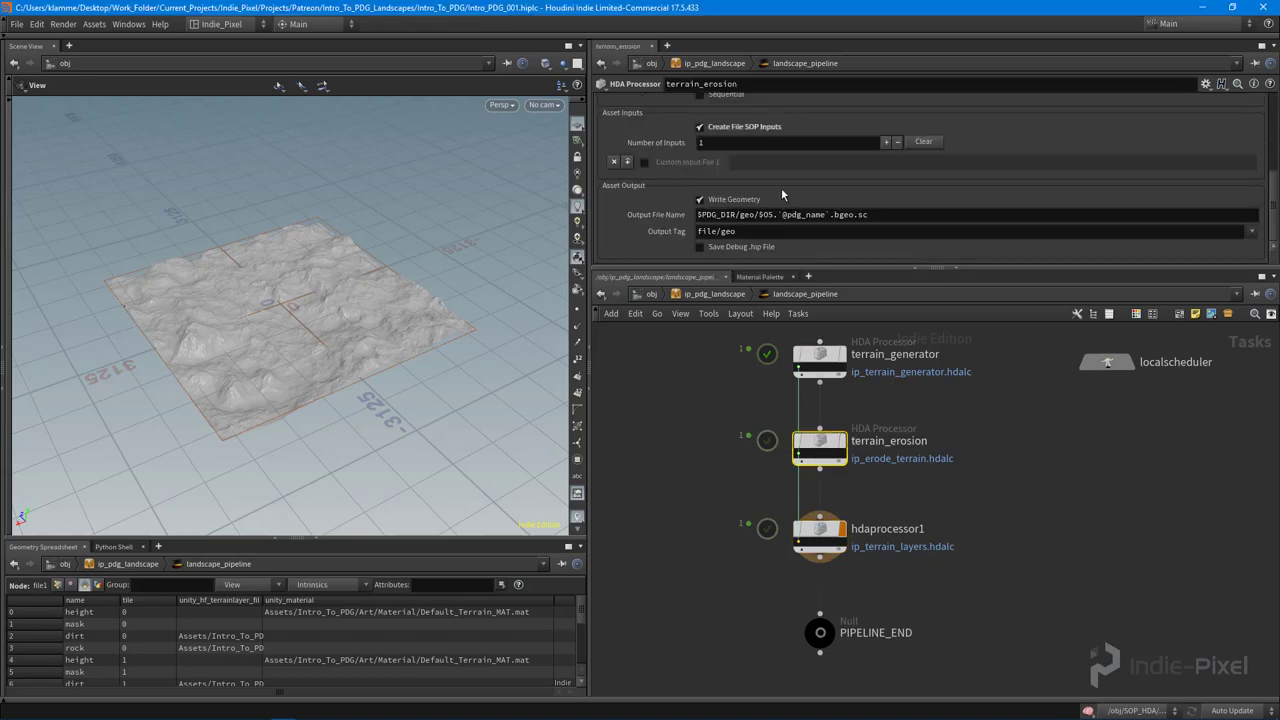
# Step: Replace $JOB with $PDG_DIR in terrain_erosion's HDA File, giving $PDG_DIR/hda/ip_erode_terrain.hdalc
pyautogui.scroll(5, 785, 182)
pyautogui.click(718, 116)
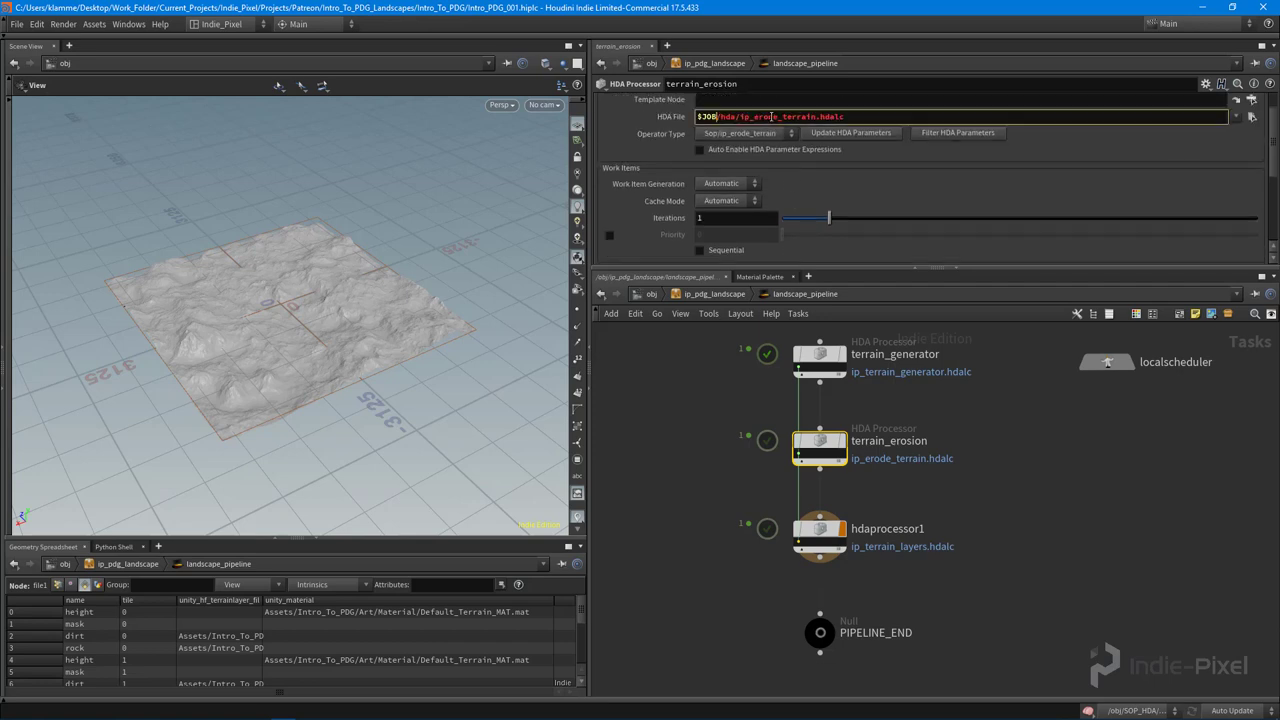
pyautogui.press('BackSpace')
pyautogui.press('BackSpace')
pyautogui.press('BackSpace')
pyautogui.write('PDG_')
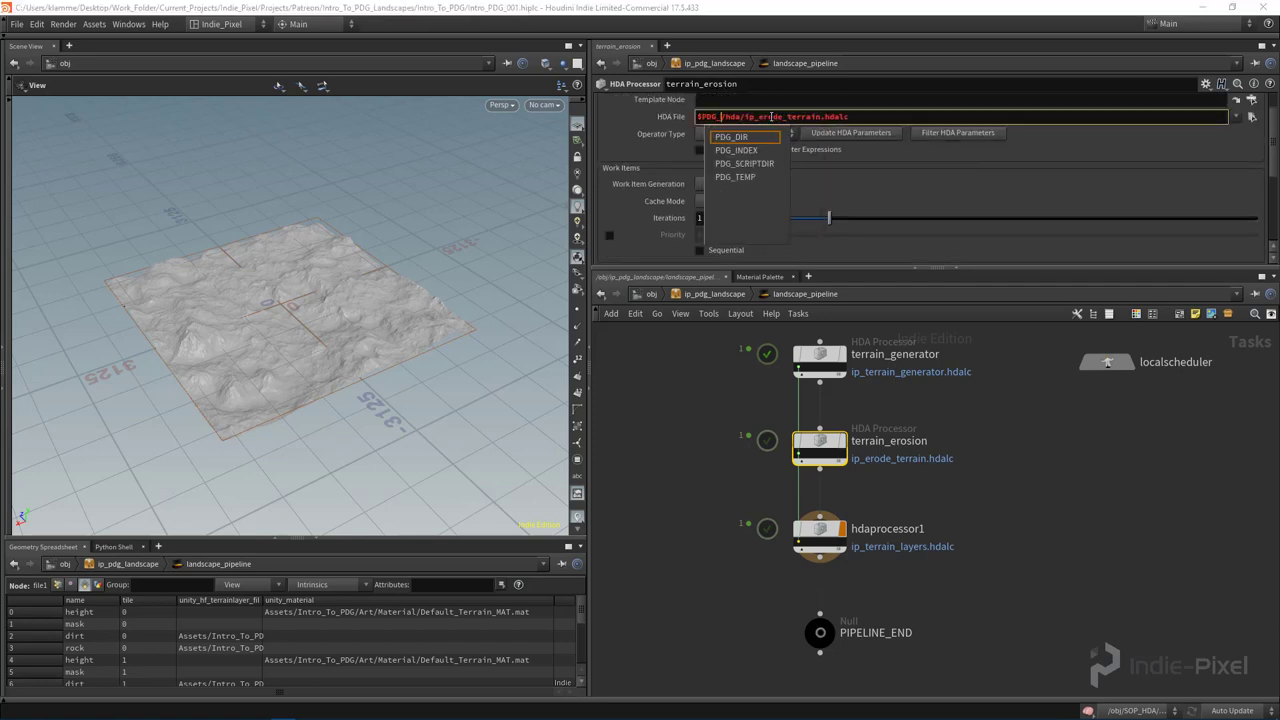
pyautogui.press('Return')
pyautogui.press('Return')
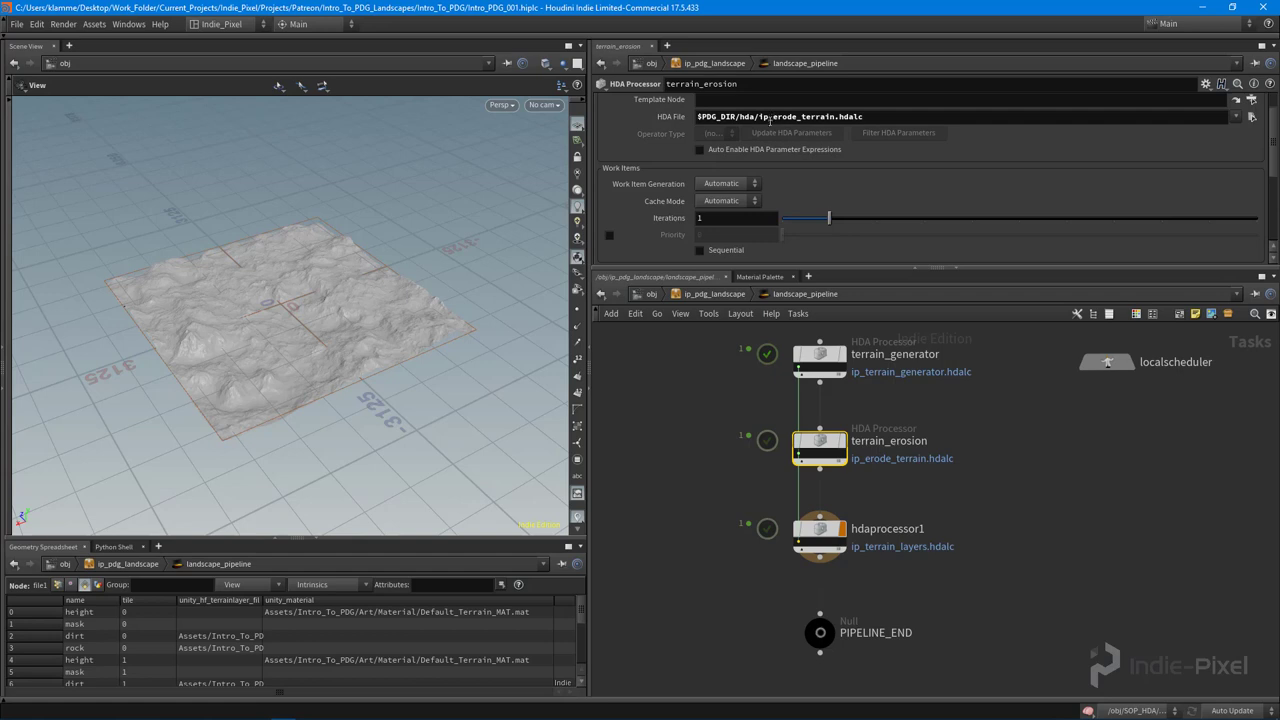
pyautogui.scroll(2, 955, 186)
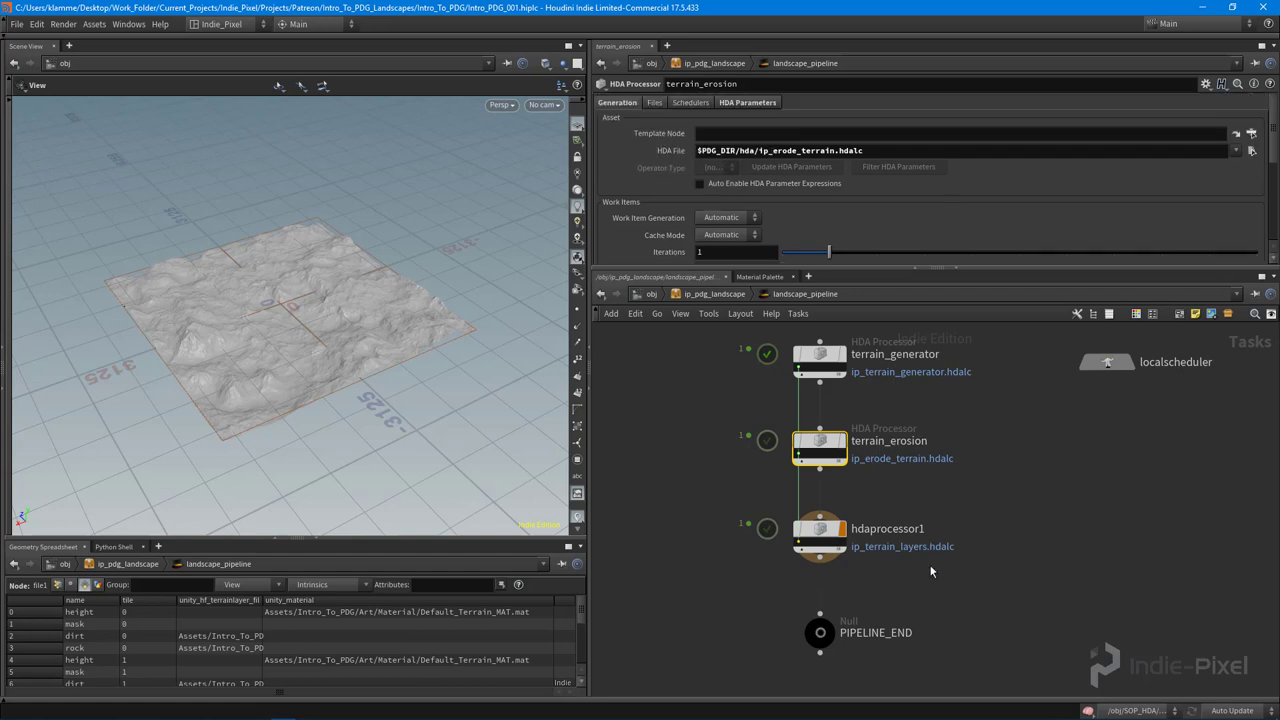
pyautogui.moveTo(902, 603); pyautogui.dragTo(895, 566, button='middle')
pyautogui.click(813, 595)
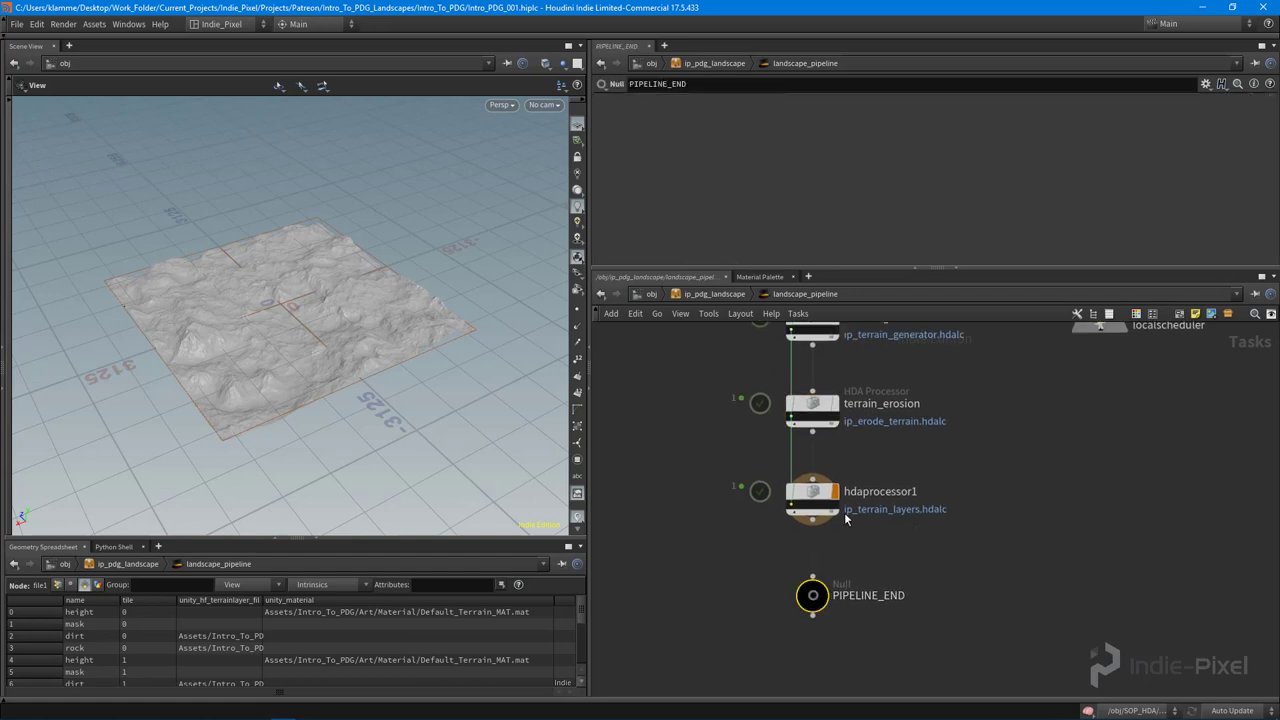
# Step: Return to /obj and save ip_pdg_landscape again via Save Node Type
pyautogui.press('u')
pyautogui.press('u')
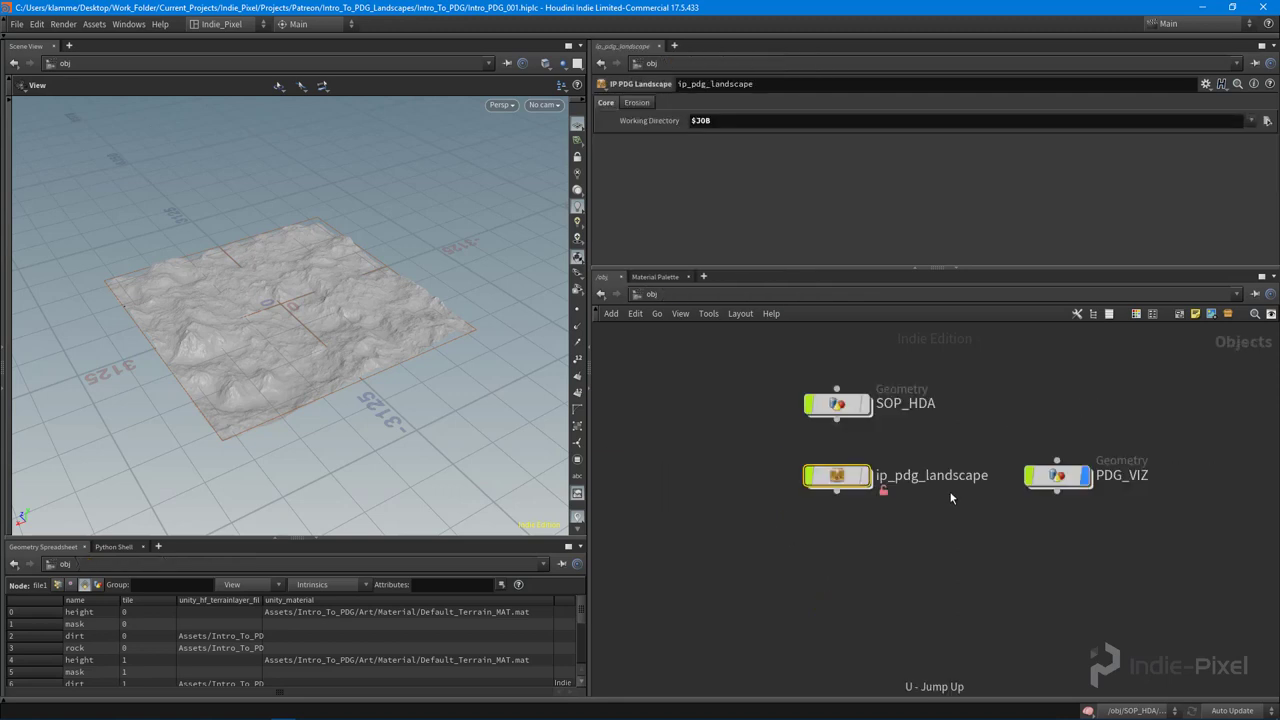
pyautogui.rightClick(832, 480)
pyautogui.click(858, 656)
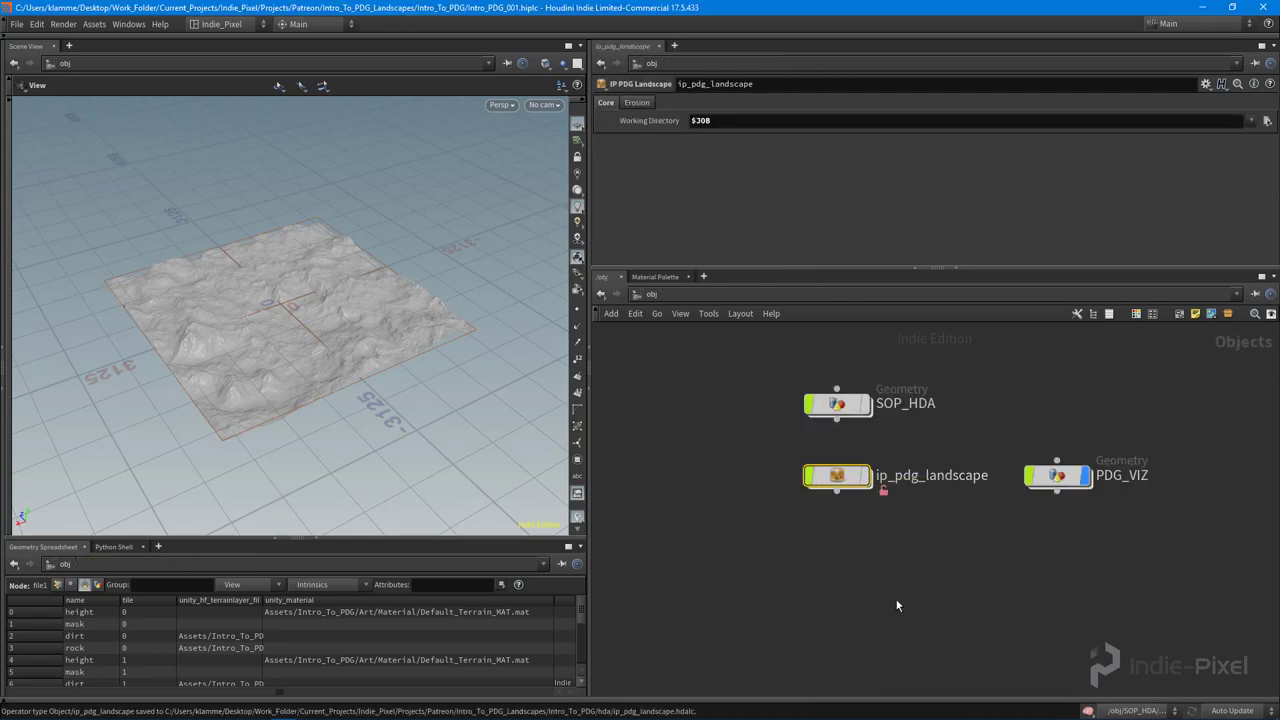